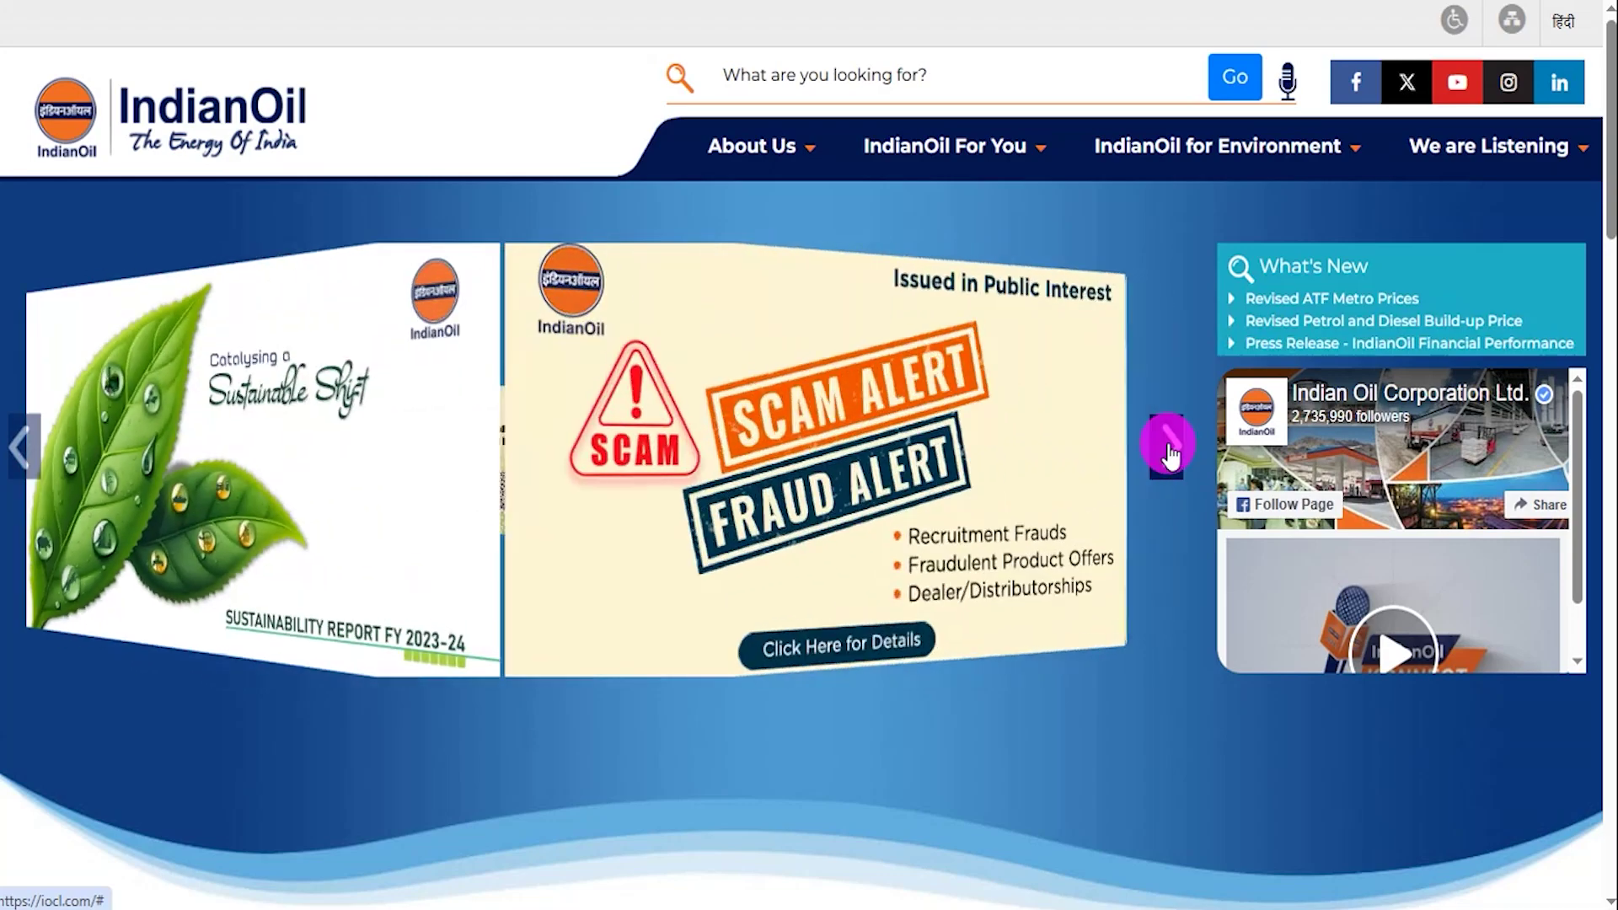
Step: Review the organization, post names, number of vacancies and application dates in the IOCL Apprentice 2025 article
click(1168, 449)
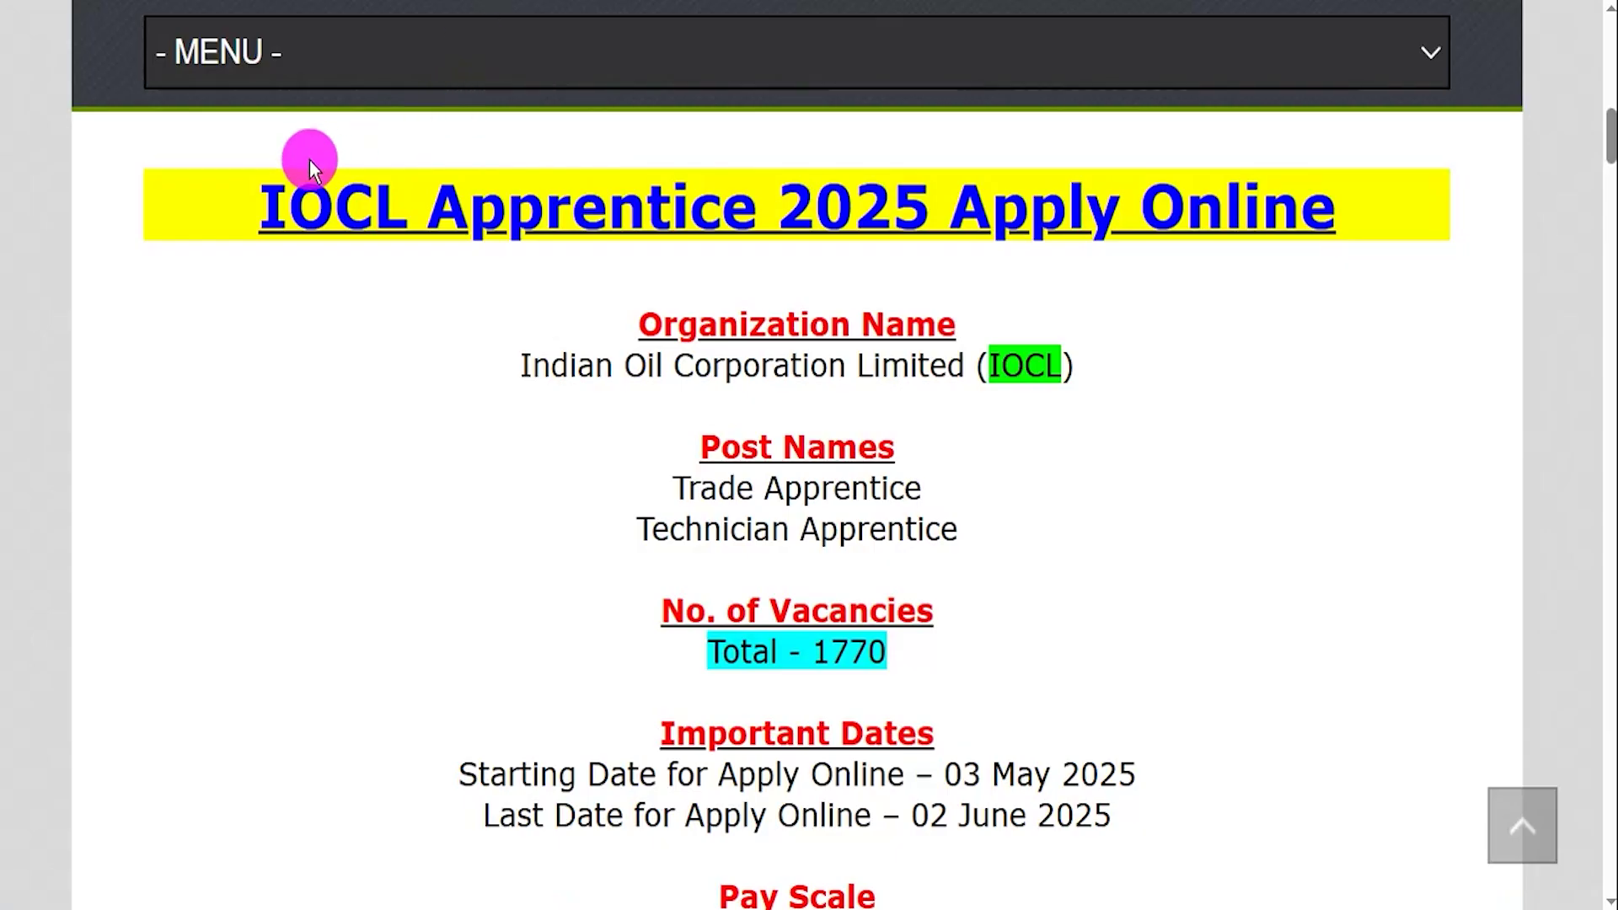
drag(288, 206, 1285, 213)
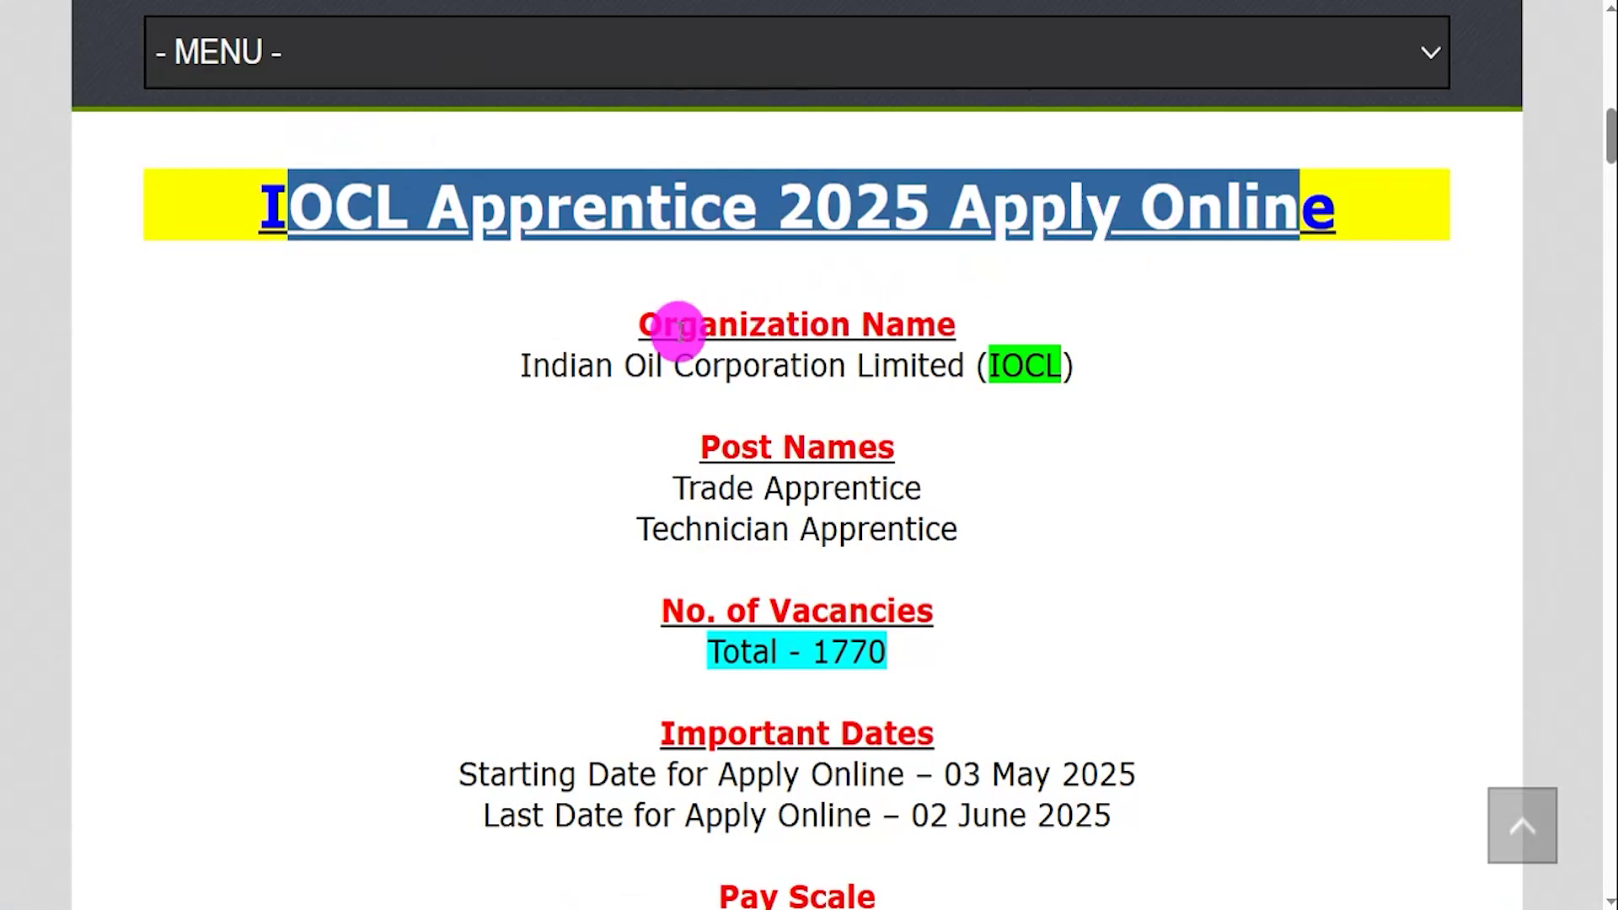
drag(552, 365, 1028, 365)
drag(671, 488, 853, 488)
drag(653, 529, 904, 529)
drag(817, 650, 895, 656)
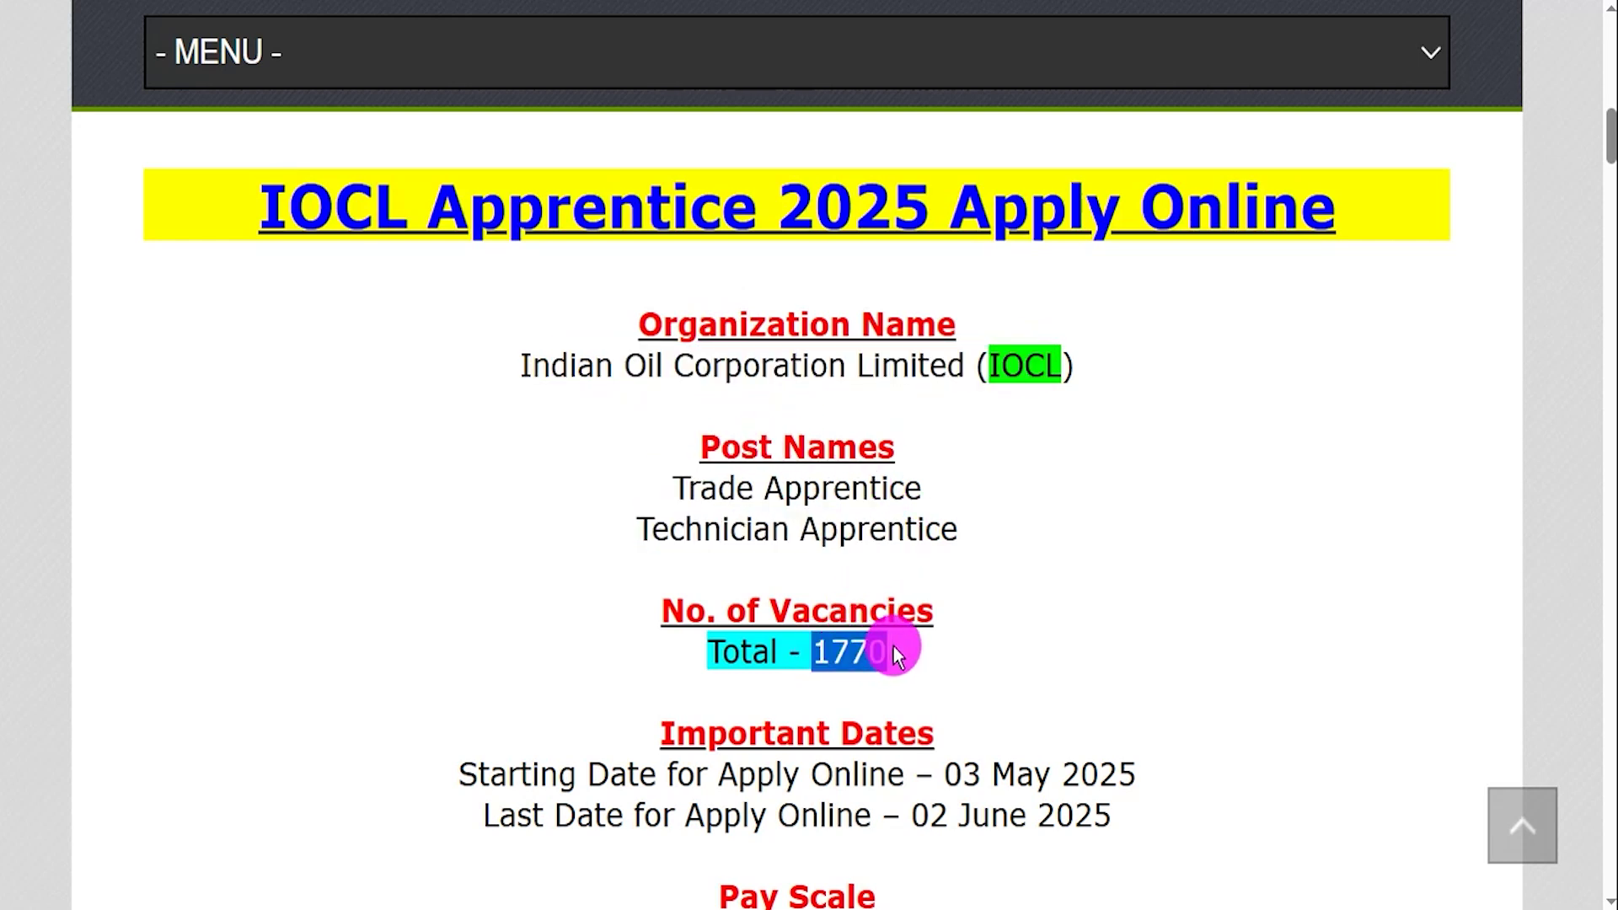
scroll(932, 649, down, 3)
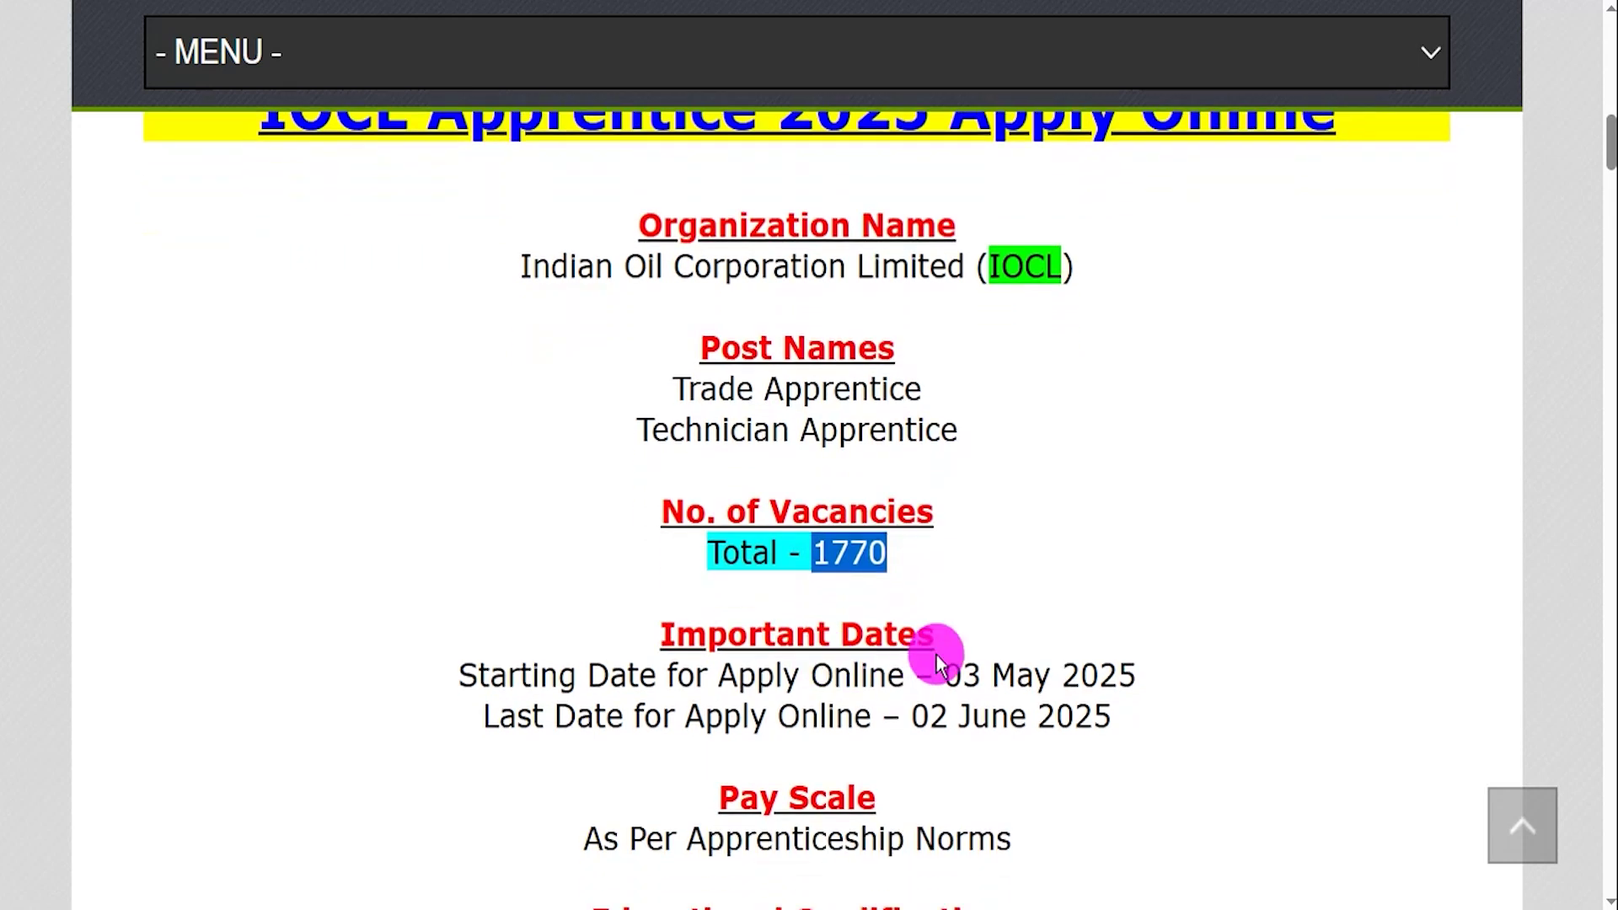
drag(961, 477, 1105, 473)
drag(929, 517, 1088, 523)
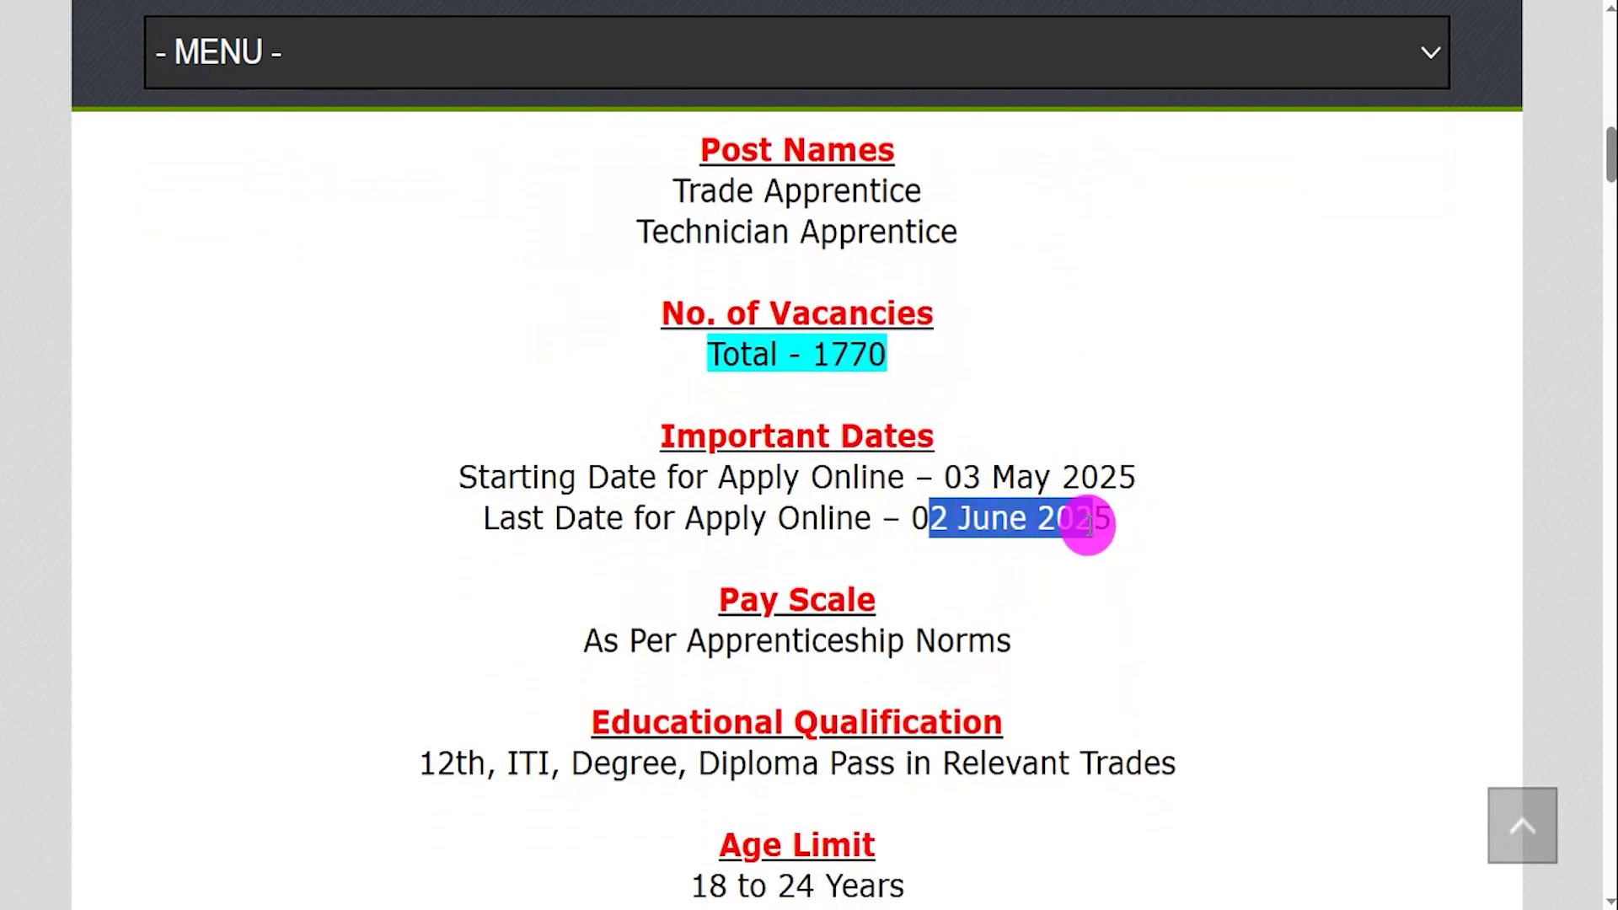
Step: Review the article's application fee, selection process and apply mode details, continuing to the Important Links list
scroll(1088, 526, down, 5)
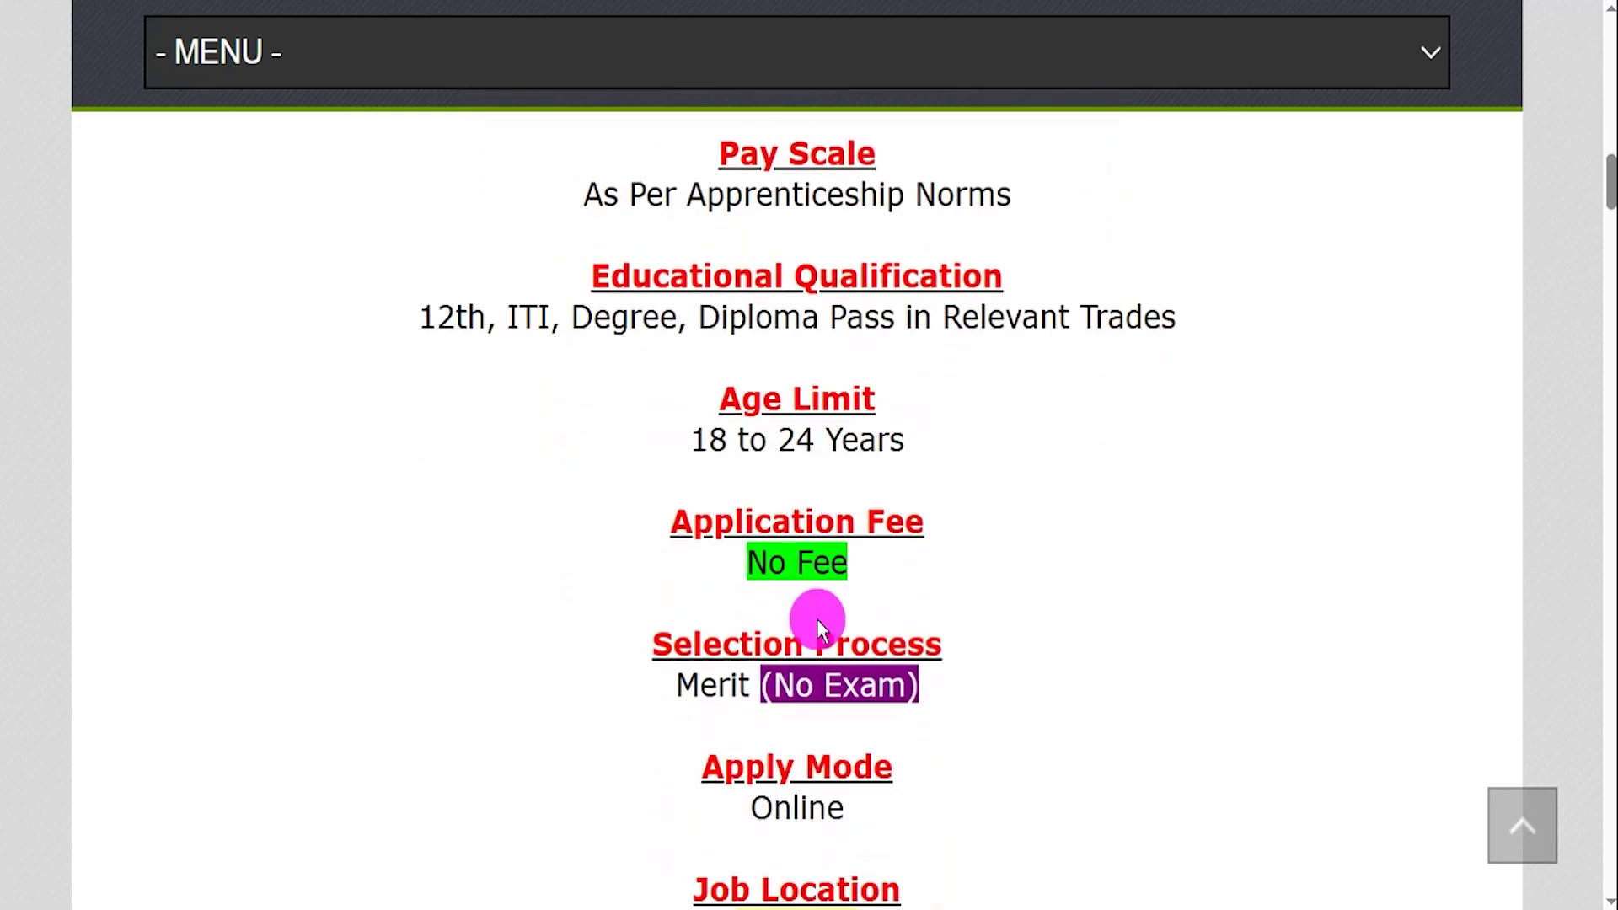
scroll(817, 622, down, 3)
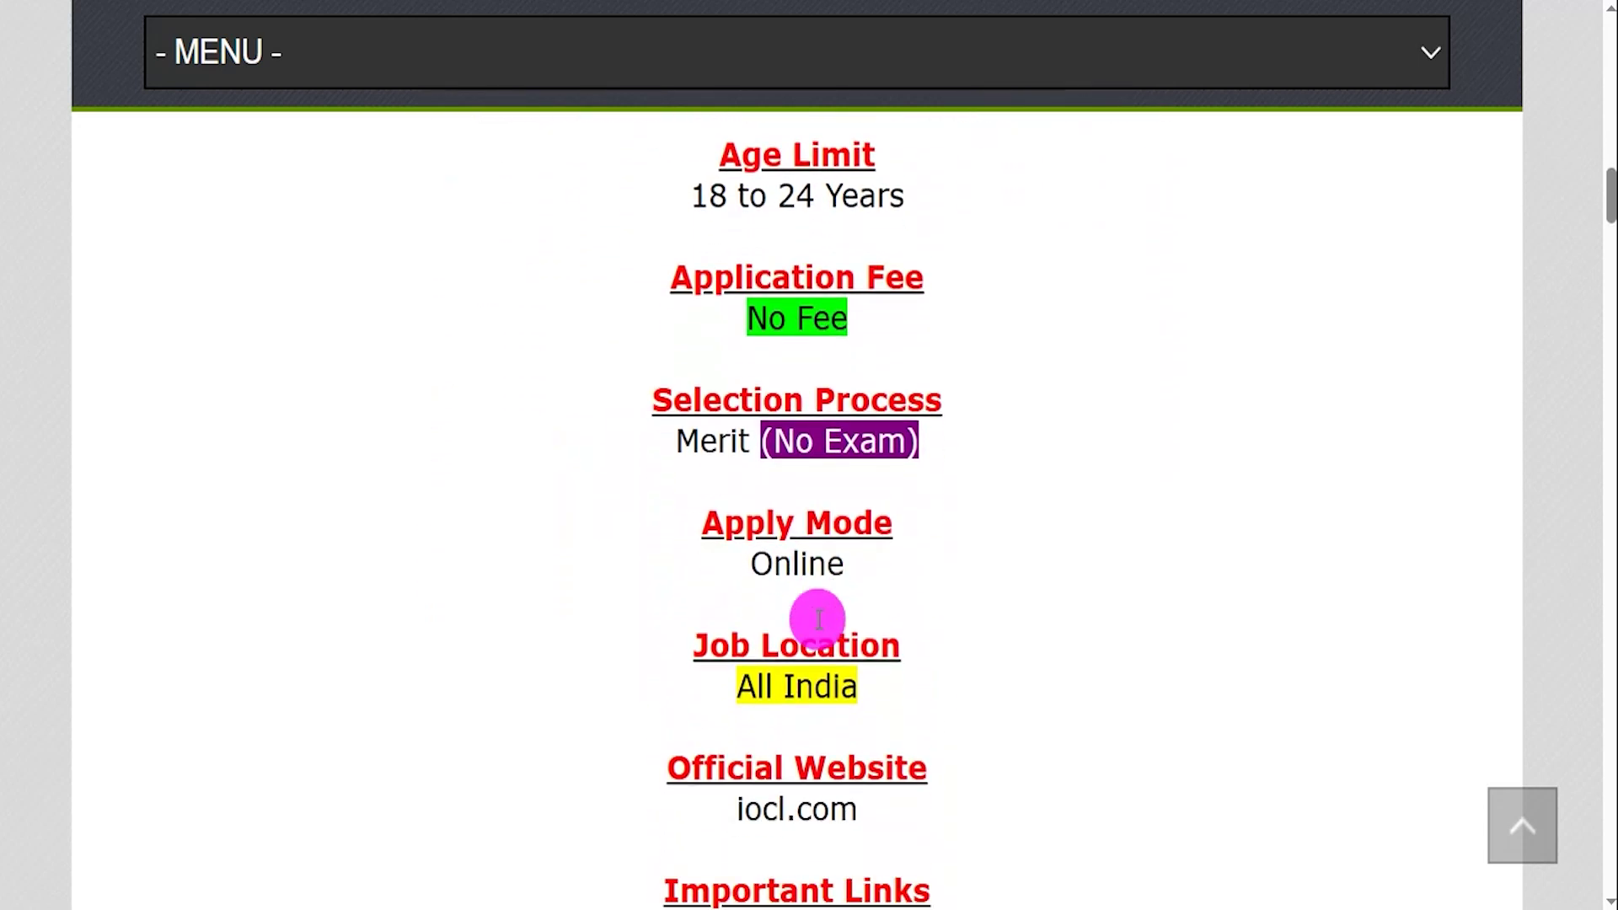
drag(757, 312, 845, 312)
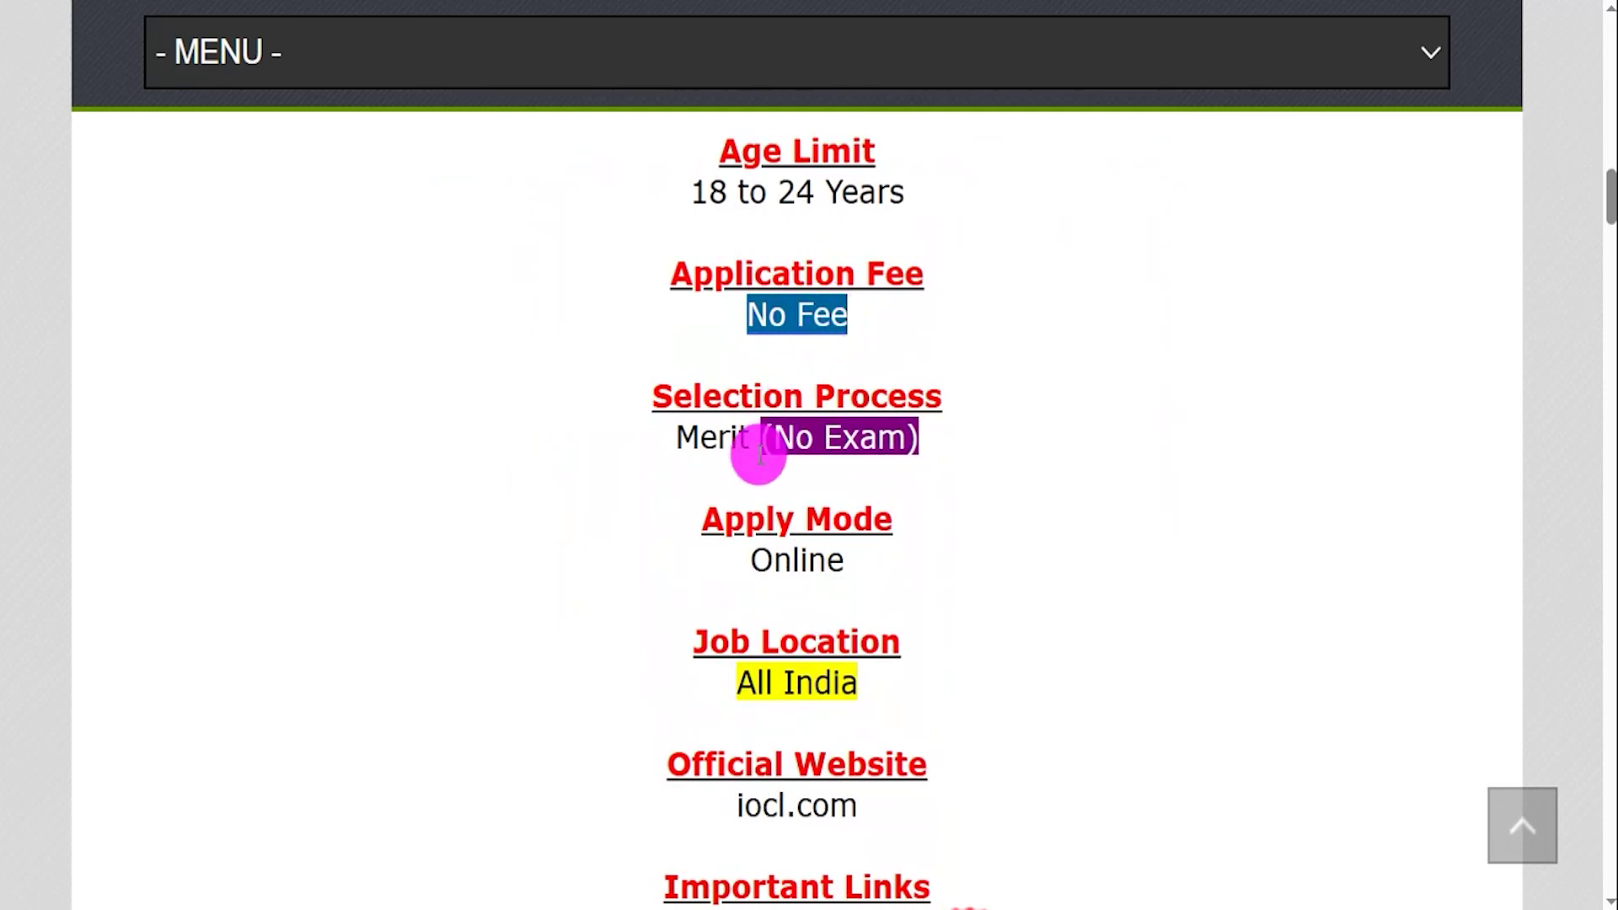
drag(676, 438, 918, 437)
scroll(917, 446, down, 1)
drag(751, 462, 846, 472)
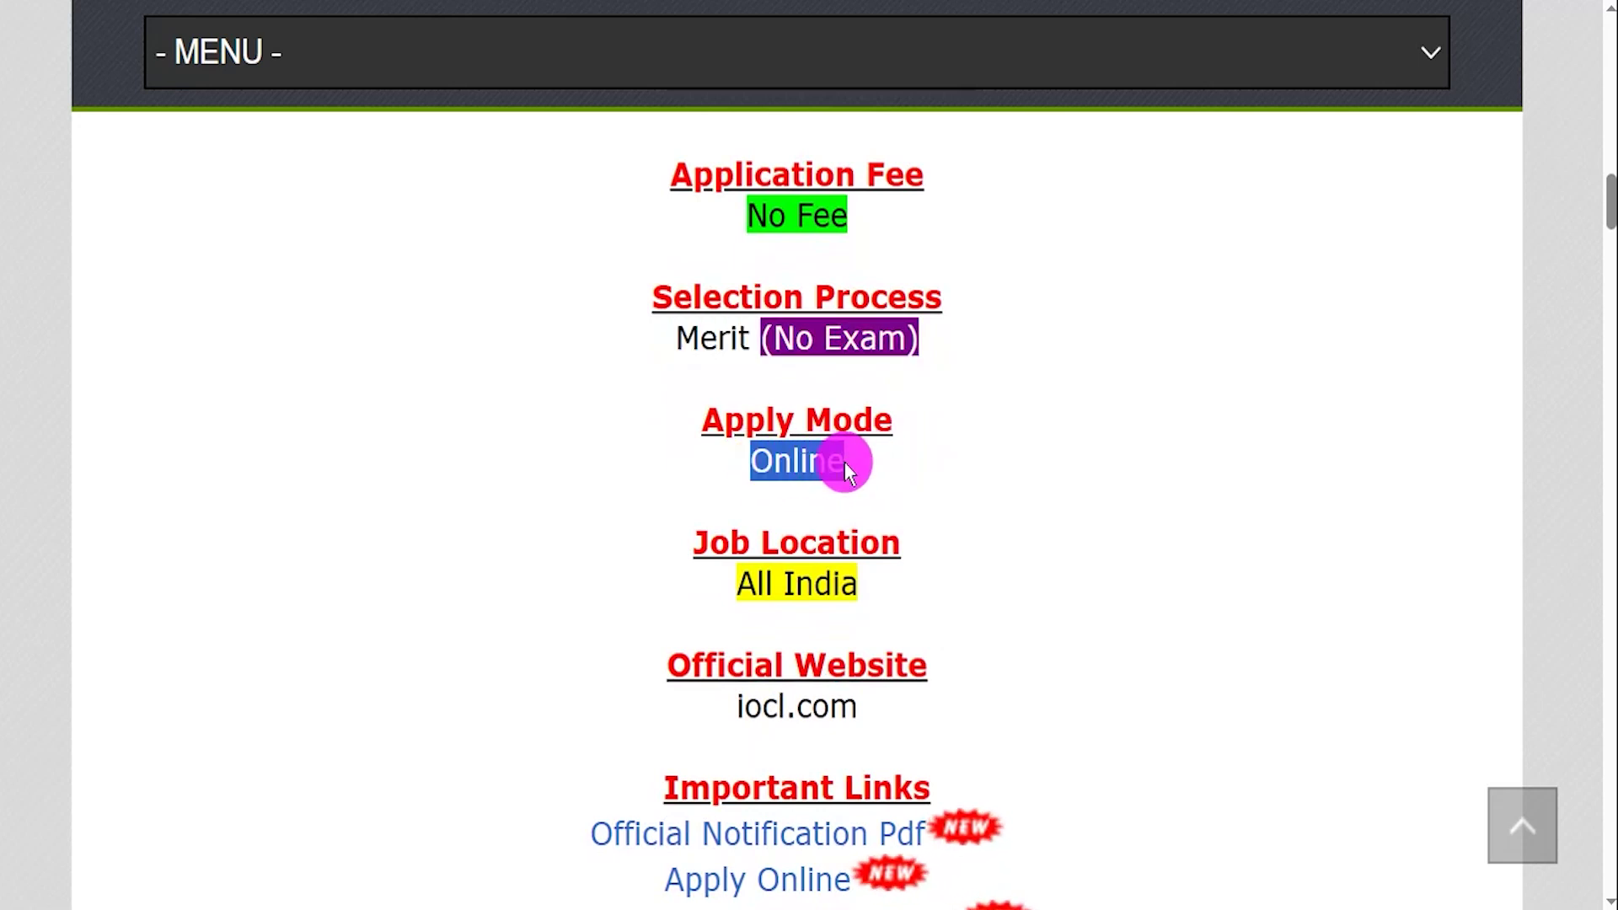
scroll(845, 466, down, 2)
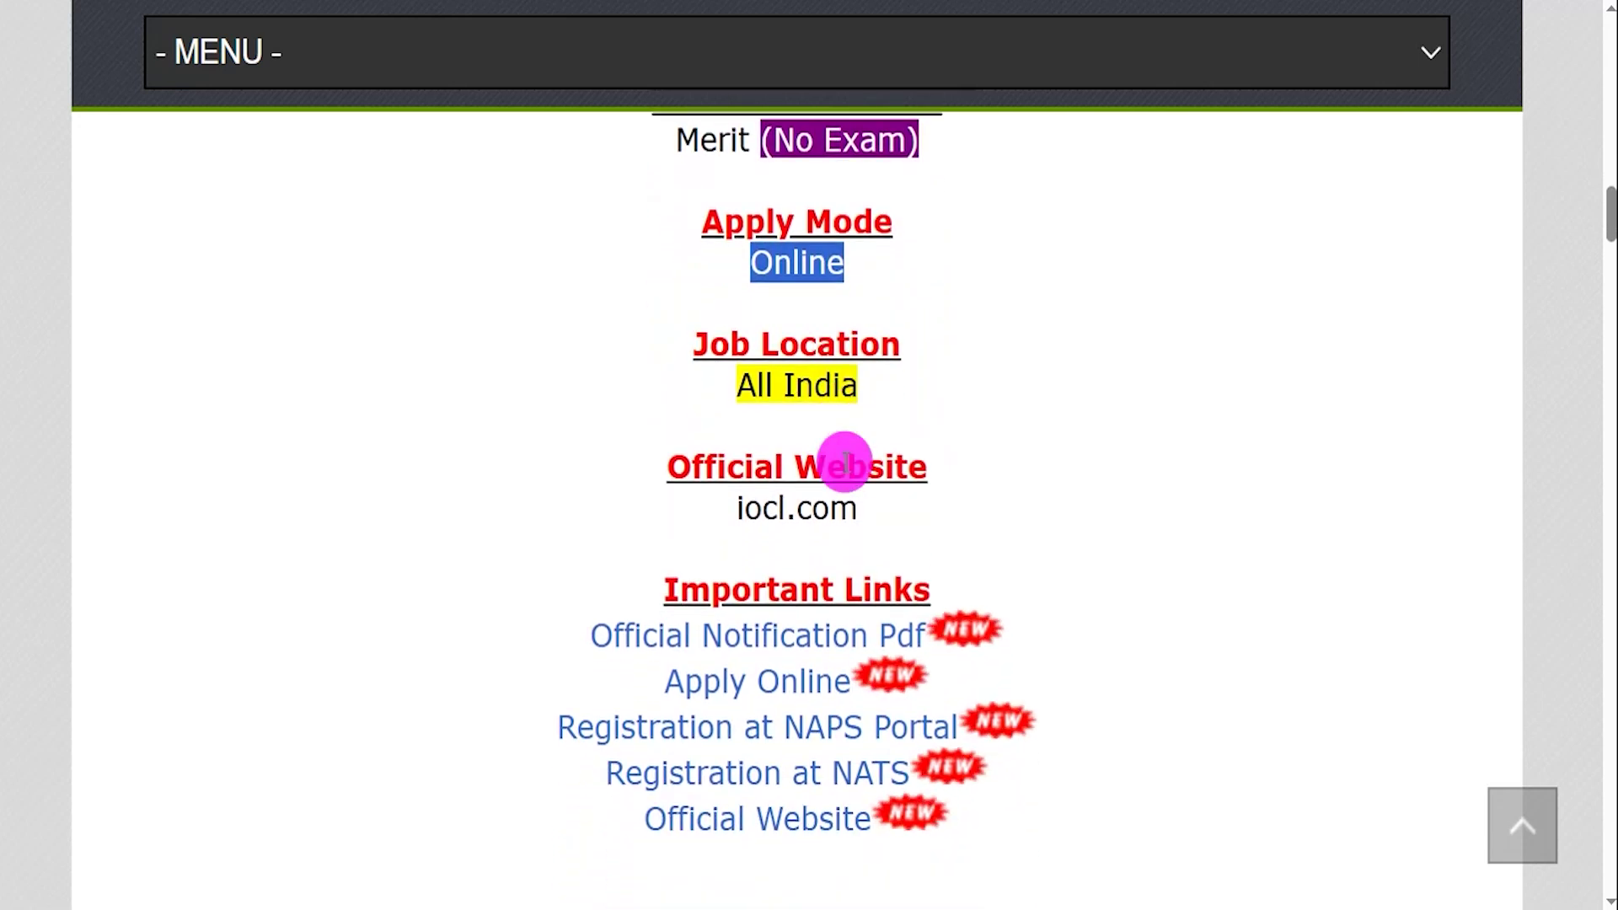
Step: Open the official notification PDF and examine its introduction and the category columns of the seats-per-refinery table
drag(679, 588, 926, 635)
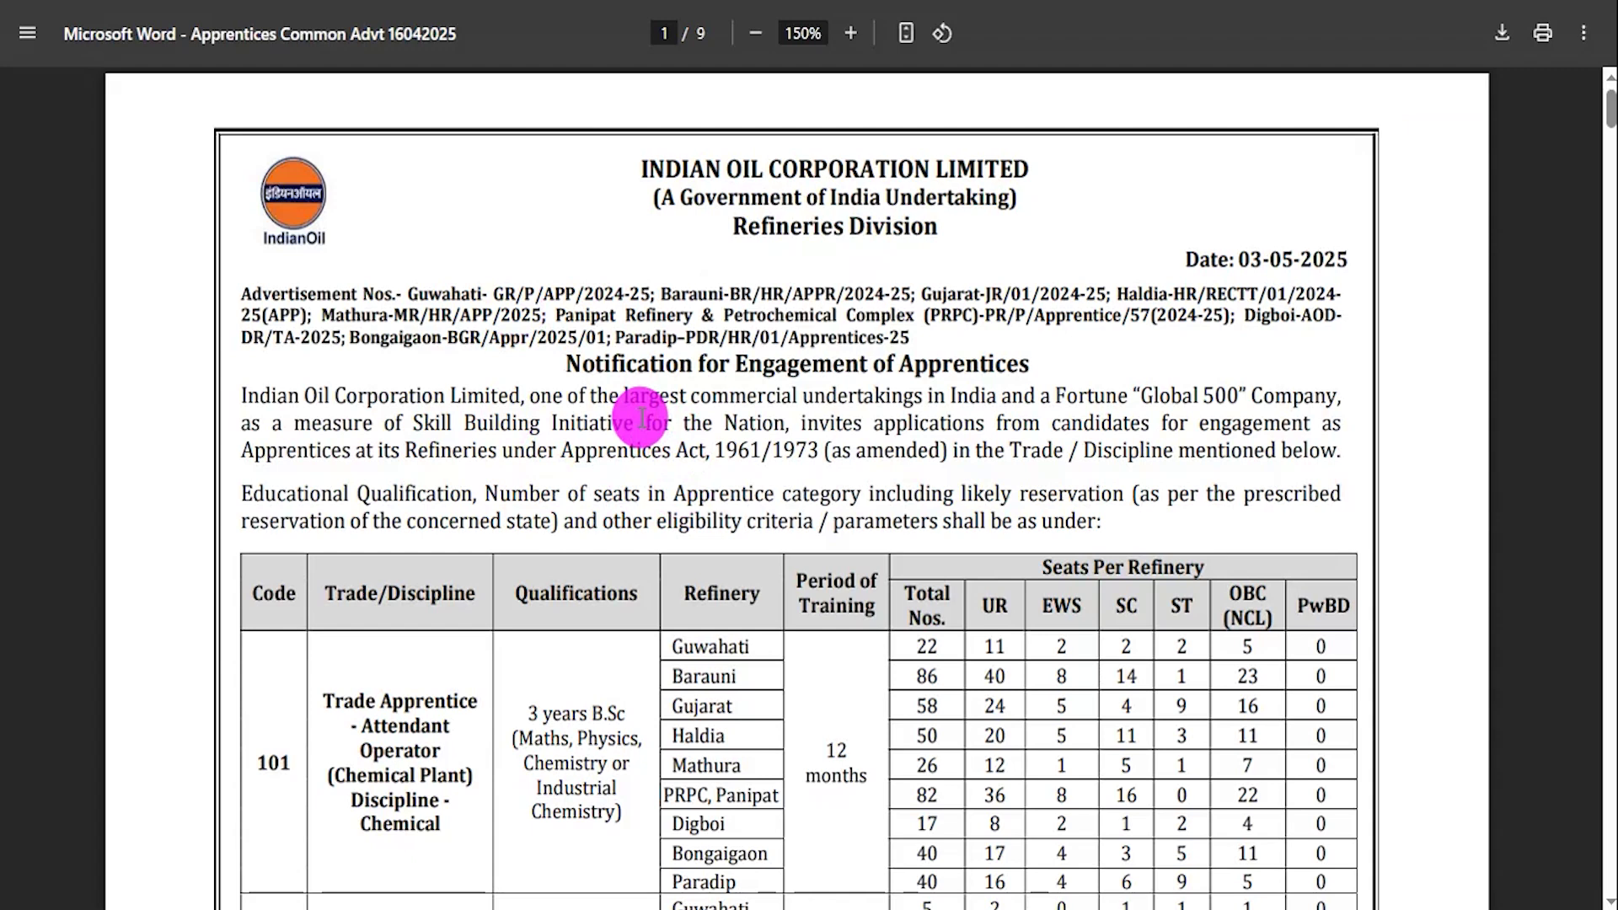
drag(625, 421, 748, 417)
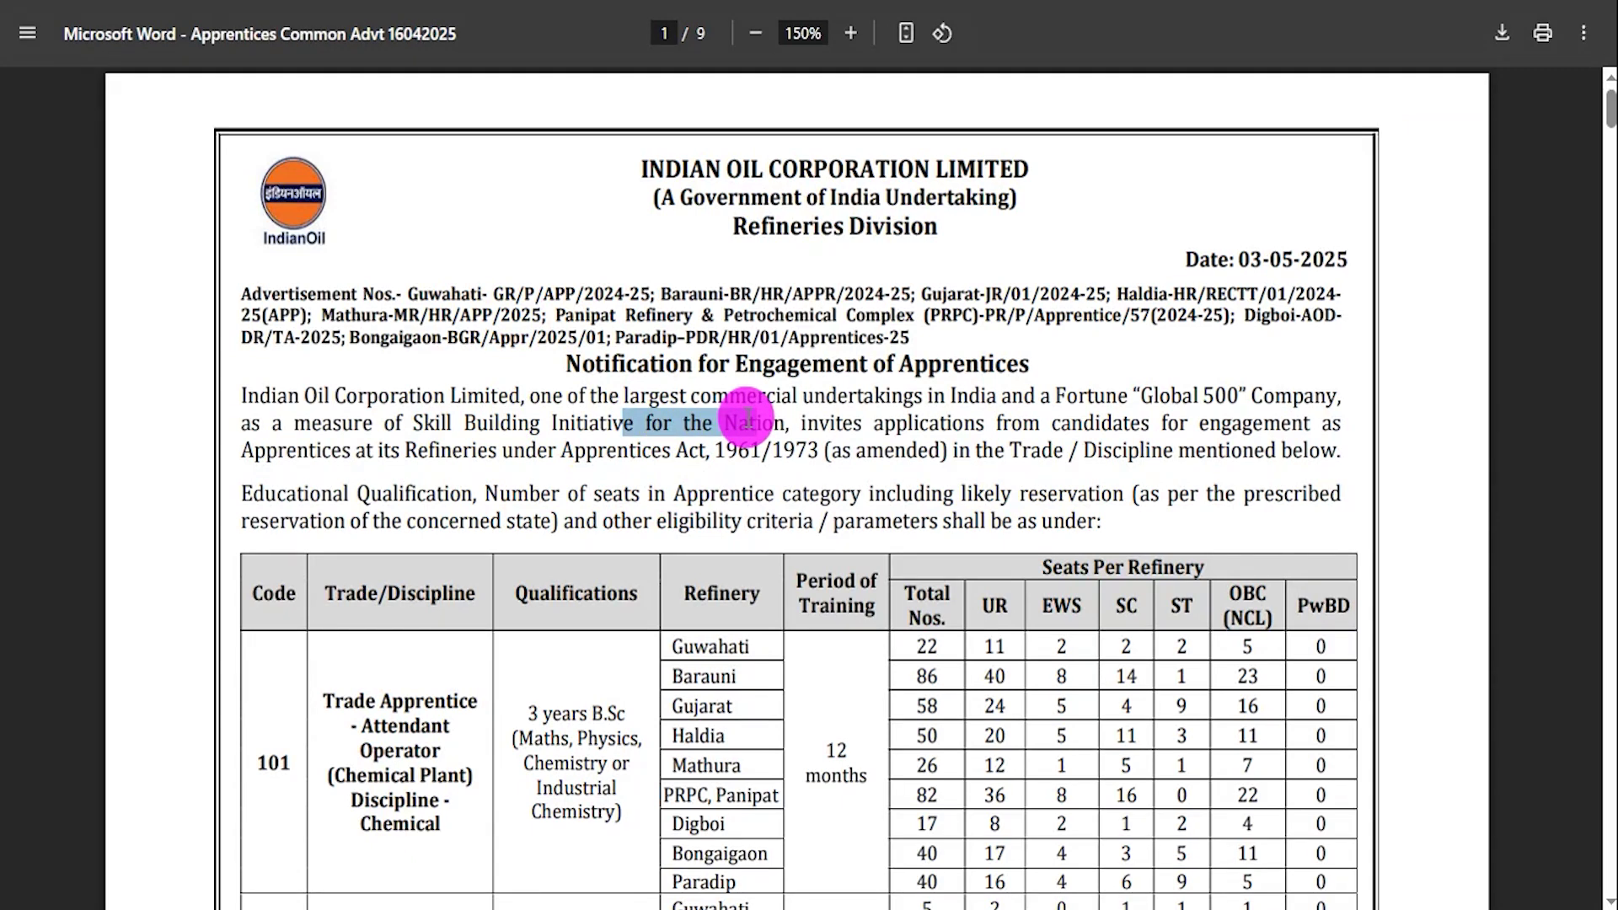
scroll(746, 415, down, 2)
click(596, 419)
drag(325, 488, 1021, 507)
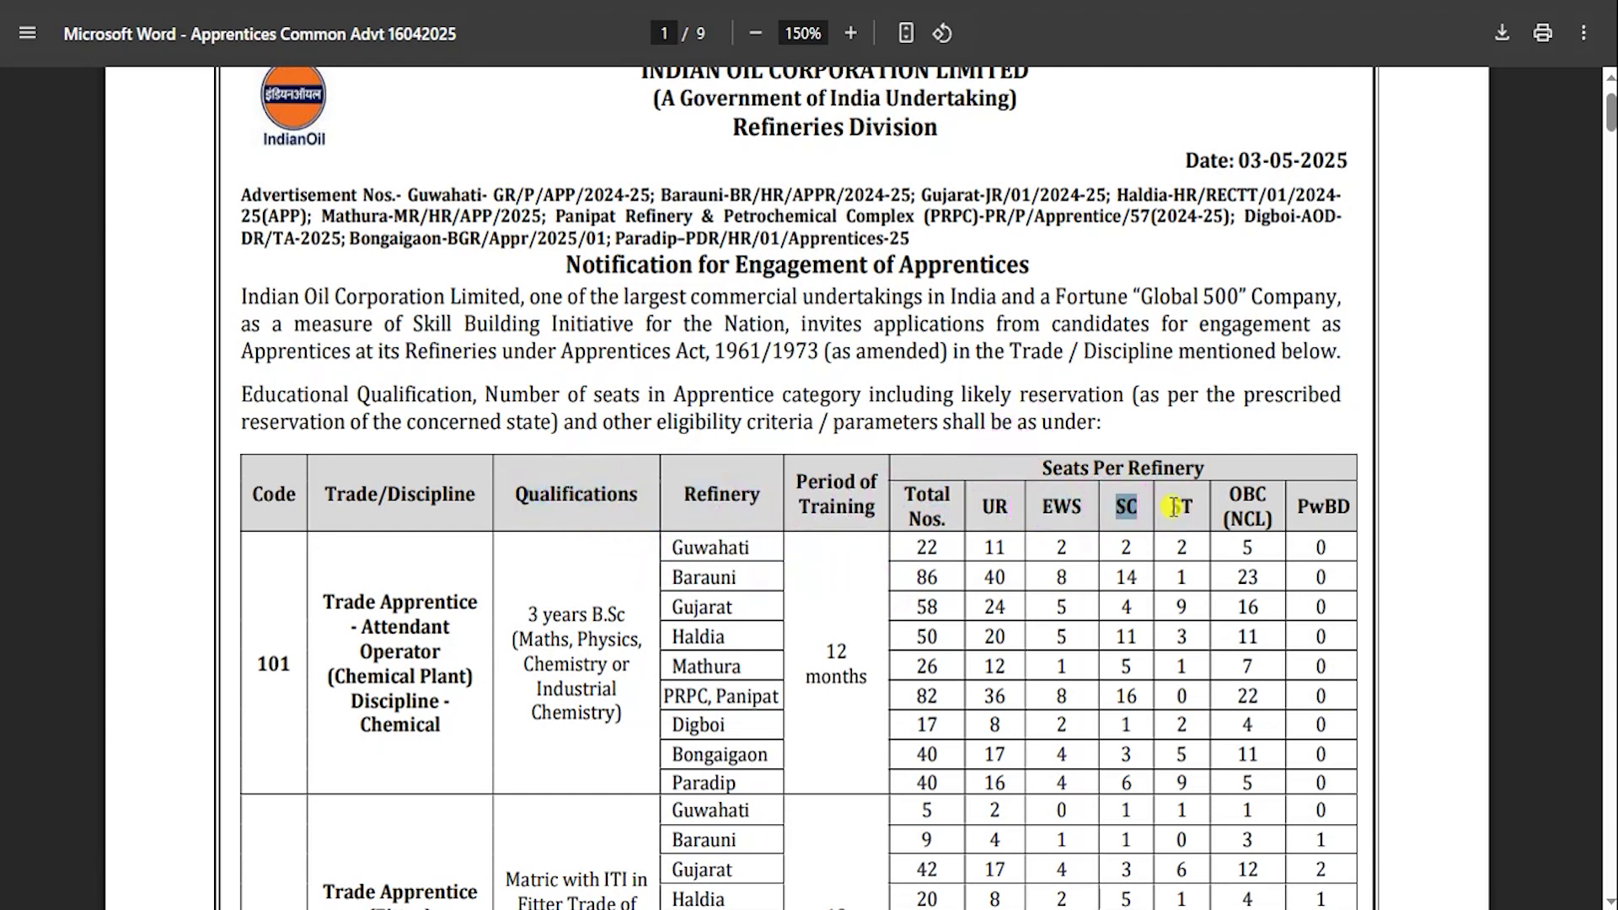
drag(1297, 508, 1325, 508)
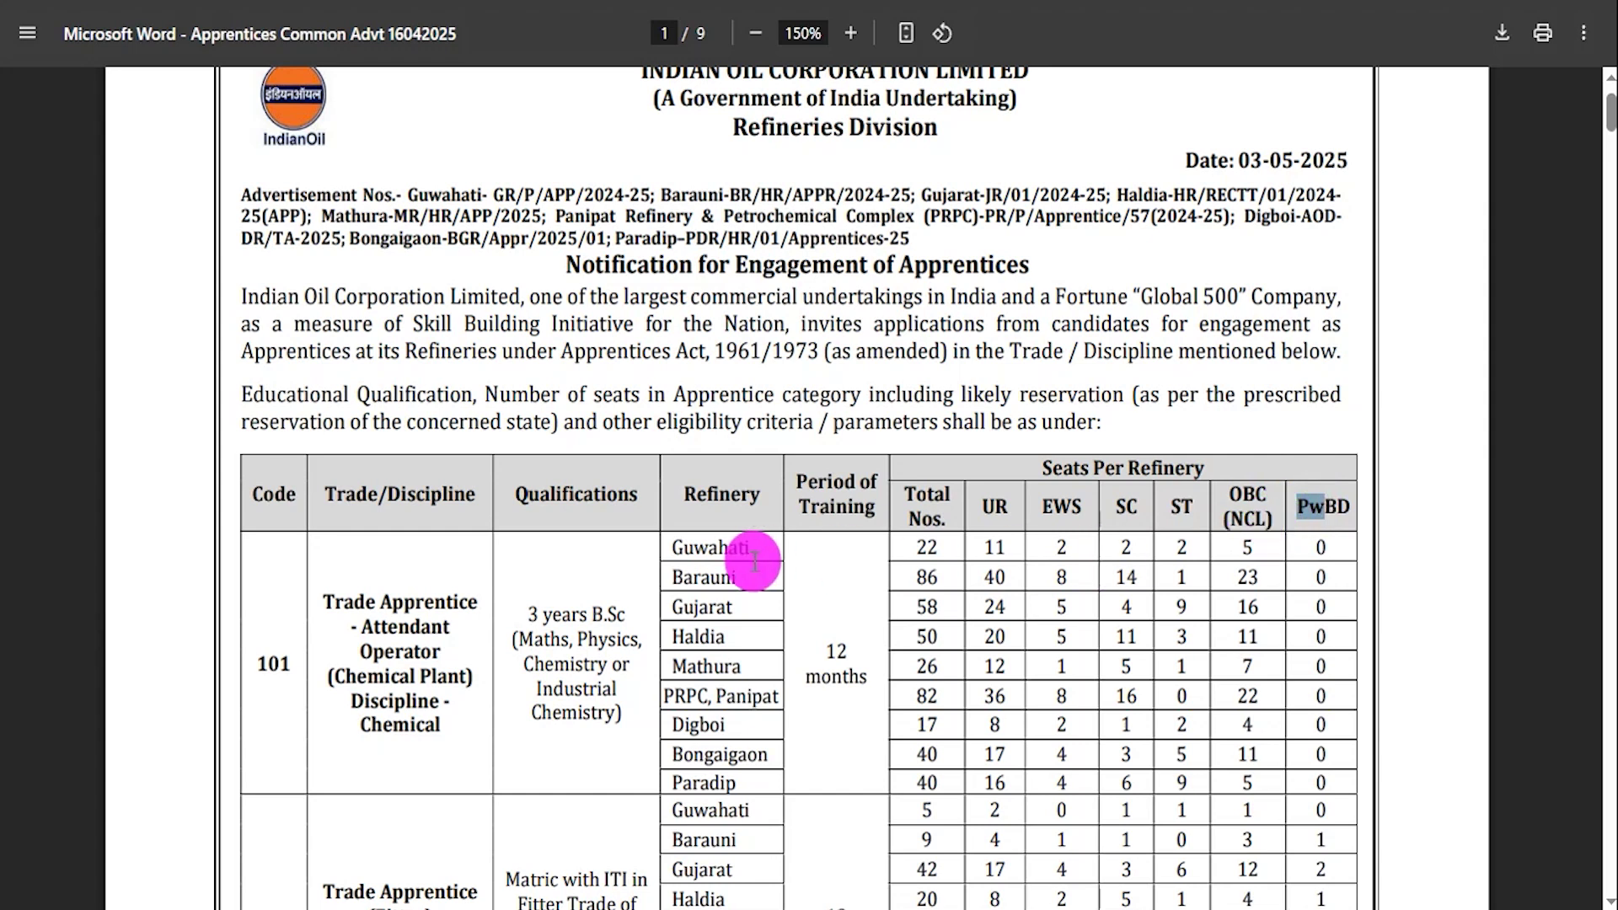
Step: Look through the notification's trade-wise seat tables and qualification criteria, and return to its first page
scroll(753, 561, down, 9)
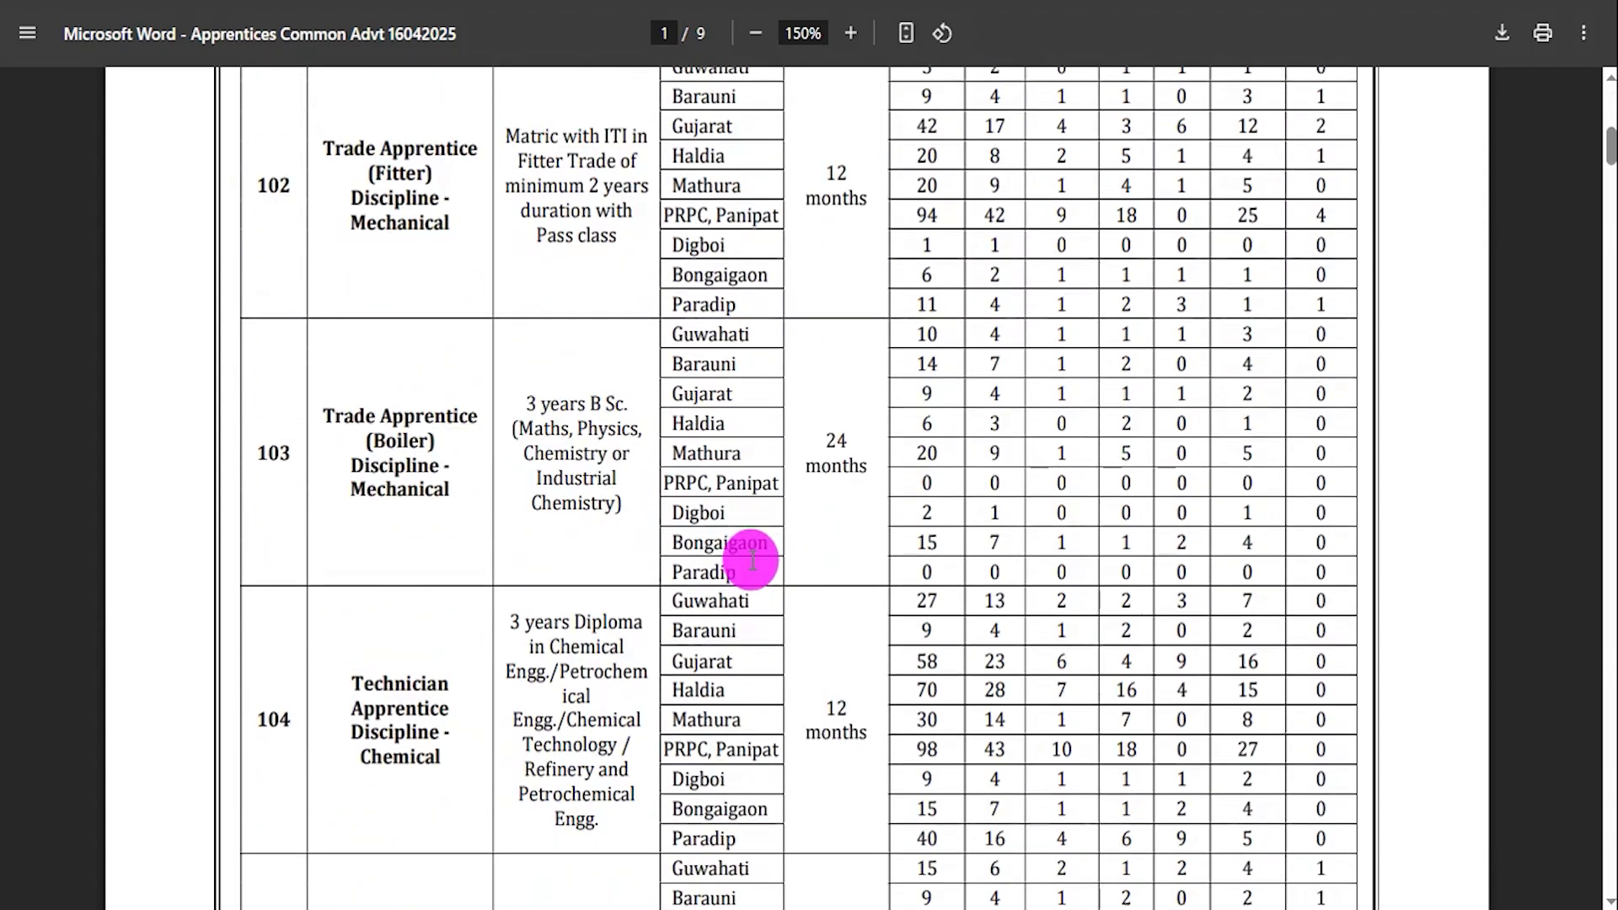
scroll(751, 559, down, 18)
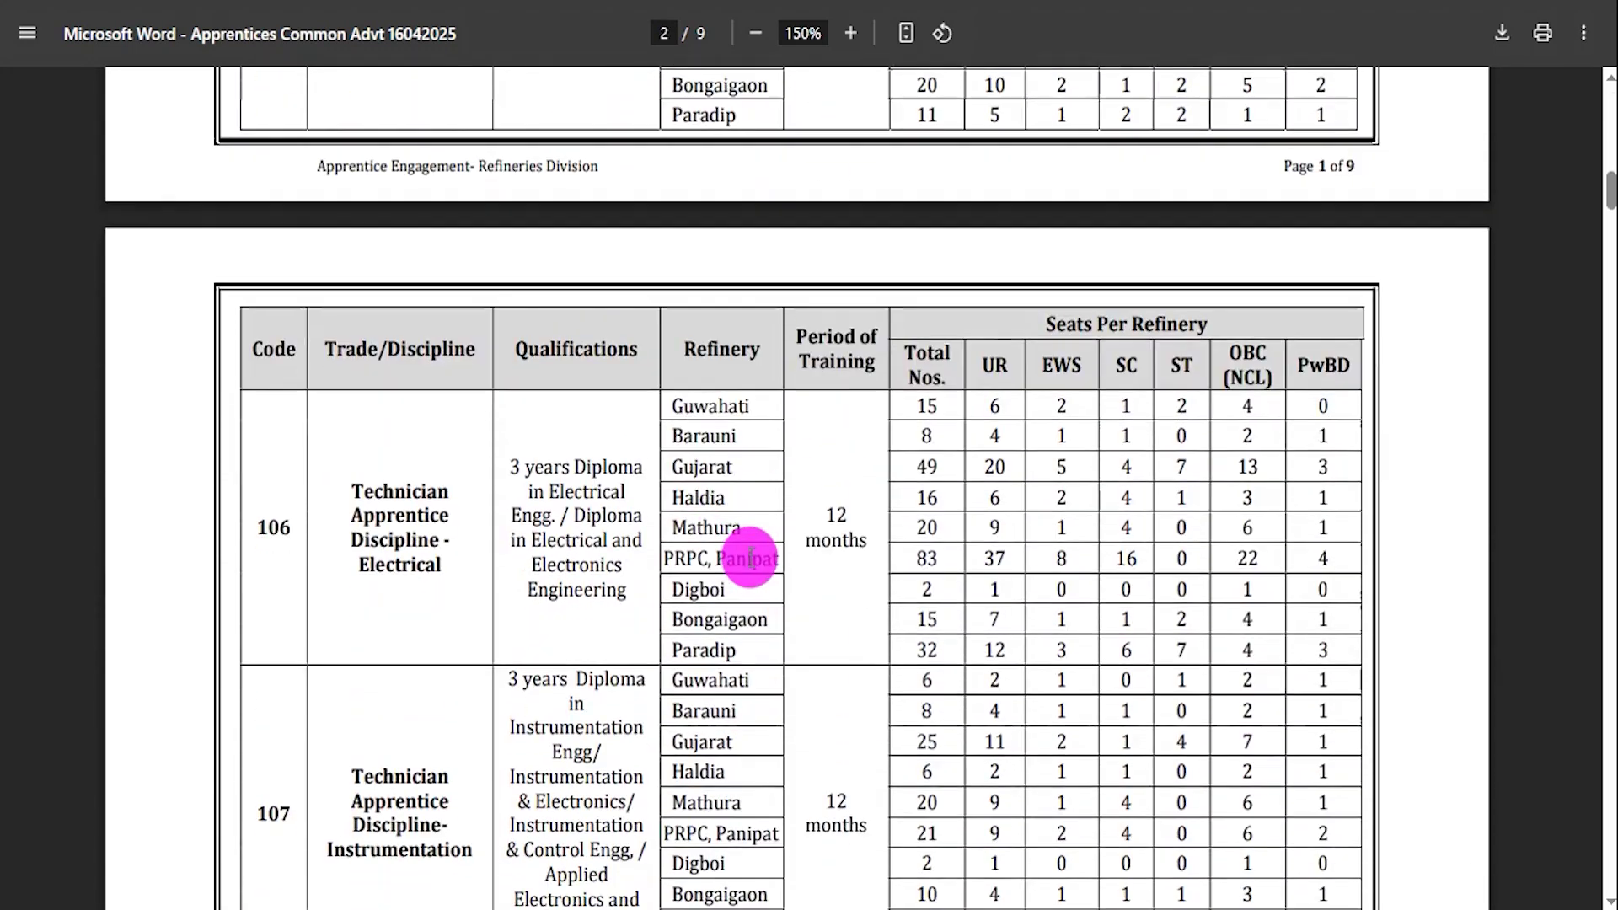
scroll(751, 559, down, 20)
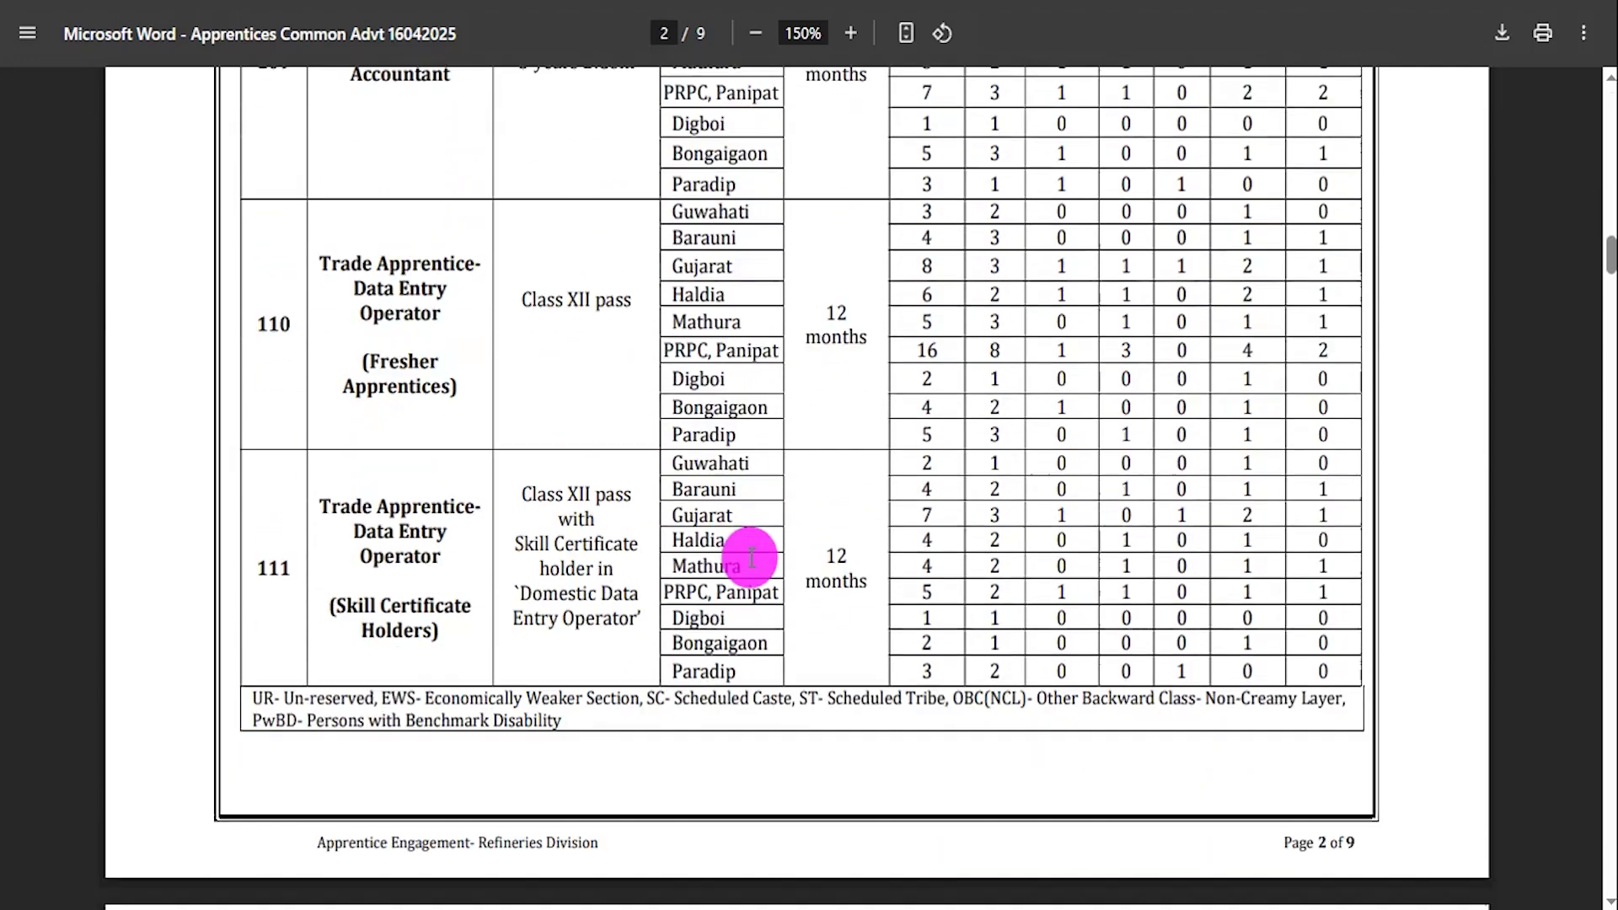
scroll(751, 556, down, 10)
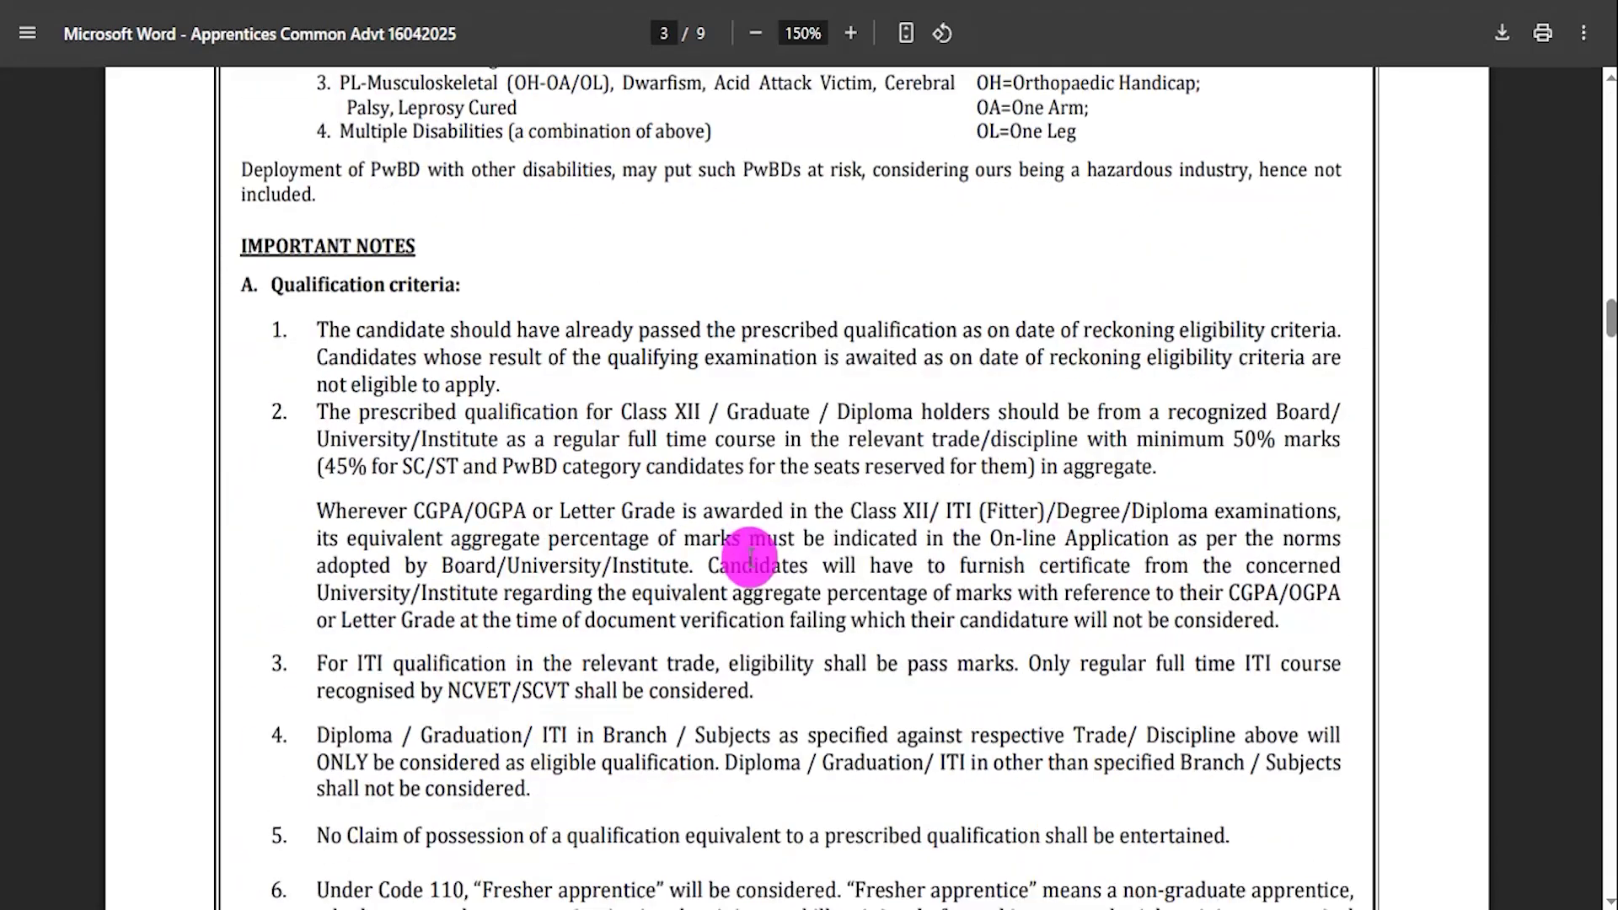
key(Home)
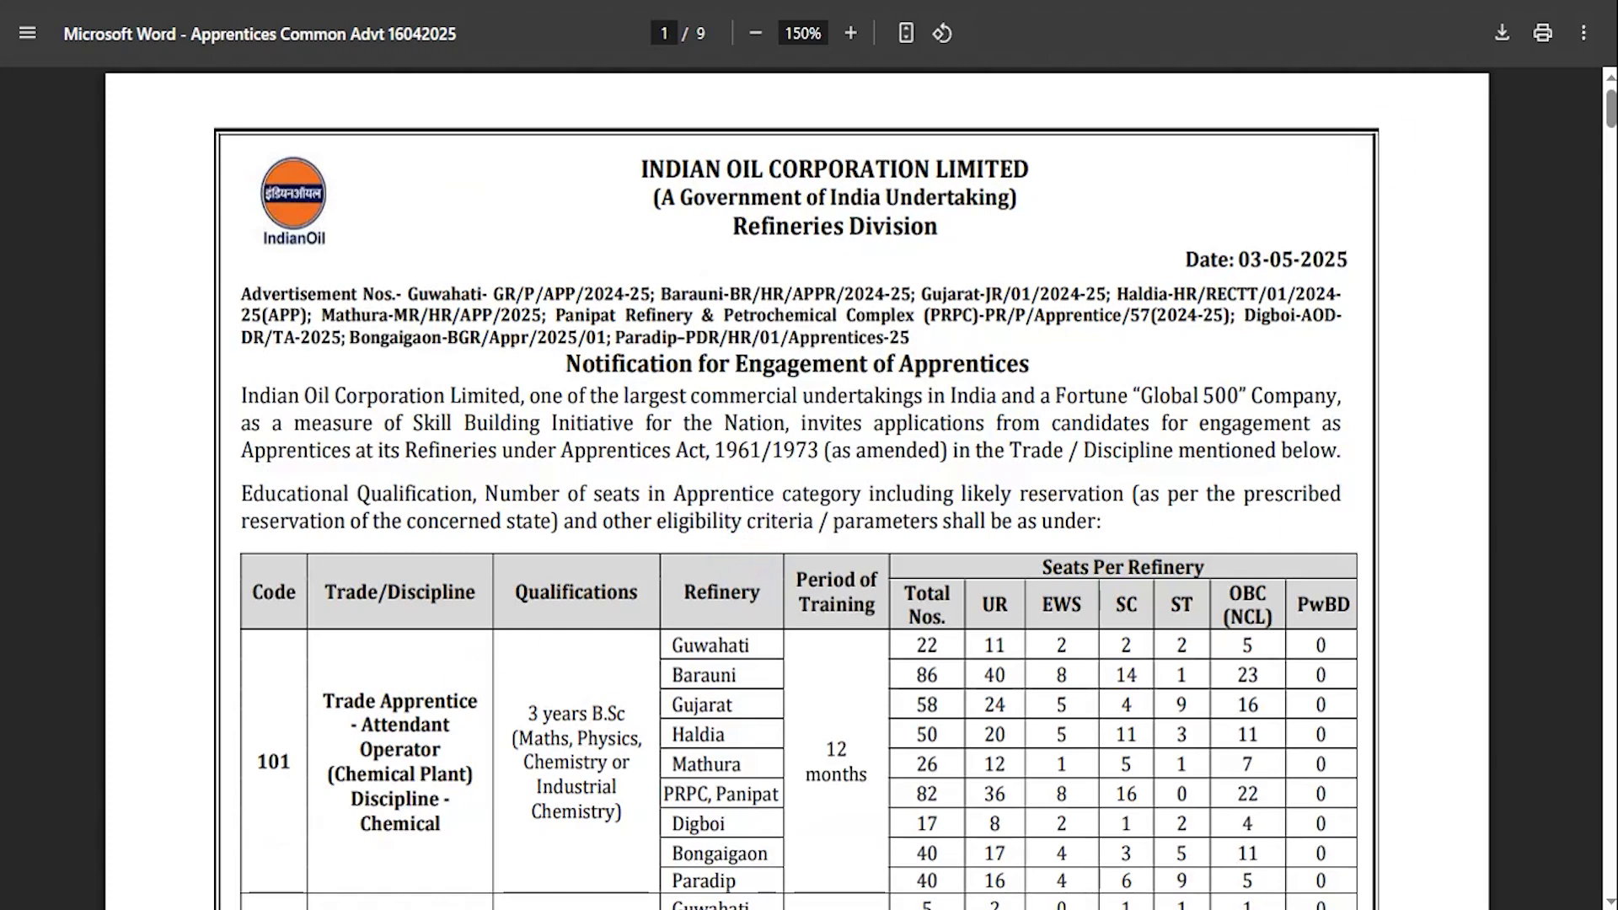
Step: Go from the article's Apply Online link to the IndianOil Recruitment Portal and find the View Openings and Apply list
key(ctrl+shift+Tab)
drag(654, 684, 851, 681)
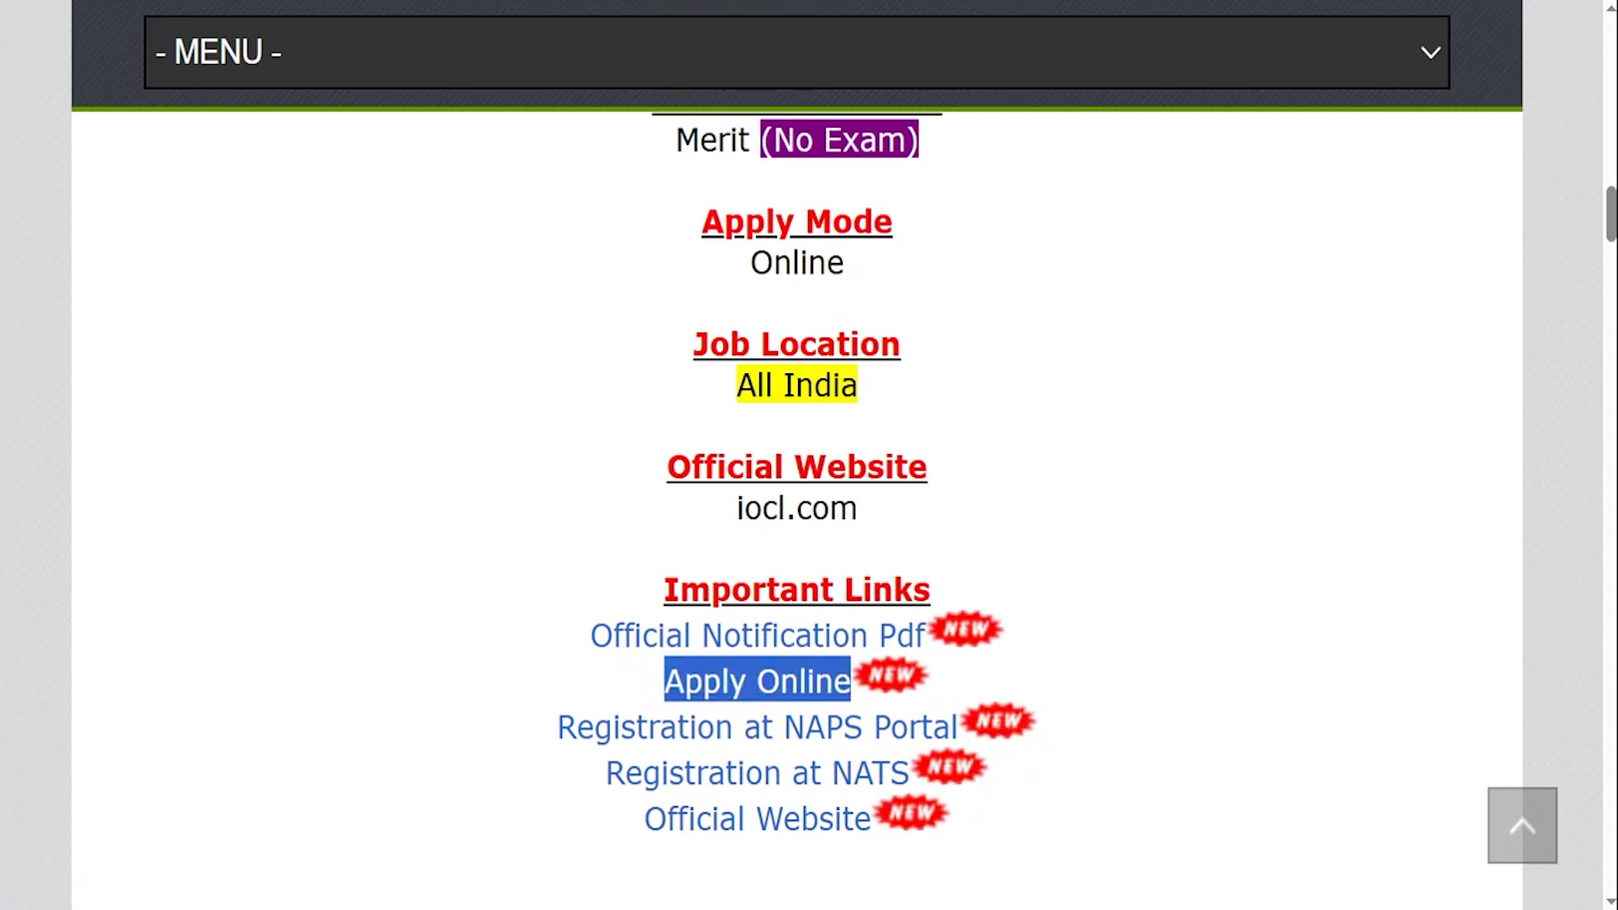
key(ctrl+Tab)
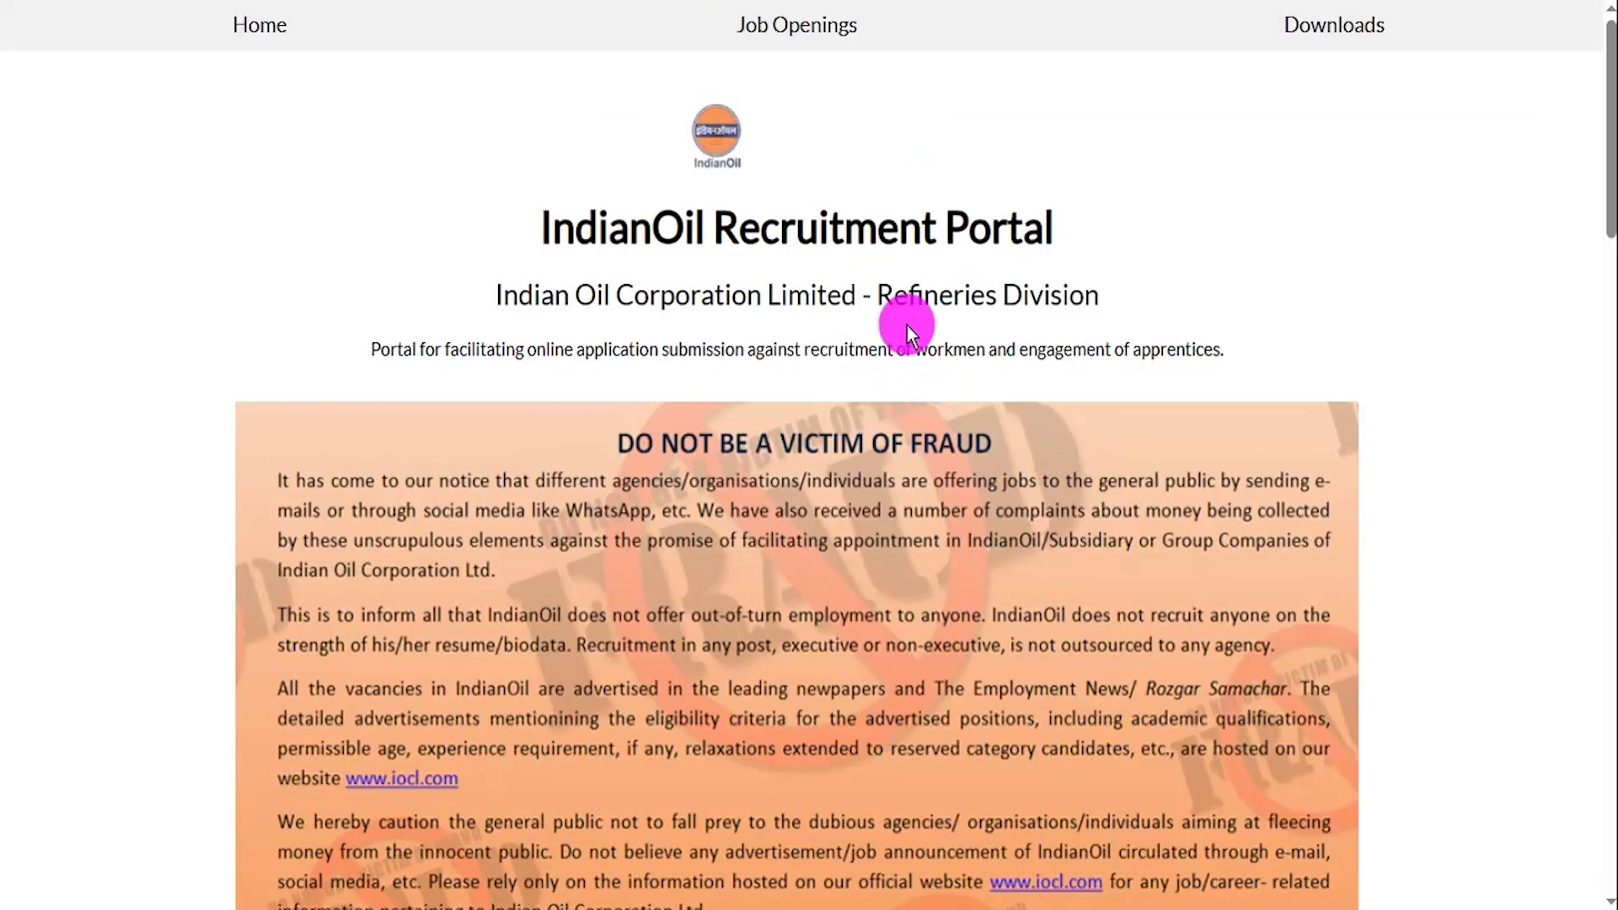
scroll(818, 483, down, 10)
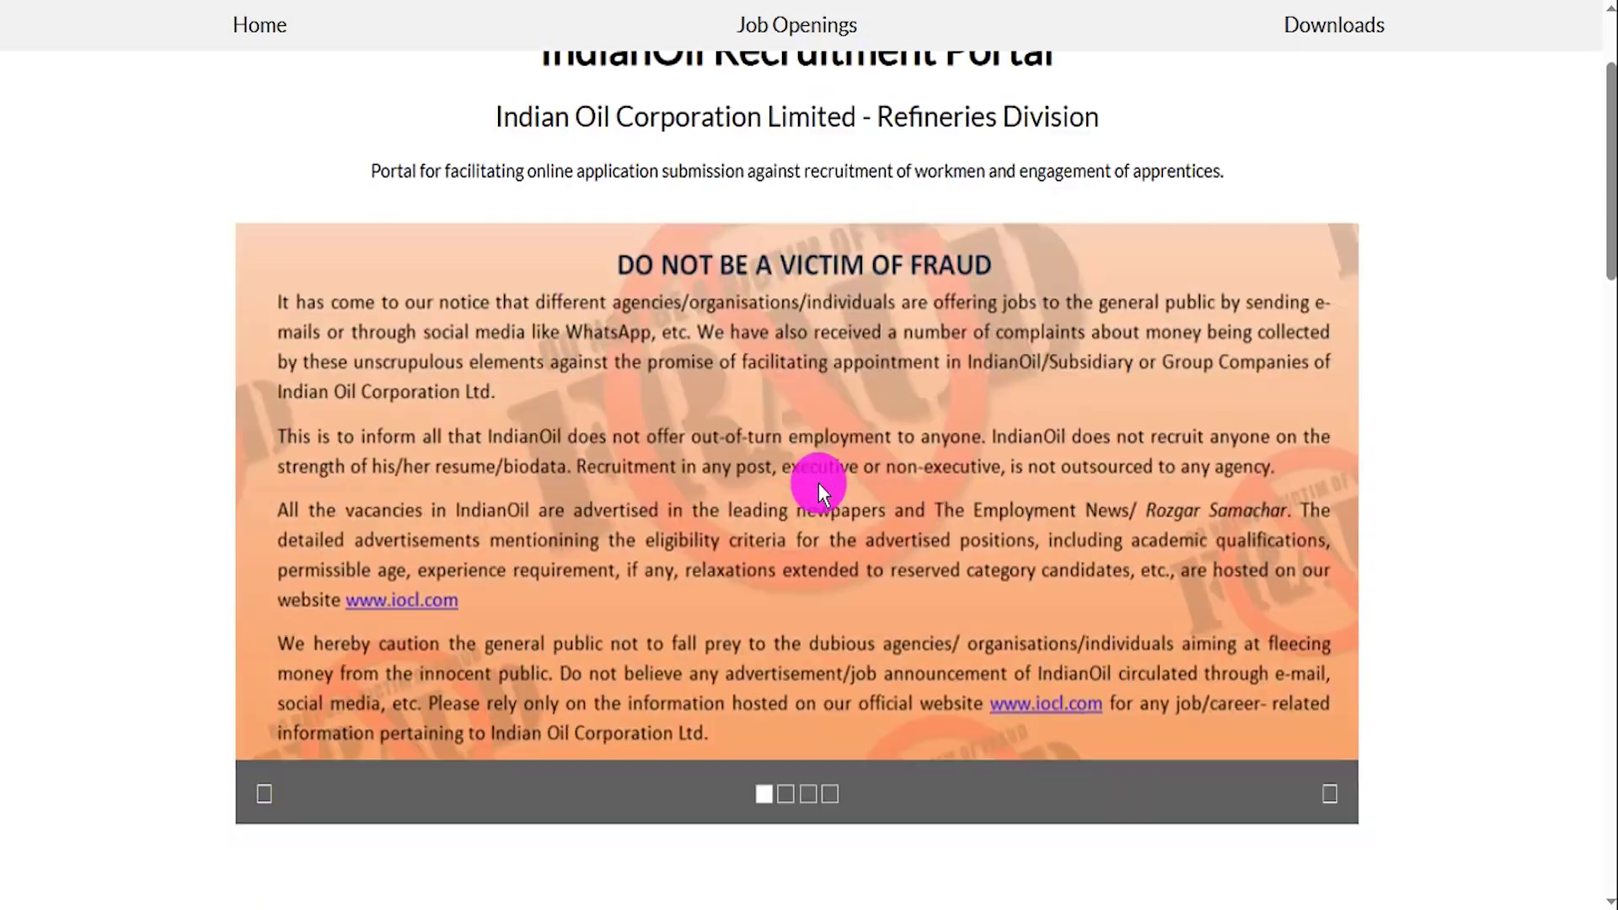
scroll(817, 483, down, 5)
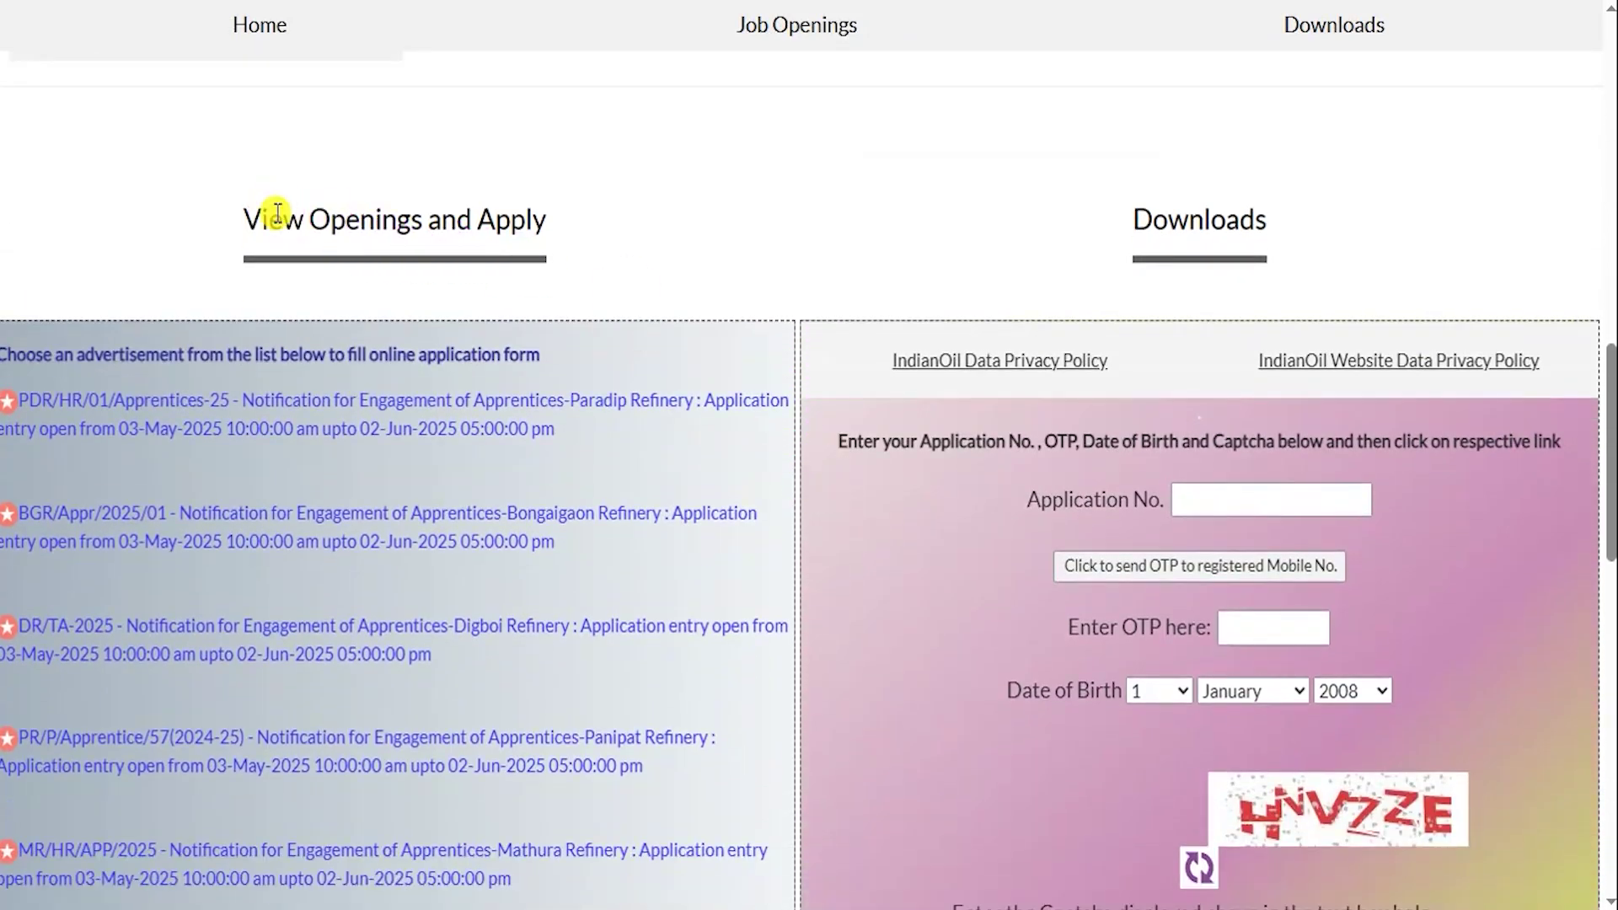
drag(277, 213, 486, 220)
scroll(400, 404, down, 1)
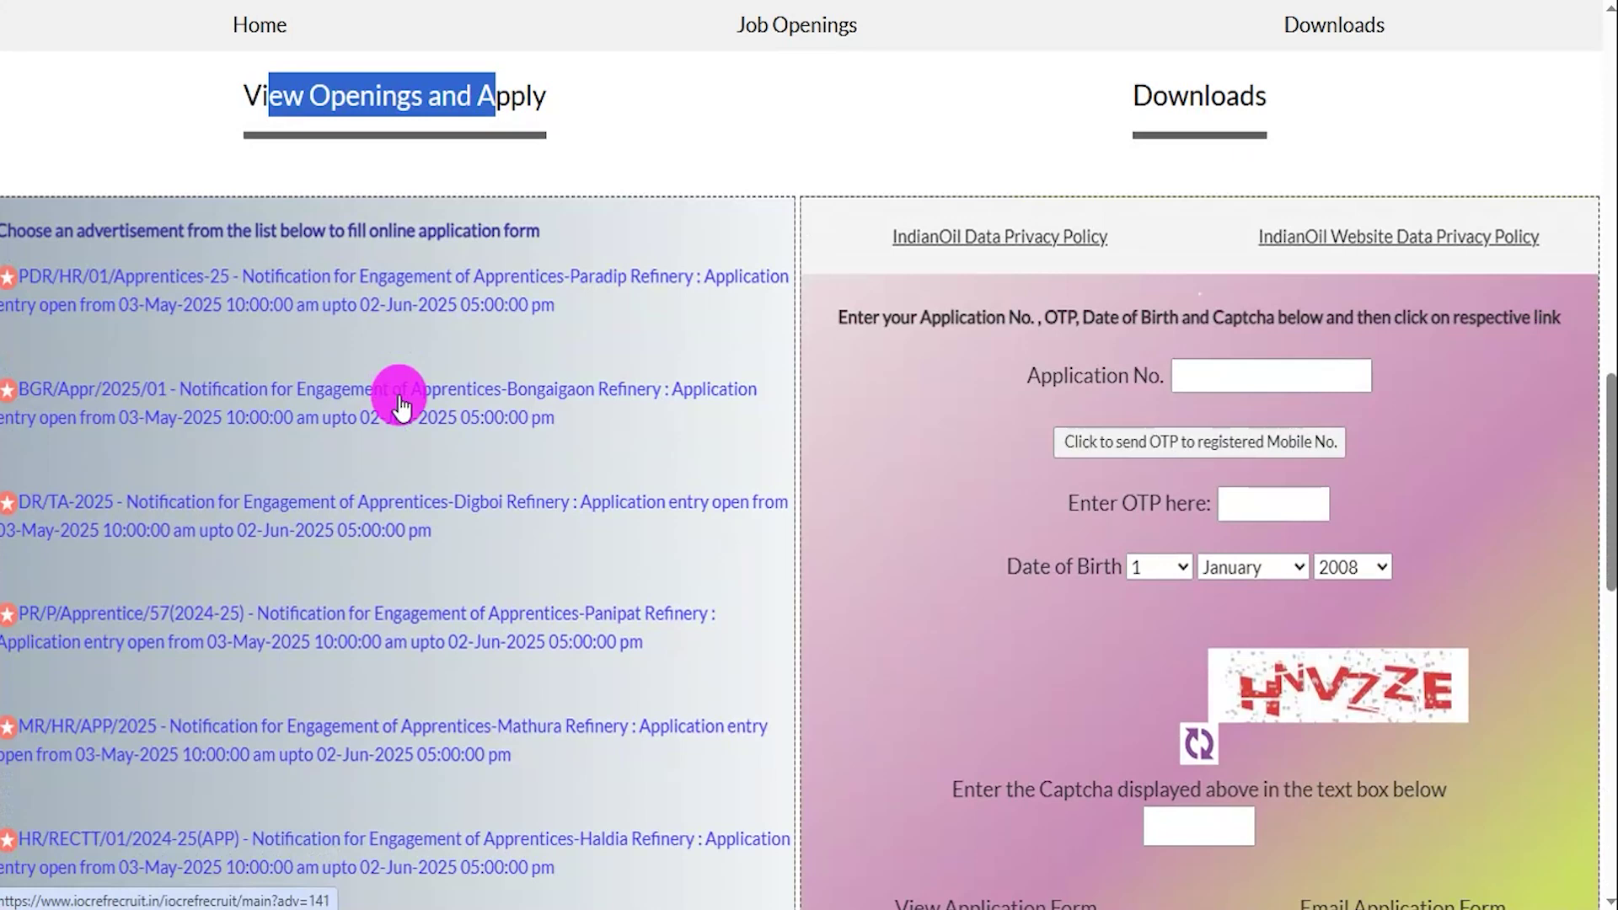
Step: Open the Paradip Refinery apprentice advertisement from the openings list and start its online application
click(522, 343)
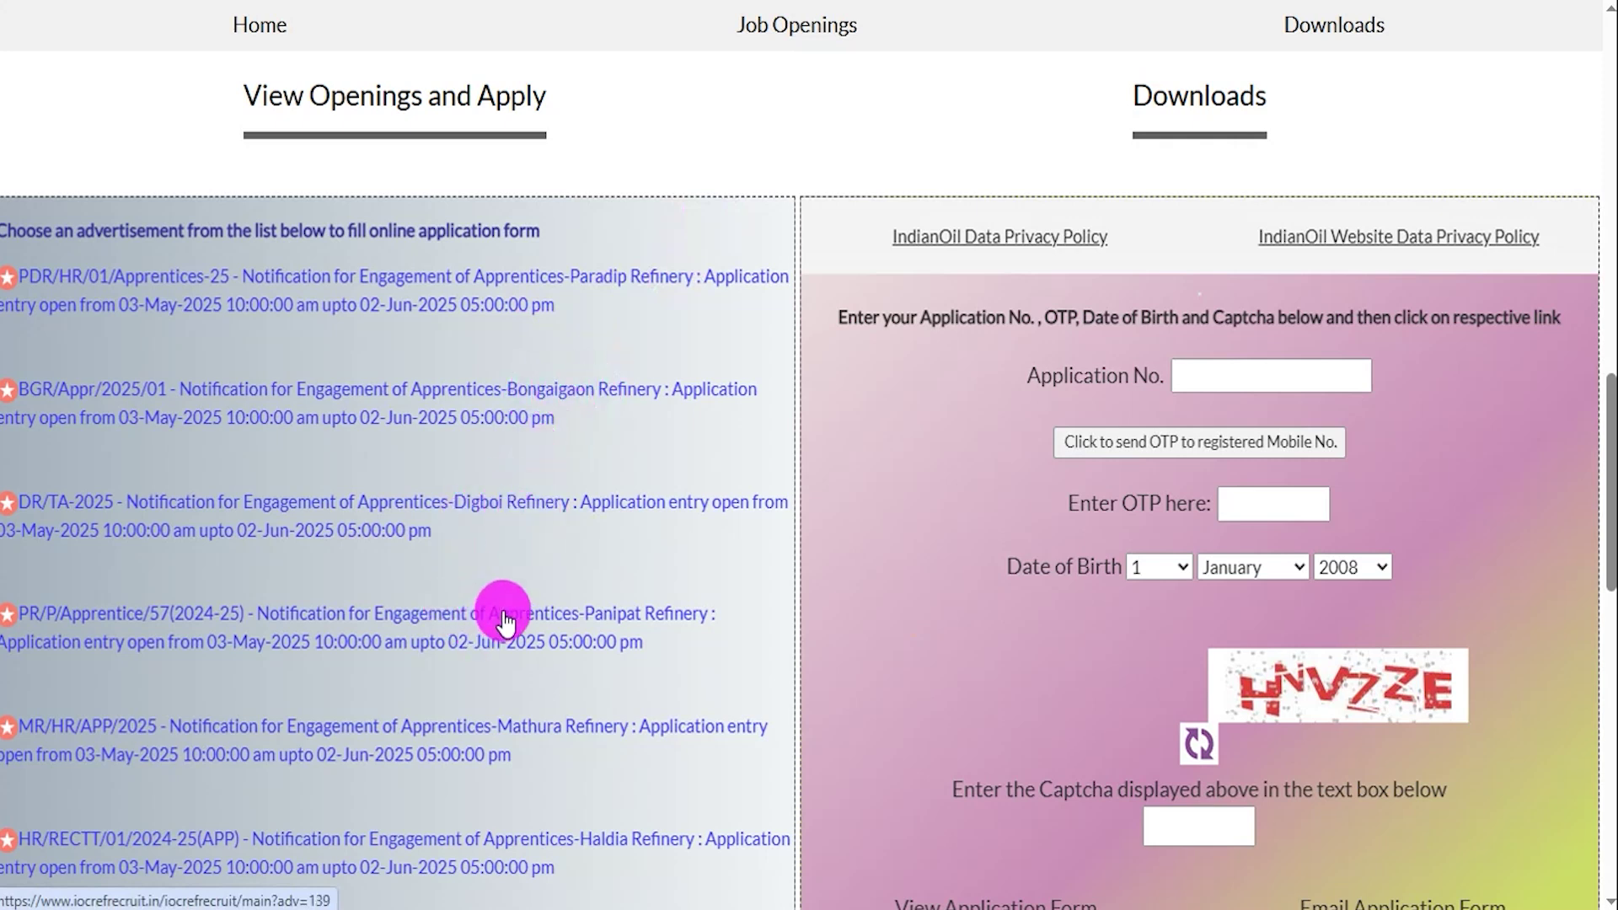
scroll(503, 617, down, 3)
scroll(503, 617, down, 2)
scroll(503, 616, up, 6)
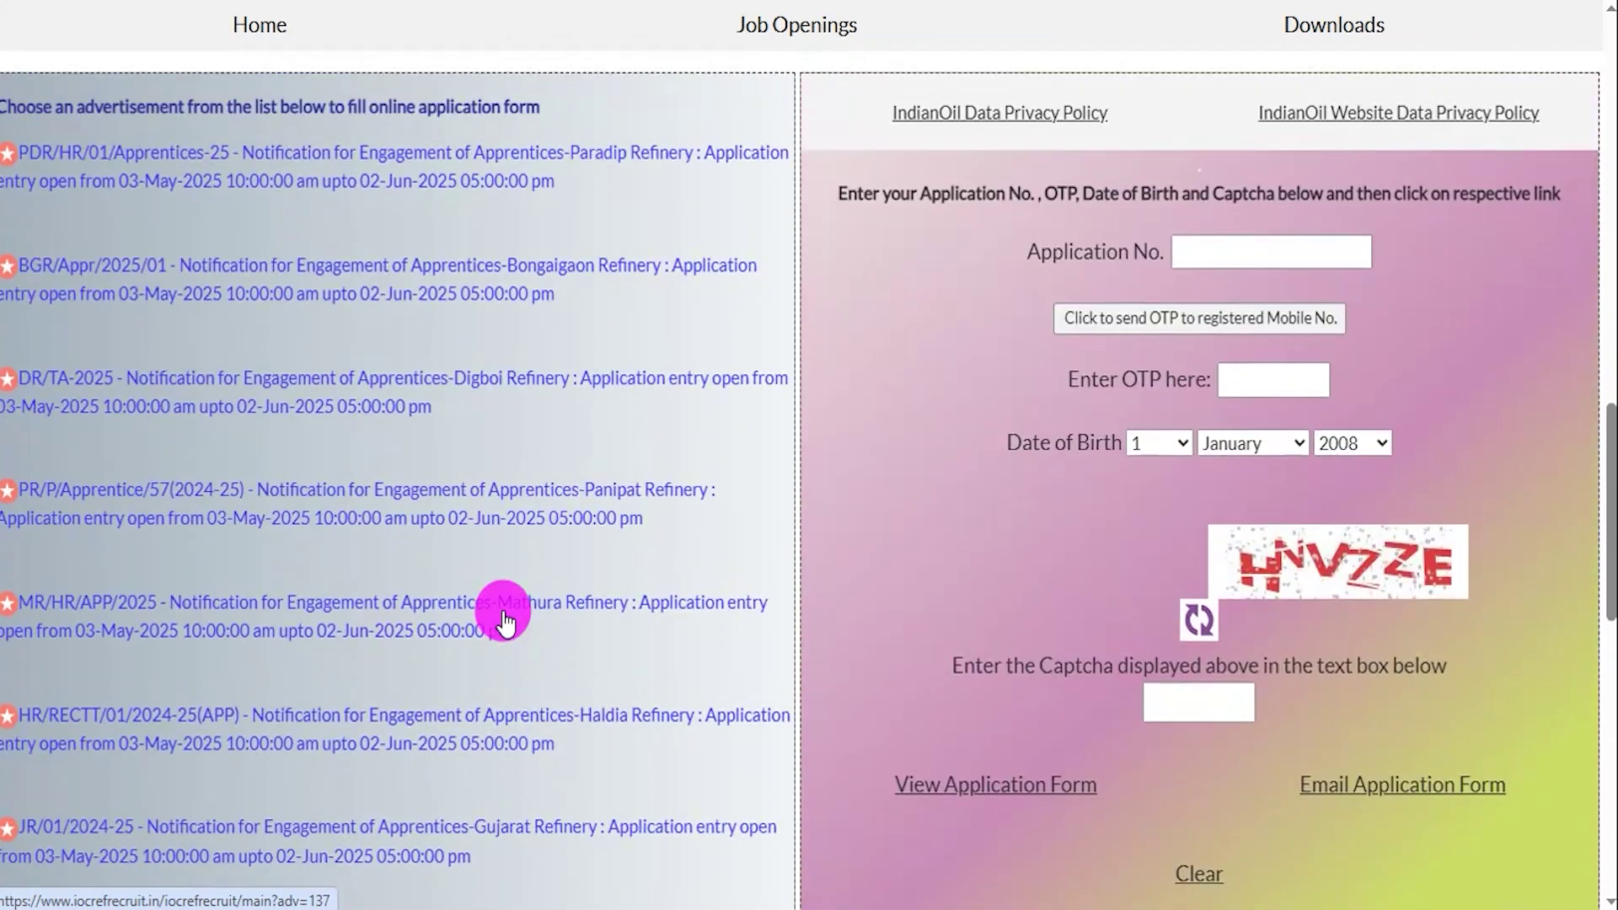
click(499, 398)
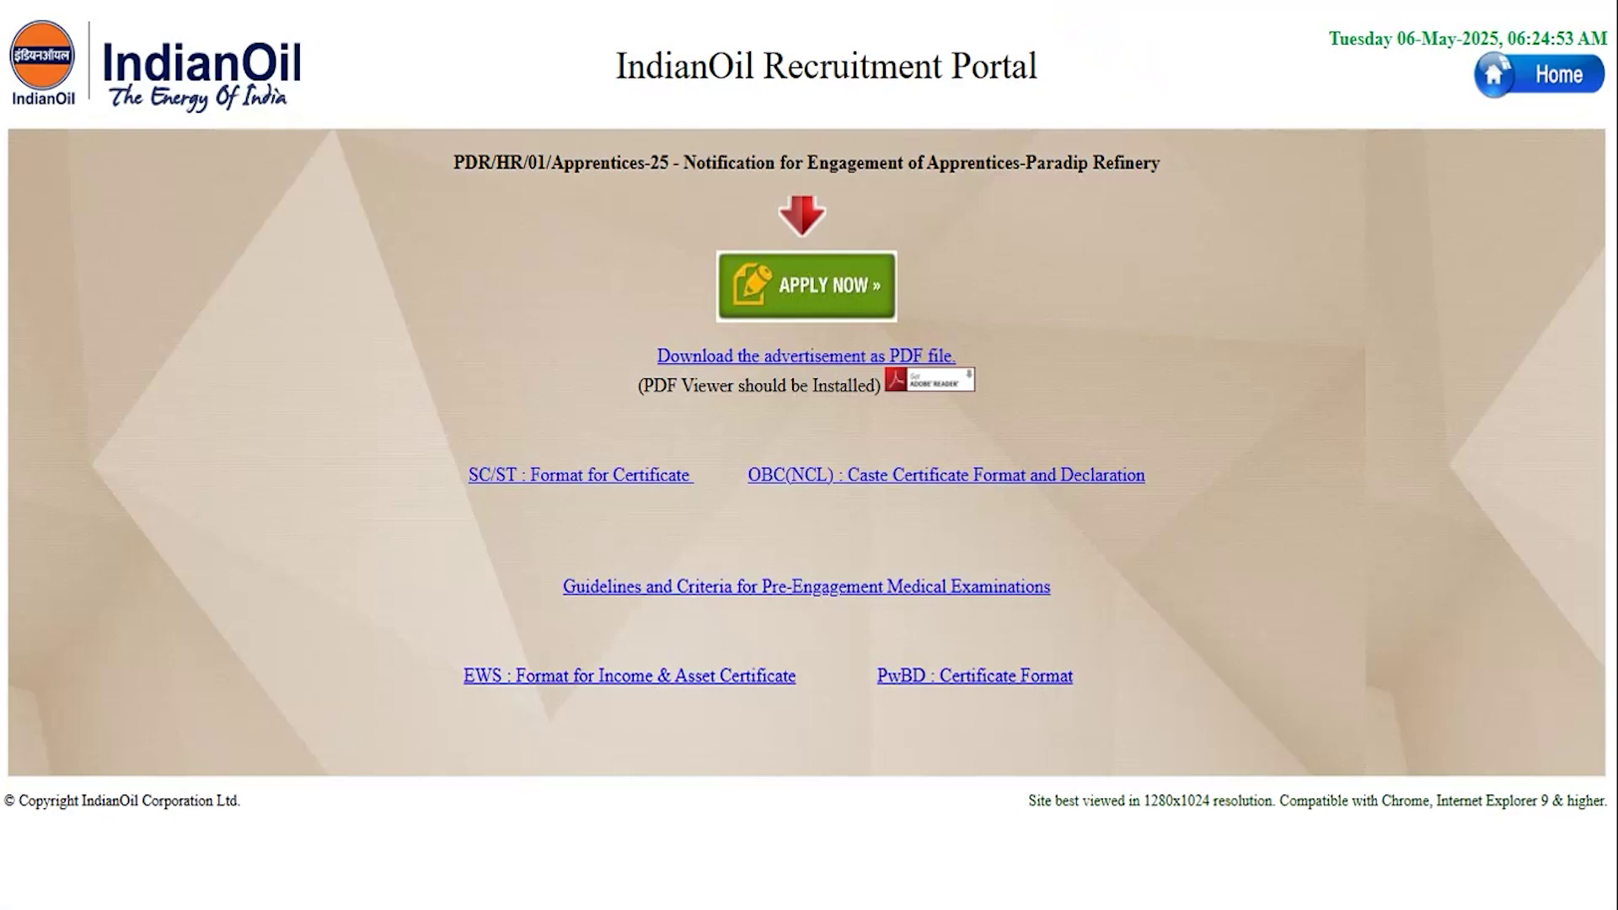
drag(1289, 268, 911, 282)
click(795, 253)
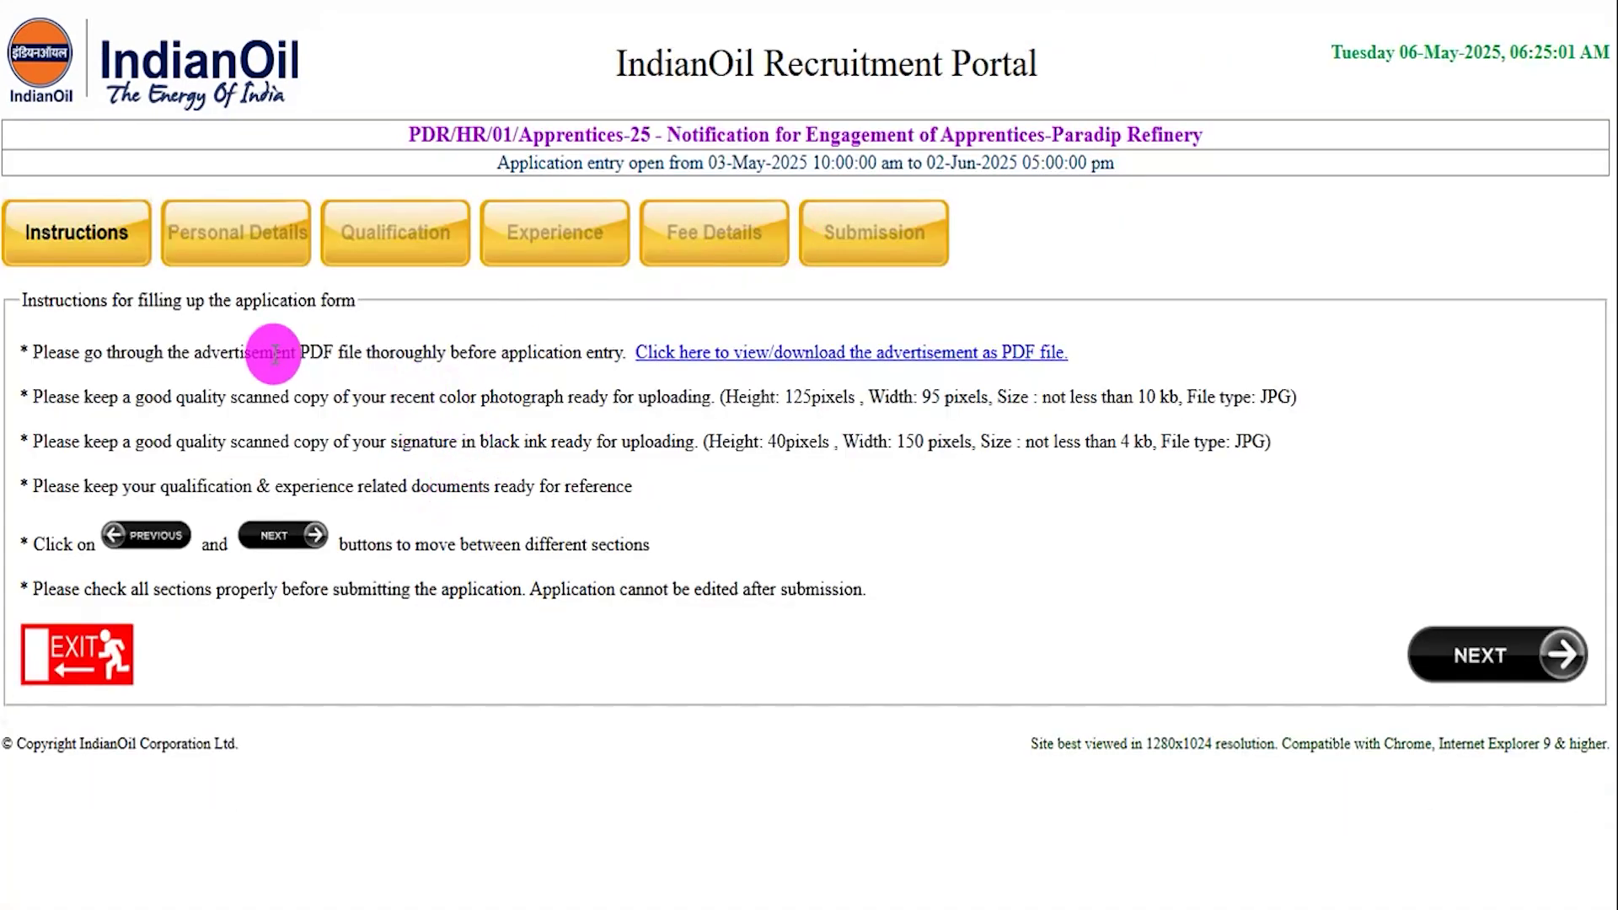
Step: Read the instructions for filling up the application form and proceed to the Personal Details section
drag(127, 351, 368, 447)
click(467, 486)
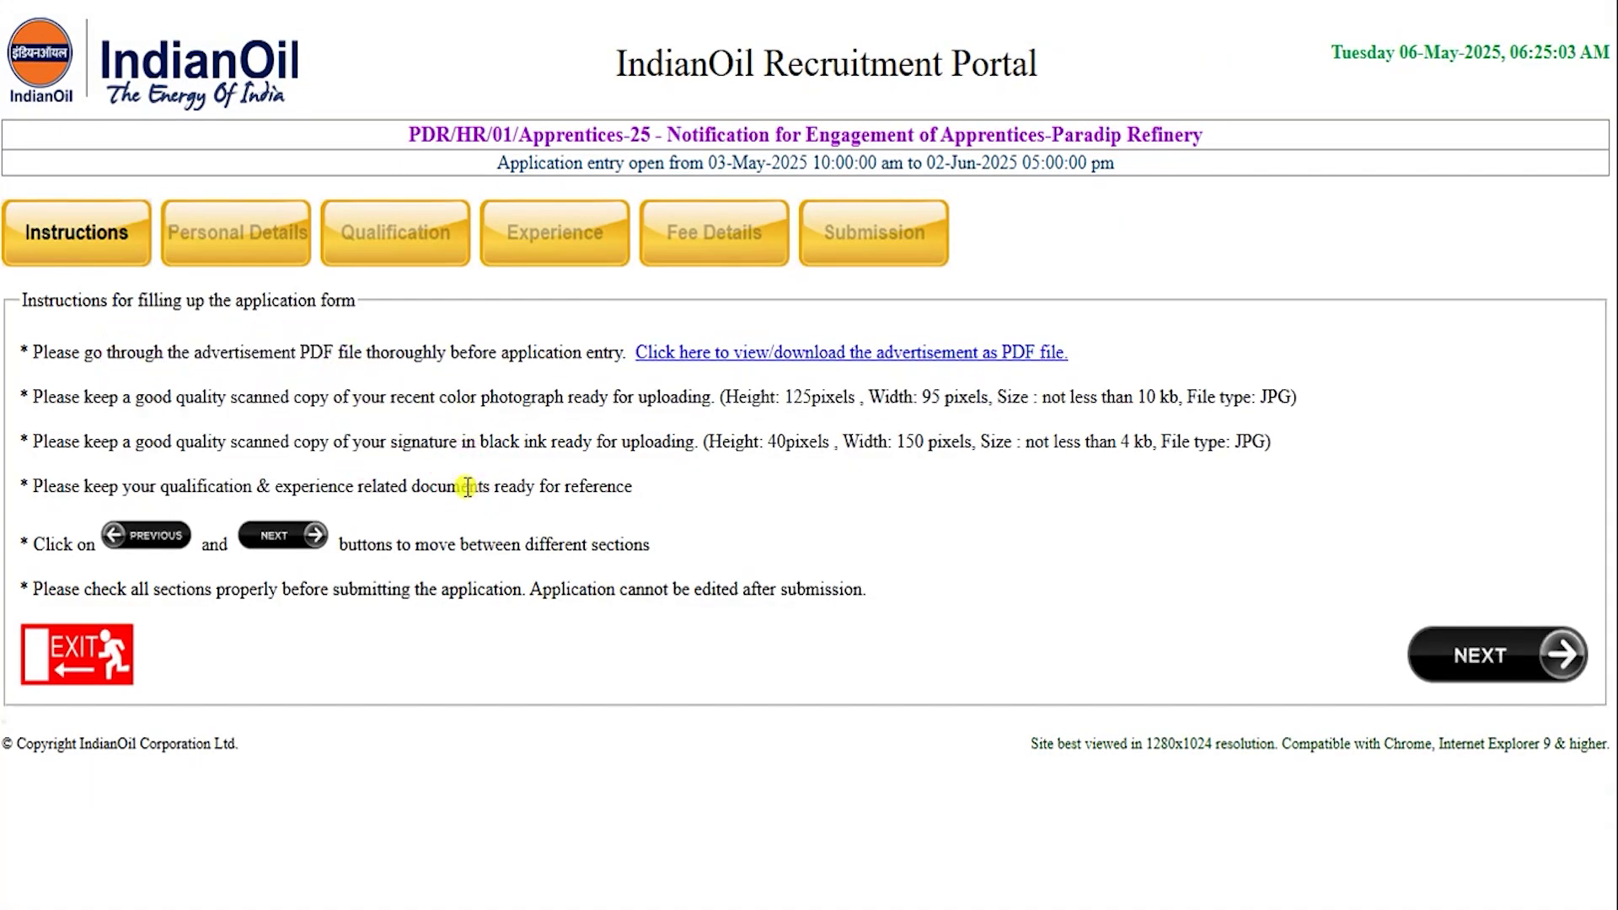
click(1503, 654)
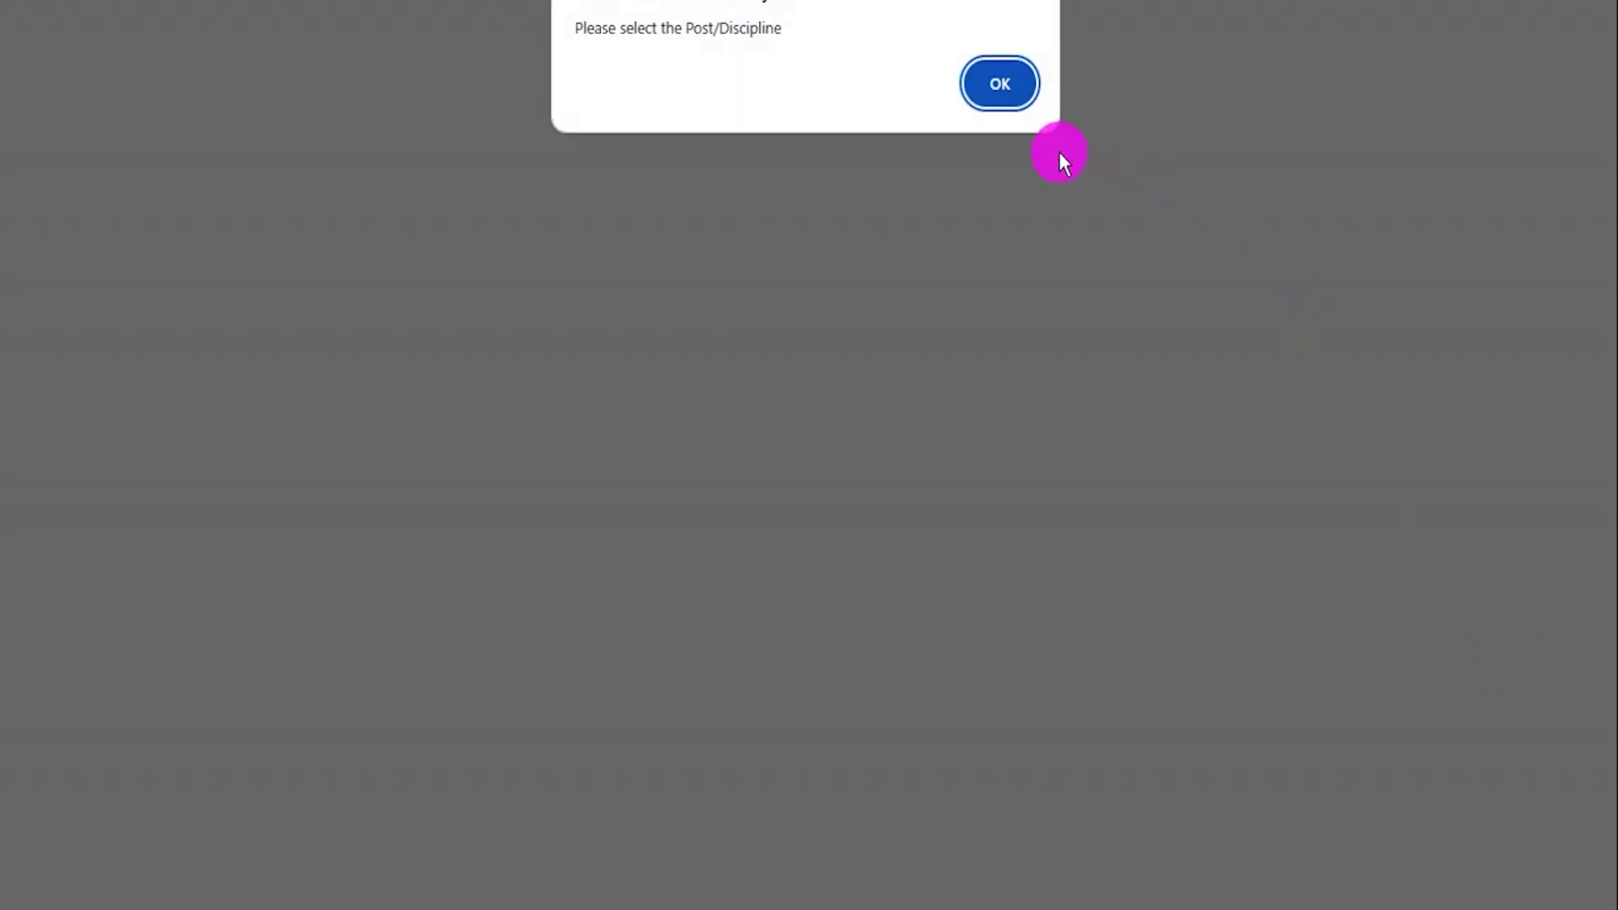
click(1021, 104)
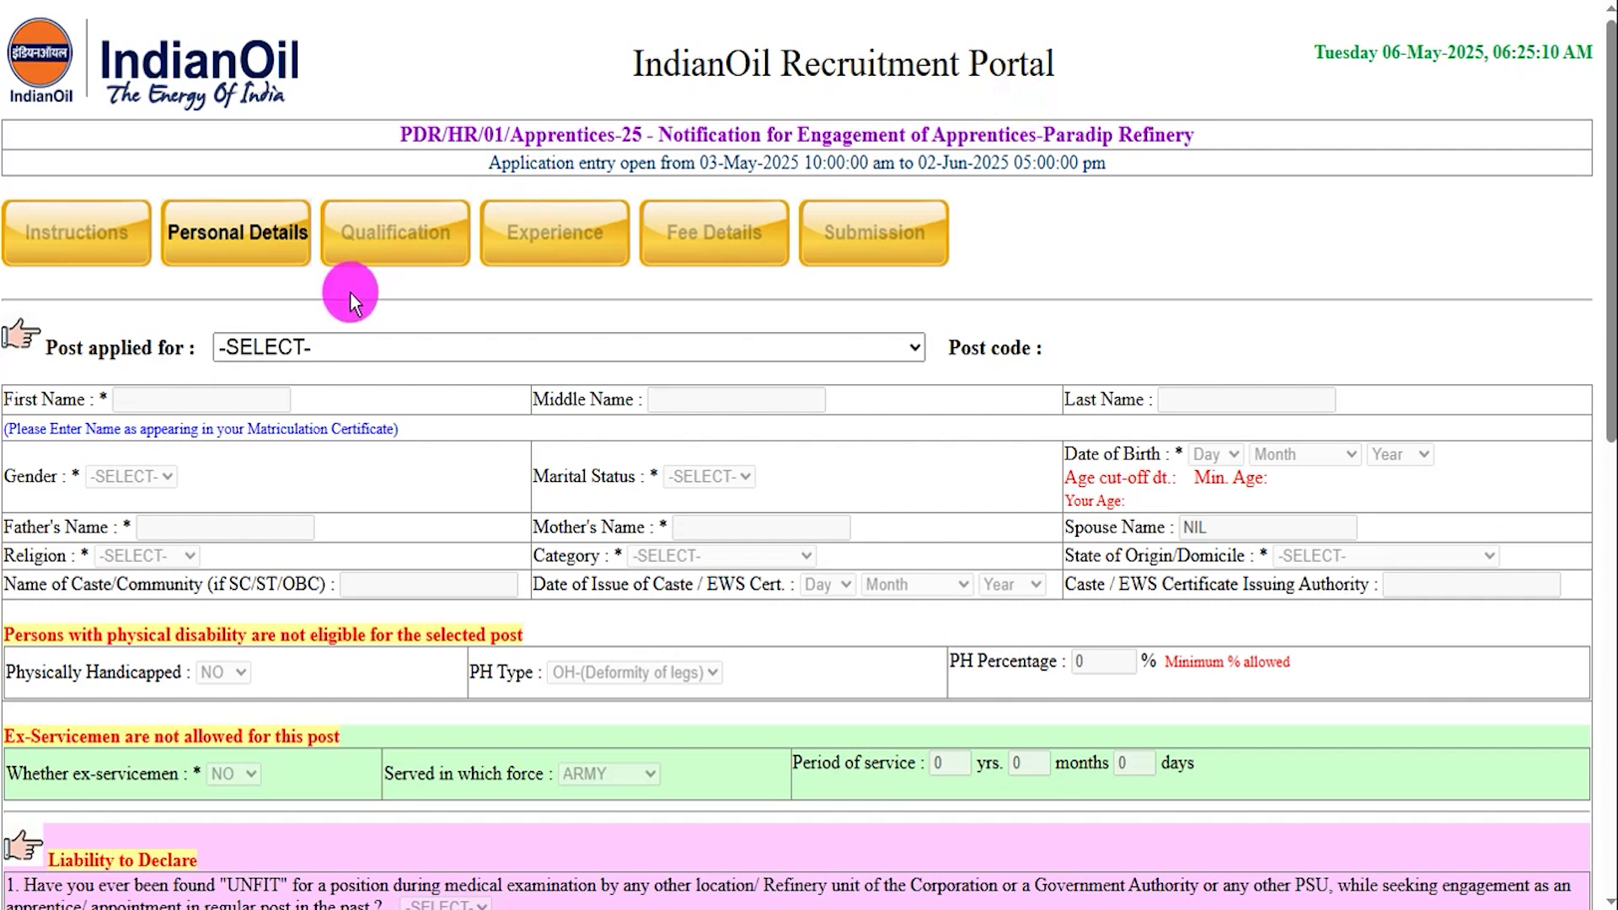
Step: Choose Trade Apprentice (Fitter) Discipline - Mechanical as the post applied for and check its post code
click(516, 346)
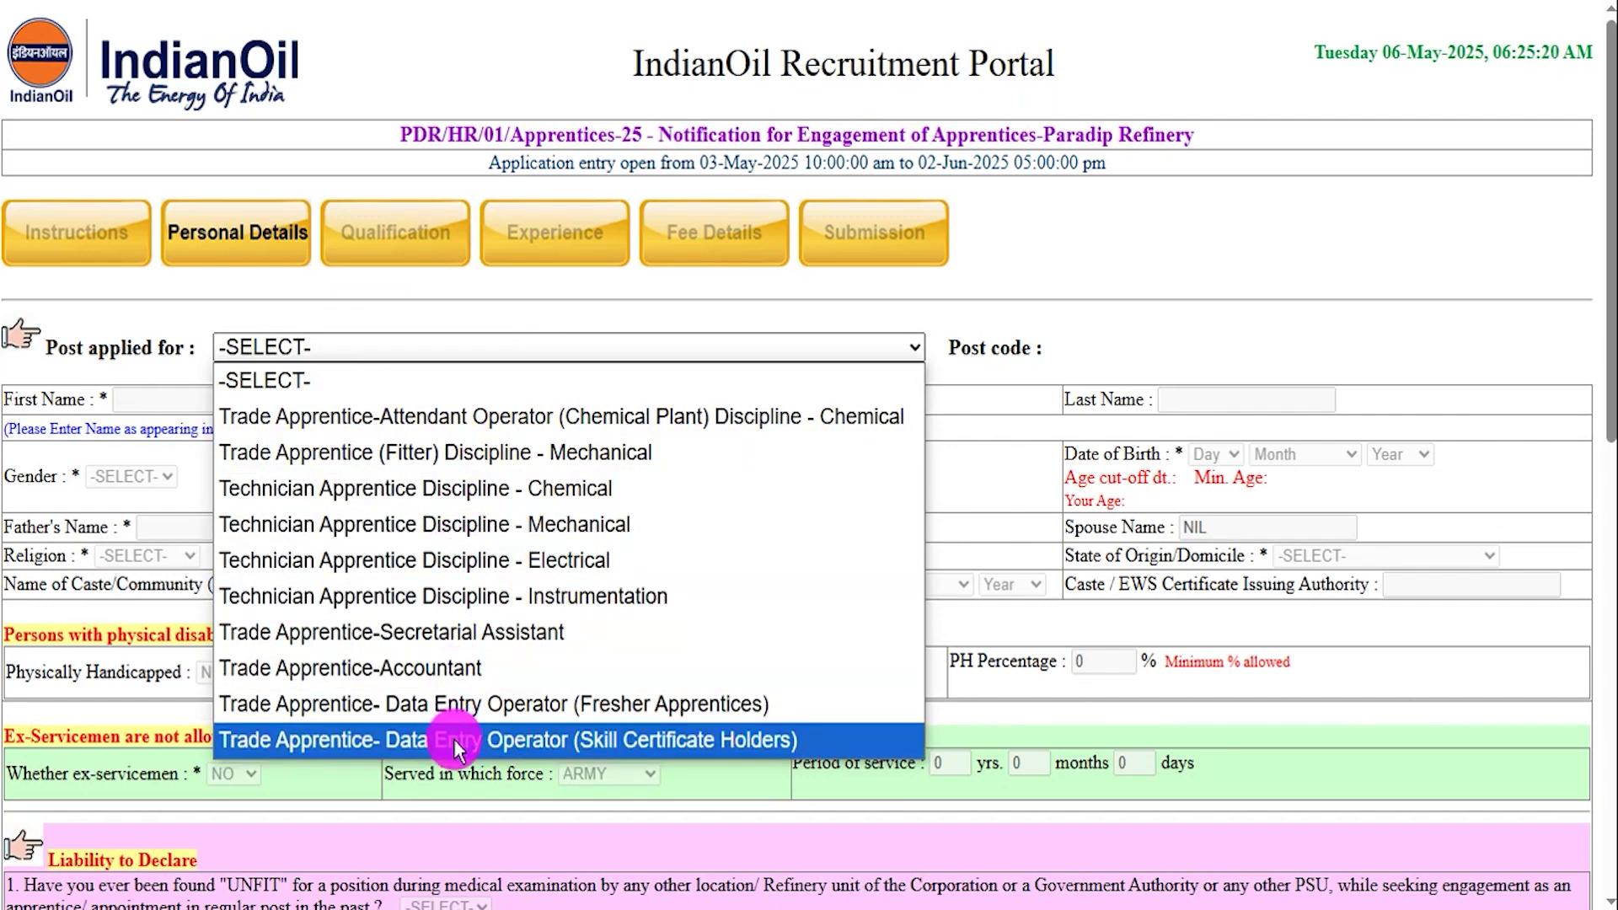
click(481, 455)
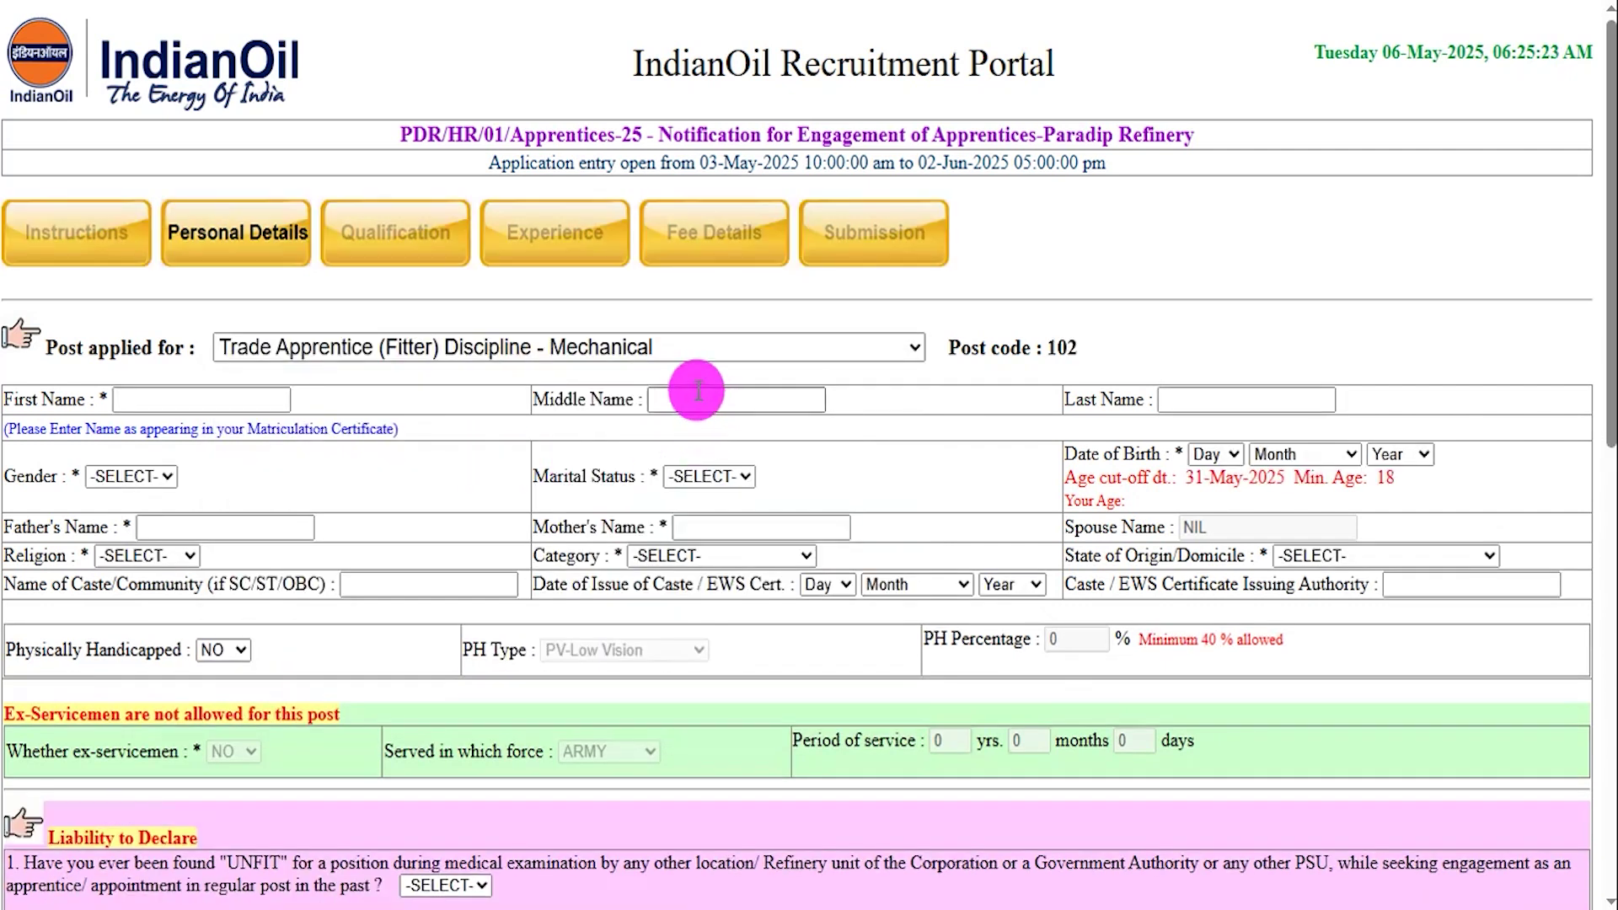
drag(1021, 350, 1055, 350)
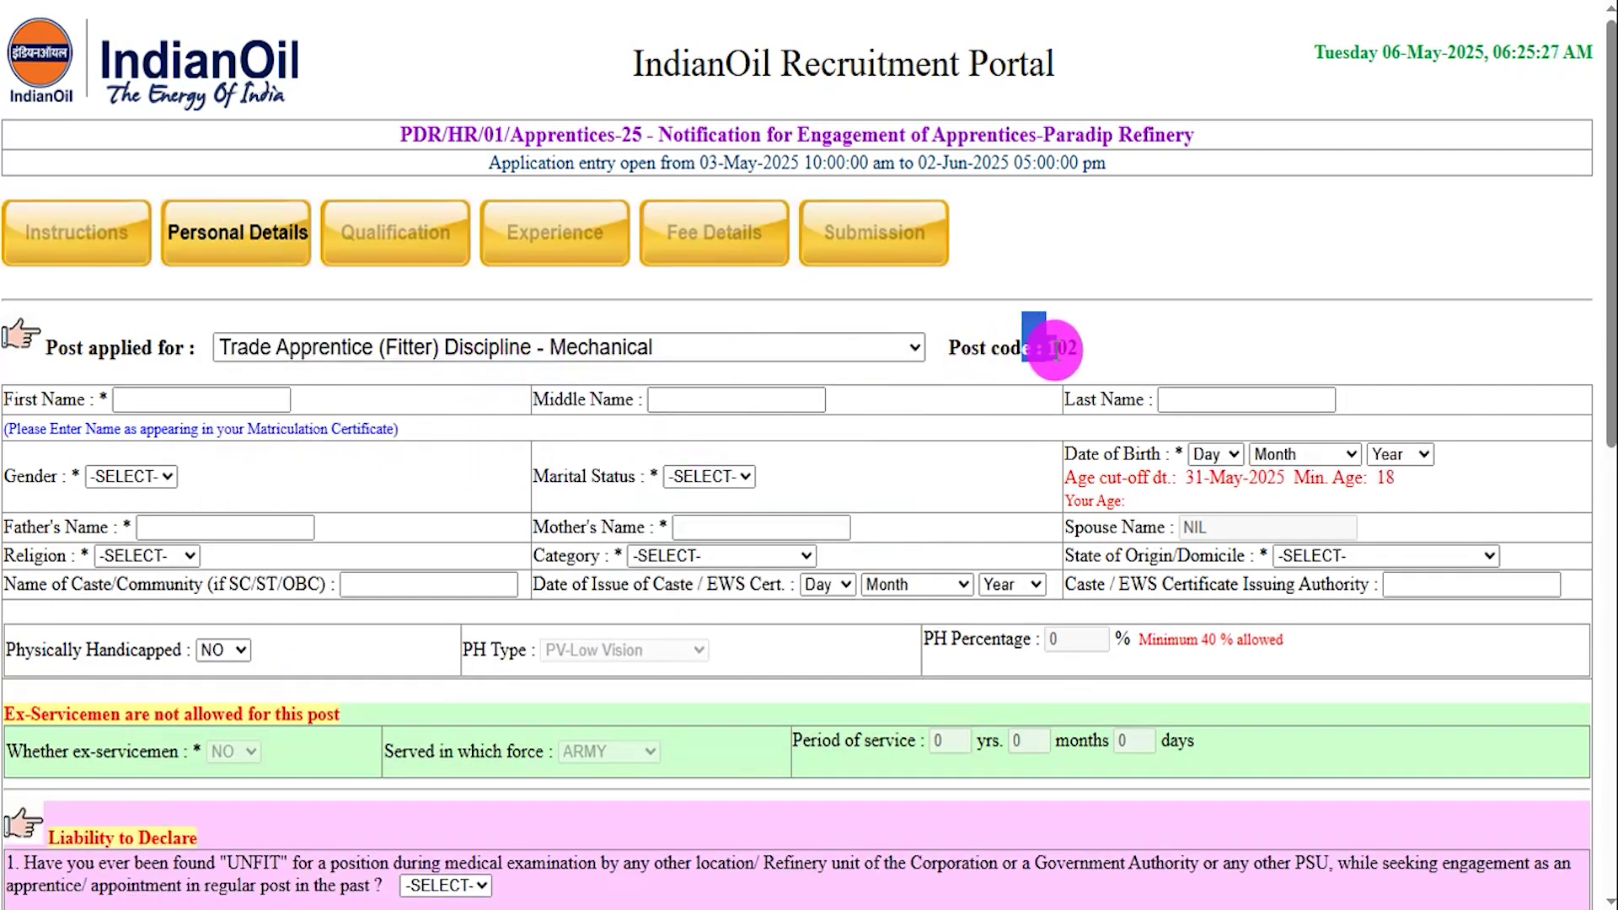
Step: Go over the applicant's name fields and set the gender to Male and the marital status to Single
triple_click(17, 399)
click(202, 399)
click(679, 394)
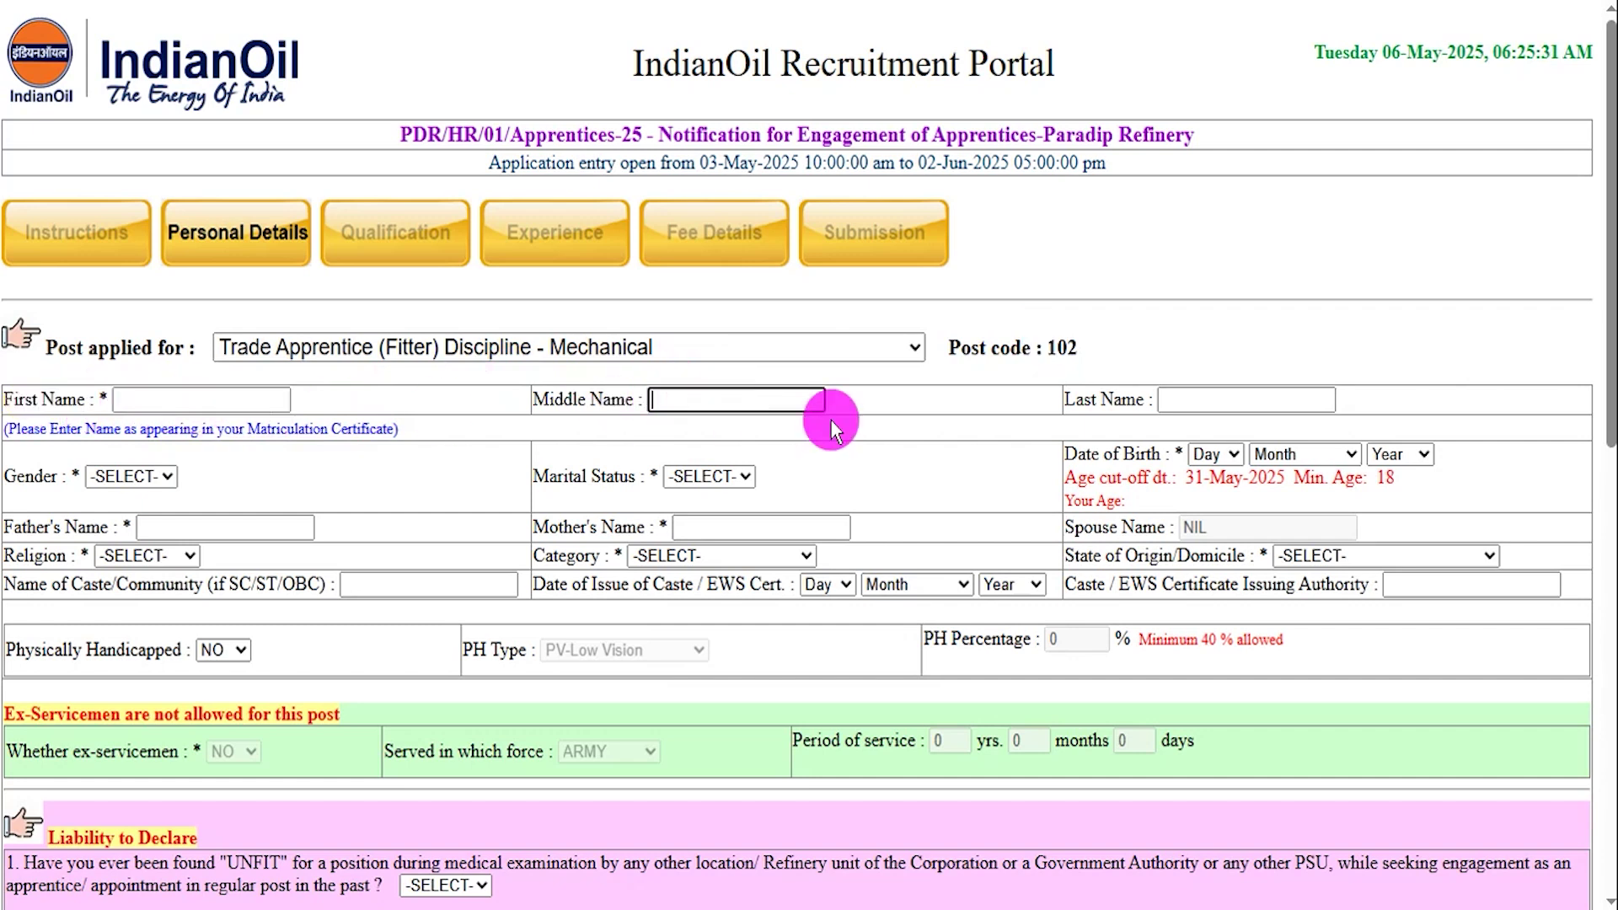
click(1187, 395)
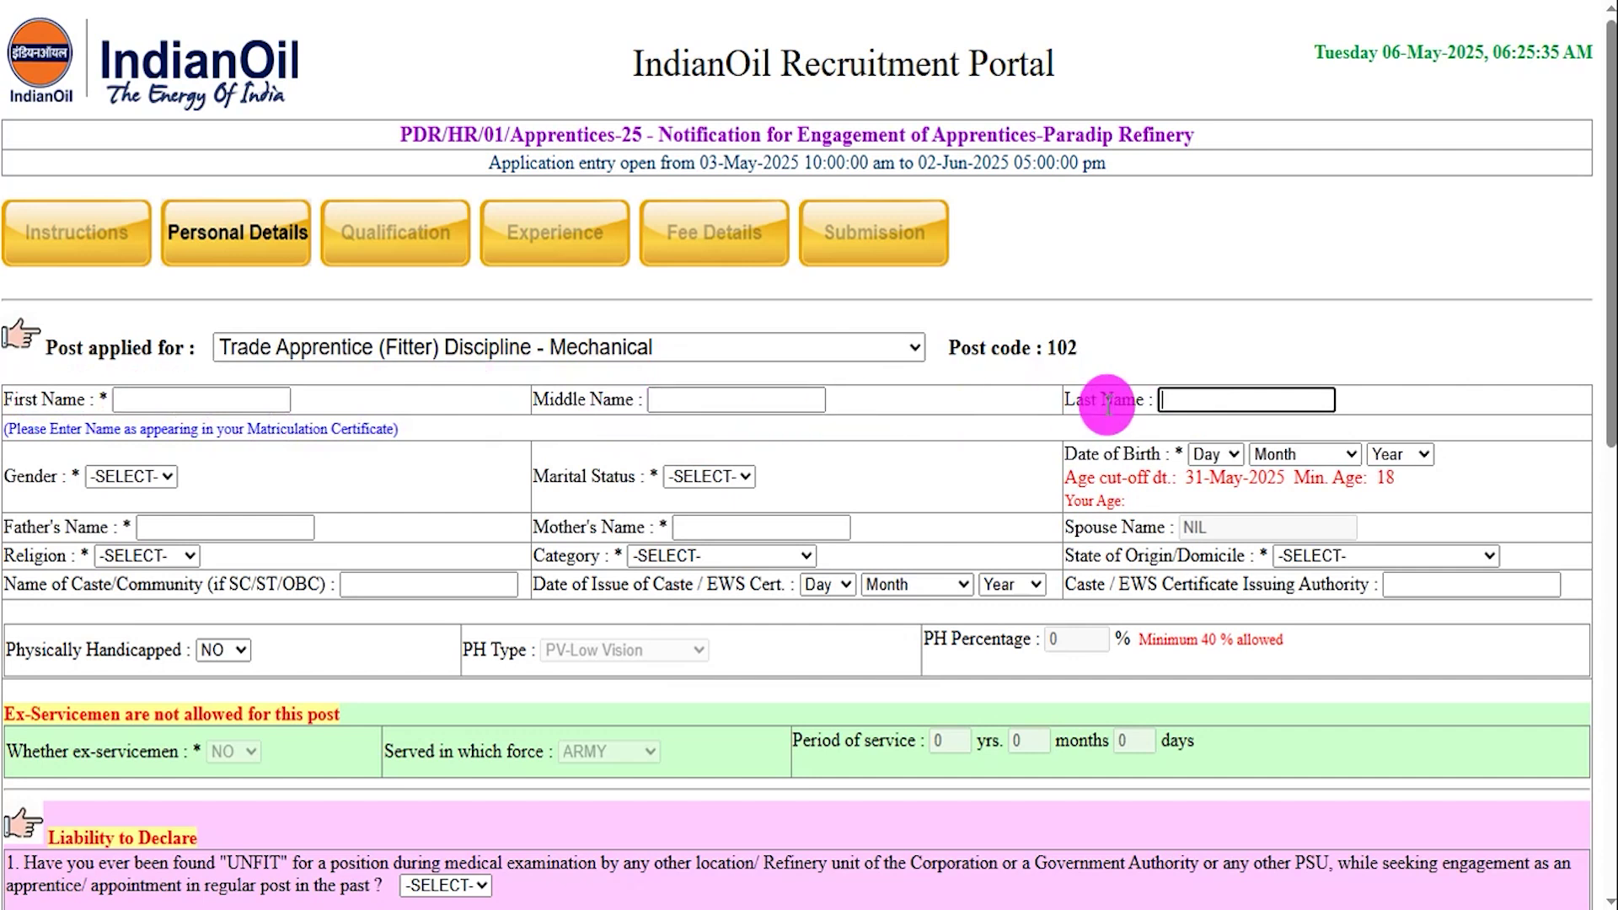
click(163, 479)
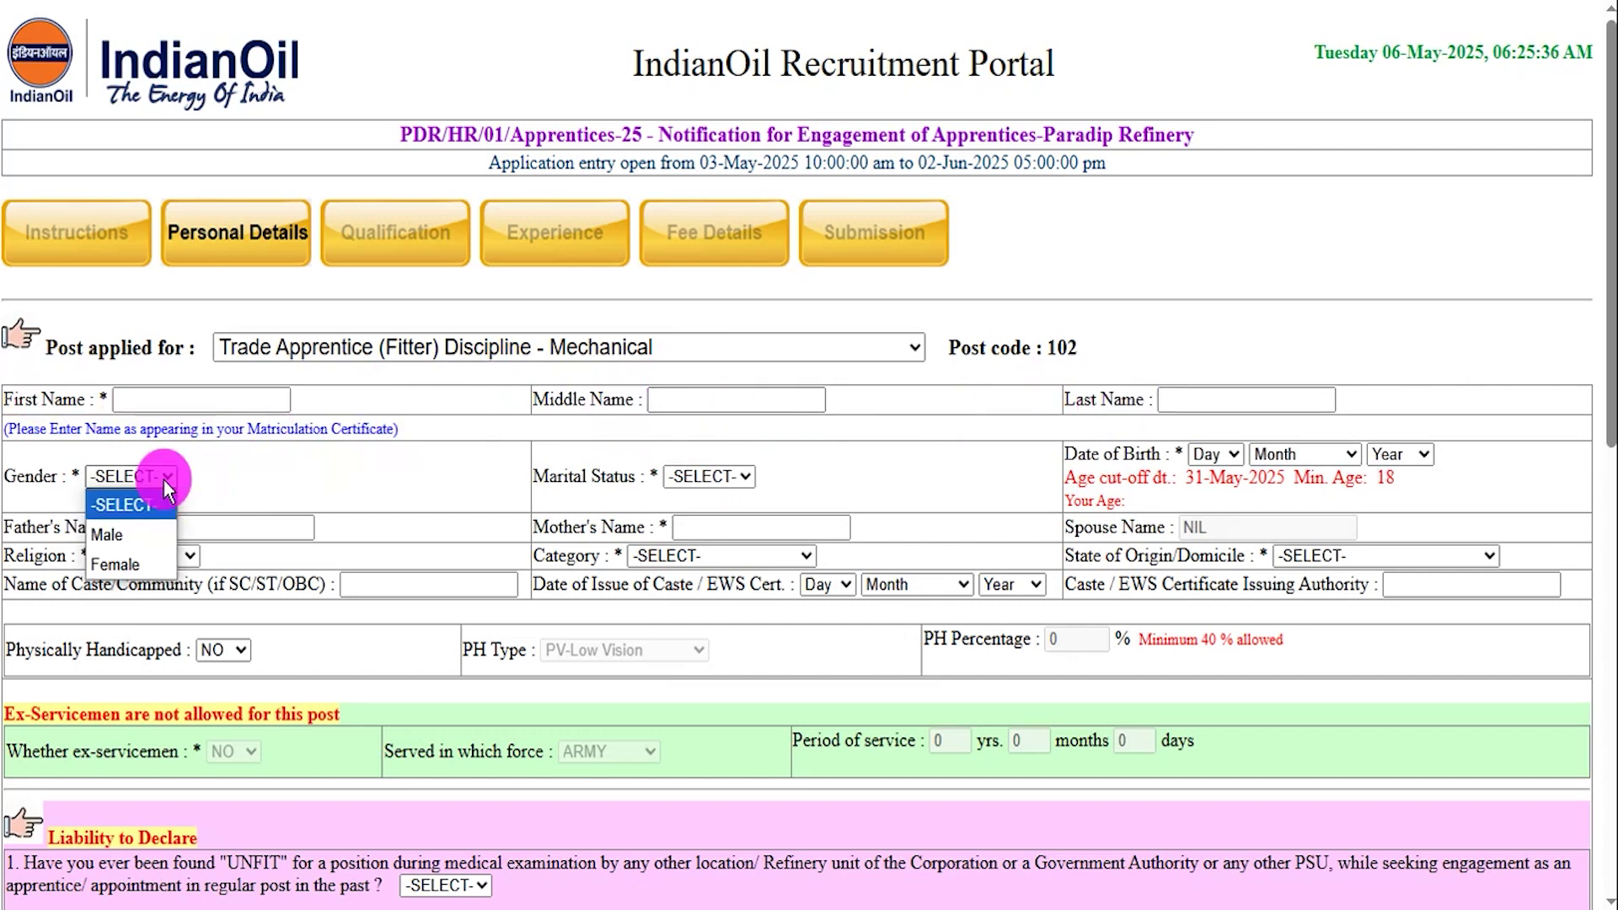
click(132, 517)
click(715, 479)
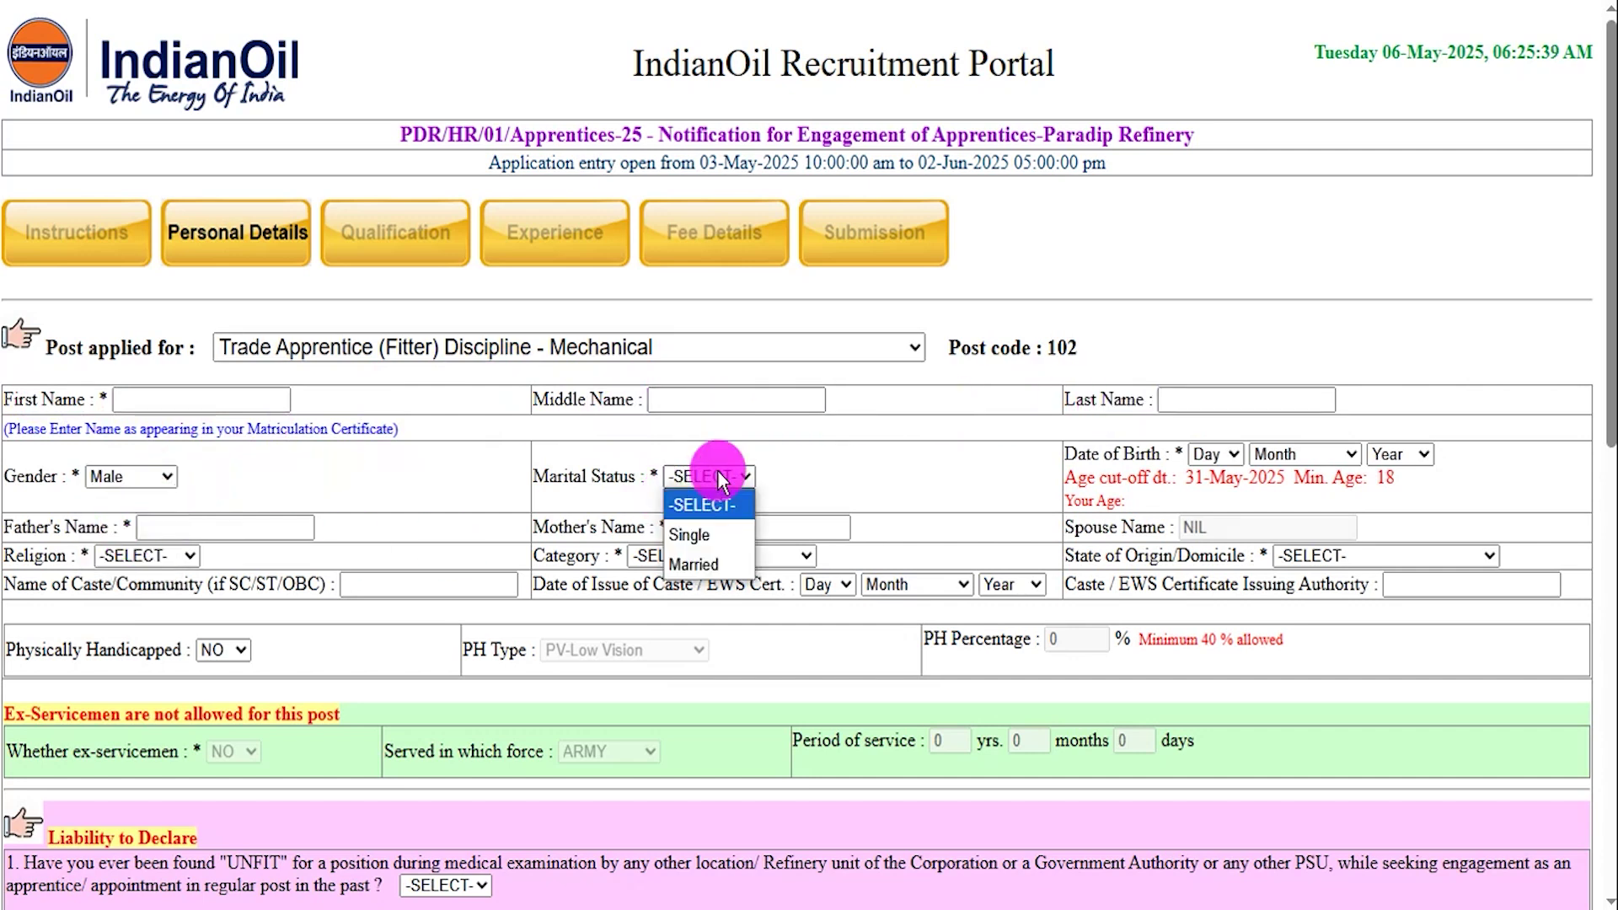
click(706, 538)
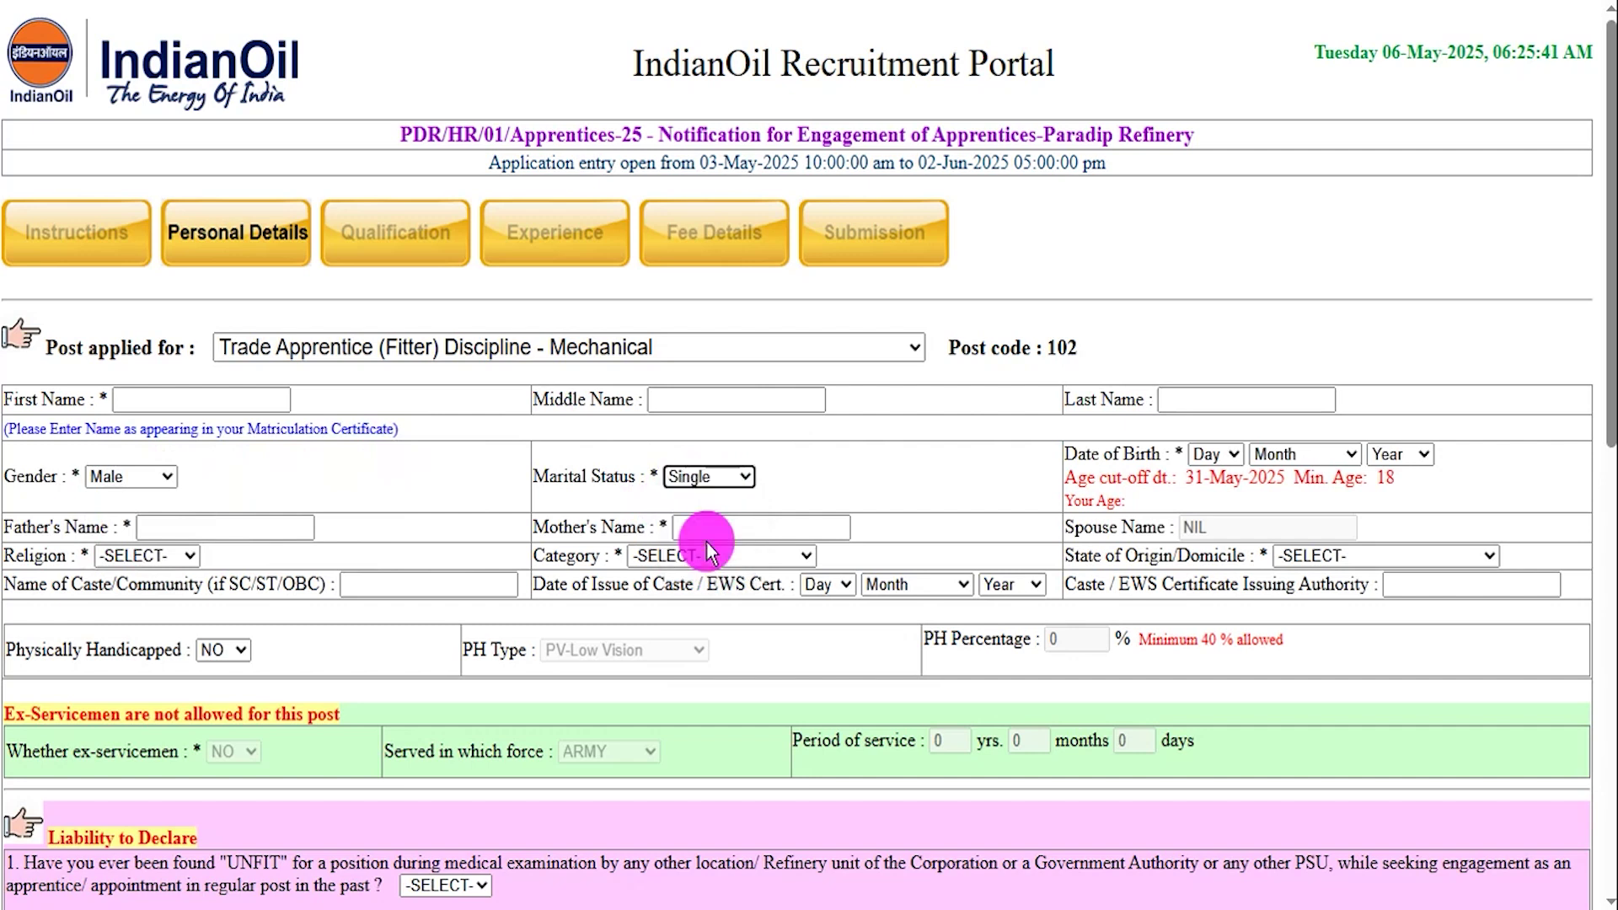
Step: Examine the date of birth selectors and the father's, mother's and spouse name fields
click(1213, 455)
click(1282, 456)
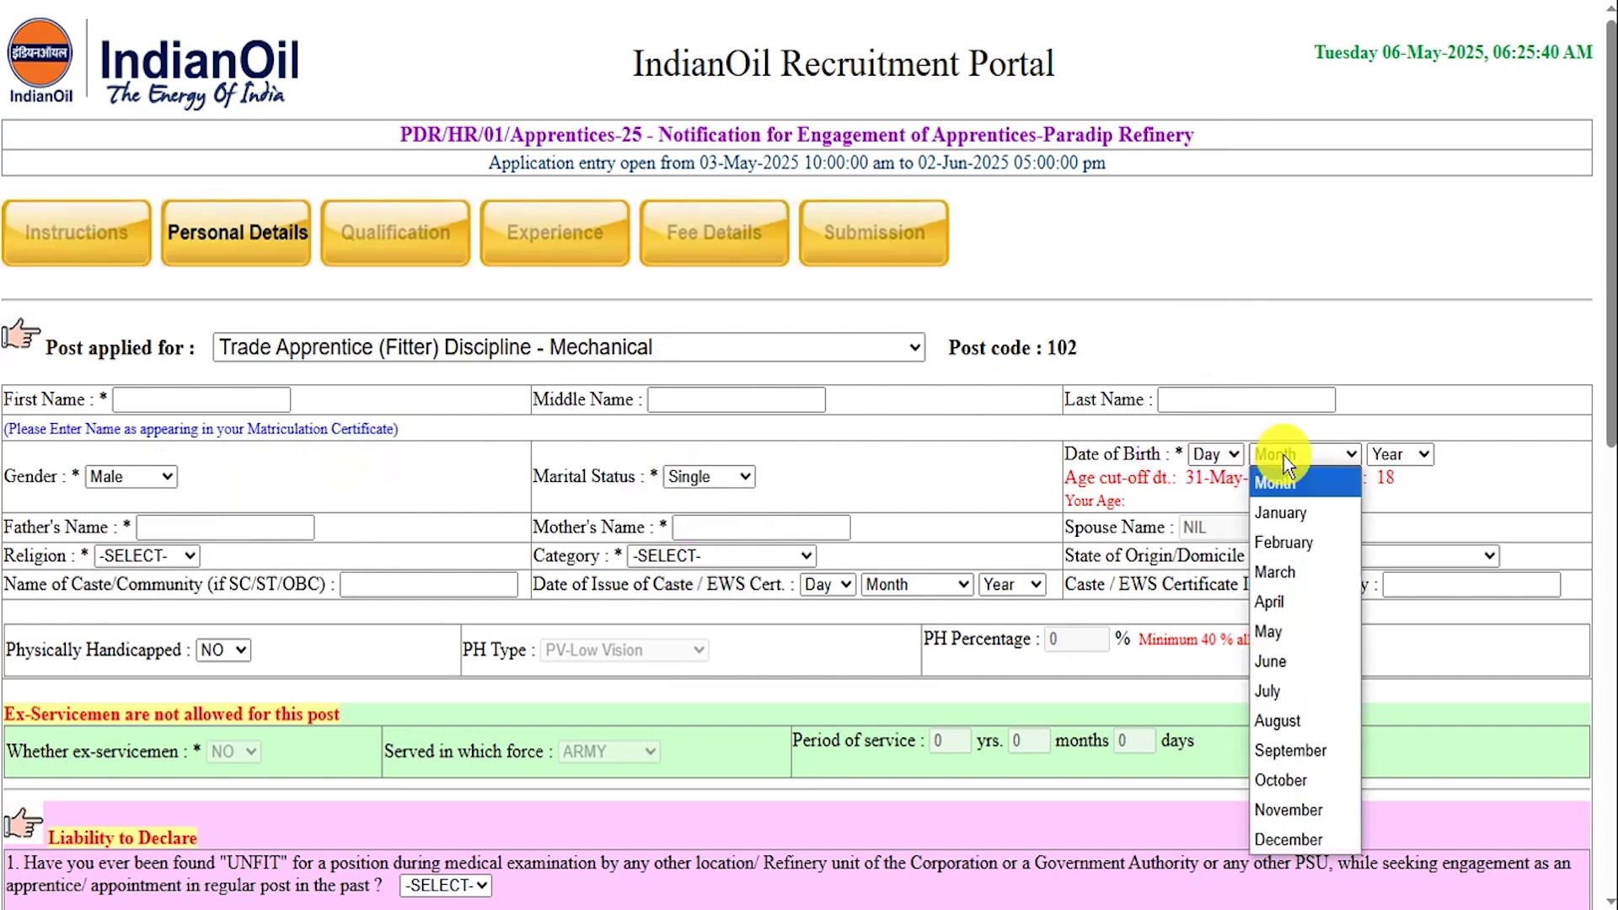
click(1398, 455)
click(234, 527)
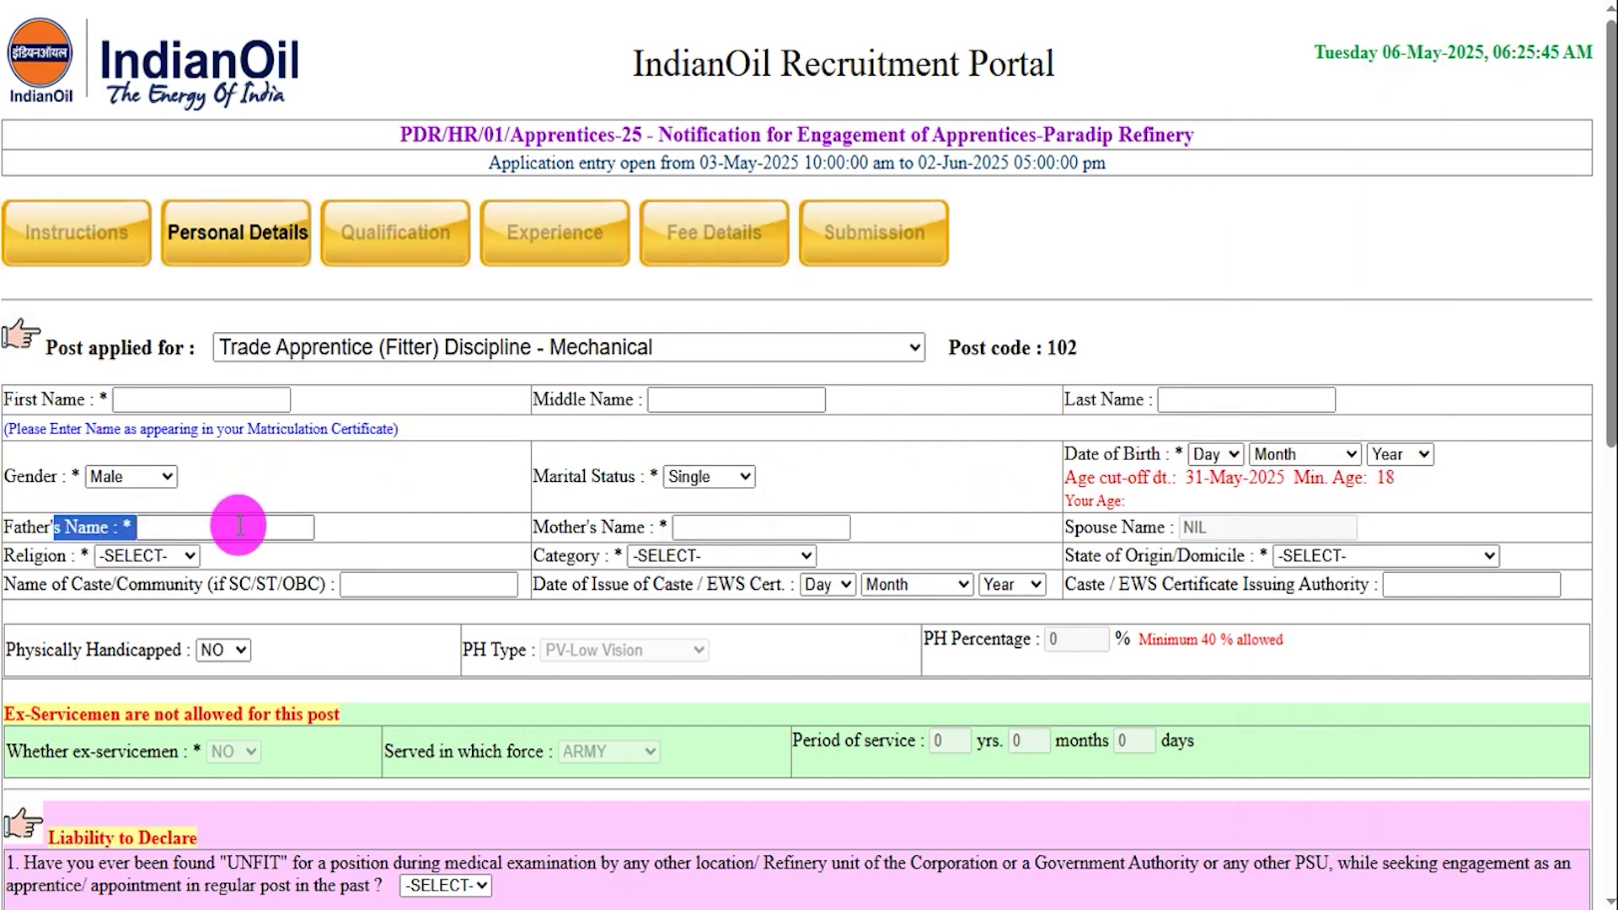
click(718, 524)
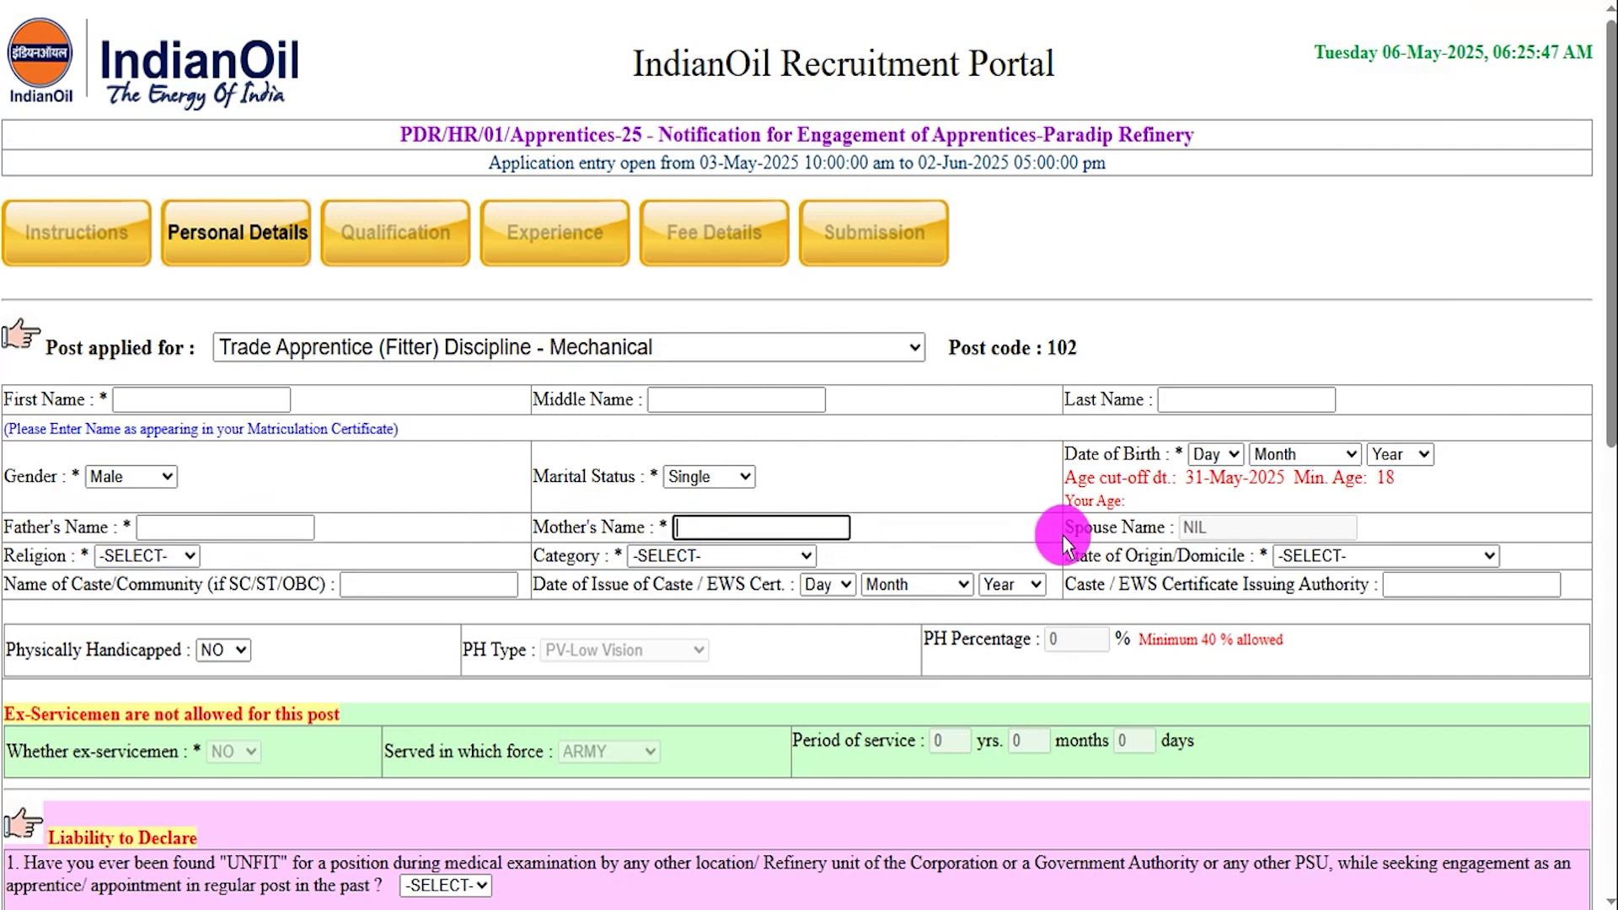
drag(1078, 527, 1142, 527)
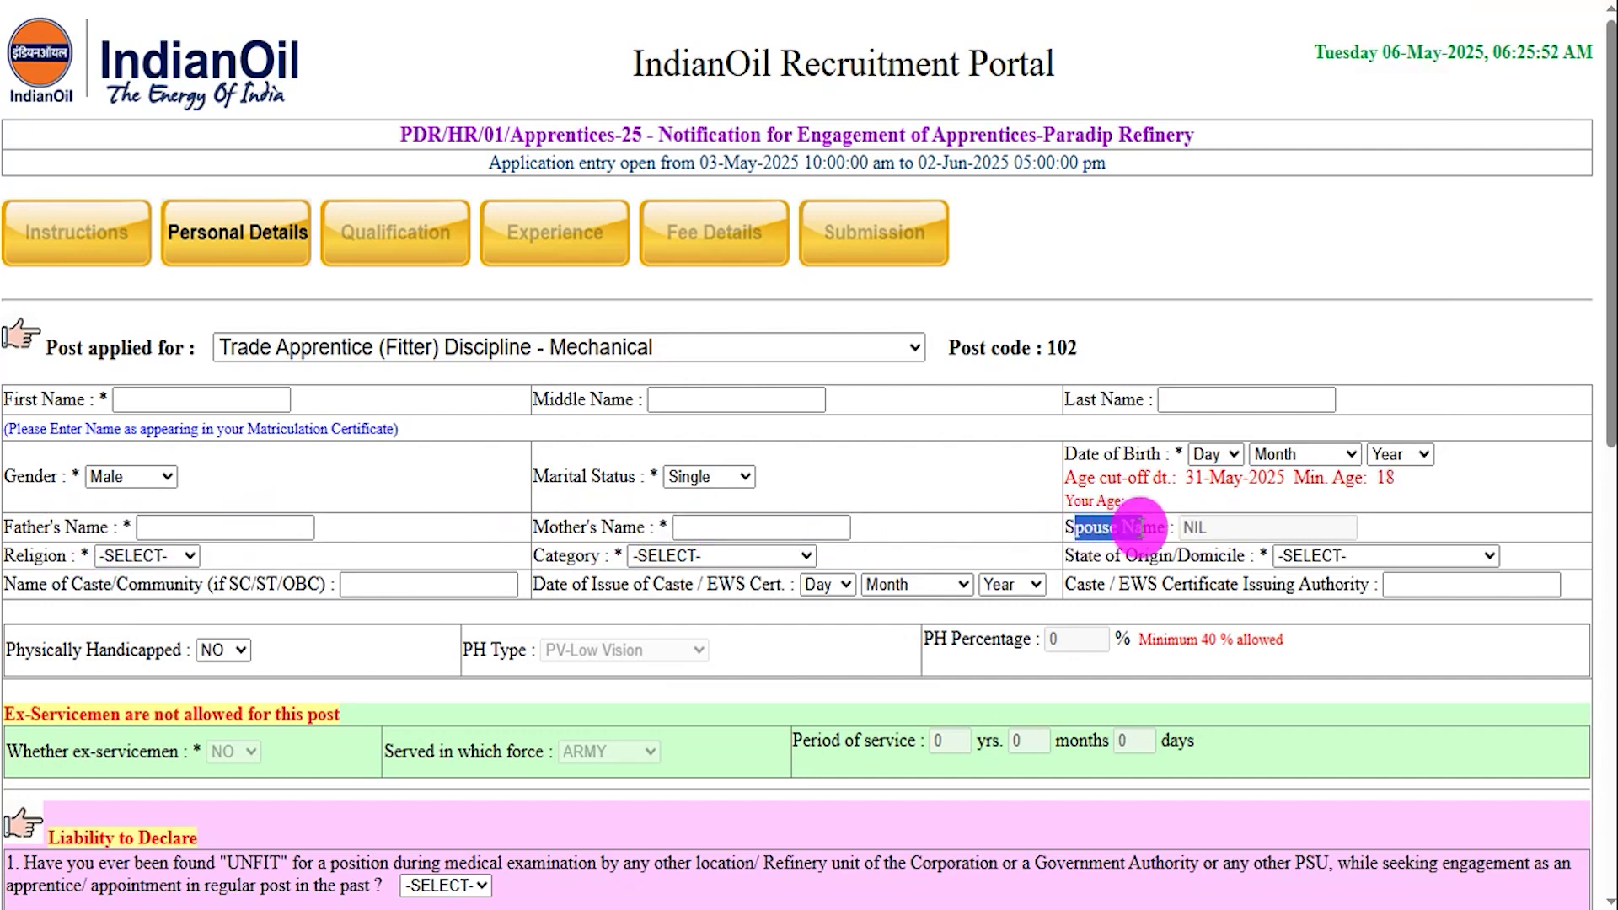
click(1218, 531)
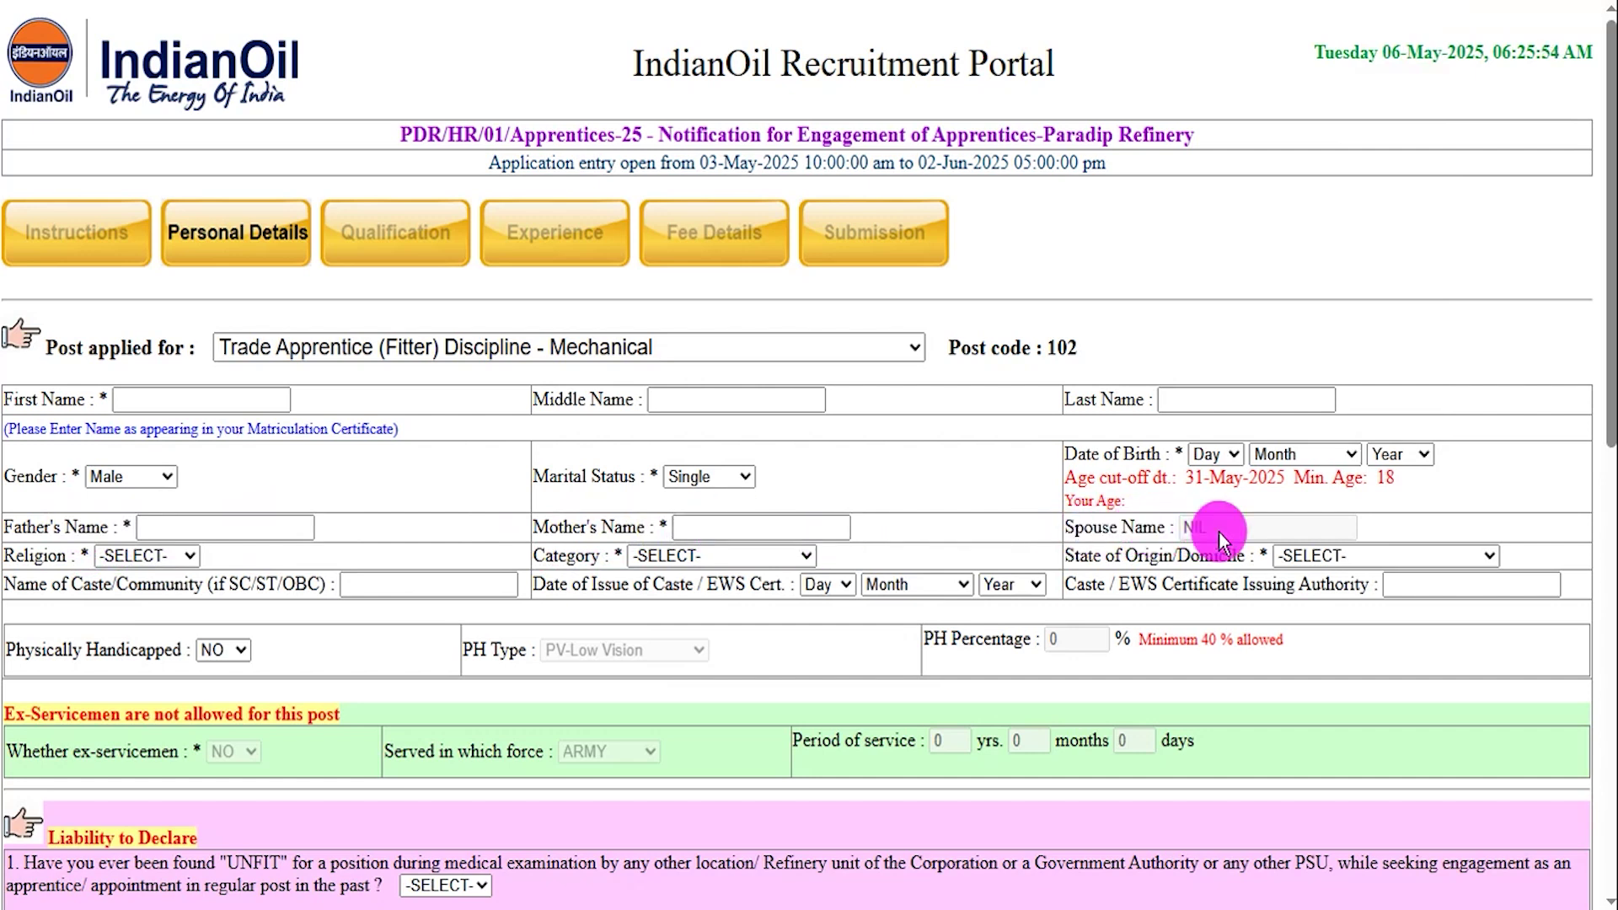
Step: Set the religion to HINDU, the category to SC and the state of origin/domicile to Uttar Pradesh
click(144, 556)
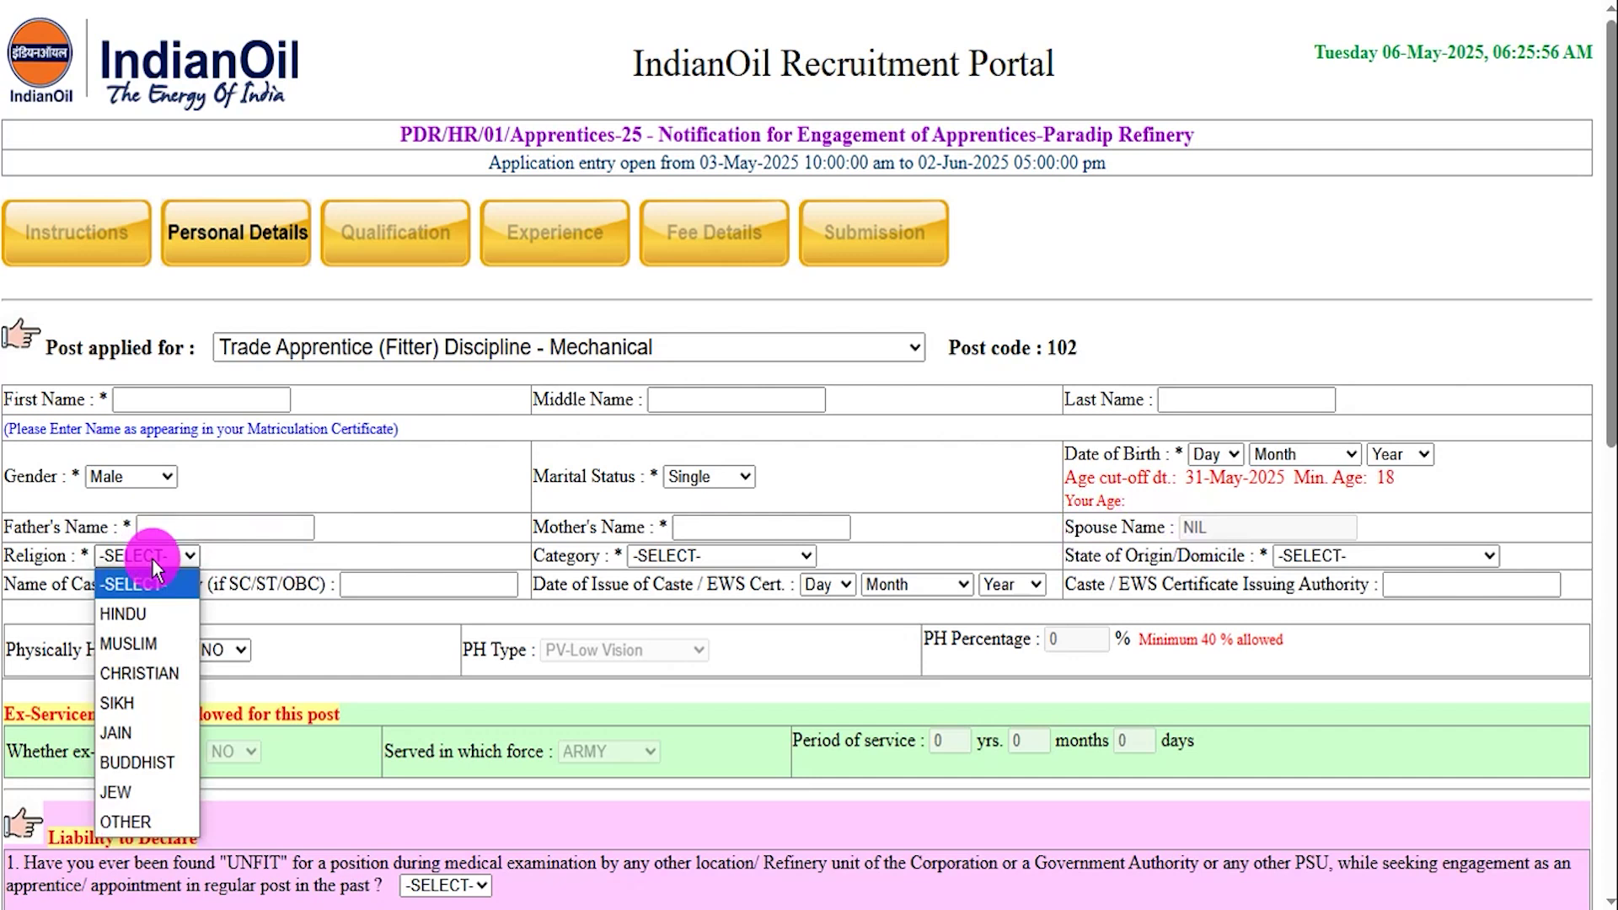
click(135, 615)
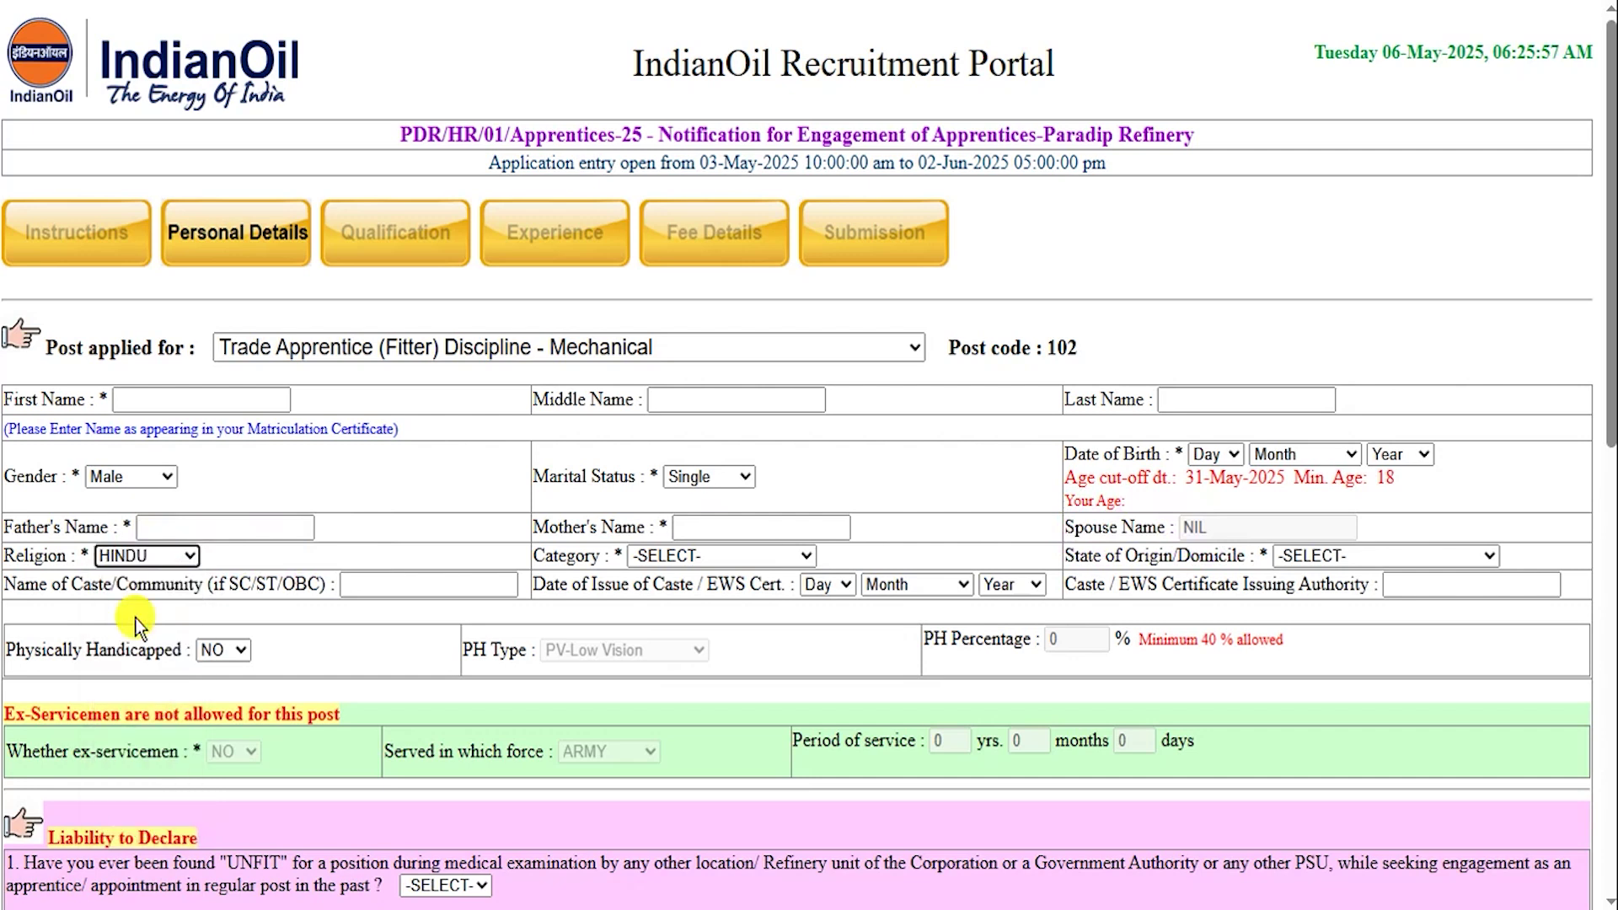
click(712, 558)
click(670, 692)
drag(1102, 556, 1198, 556)
click(1331, 554)
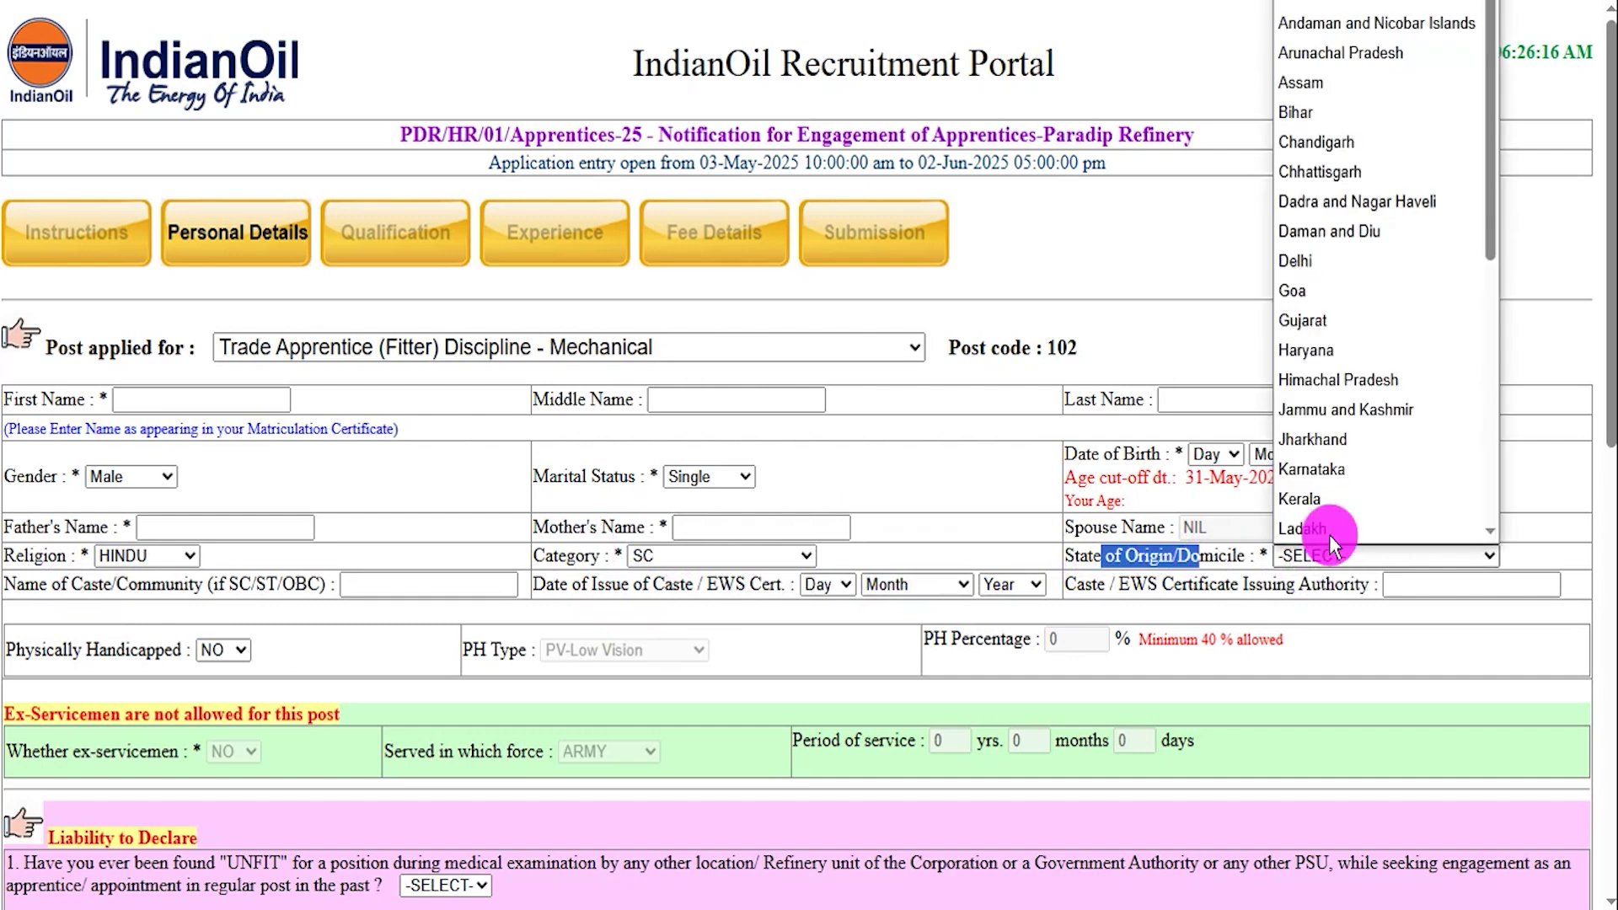
scroll(1316, 431, down, 6)
click(1310, 499)
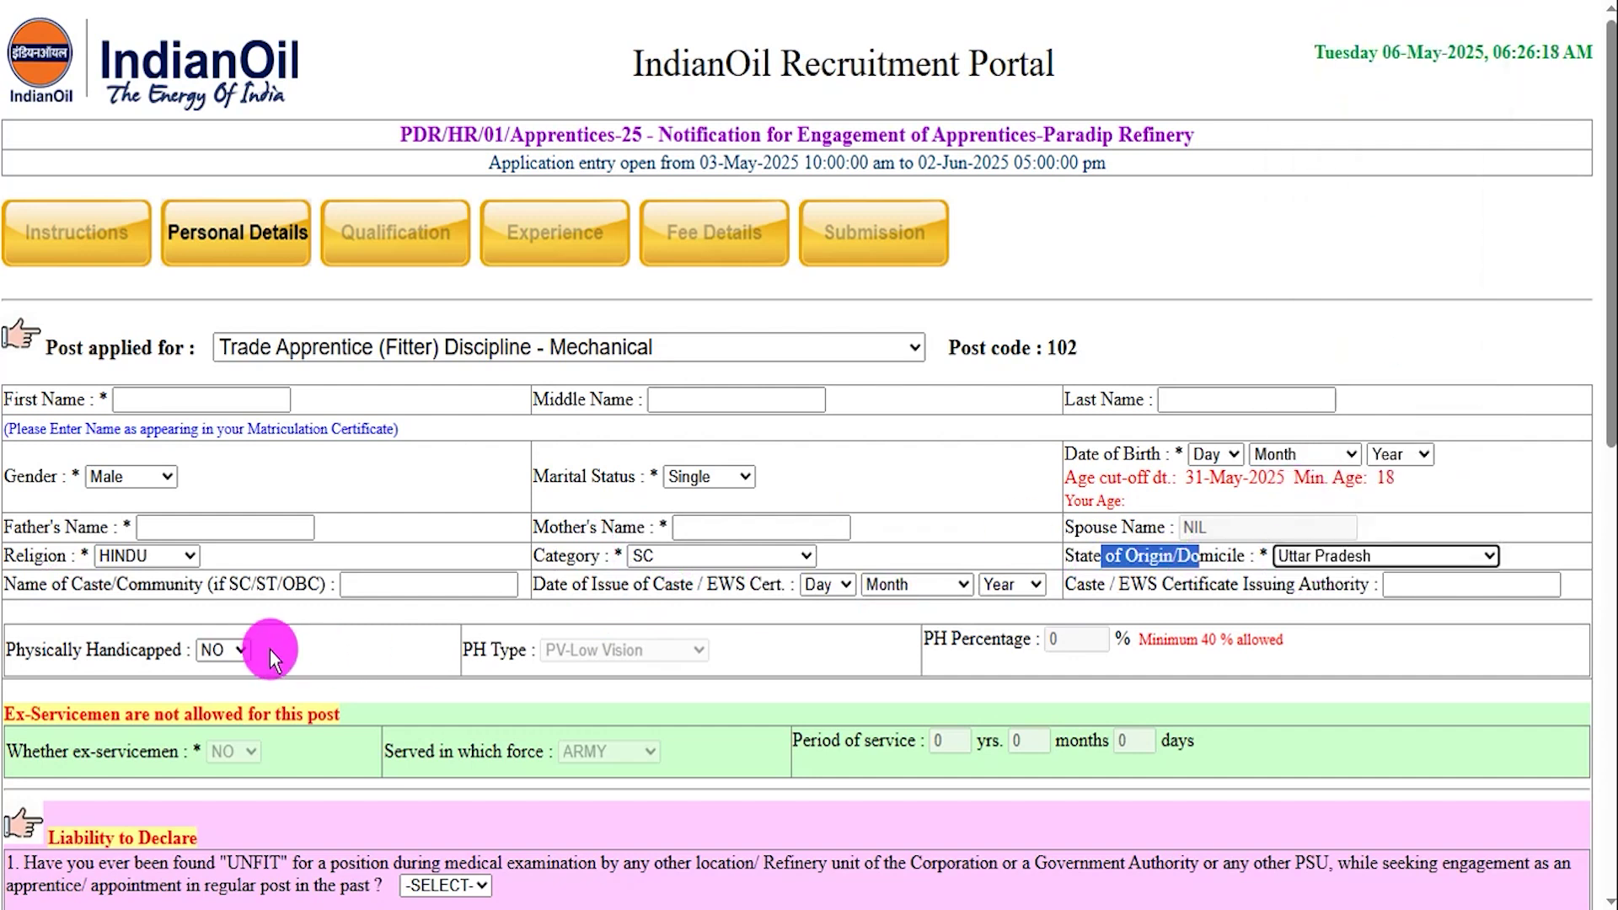
Step: Examine the caste/community name, certificate date of issue and certificate issuing authority fields
drag(32, 584, 327, 599)
click(394, 584)
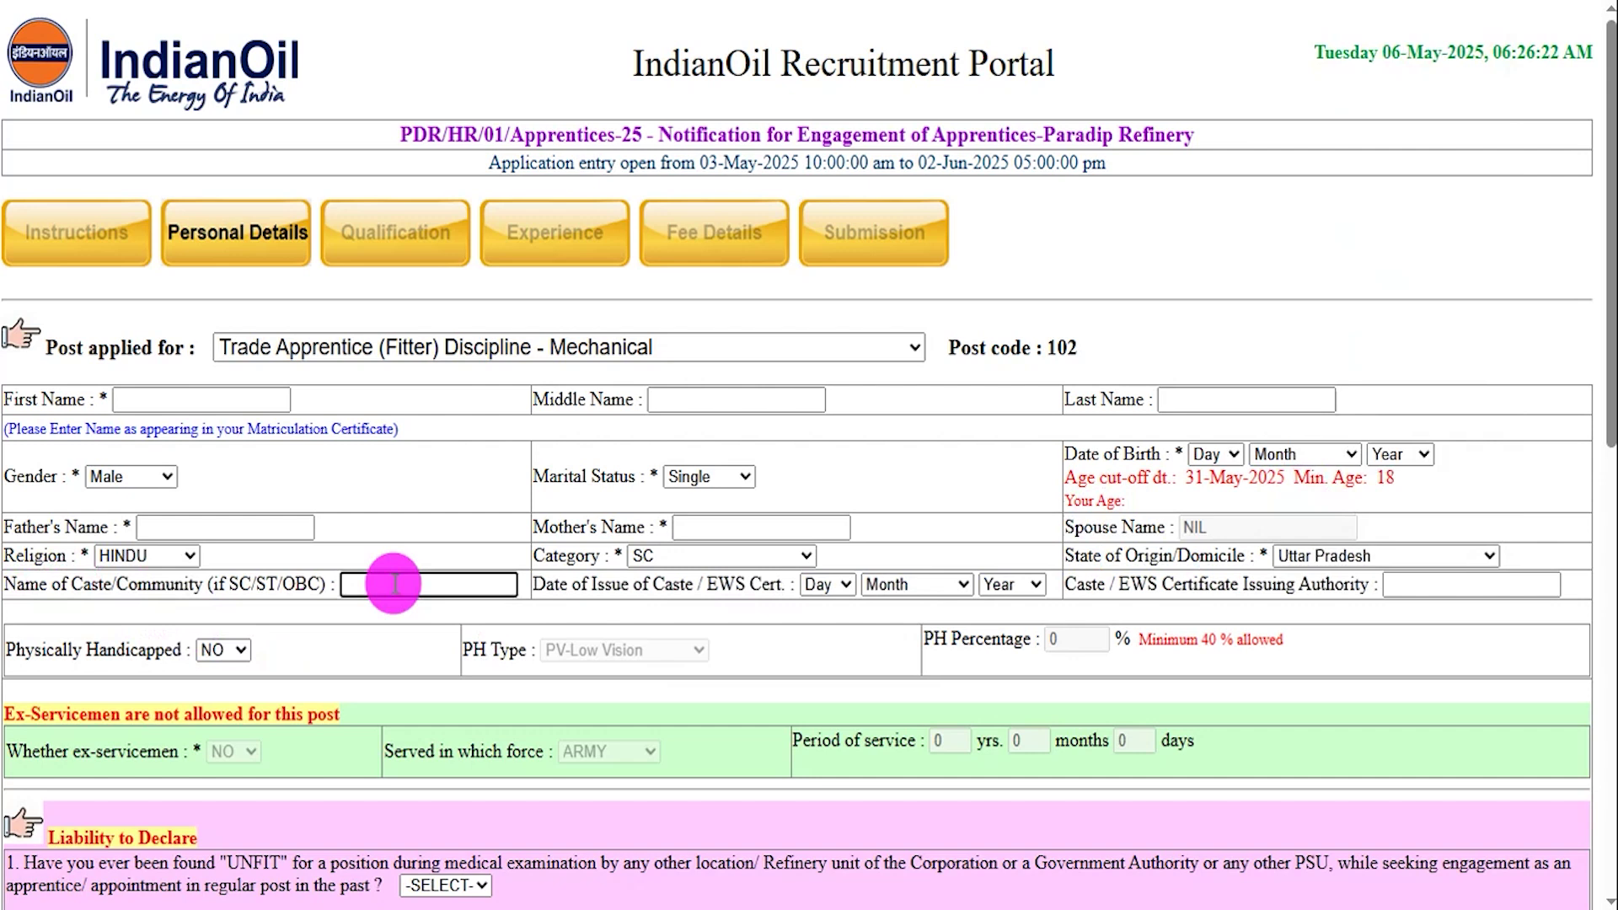
click(570, 584)
drag(570, 584, 667, 584)
click(909, 582)
click(1024, 584)
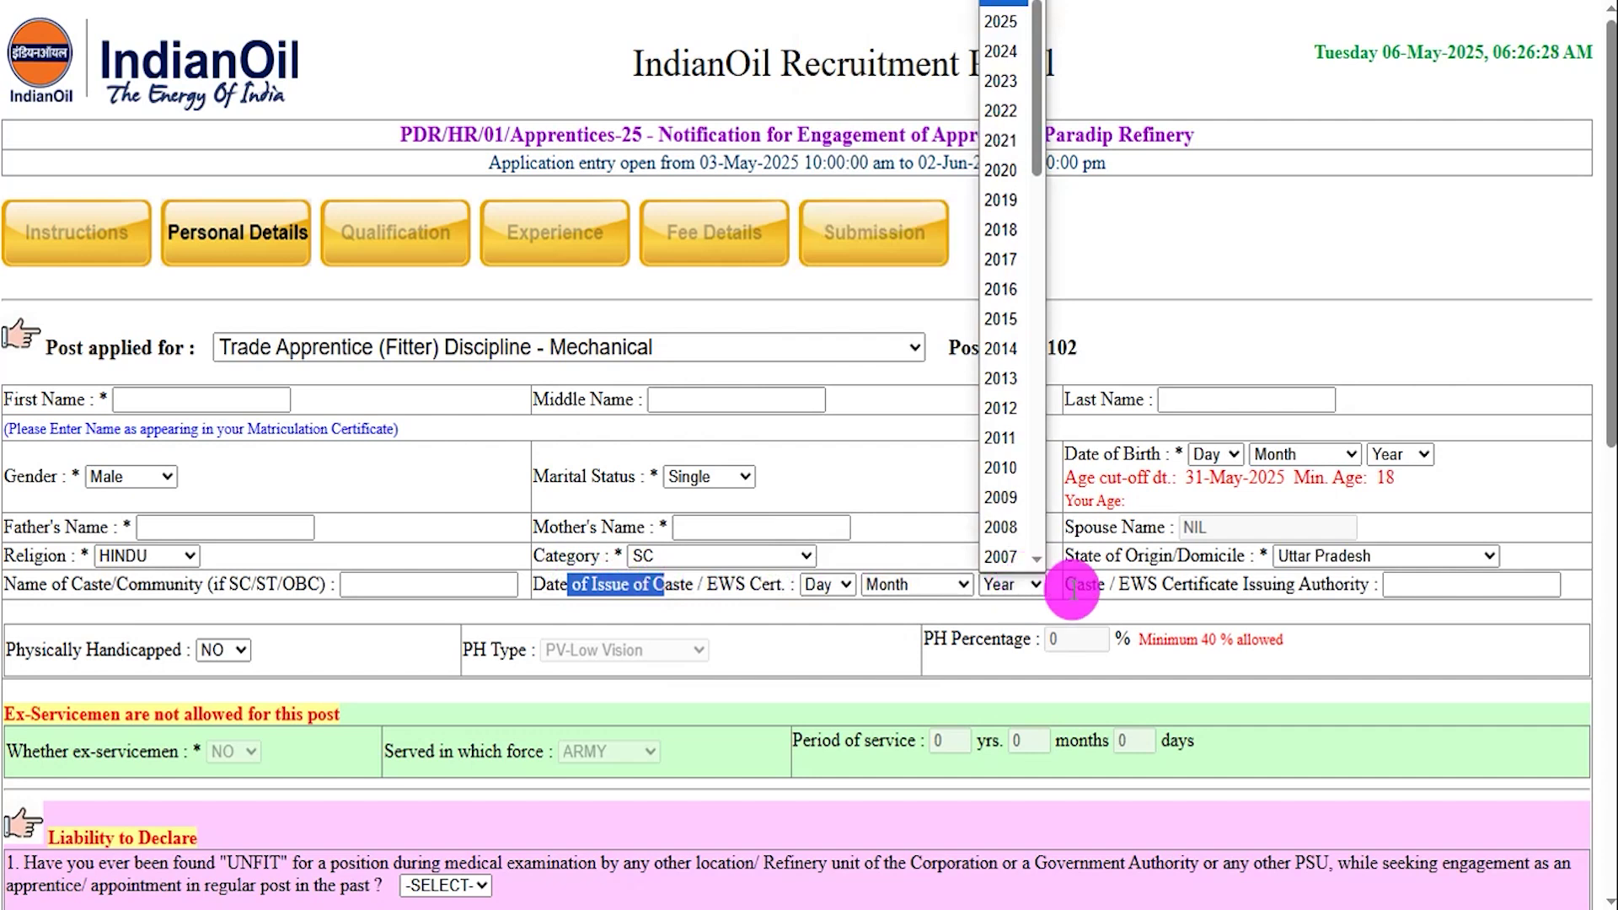
click(1124, 594)
drag(1097, 584, 1332, 585)
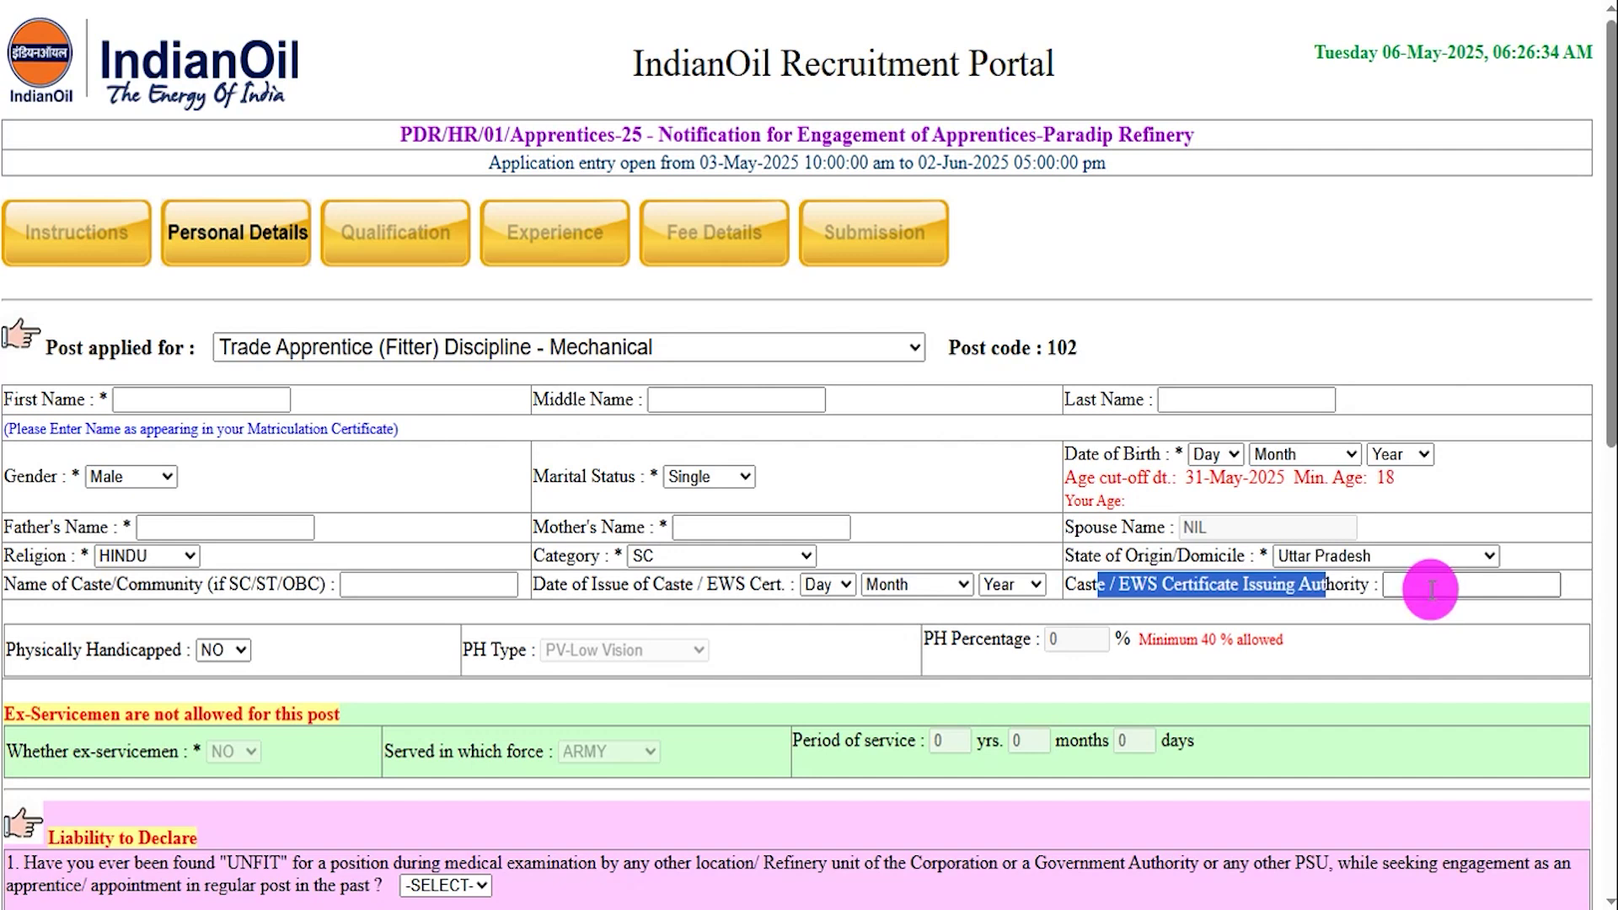
click(1430, 585)
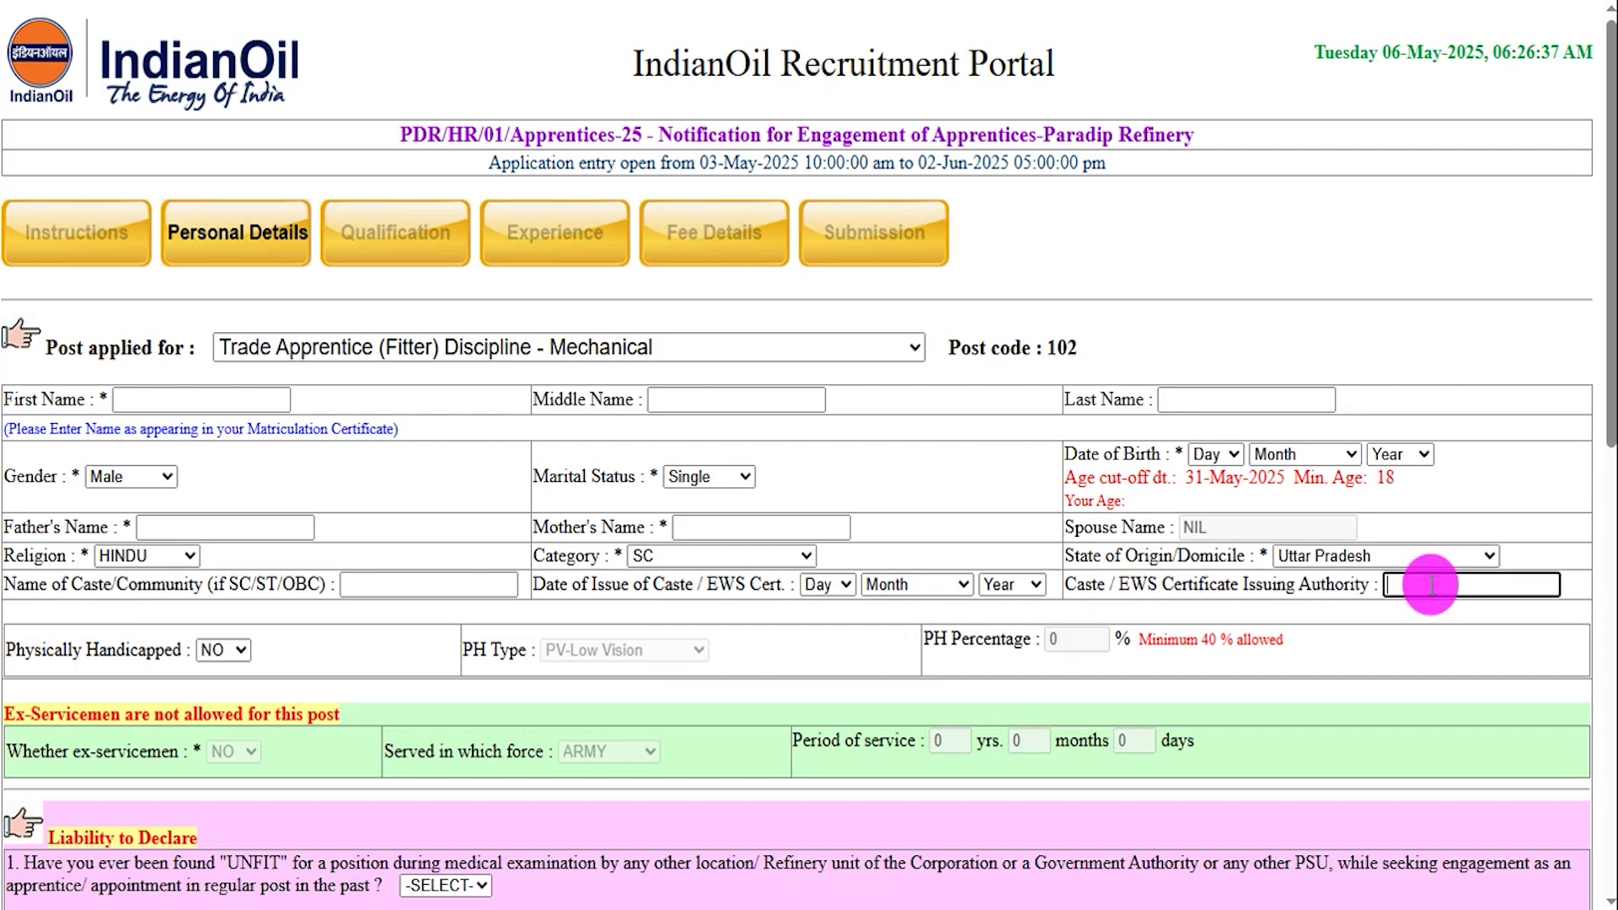
Step: Try Physically Handicapped as YES to check the PH type and percentage fields, and switch it back to NO
click(224, 653)
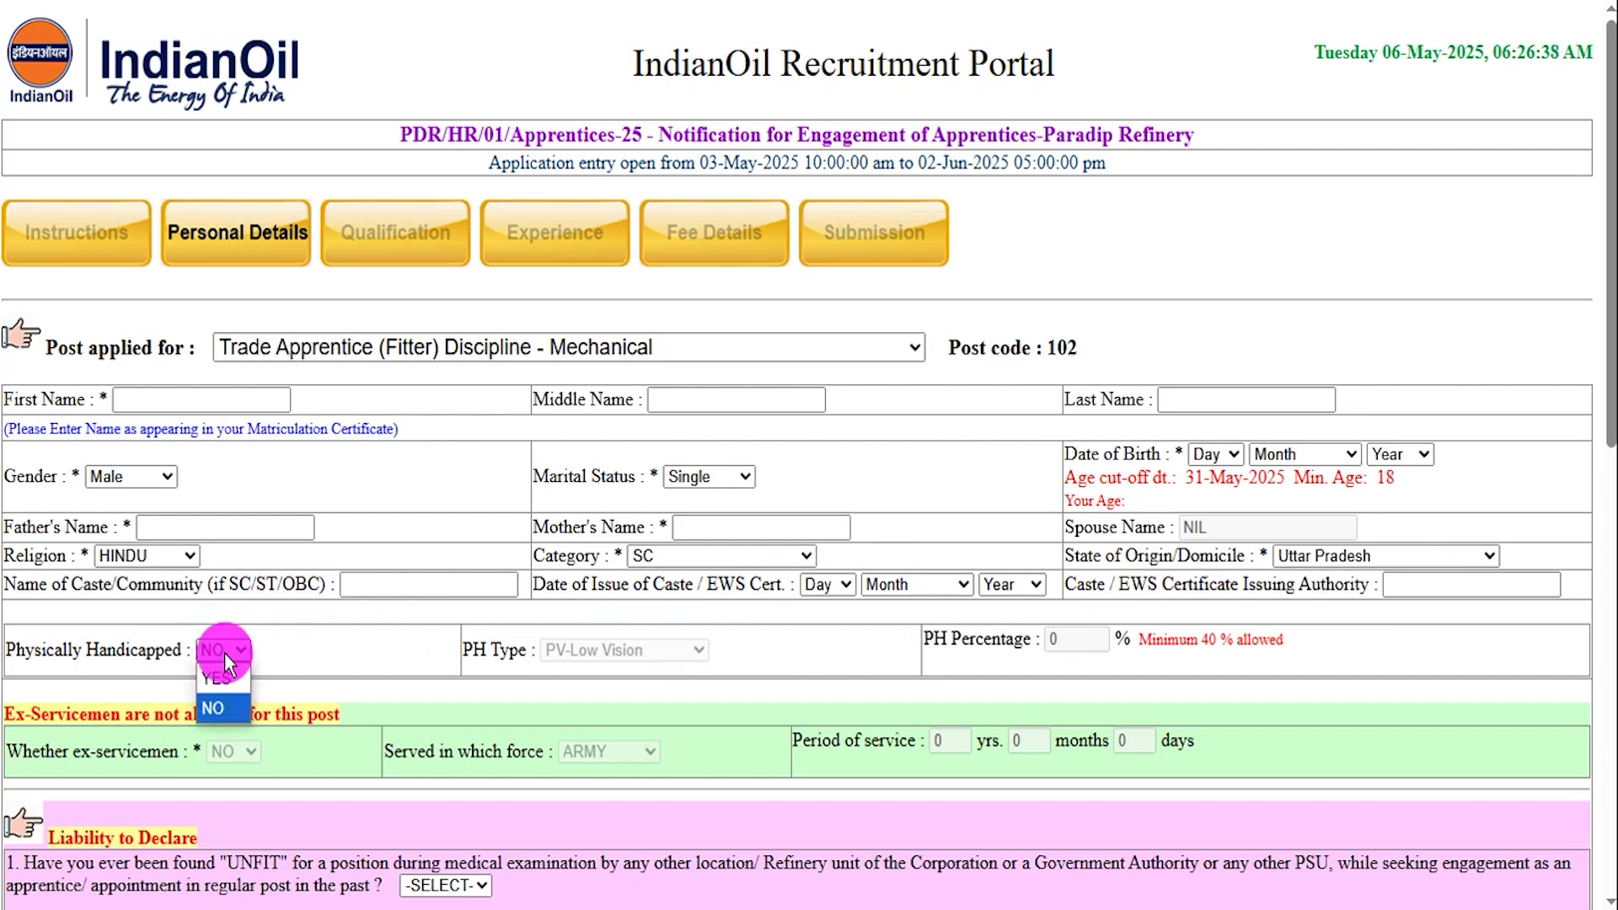
click(224, 677)
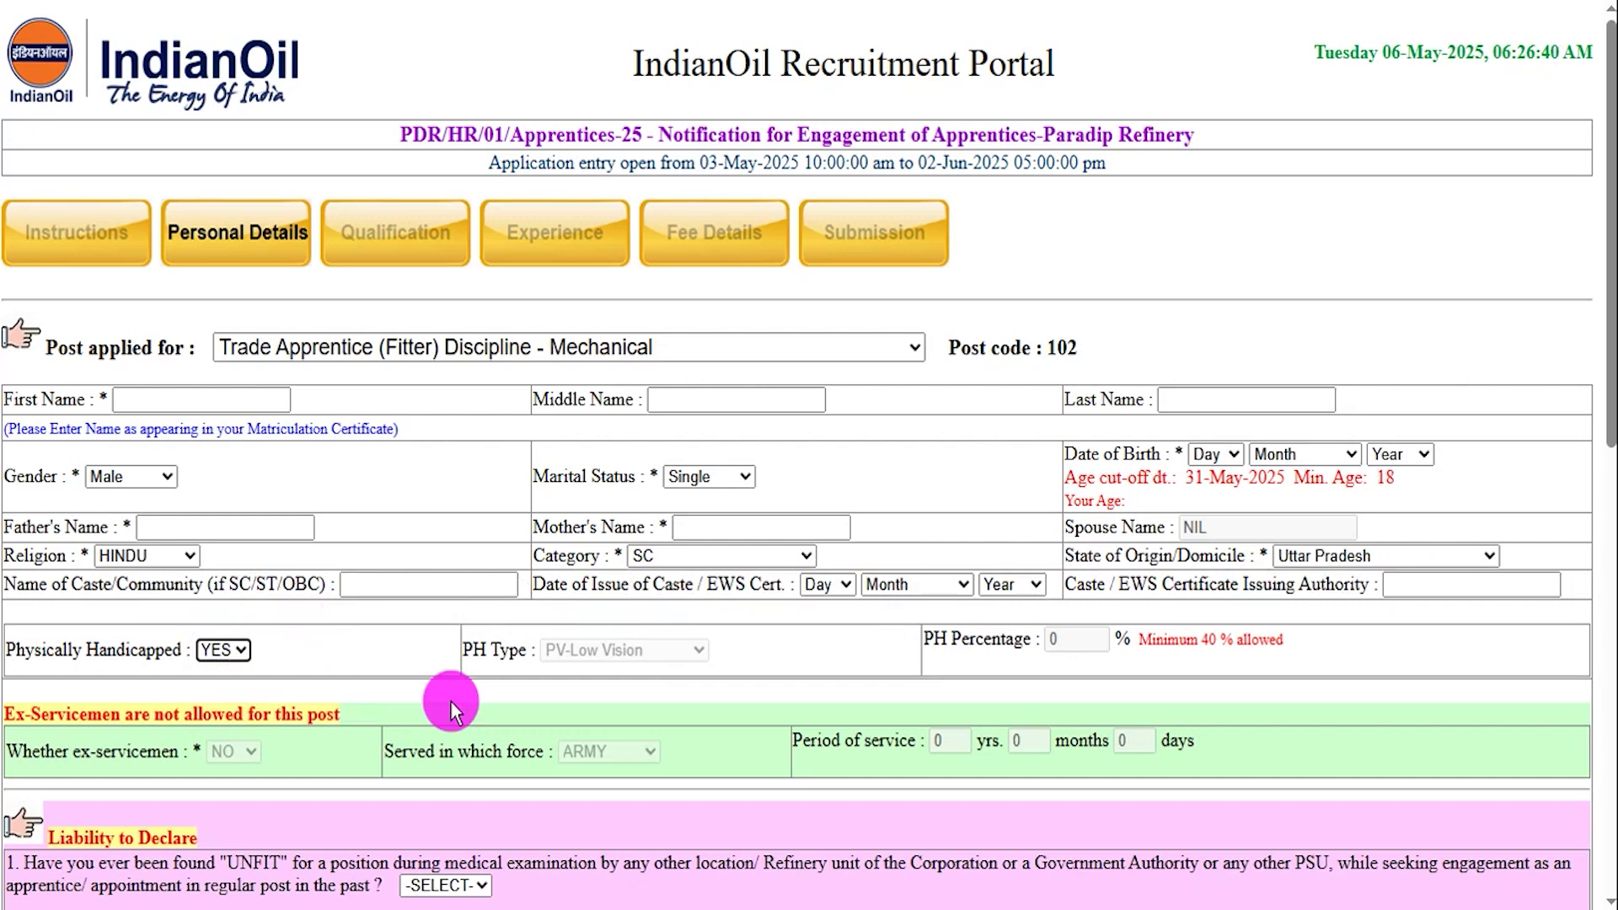
click(608, 653)
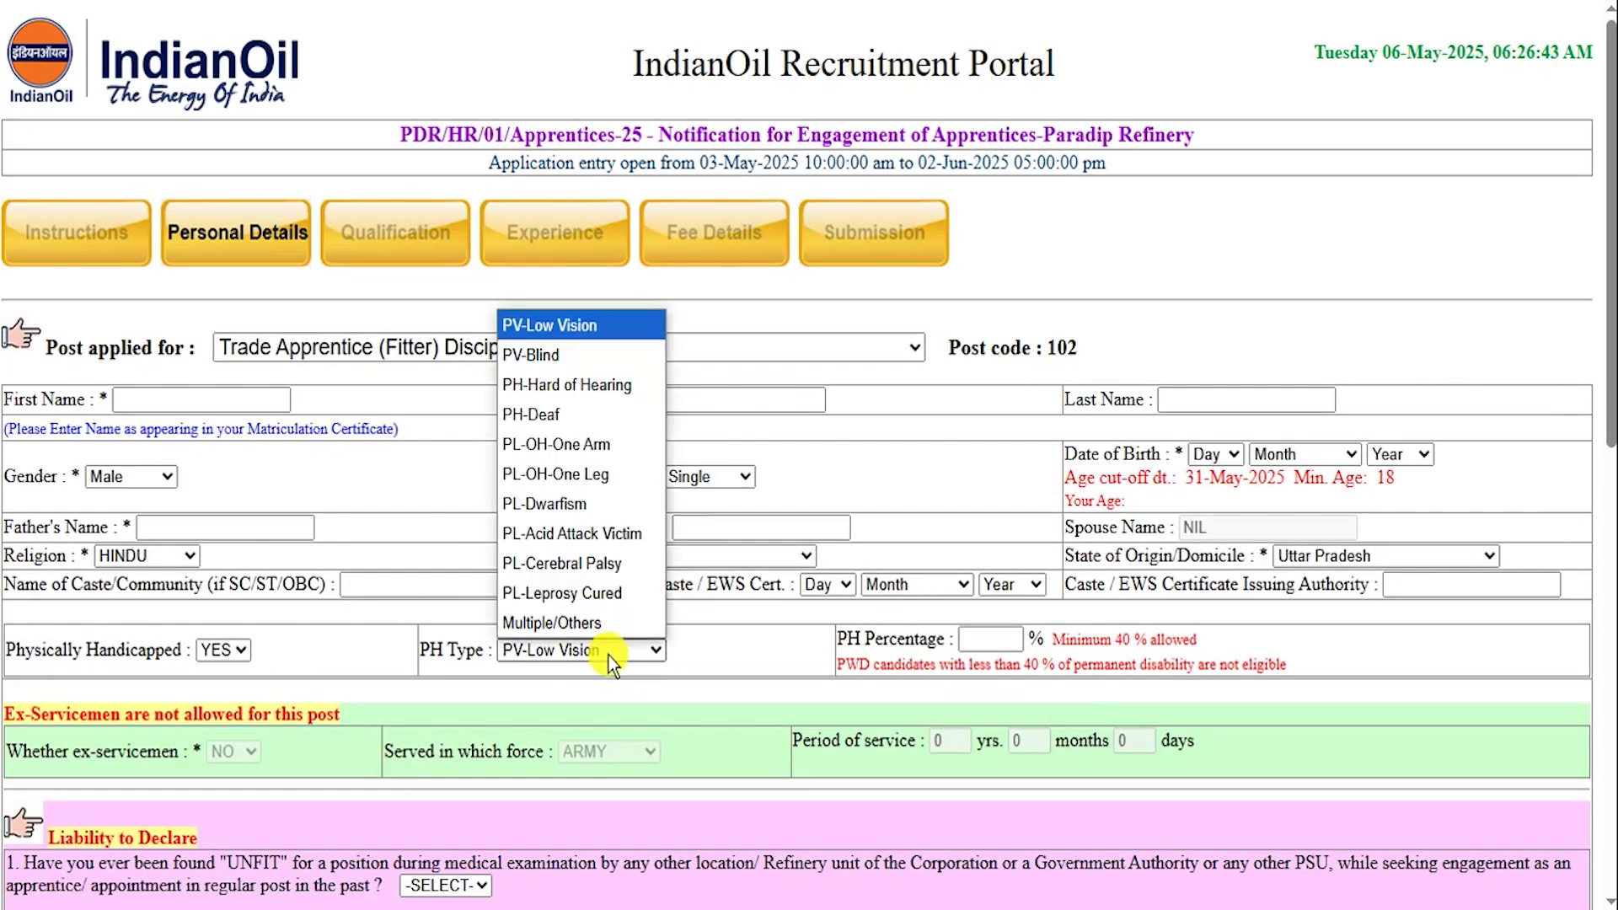
click(608, 654)
click(989, 639)
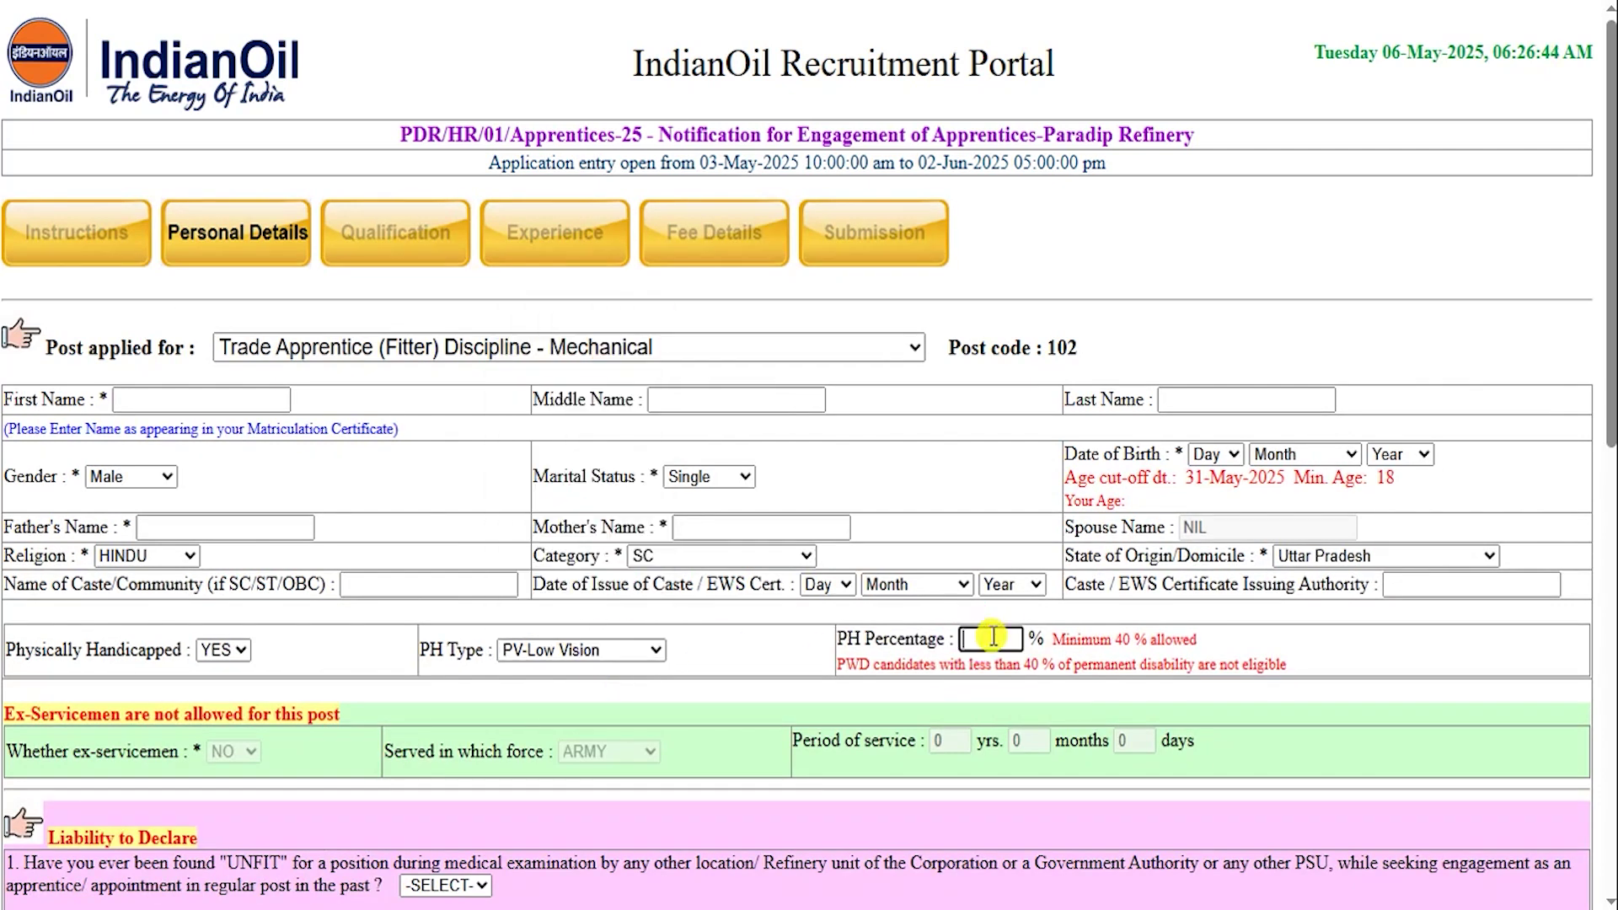
click(225, 651)
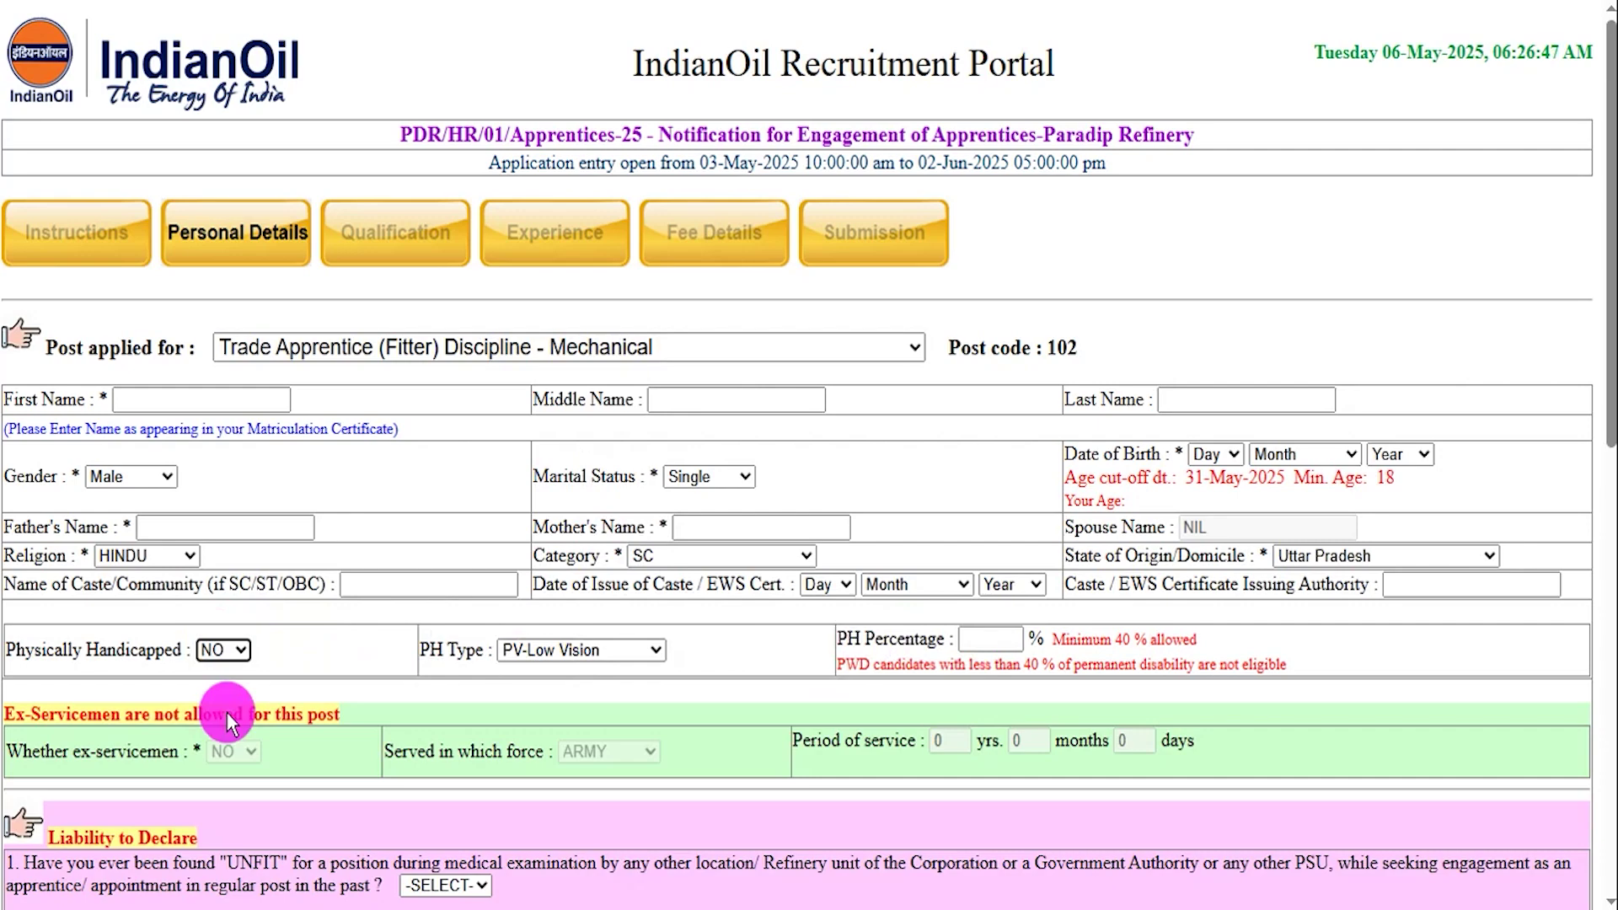
Step: Answer NO to the first two Liability to Declare questions, about being found unfit and about past ailments
scroll(279, 515, down, 4)
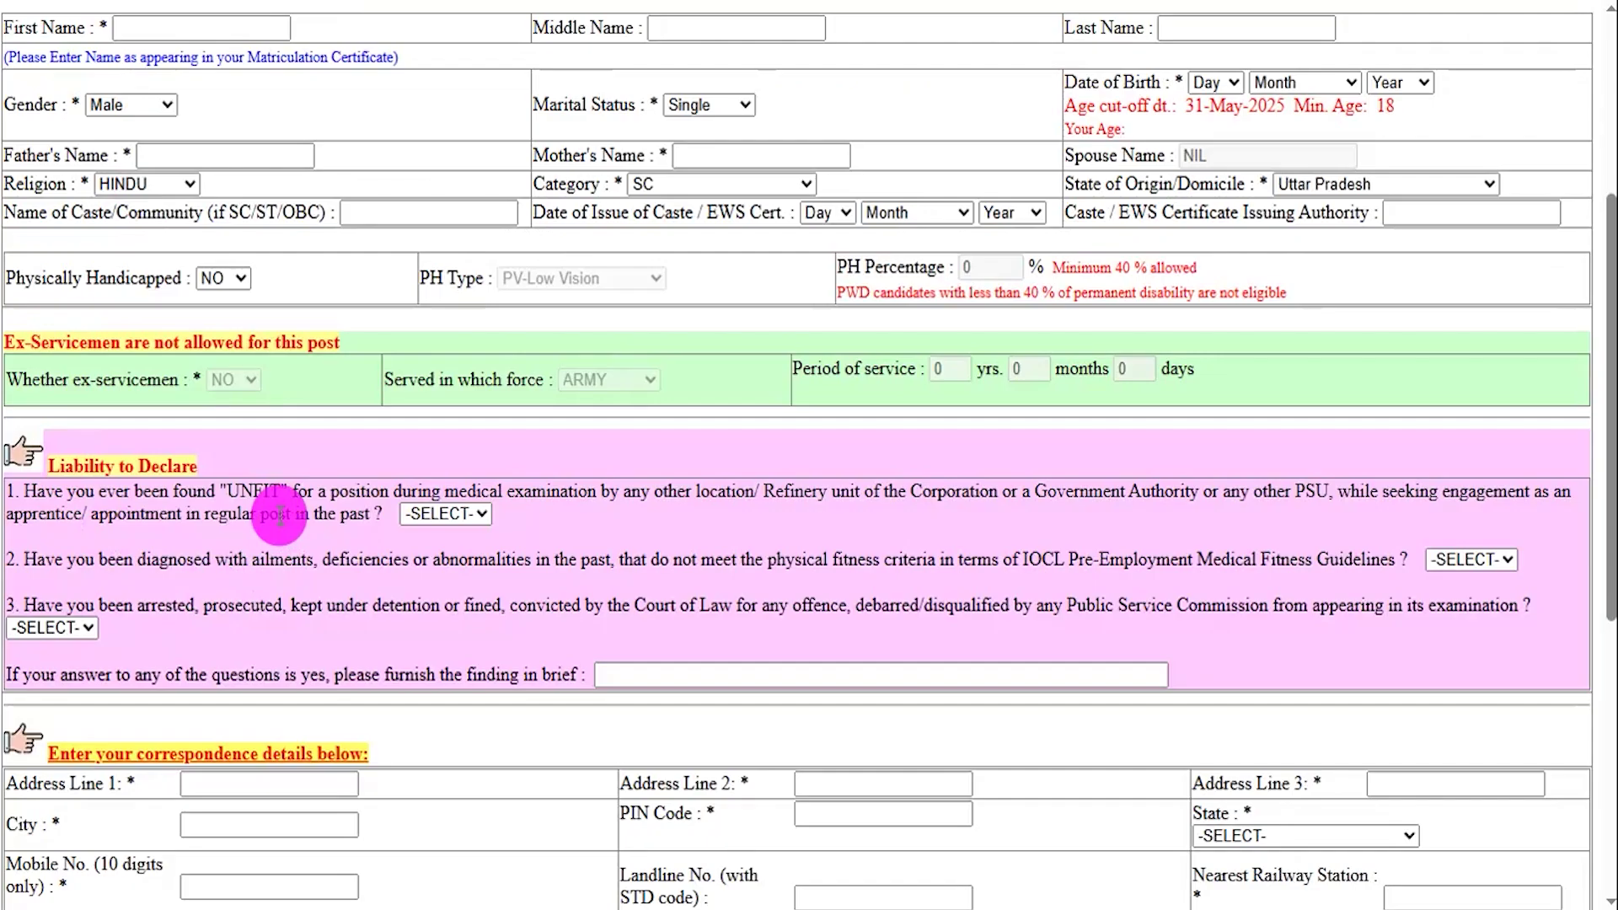
mouse_move(327, 492)
mouse_down()
mouse_move(365, 493)
mouse_move(317, 513)
mouse_up()
click(437, 511)
click(422, 595)
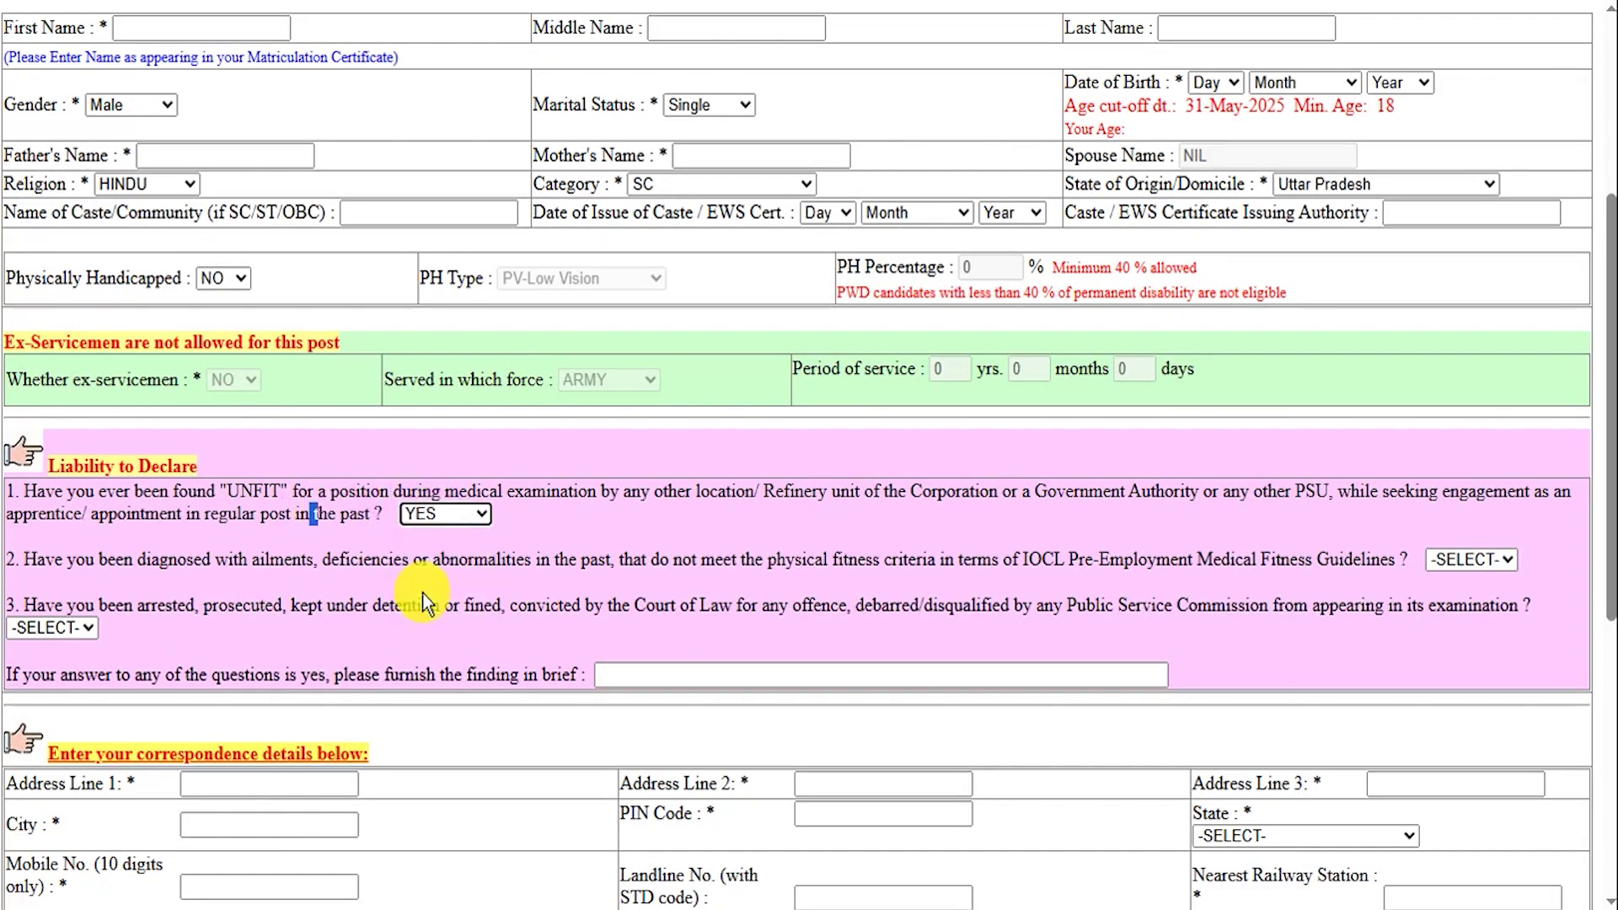
click(428, 522)
click(422, 572)
drag(195, 556, 1188, 568)
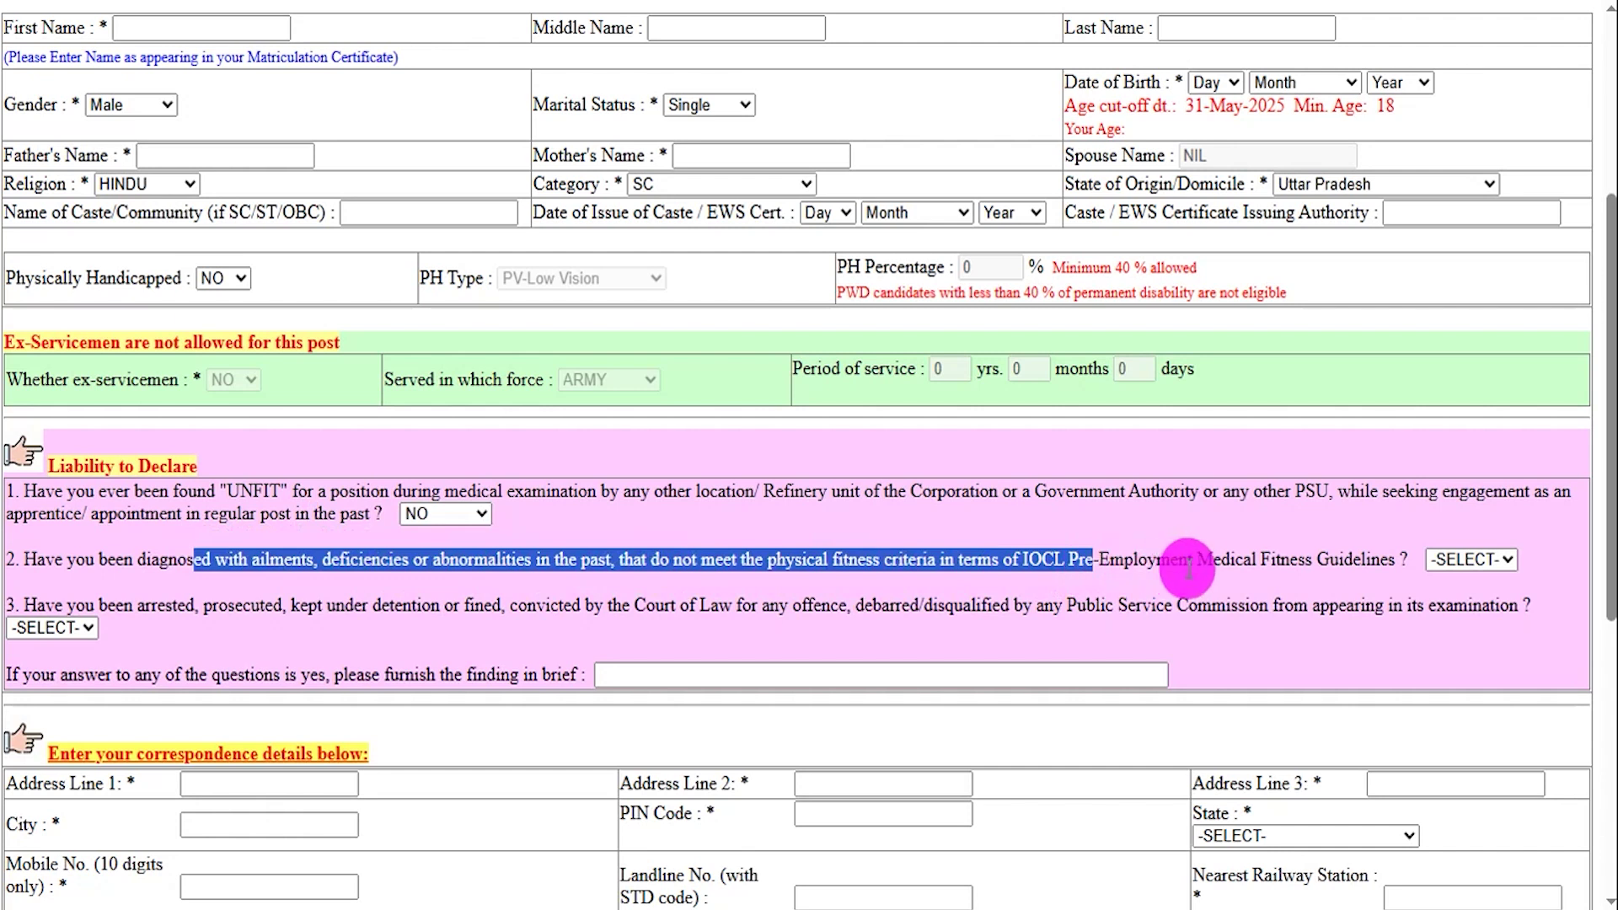
click(1468, 560)
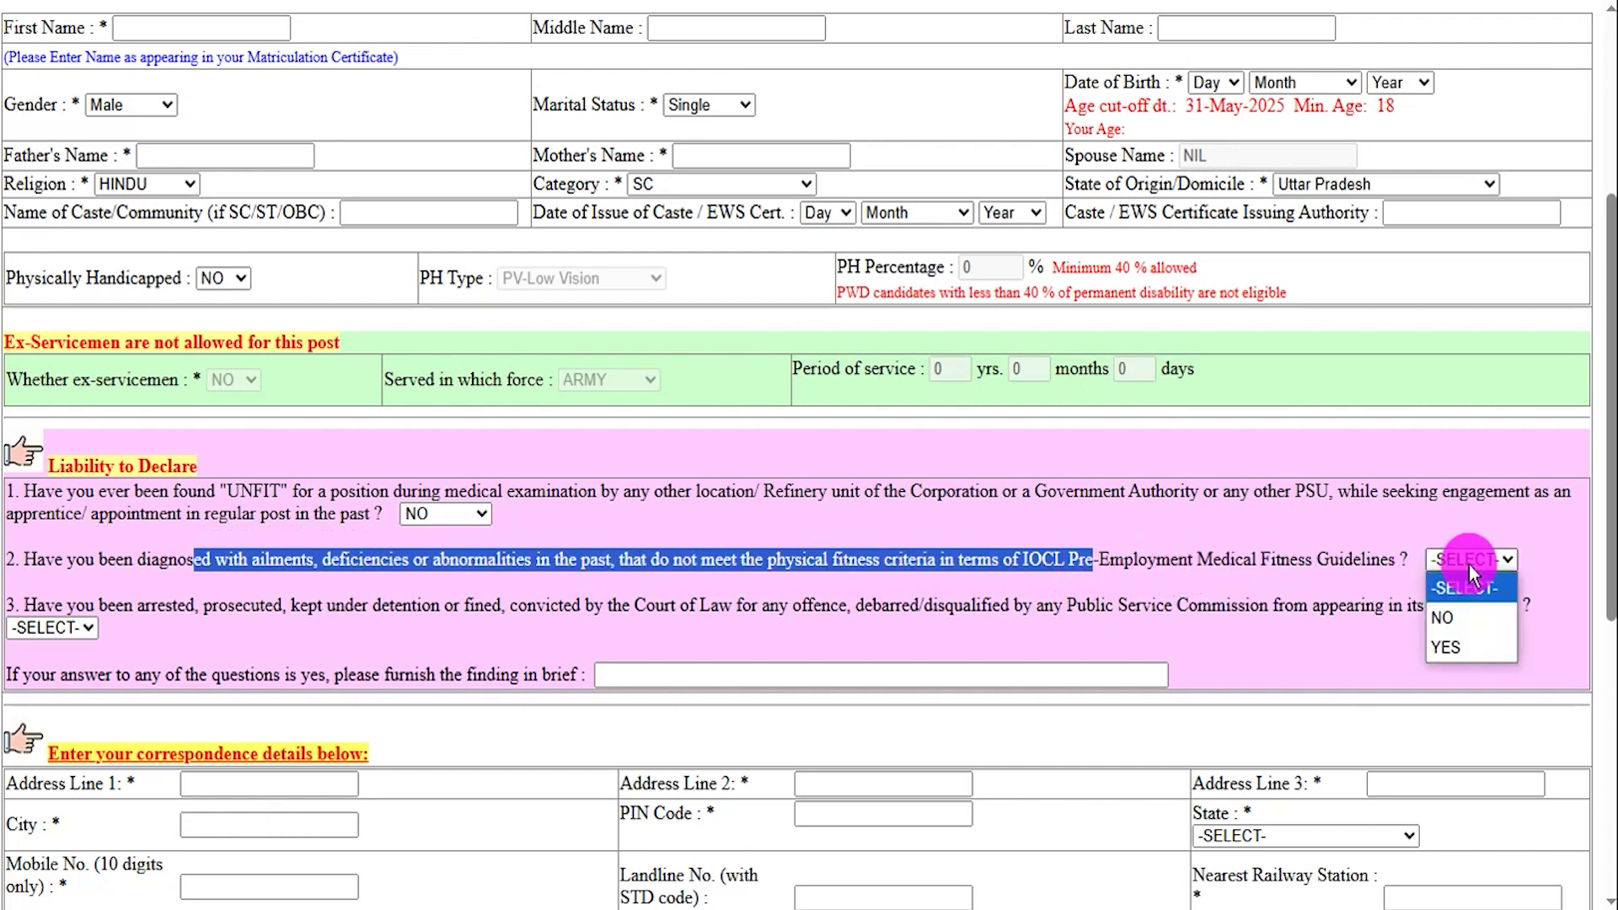
click(1449, 620)
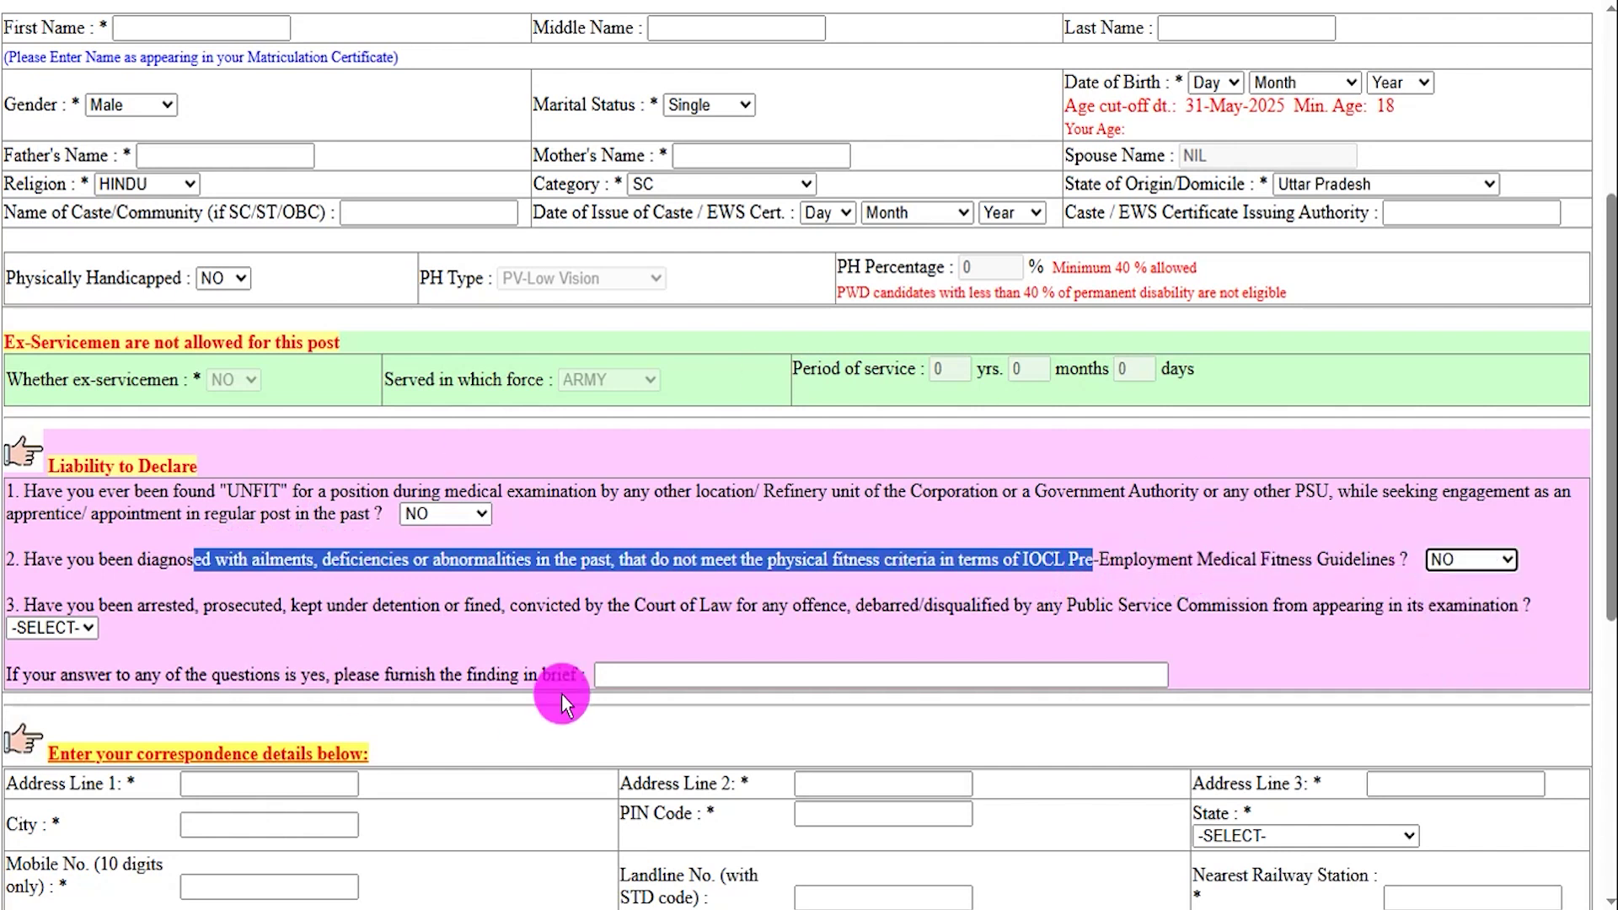
Step: Answer NO to the third declaration question about arrest or conviction and check the field for brief findings
drag(177, 607, 524, 610)
click(51, 627)
click(42, 705)
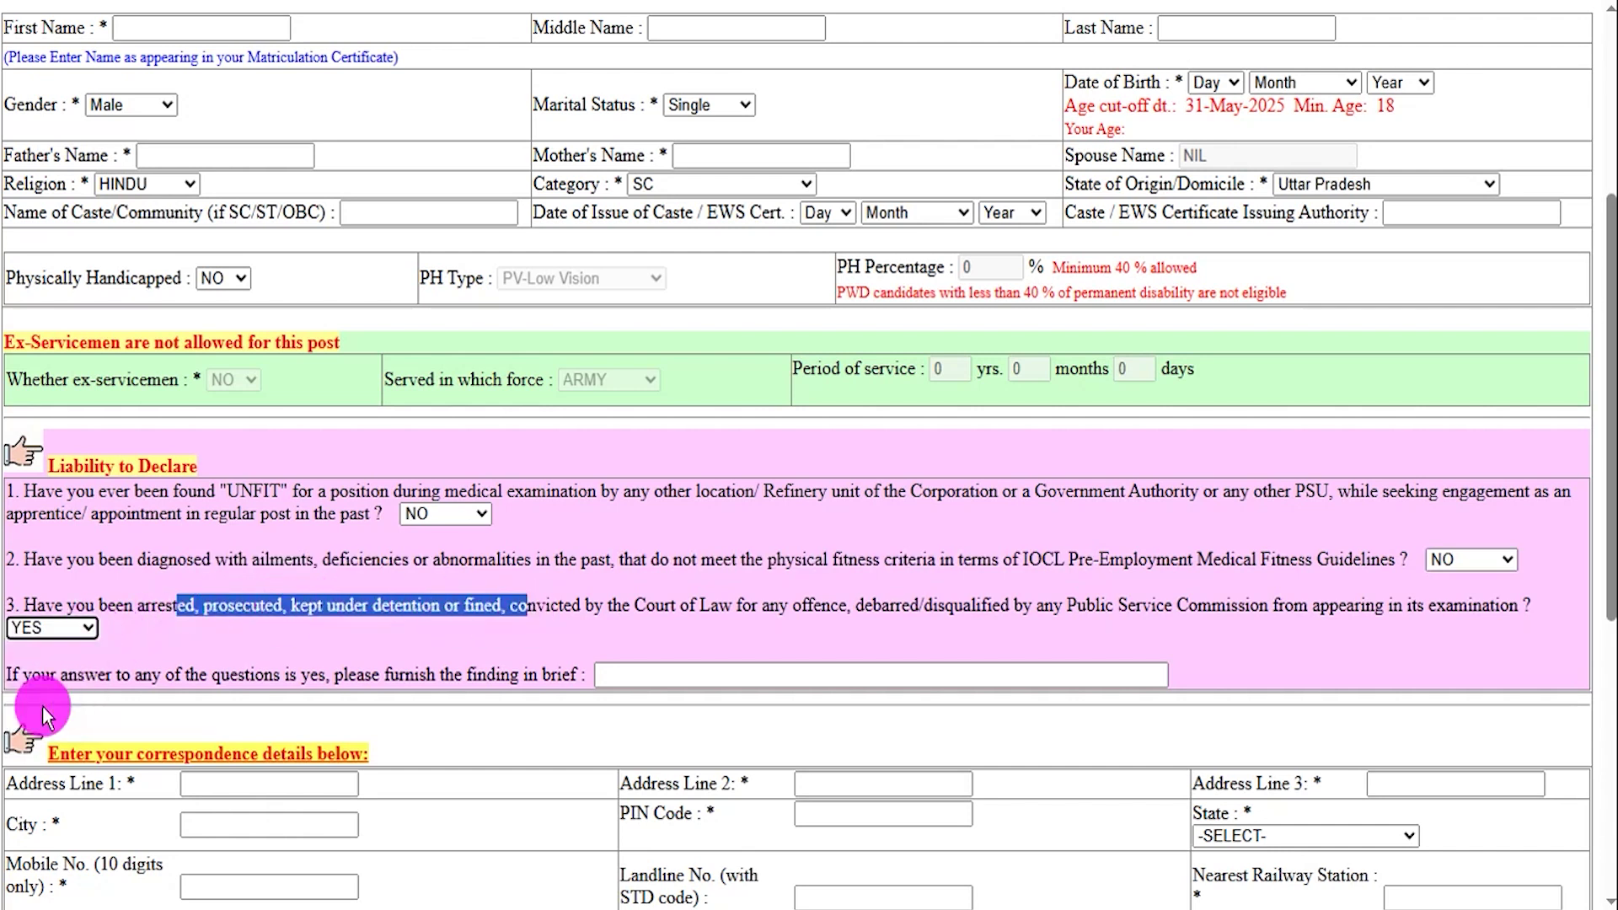
click(81, 632)
click(44, 684)
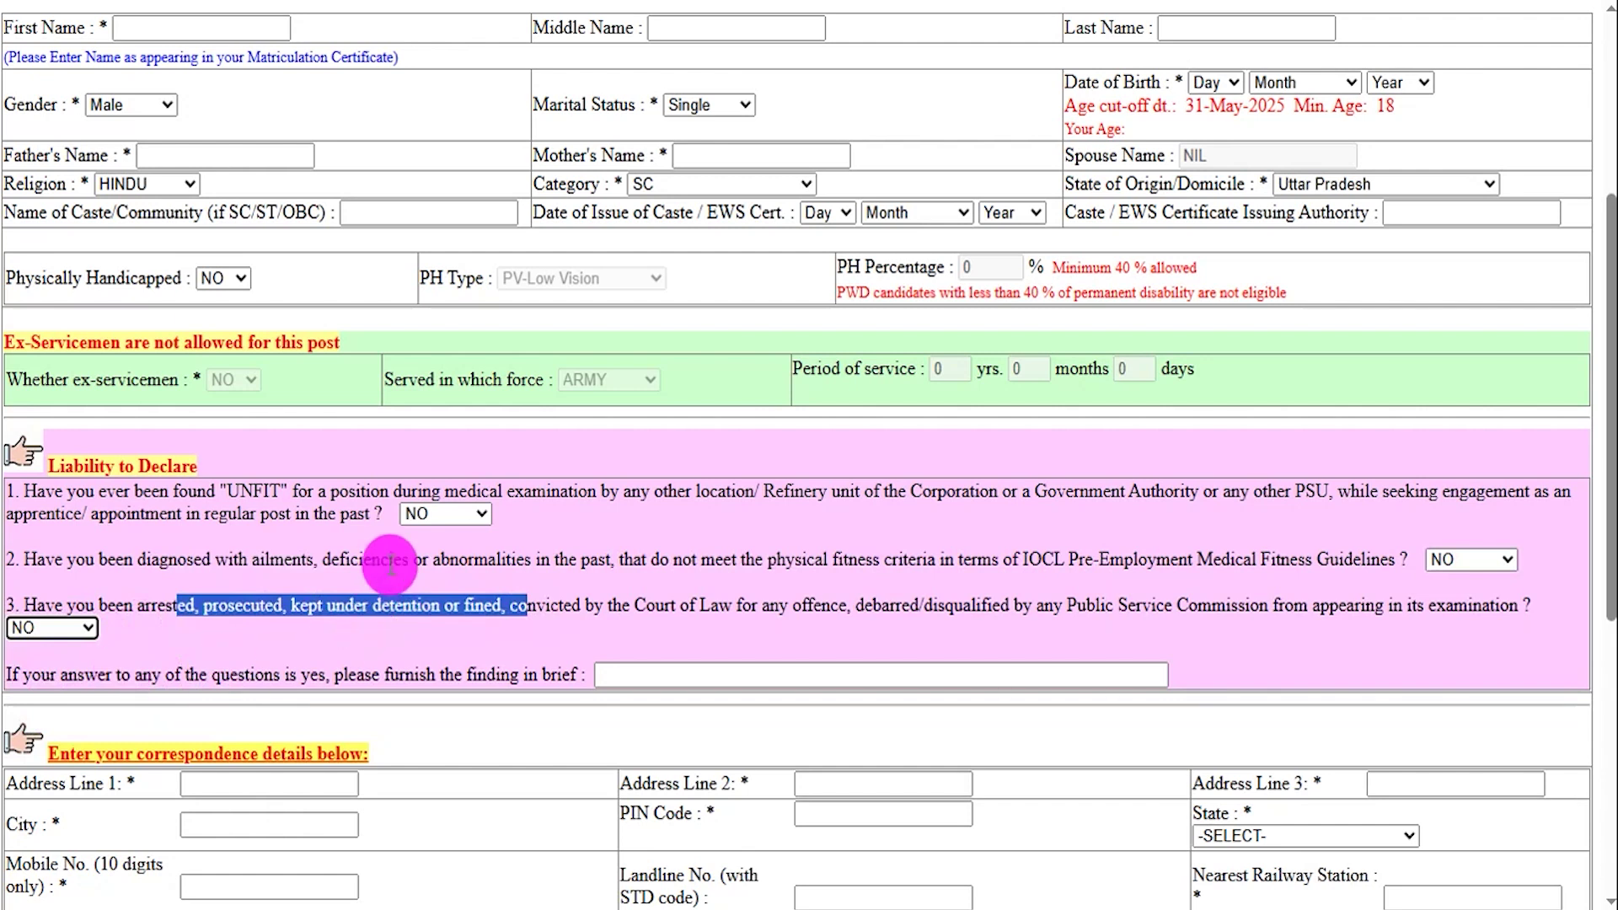
drag(235, 668, 700, 674)
click(708, 674)
Step: Examine the Address Line 1, City, Mobile No. and Email ID (Primary) fields in the correspondence details
scroll(396, 615, down, 4)
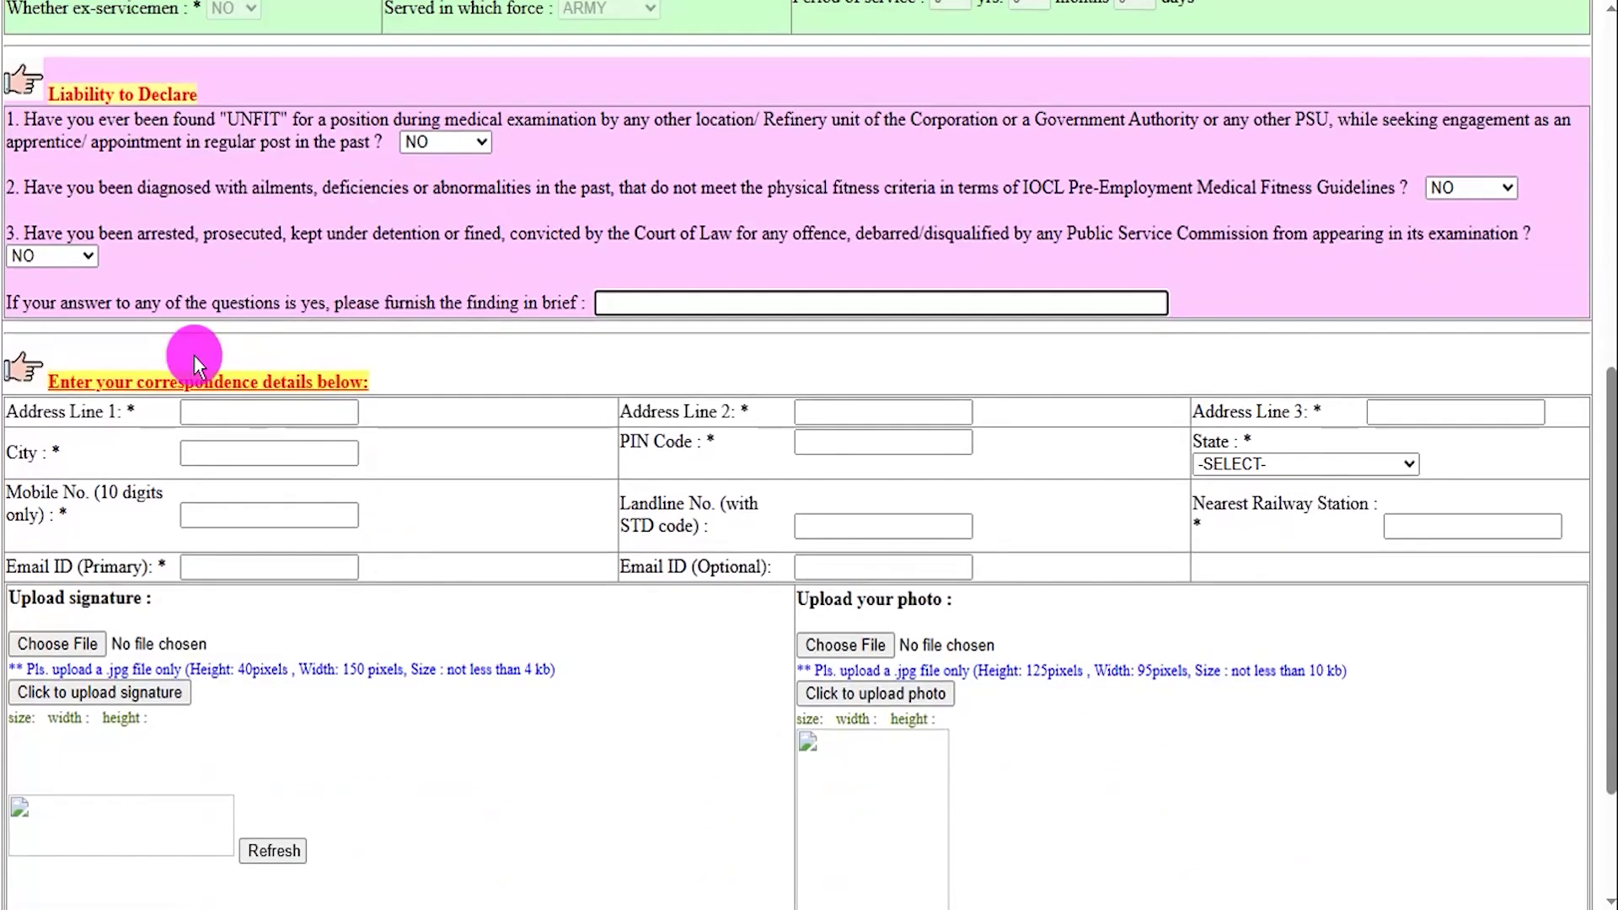
drag(119, 384, 321, 381)
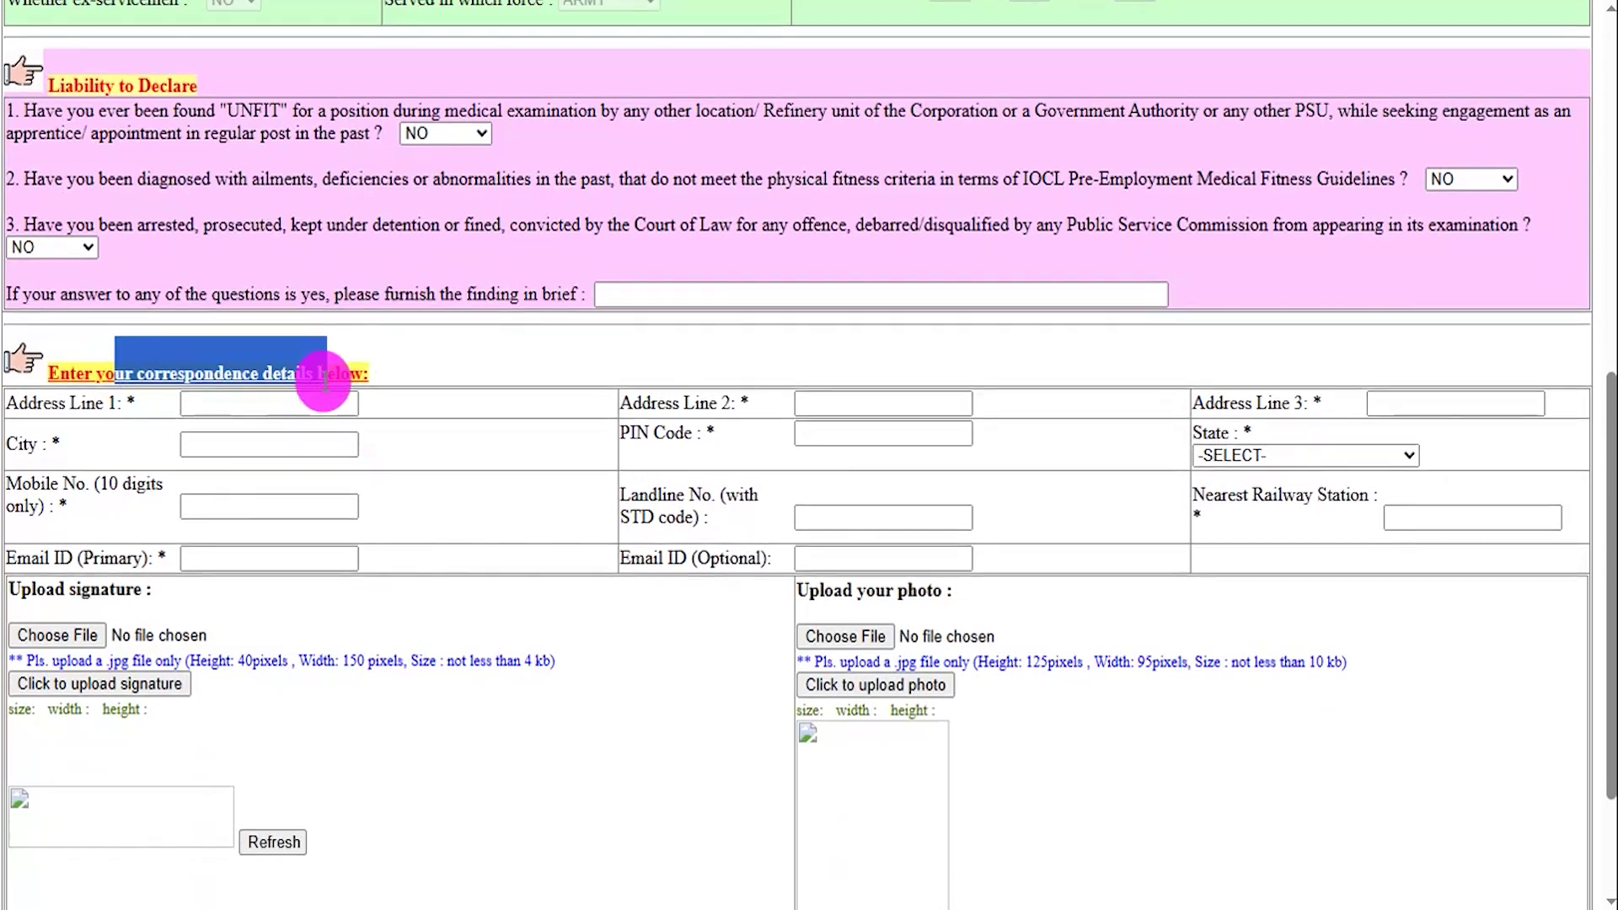
scroll(302, 386, down, 2)
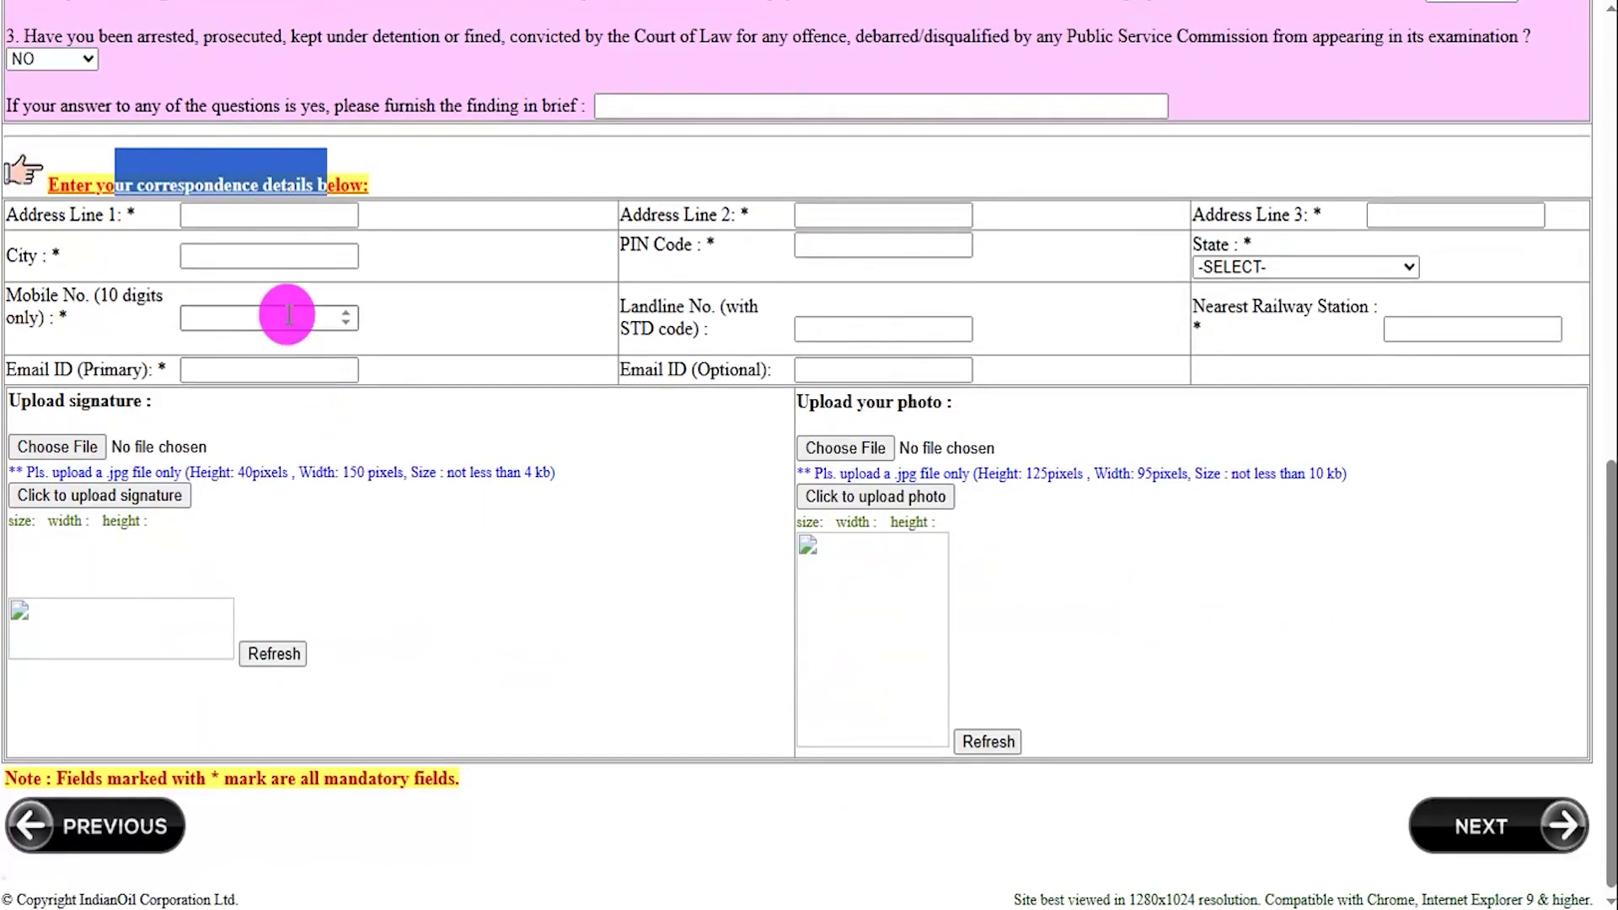
click(249, 214)
click(244, 256)
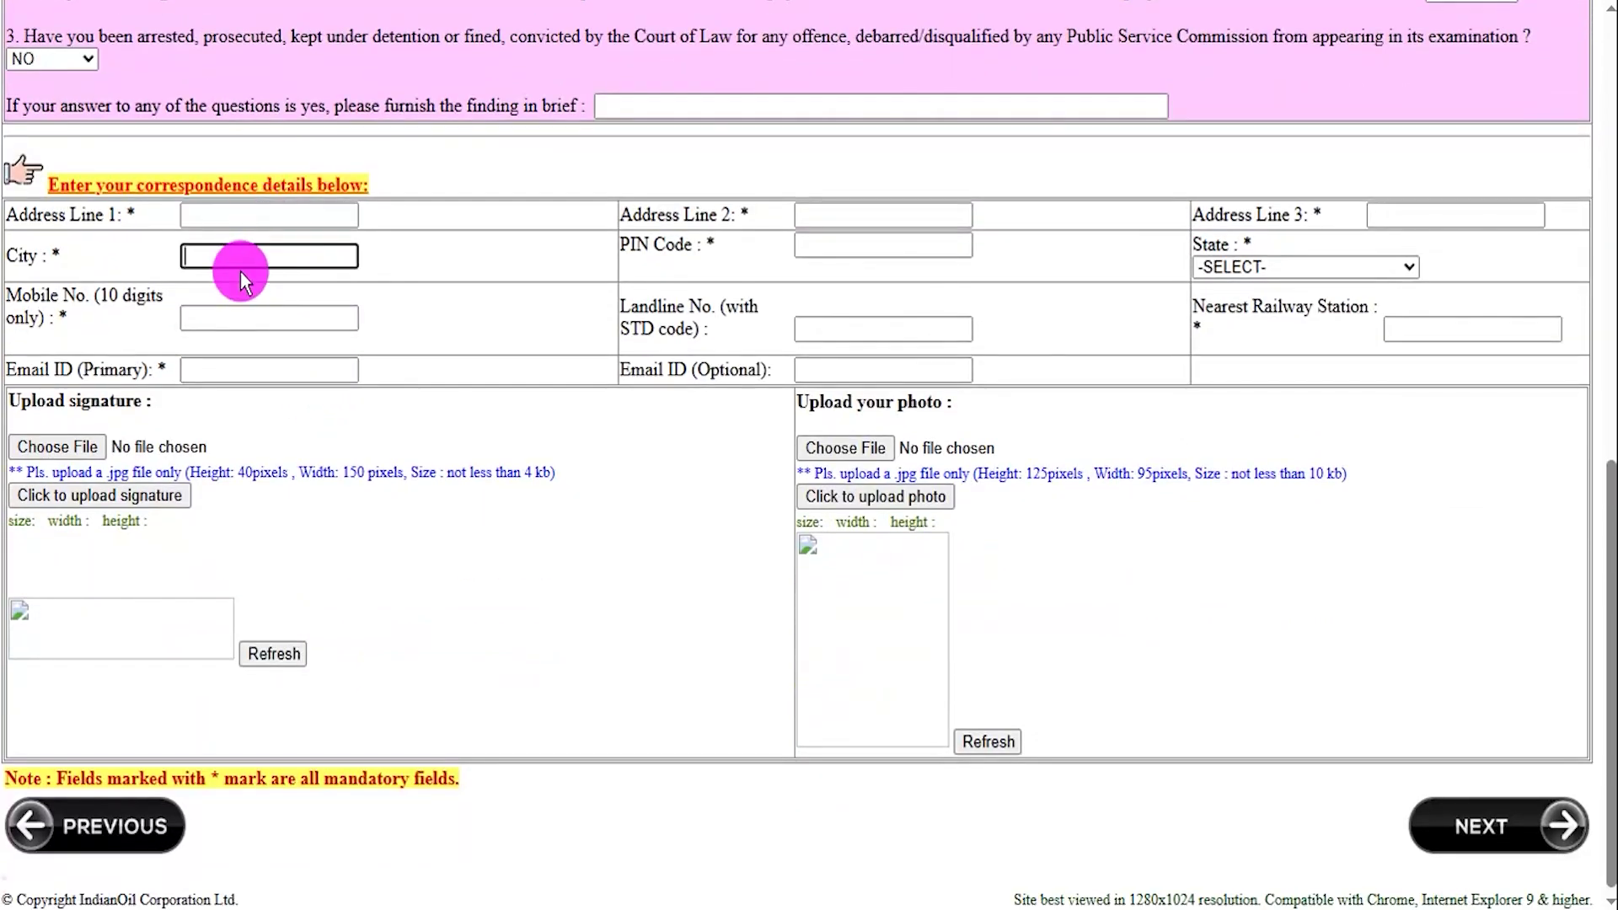
click(237, 311)
click(250, 368)
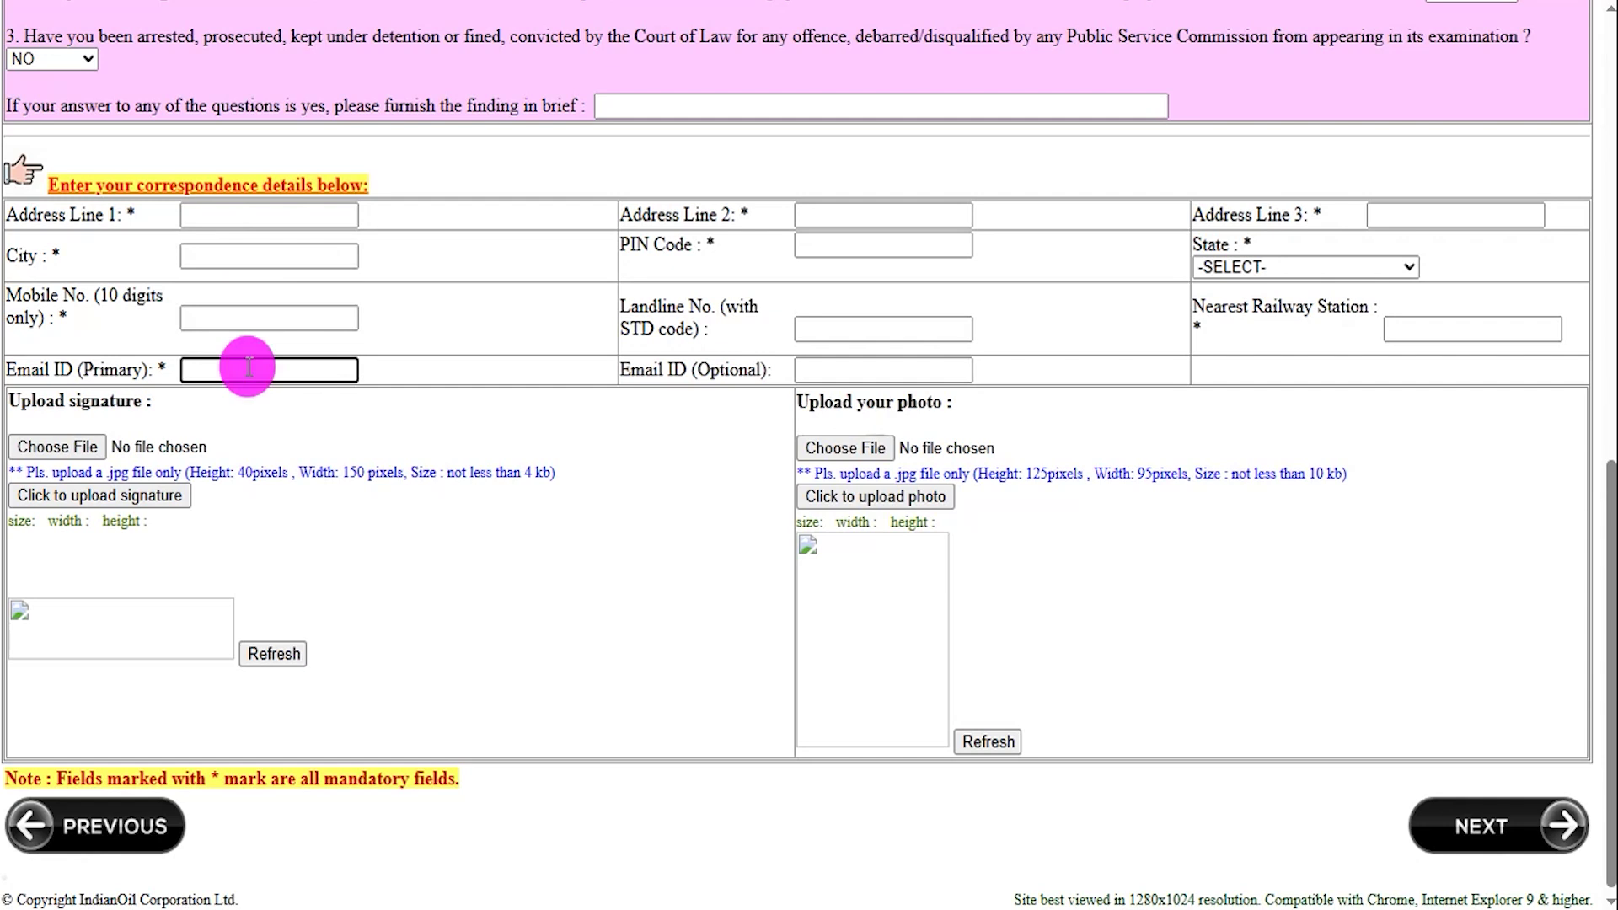
Step: Examine the PIN Code, Landline No., Email ID (Optional), State and Nearest Railway Station fields of the correspondence details
click(830, 329)
click(851, 245)
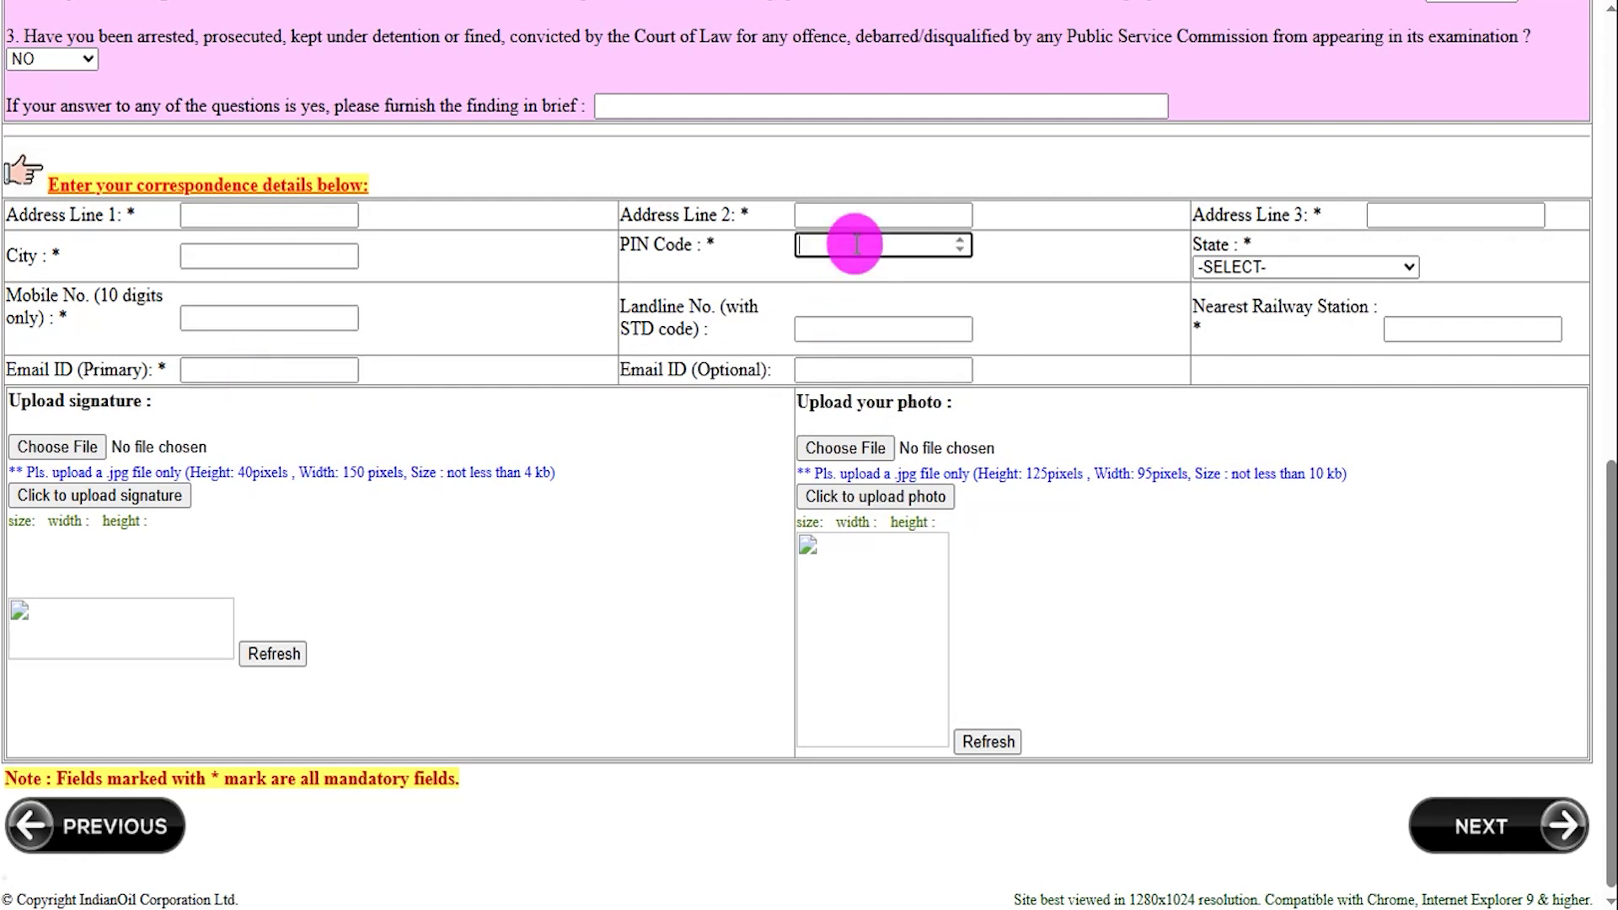
click(825, 330)
drag(646, 369, 674, 369)
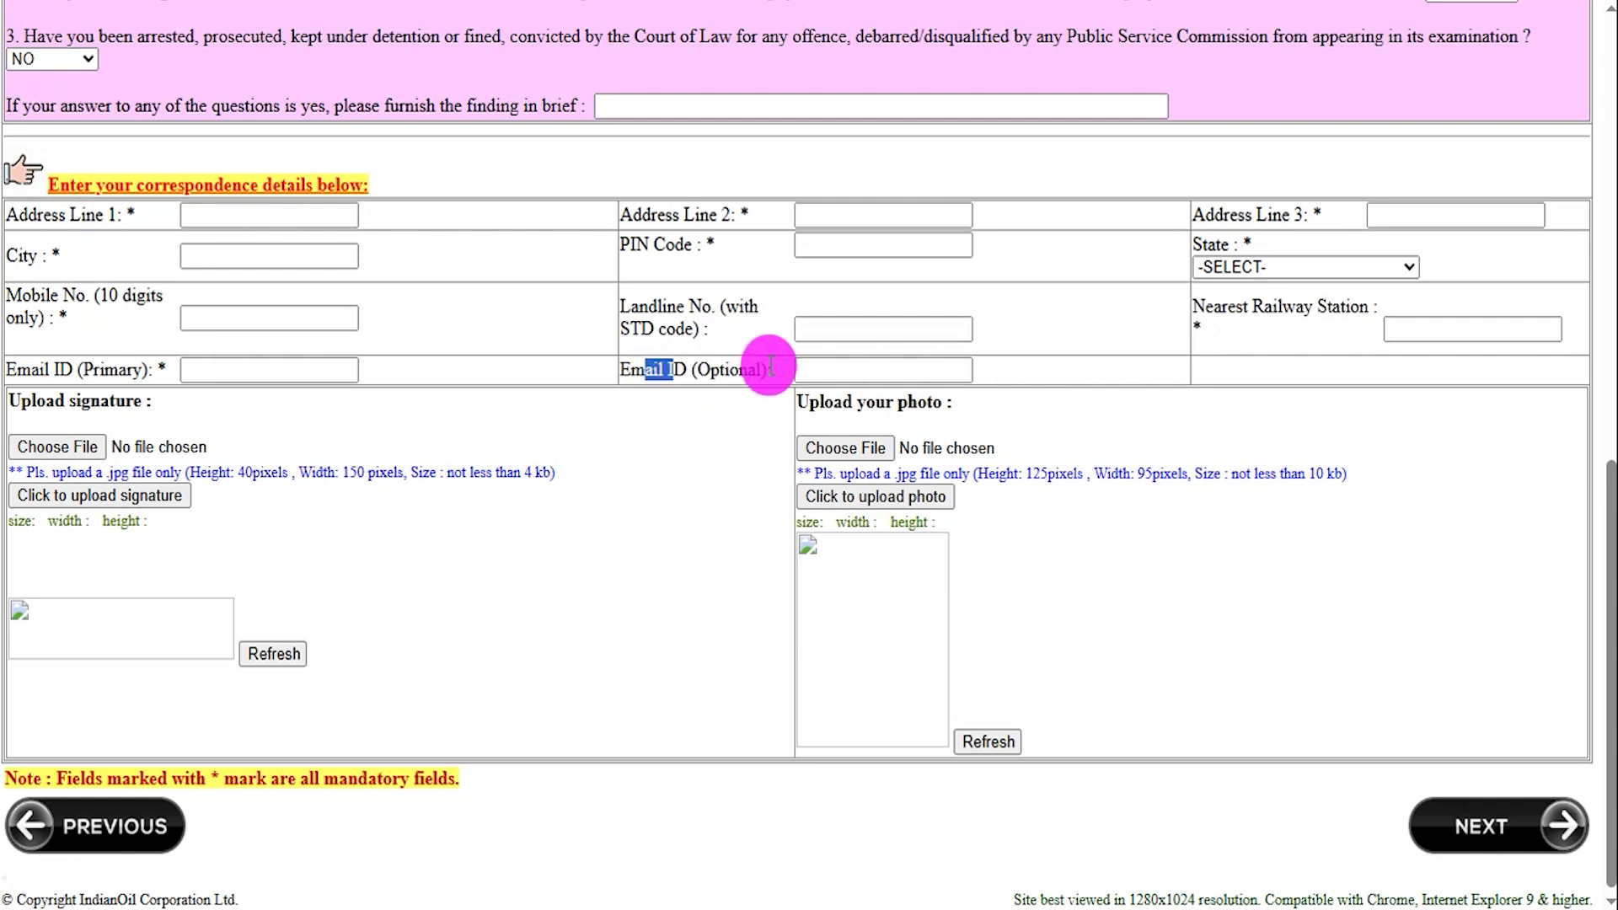
click(831, 368)
click(1239, 283)
click(1251, 270)
click(1405, 329)
click(1405, 327)
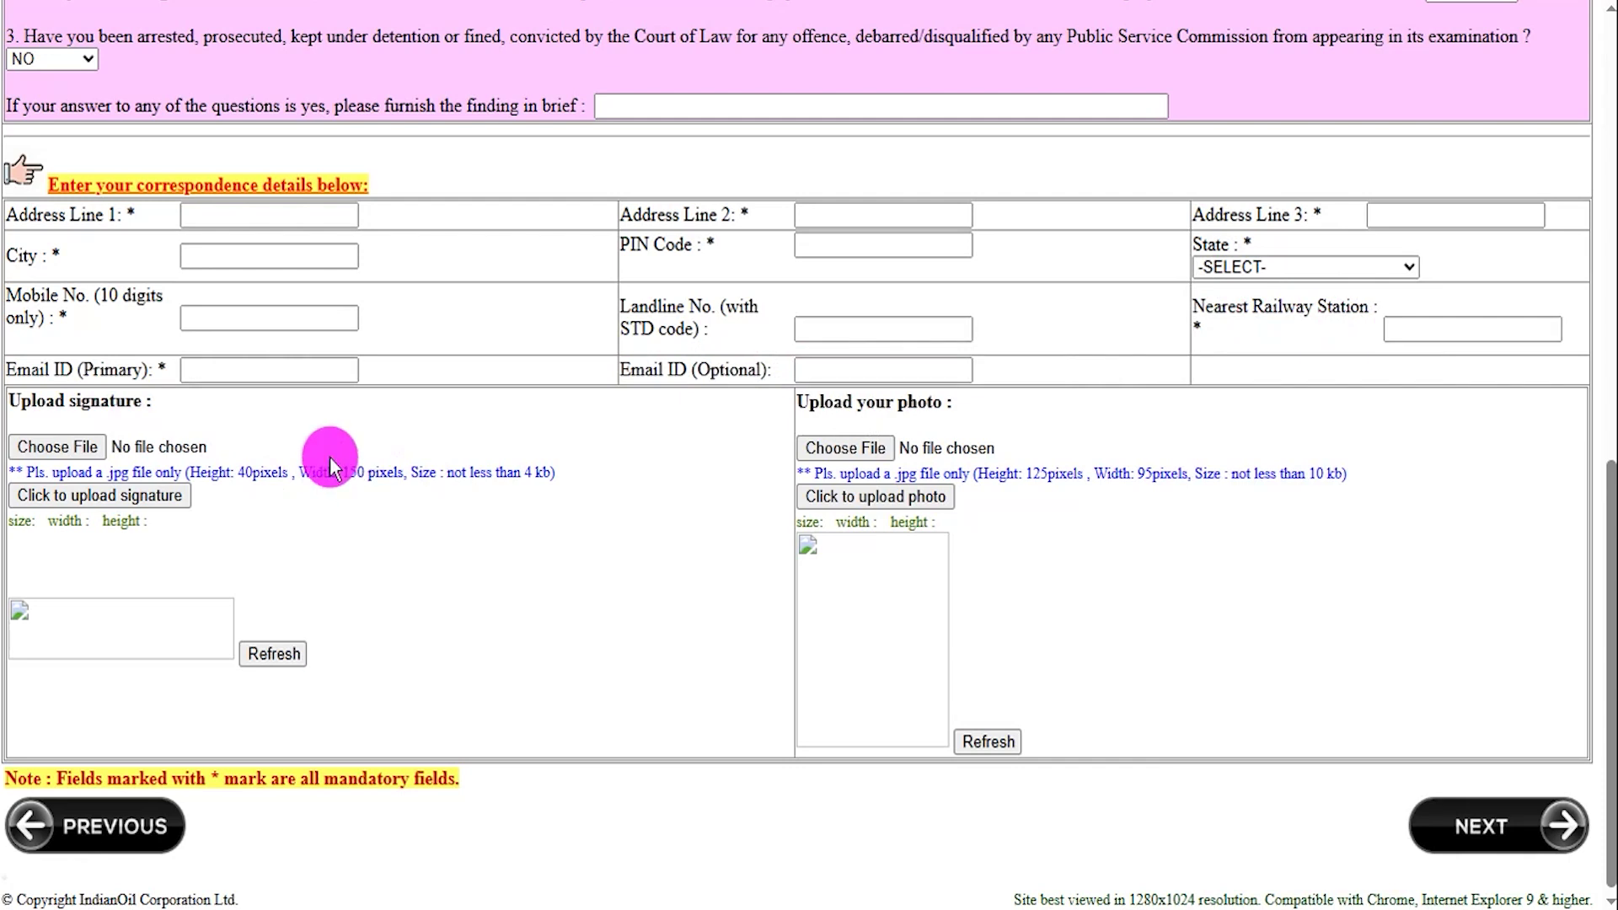
Step: Read the file format, pixel dimension and file size requirements for the signature upload
drag(65, 401, 116, 401)
drag(886, 402, 941, 403)
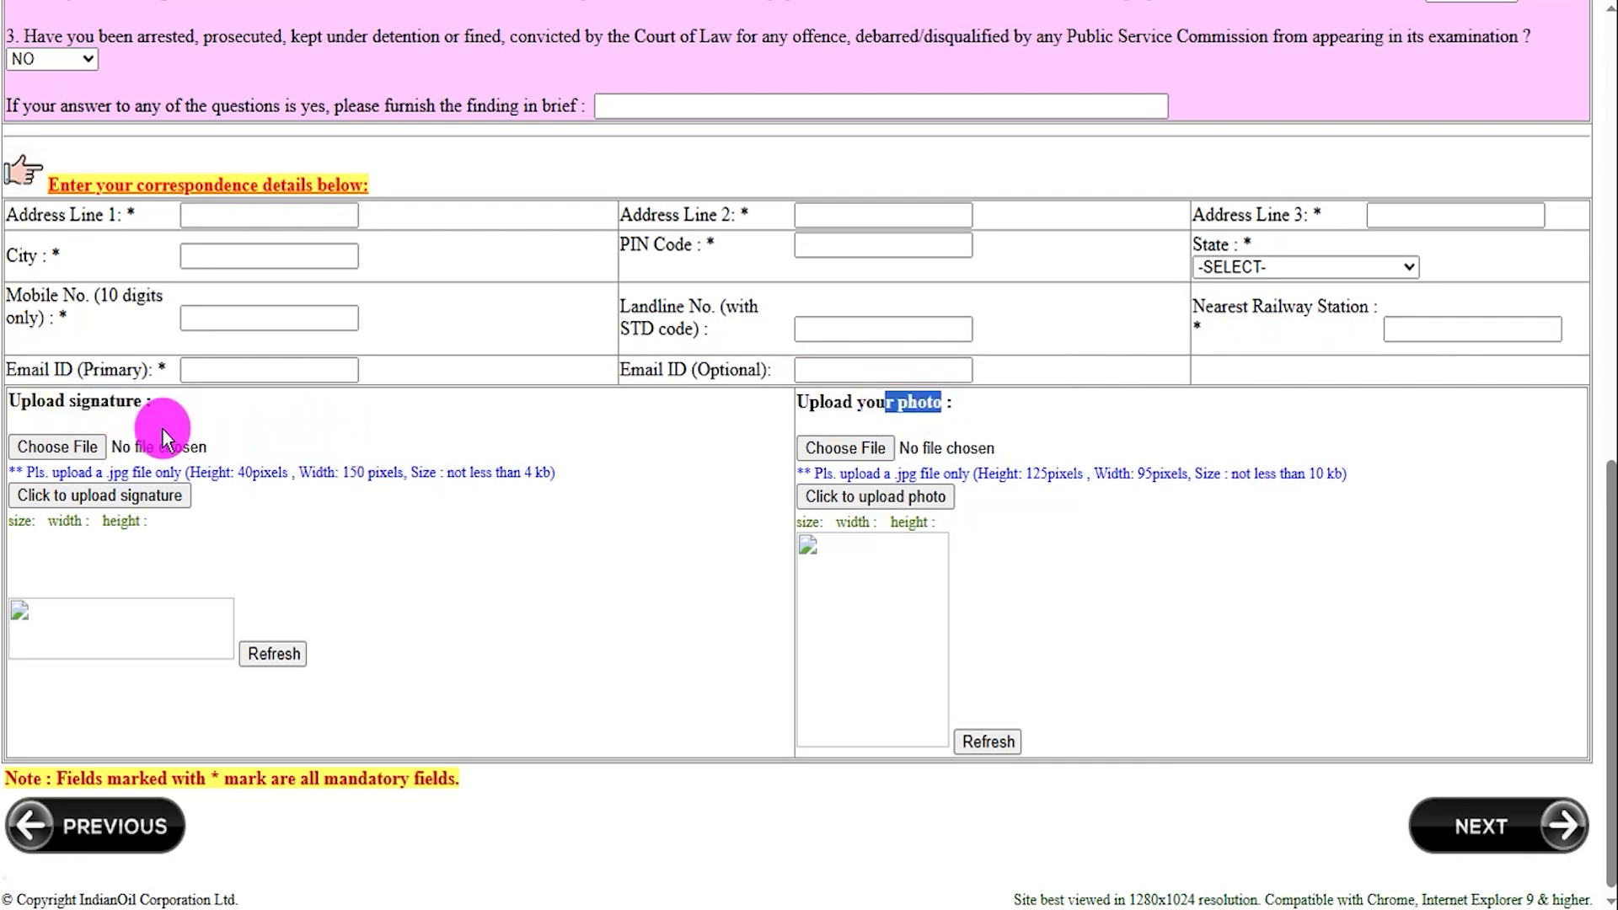
double_click(118, 473)
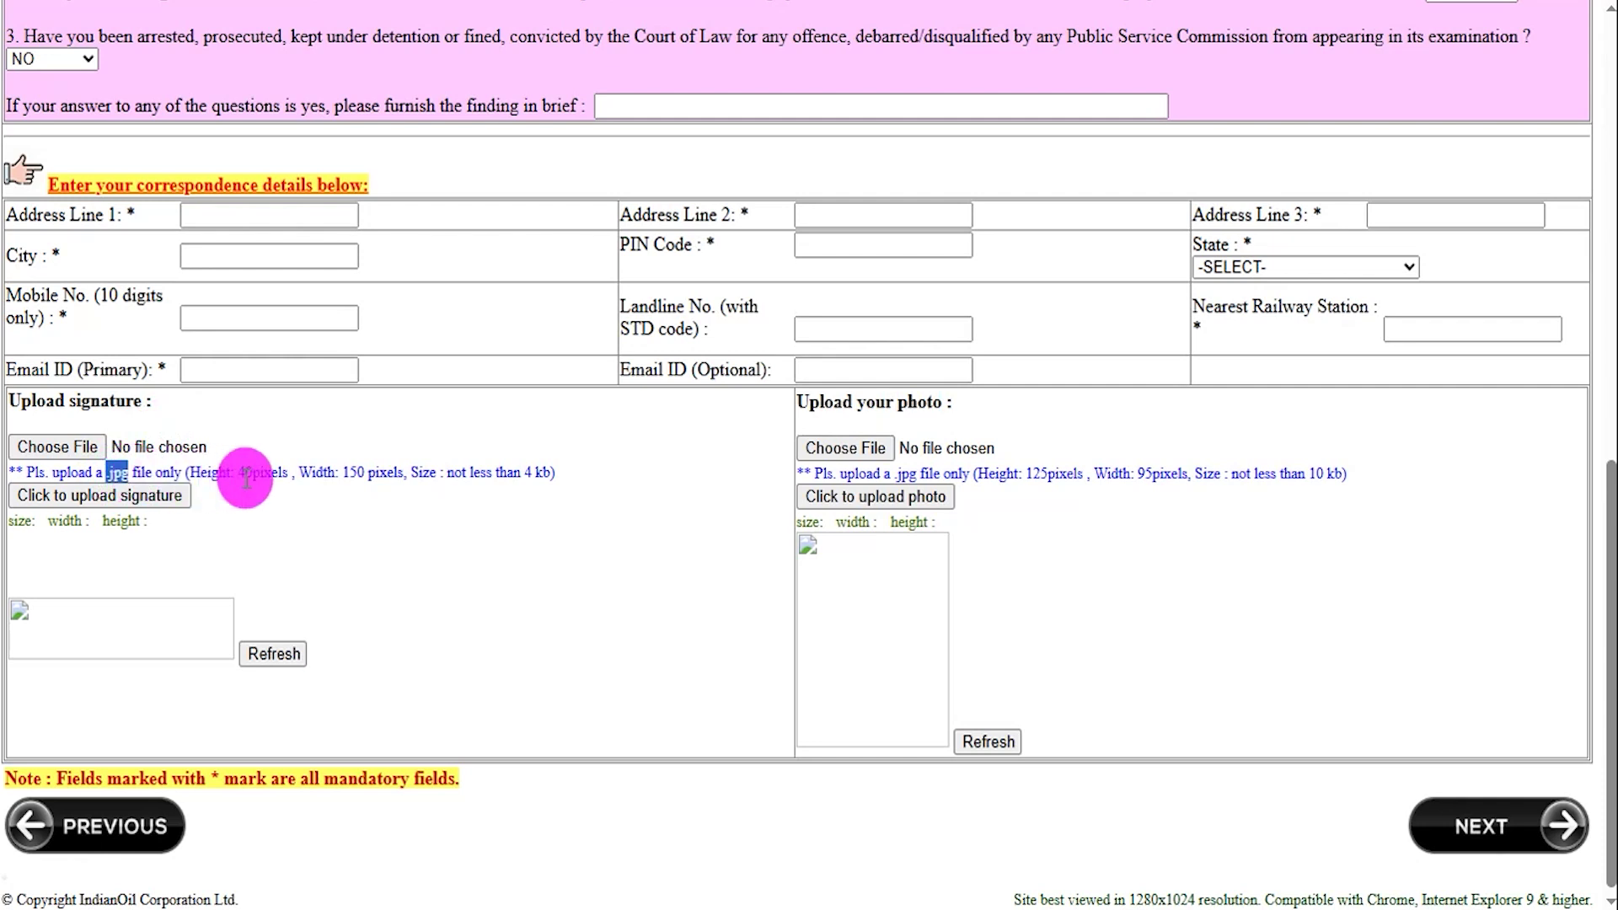
double_click(354, 473)
drag(497, 471, 543, 471)
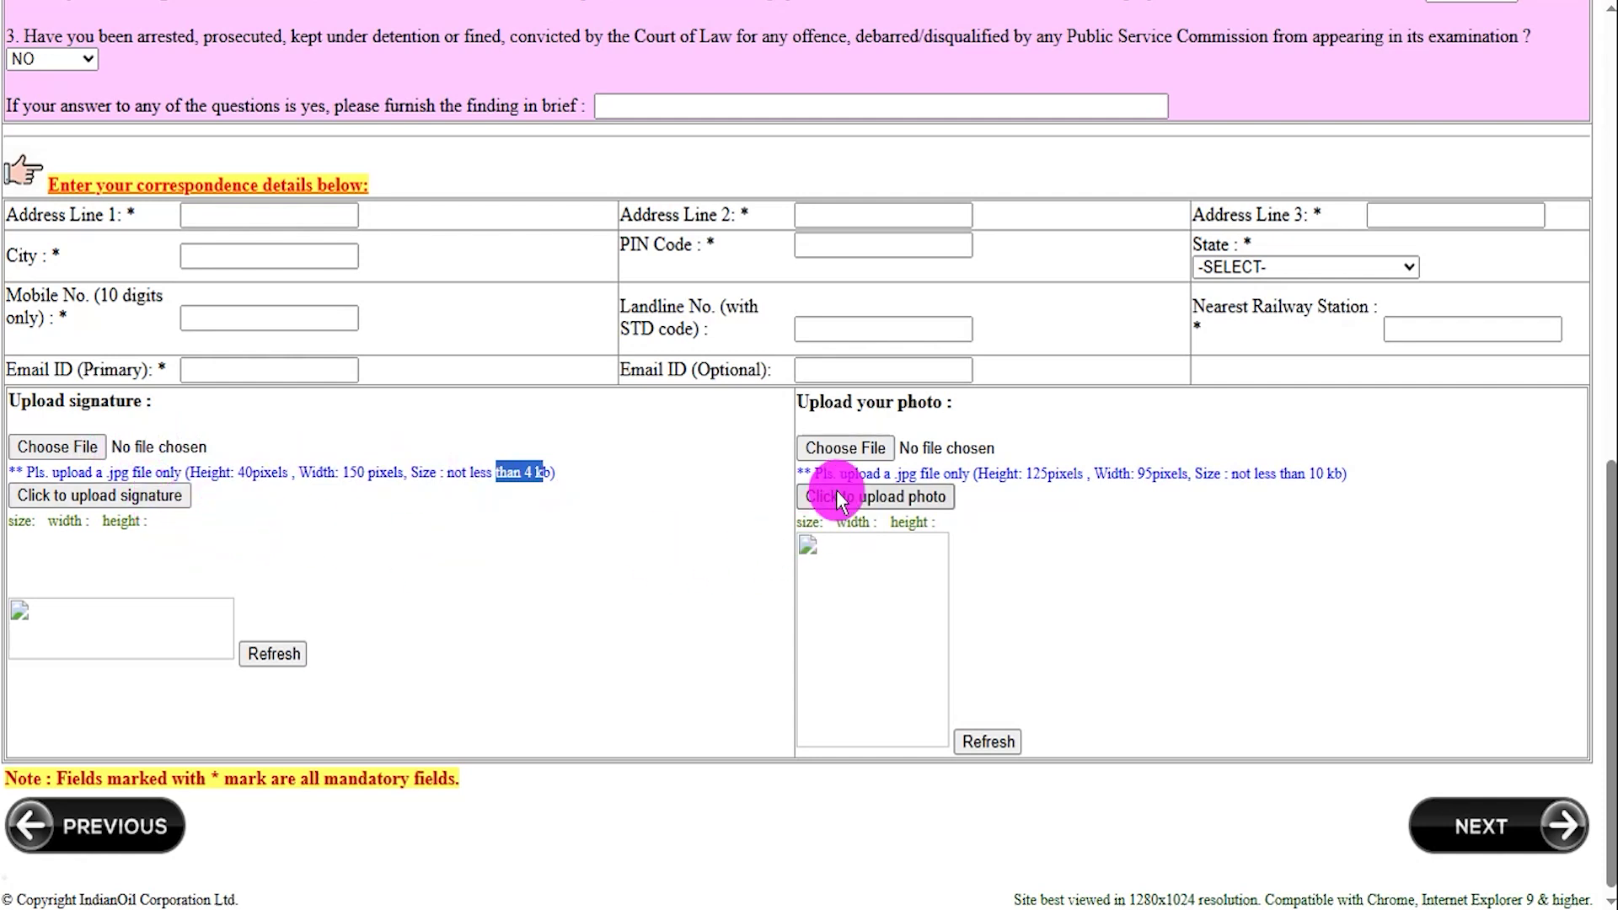
Step: Read the photo upload requirements and check the controls for choosing and uploading the photo file
drag(849, 407, 940, 403)
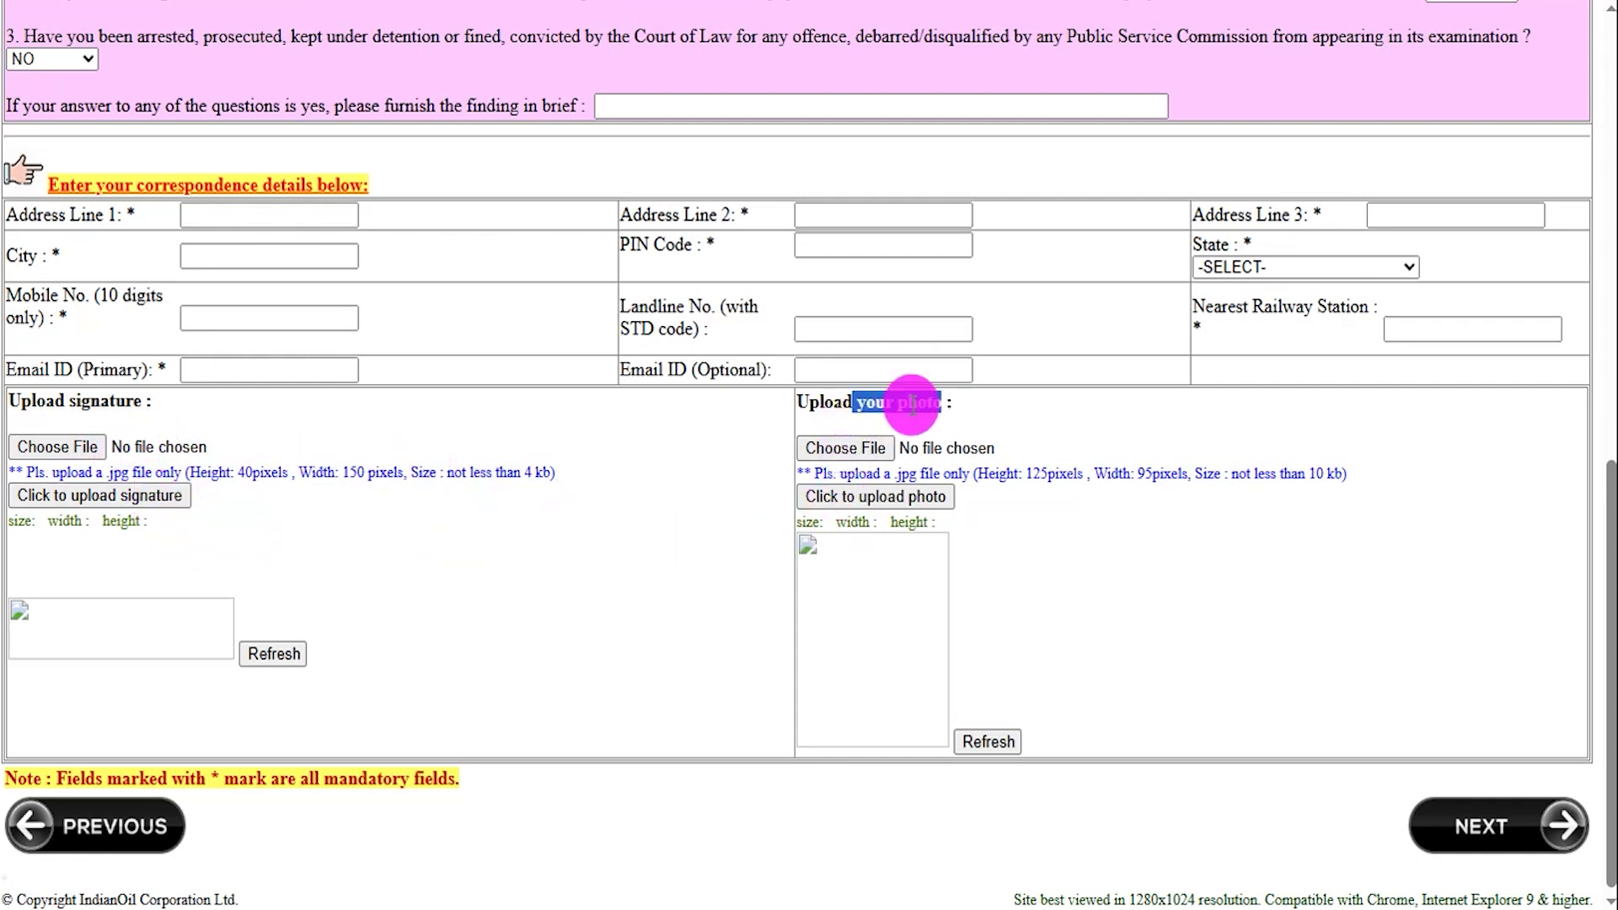
drag(897, 473, 1325, 473)
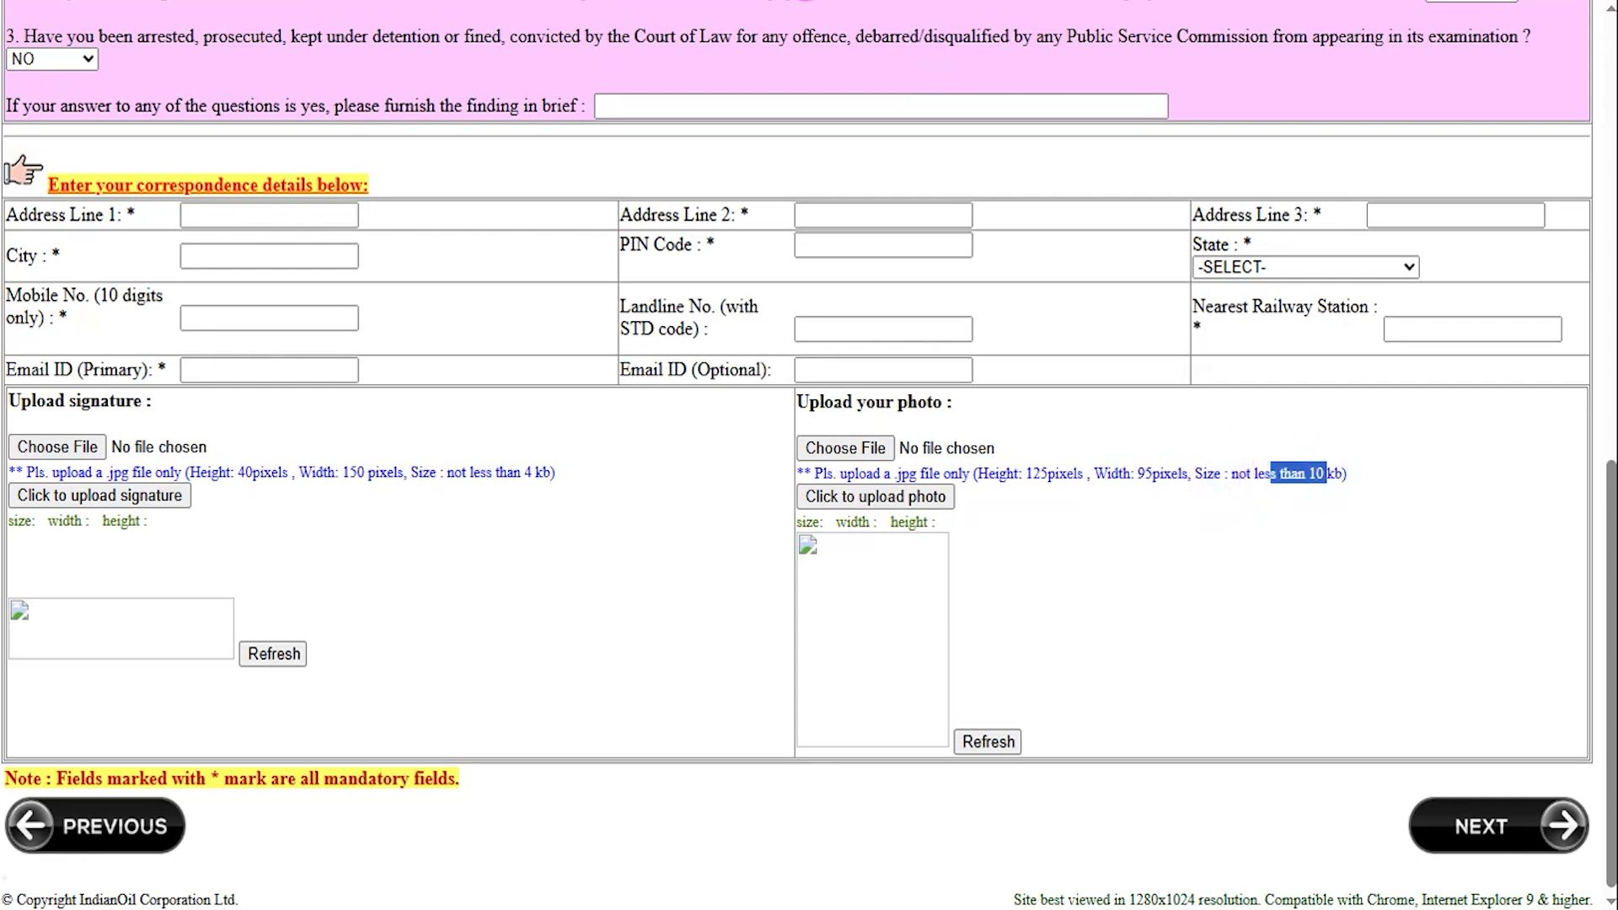
click(880, 447)
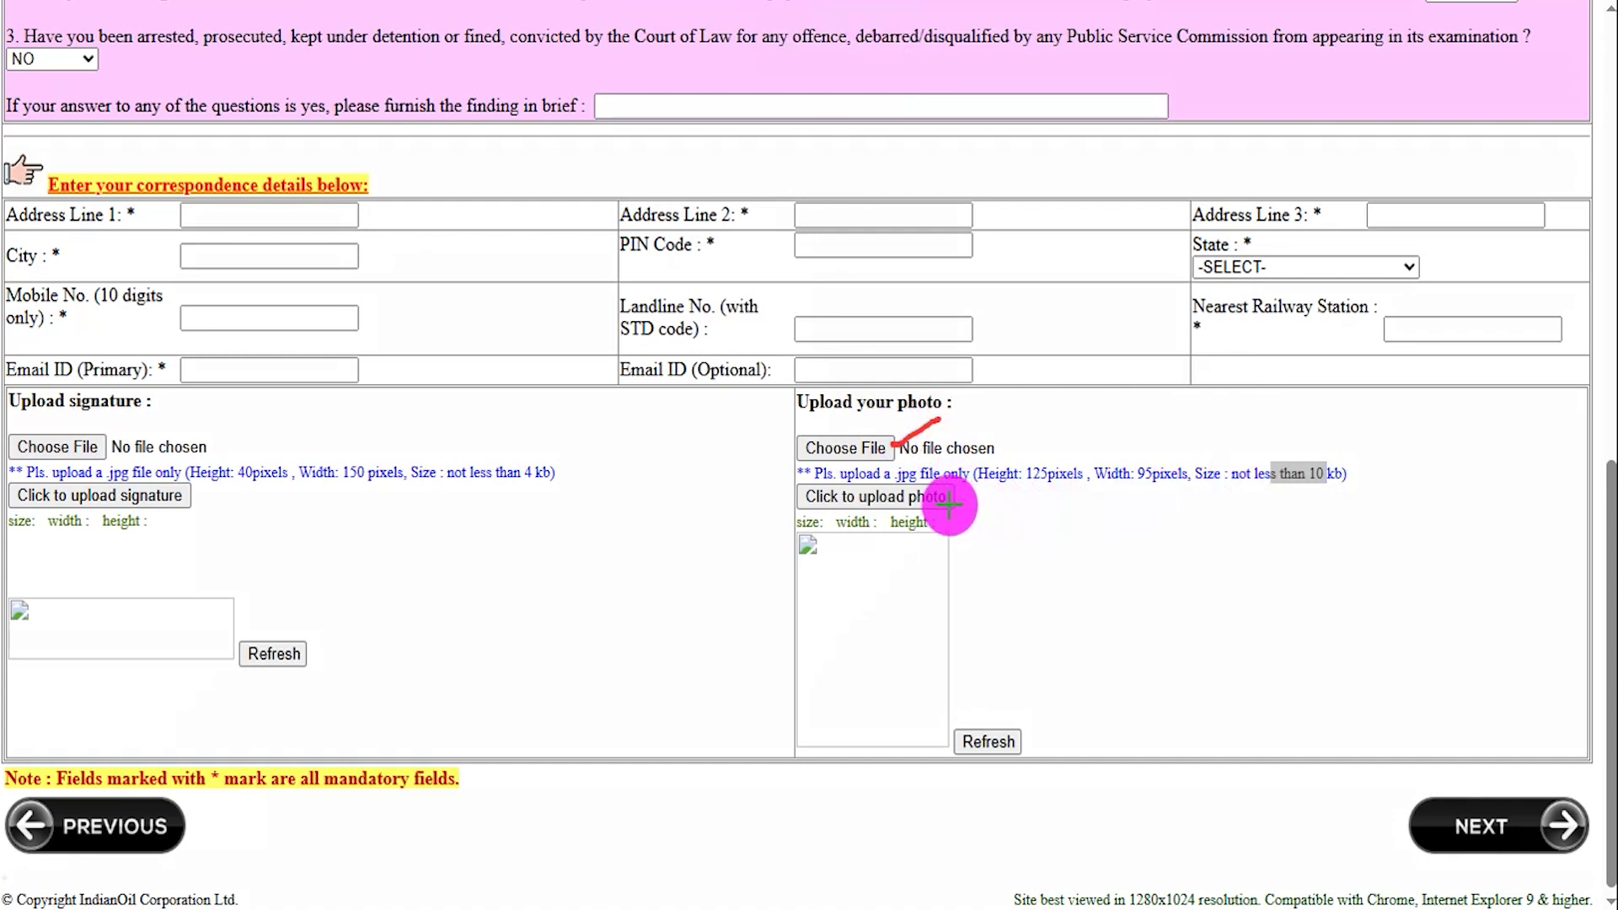
drag(951, 499, 990, 476)
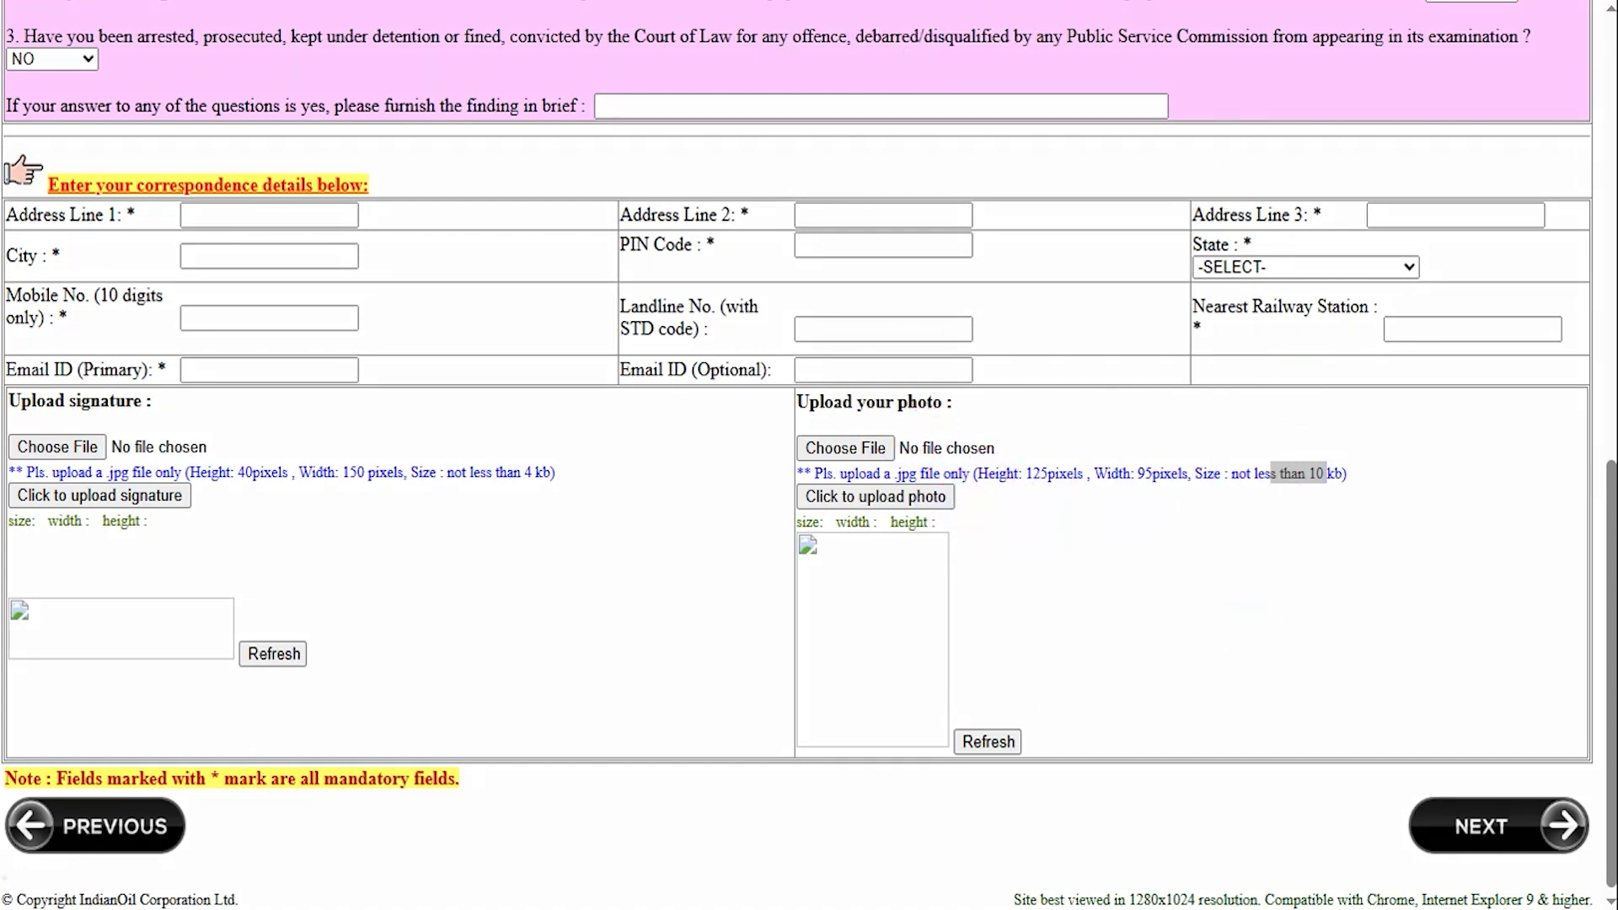
Step: Continue from the Personal Details section to the next section of the application
scroll(565, 610, down, 1)
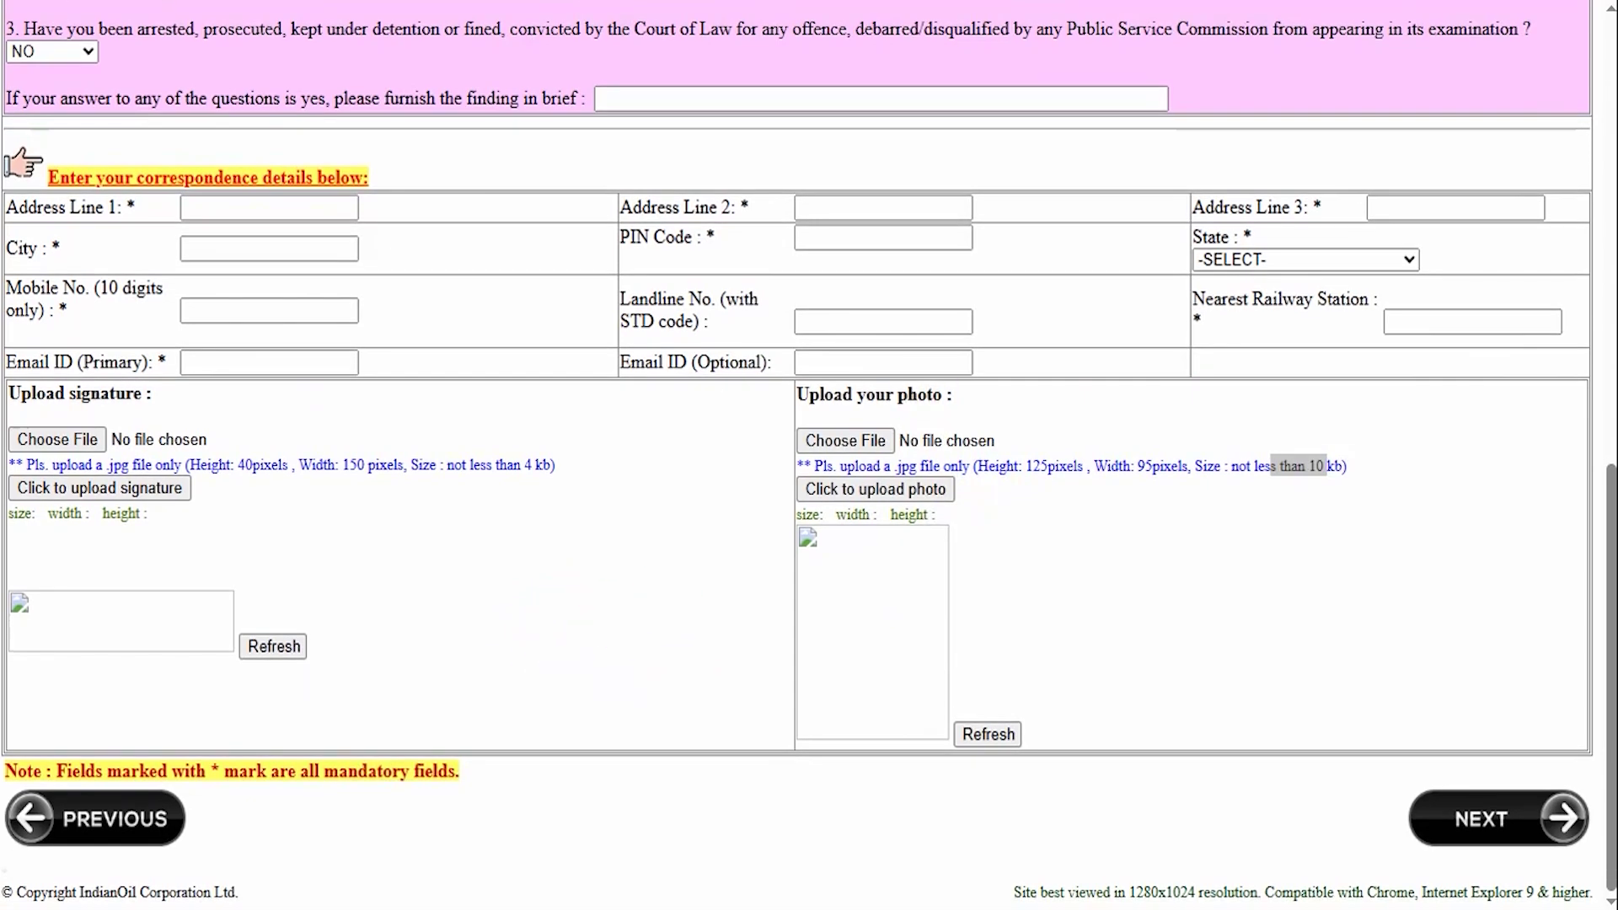
drag(1007, 798, 1409, 816)
click(1409, 815)
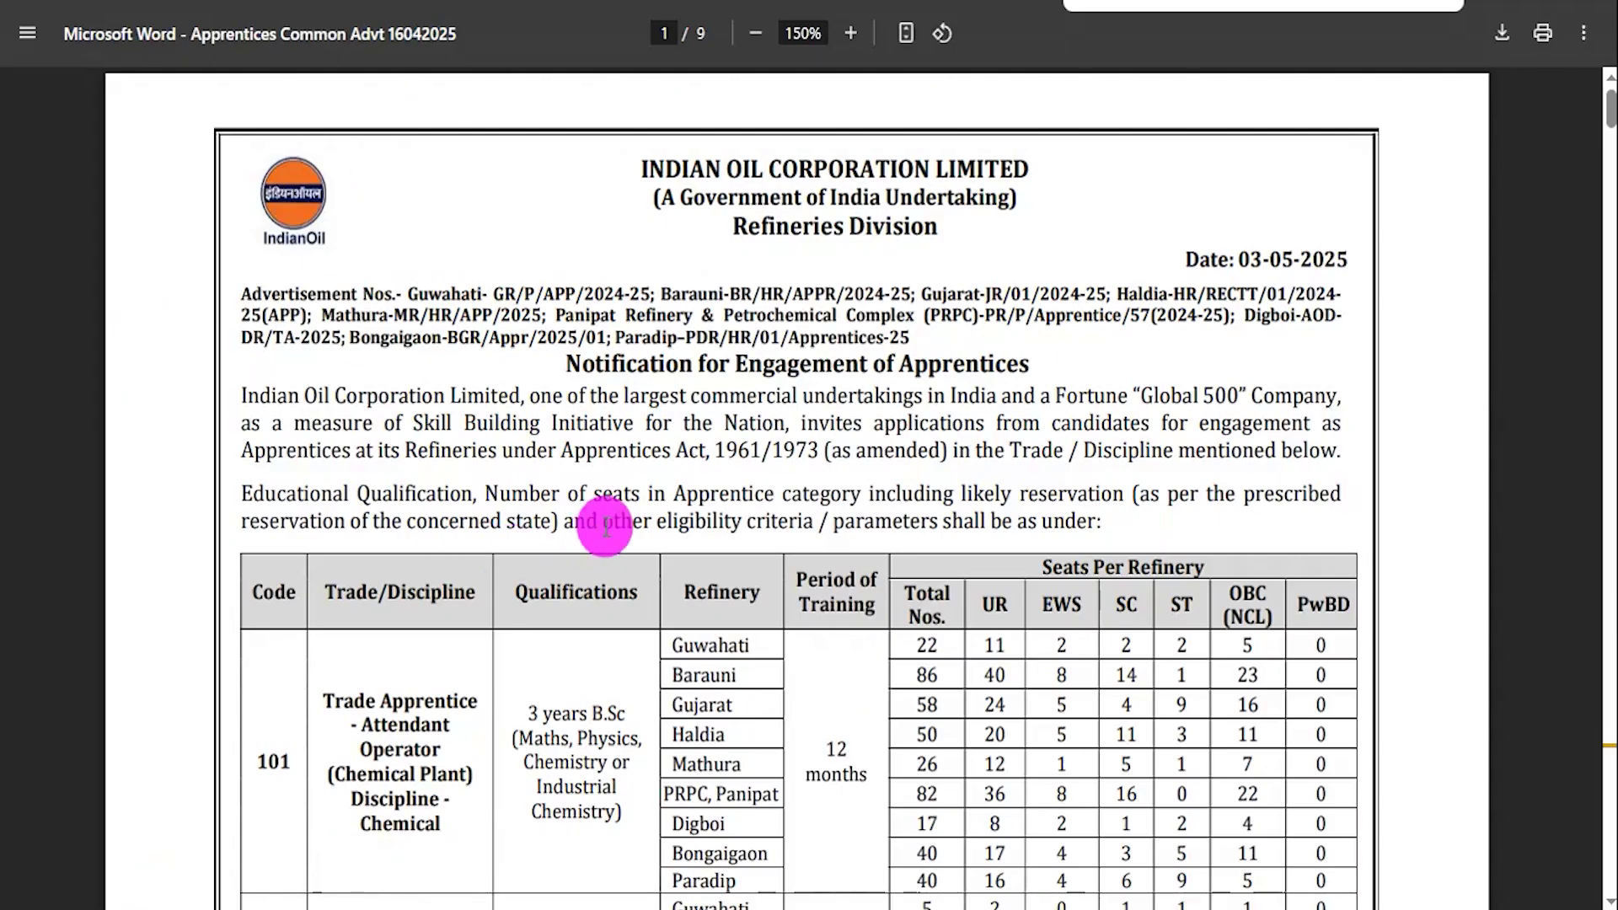
Step: Review the trades, qualifications and seats for post codes 101 and 102 in the apprentice notification PDF
scroll(648, 508, down, 2)
scroll(651, 507, down, 3)
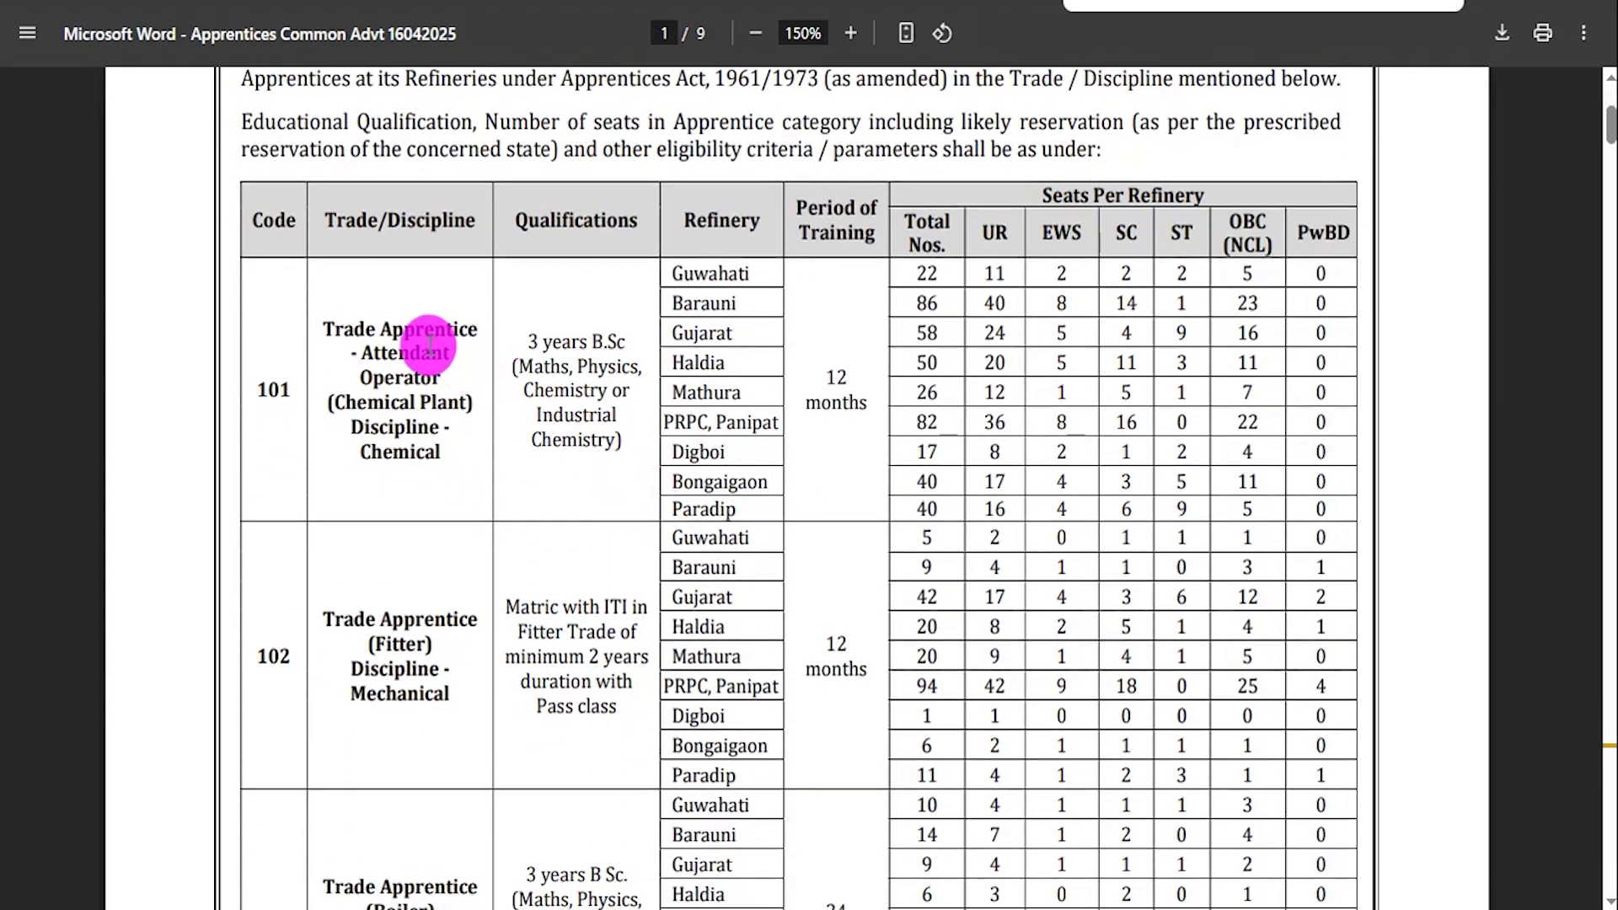
scroll(506, 561, down, 2)
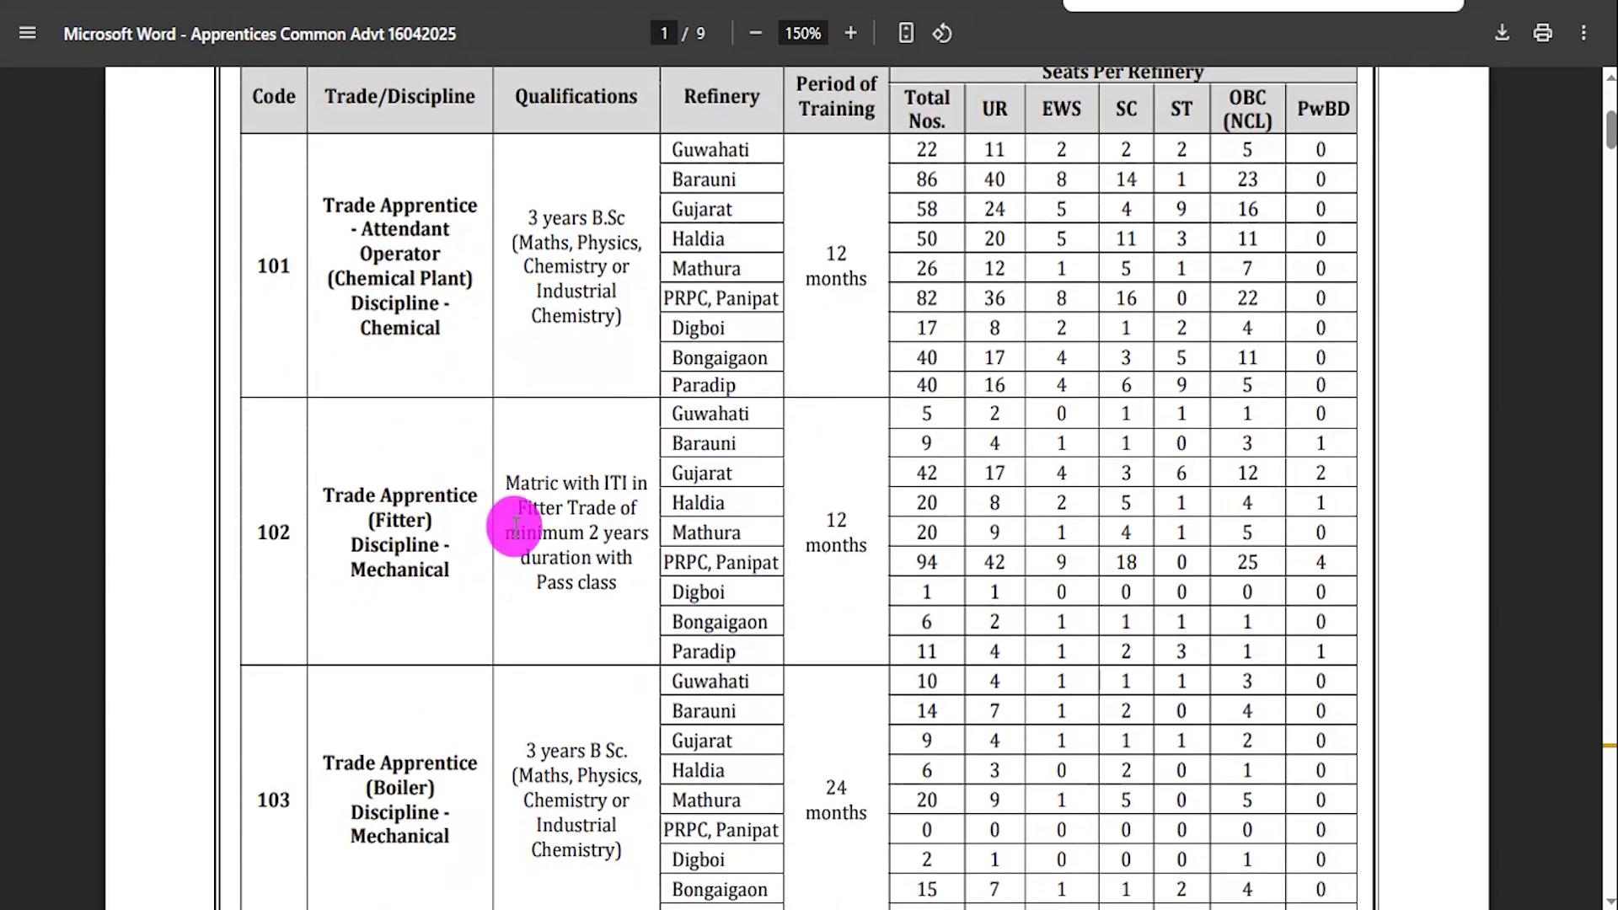
drag(316, 504, 645, 532)
scroll(562, 606, down, 5)
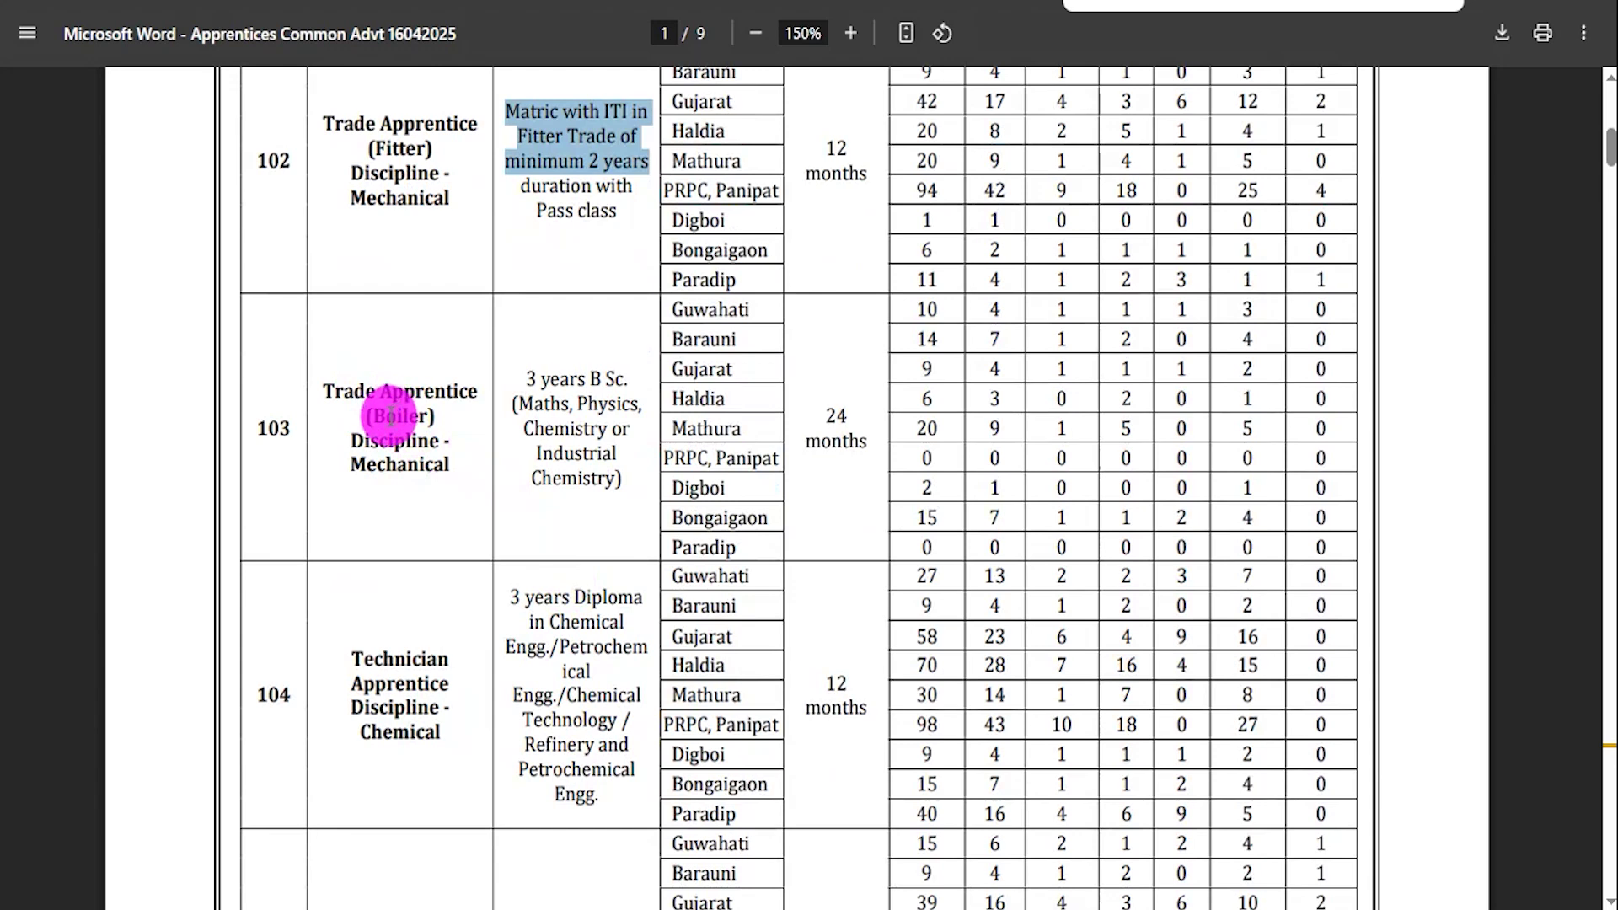
Step: Compare the required qualifications for post codes 103 to 106 and recheck the ITI requirement for code 102
drag(526, 378, 611, 440)
click(552, 403)
scroll(535, 527, down, 12)
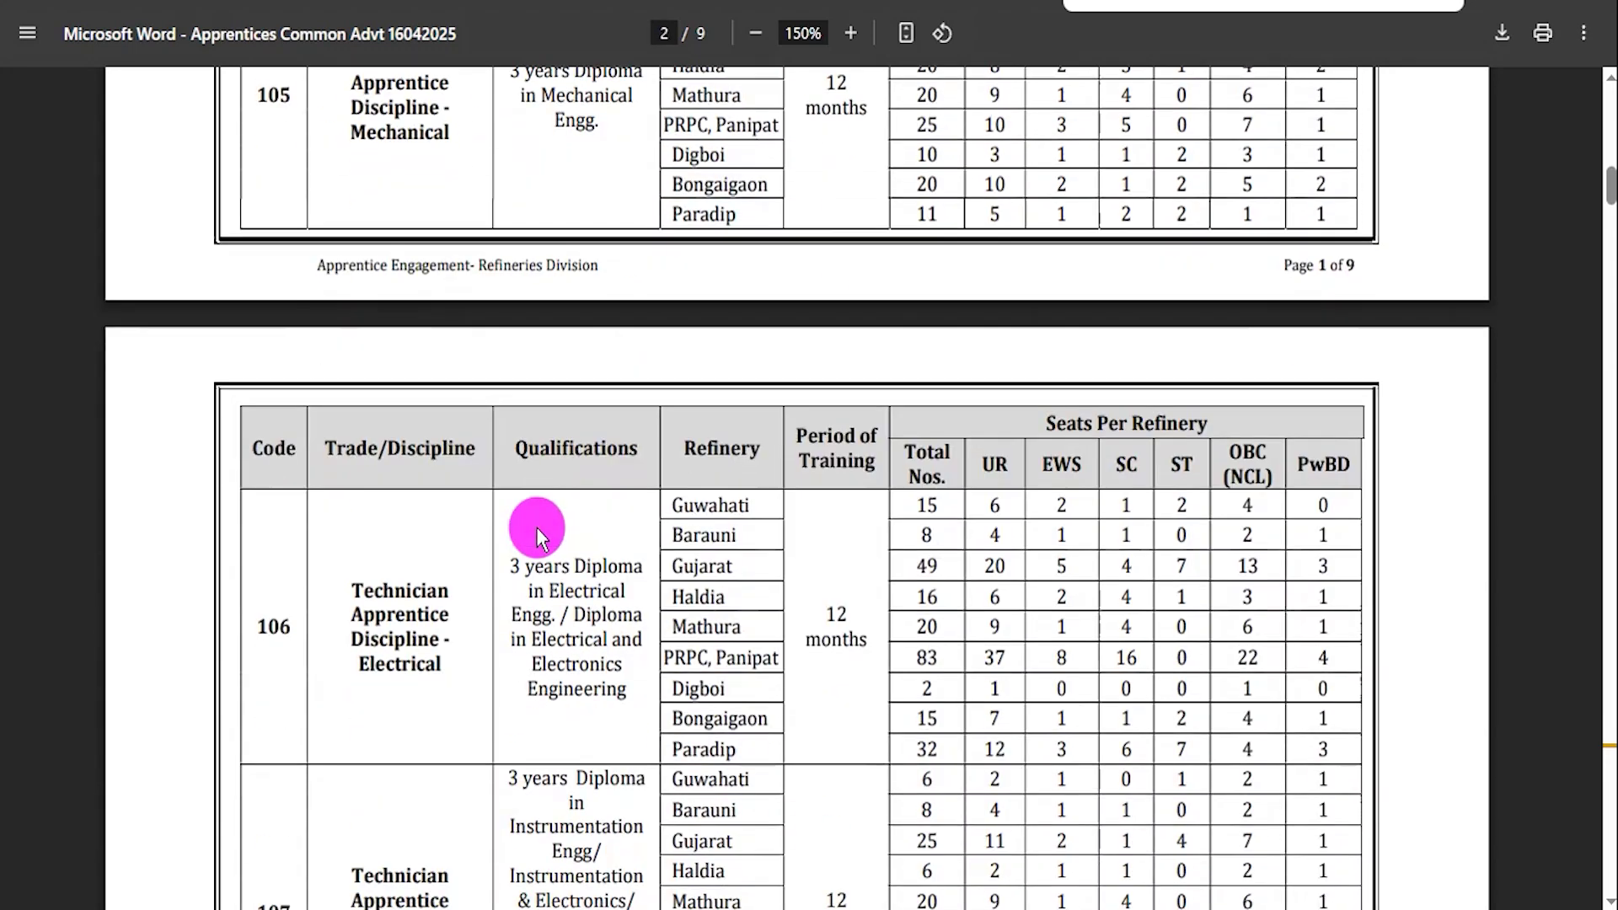
scroll(536, 527, up, 10)
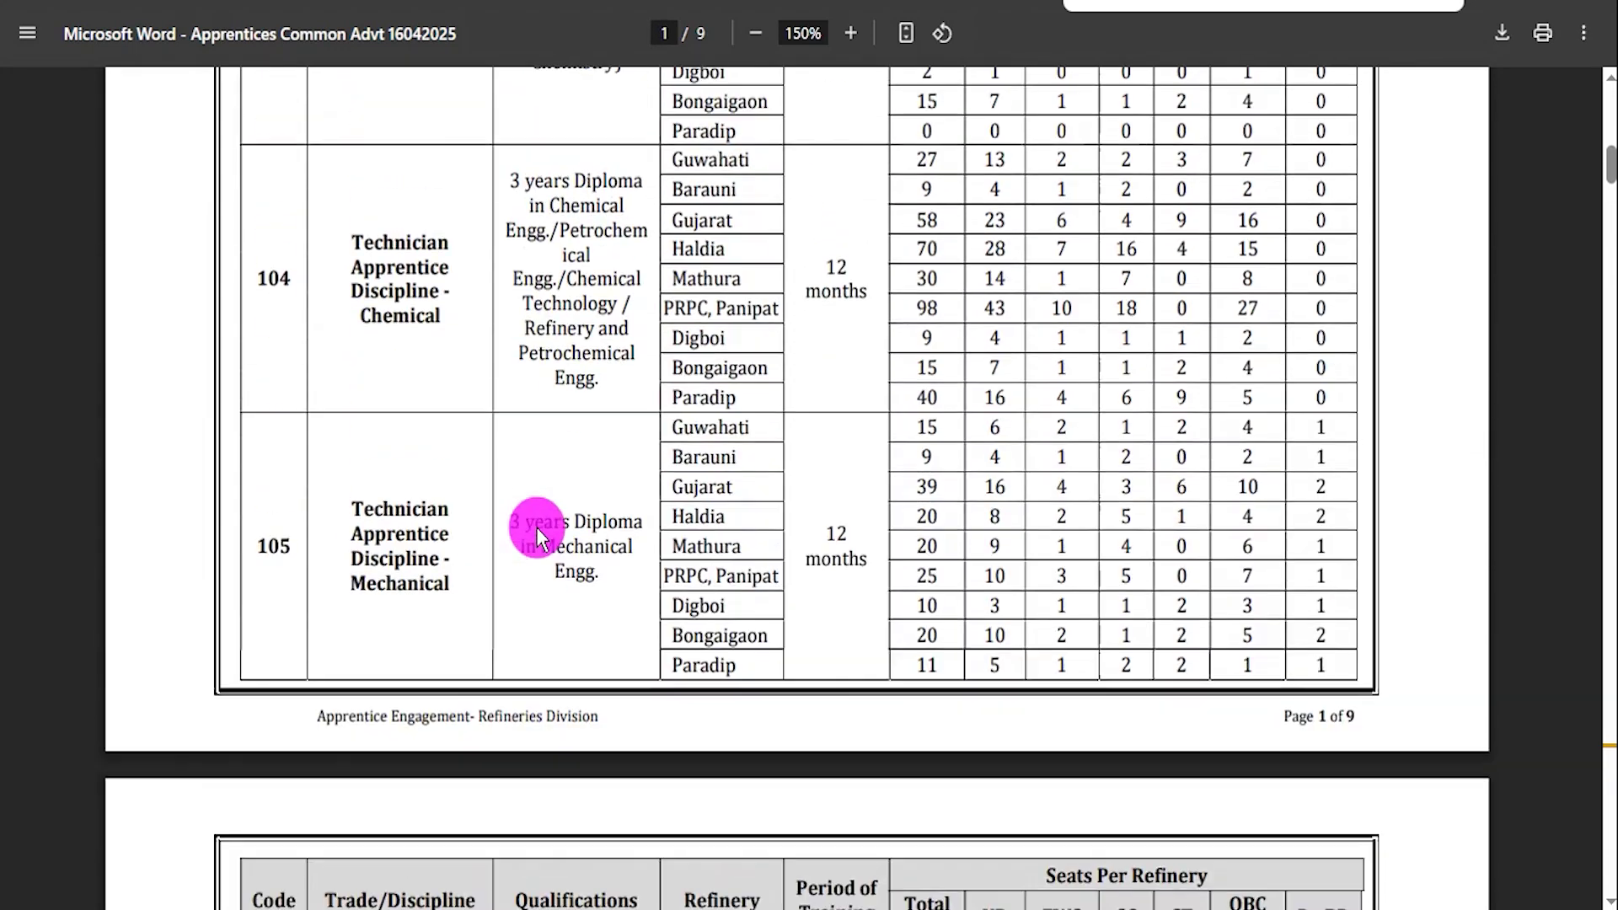
scroll(535, 527, up, 10)
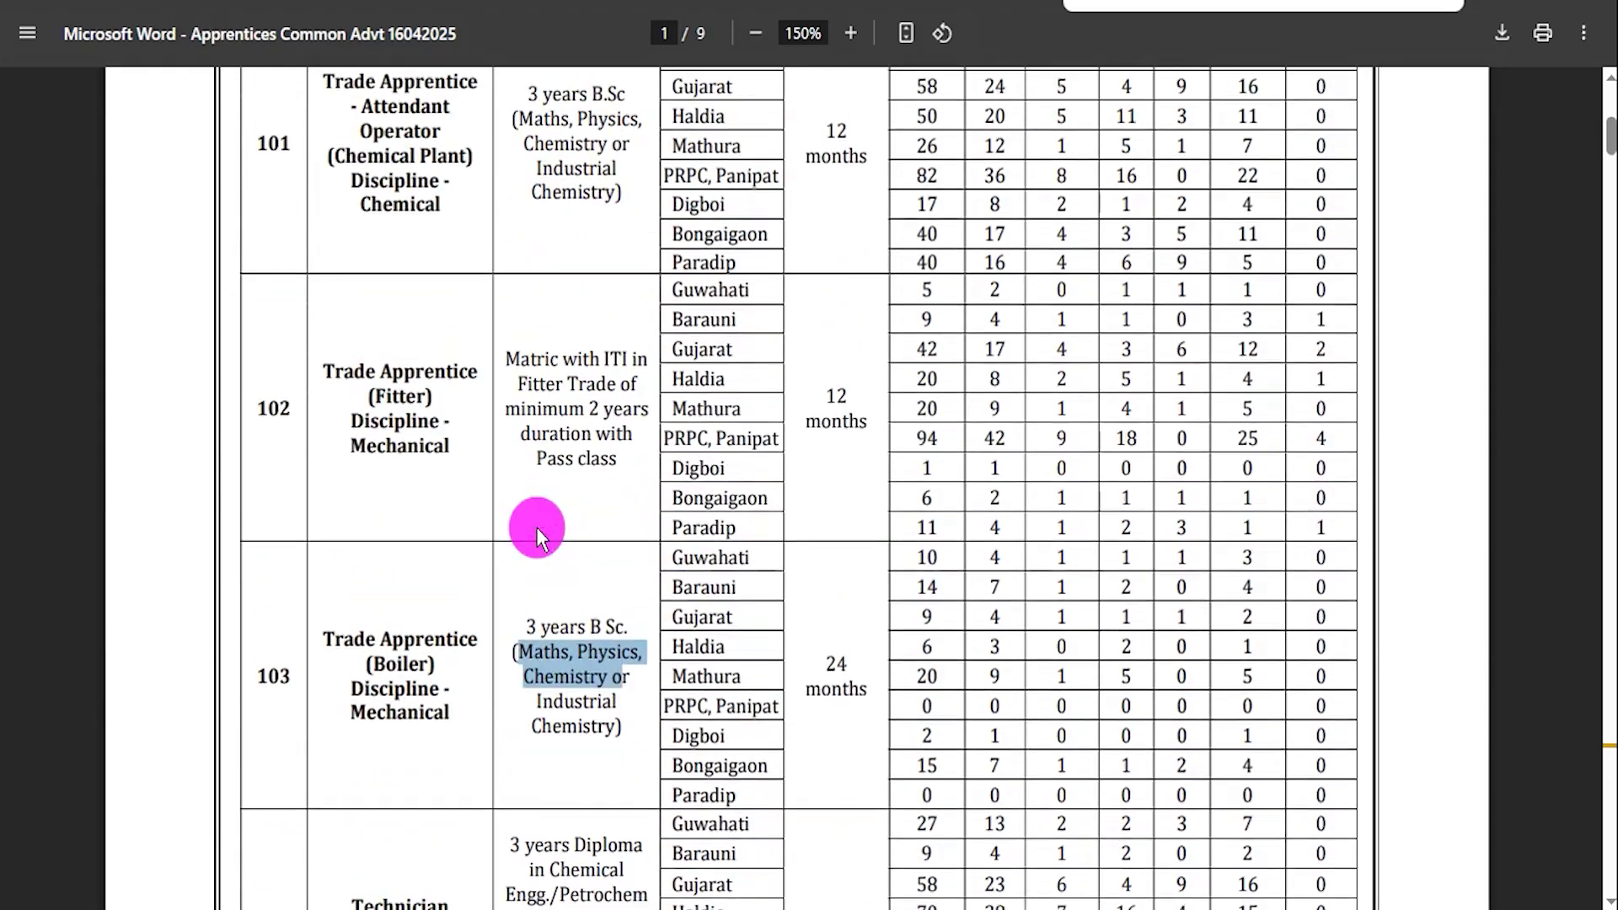
drag(527, 341, 589, 415)
click(621, 470)
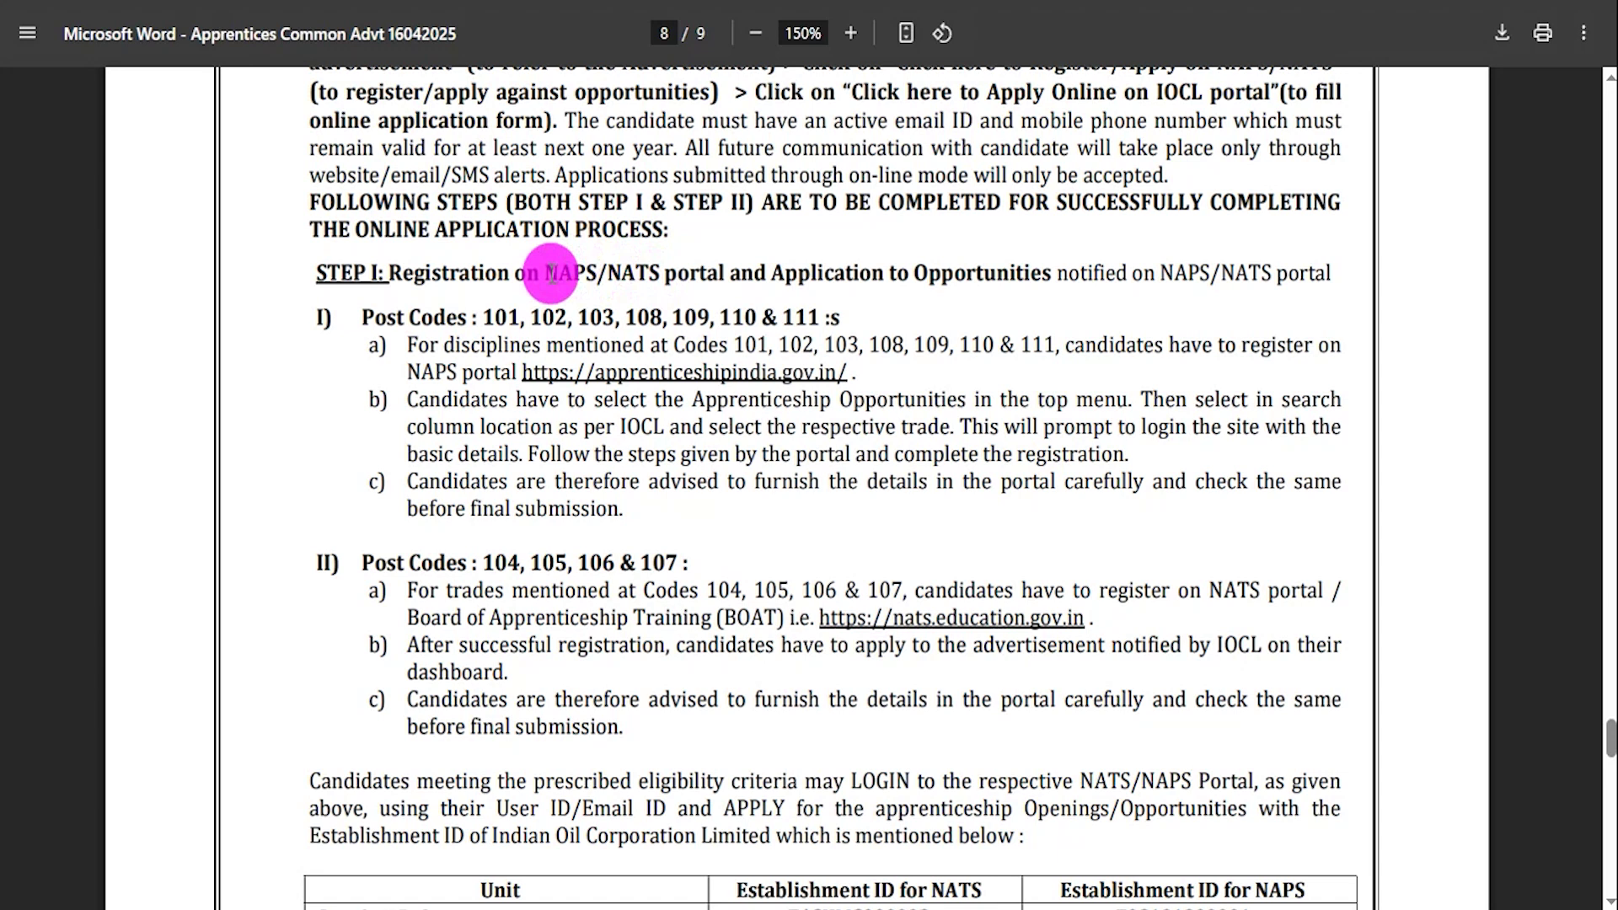
Step: Read the STEP I instructions on which post codes require registration on the NAPS portal and which on the NATS portal
drag(543, 273, 657, 274)
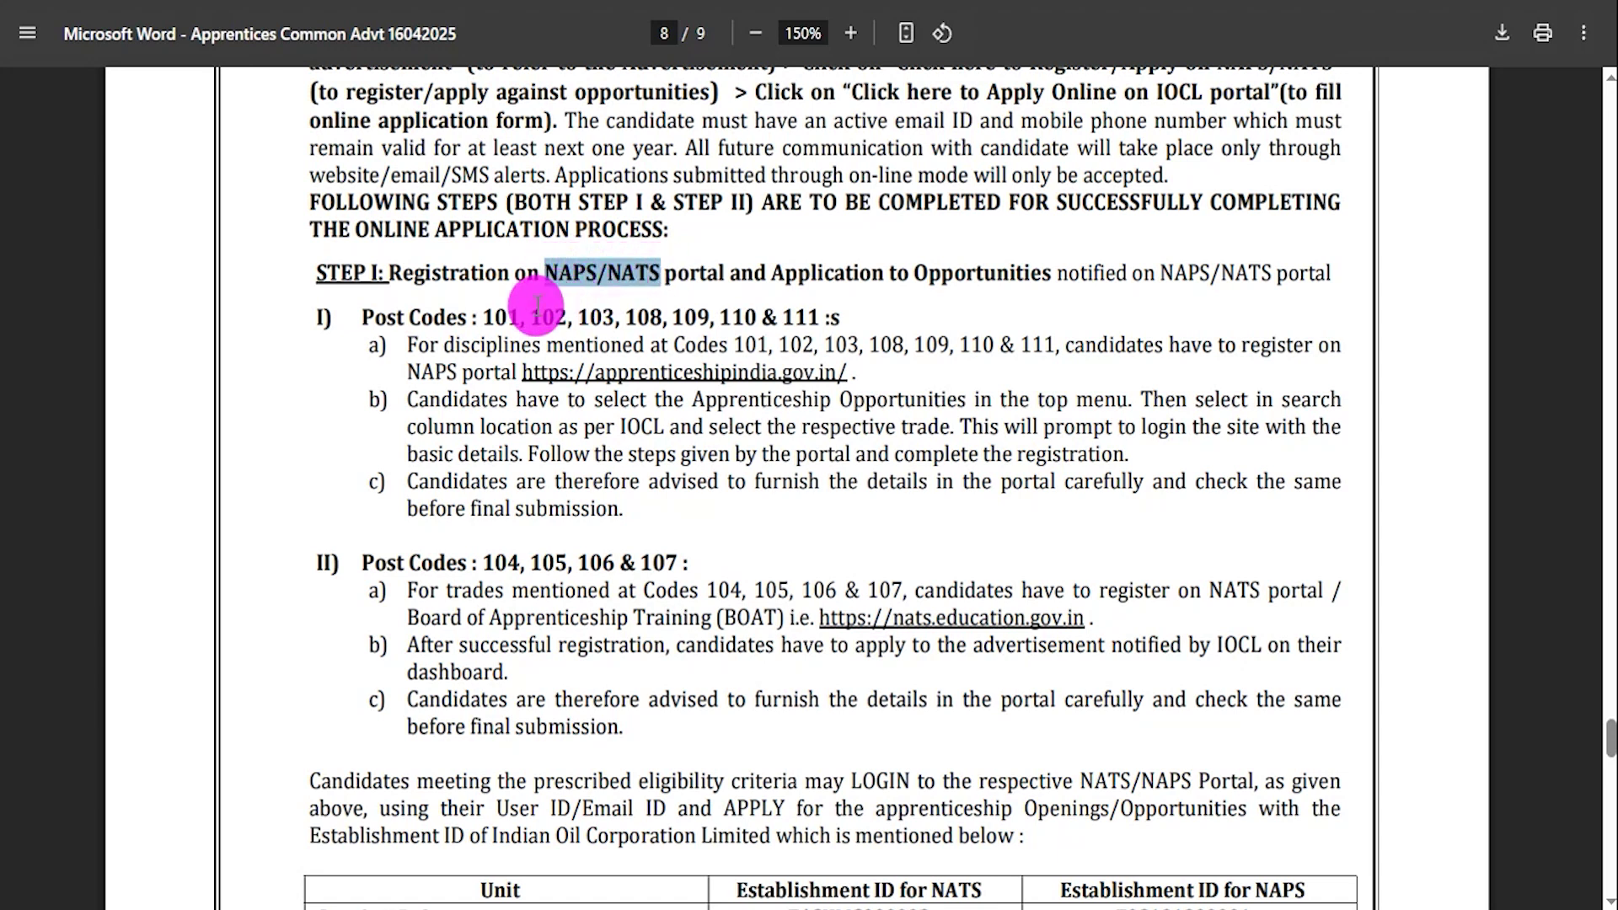
drag(495, 317, 800, 317)
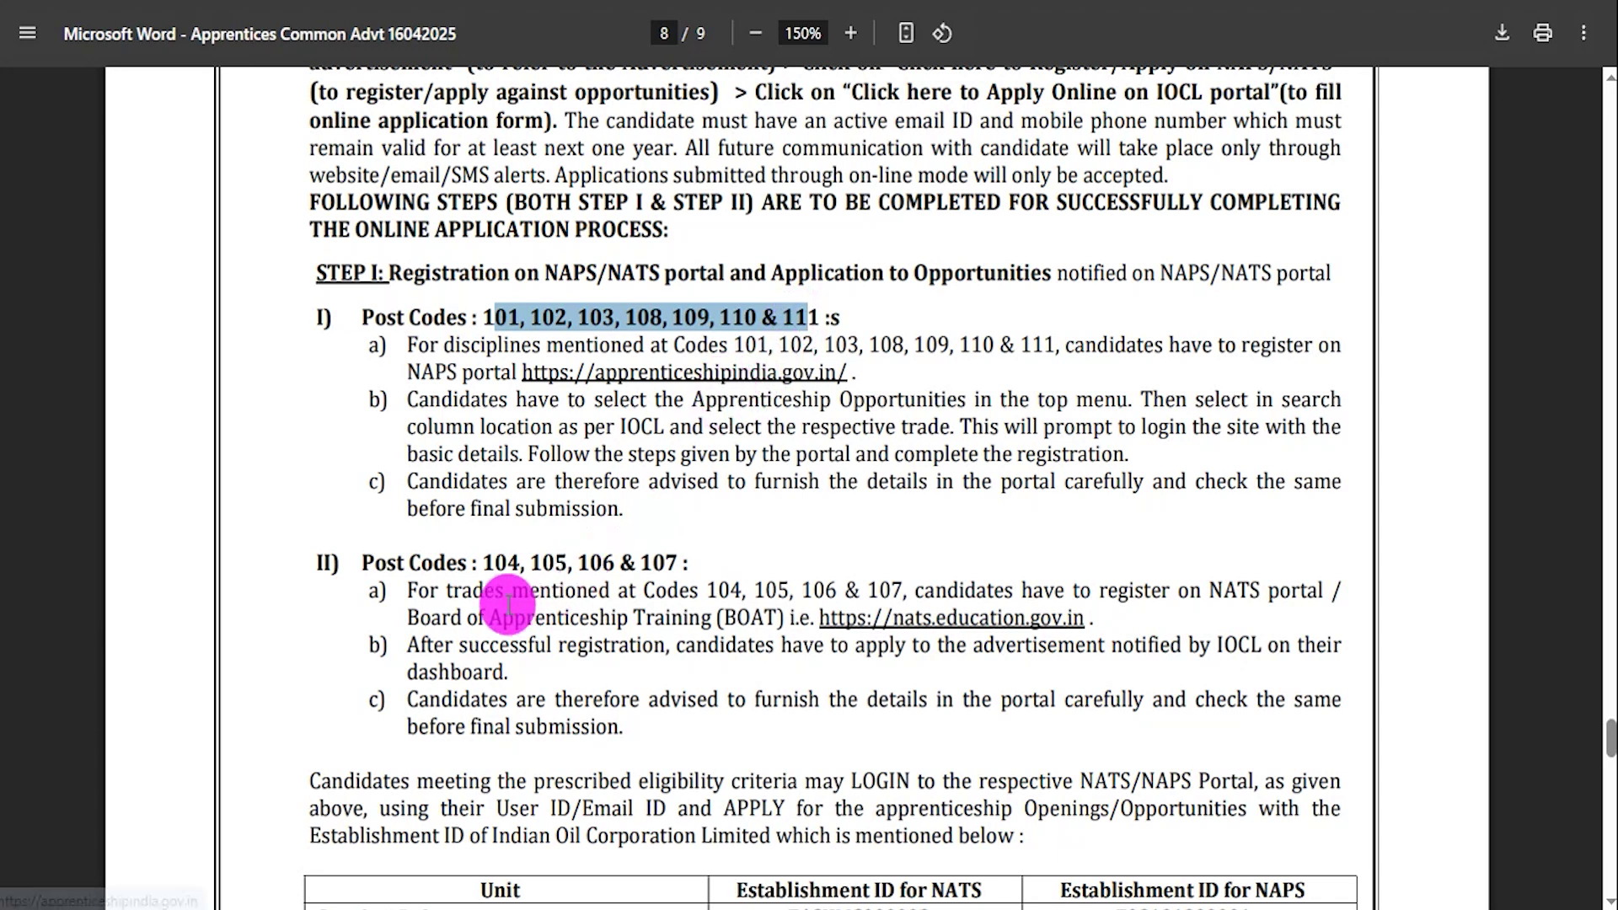
drag(485, 562, 666, 561)
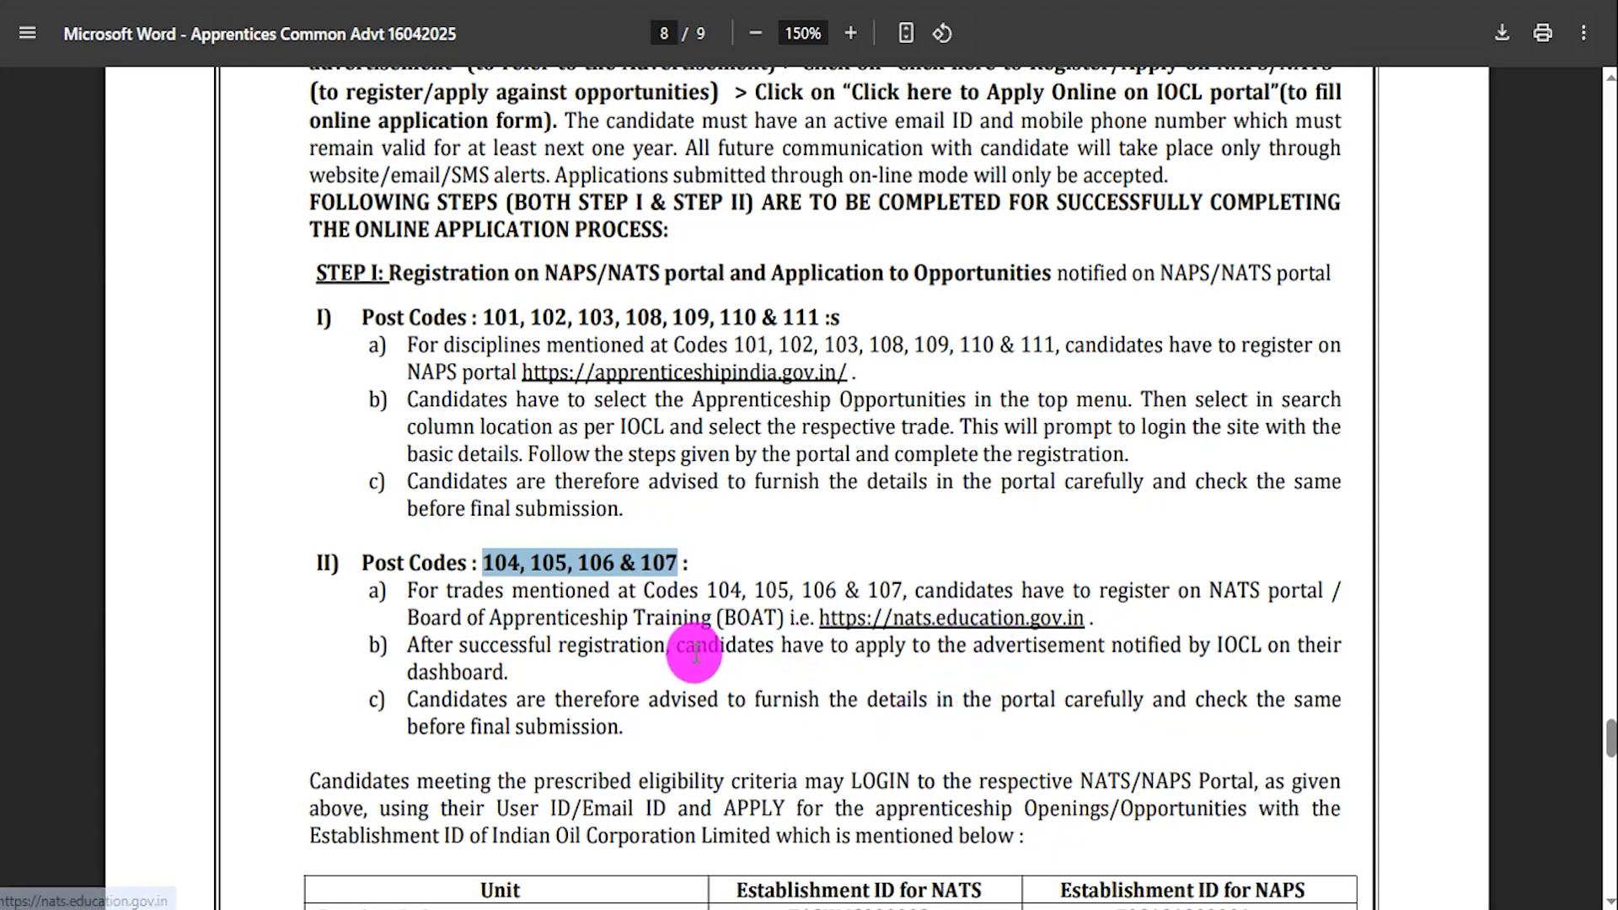
drag(684, 645, 752, 655)
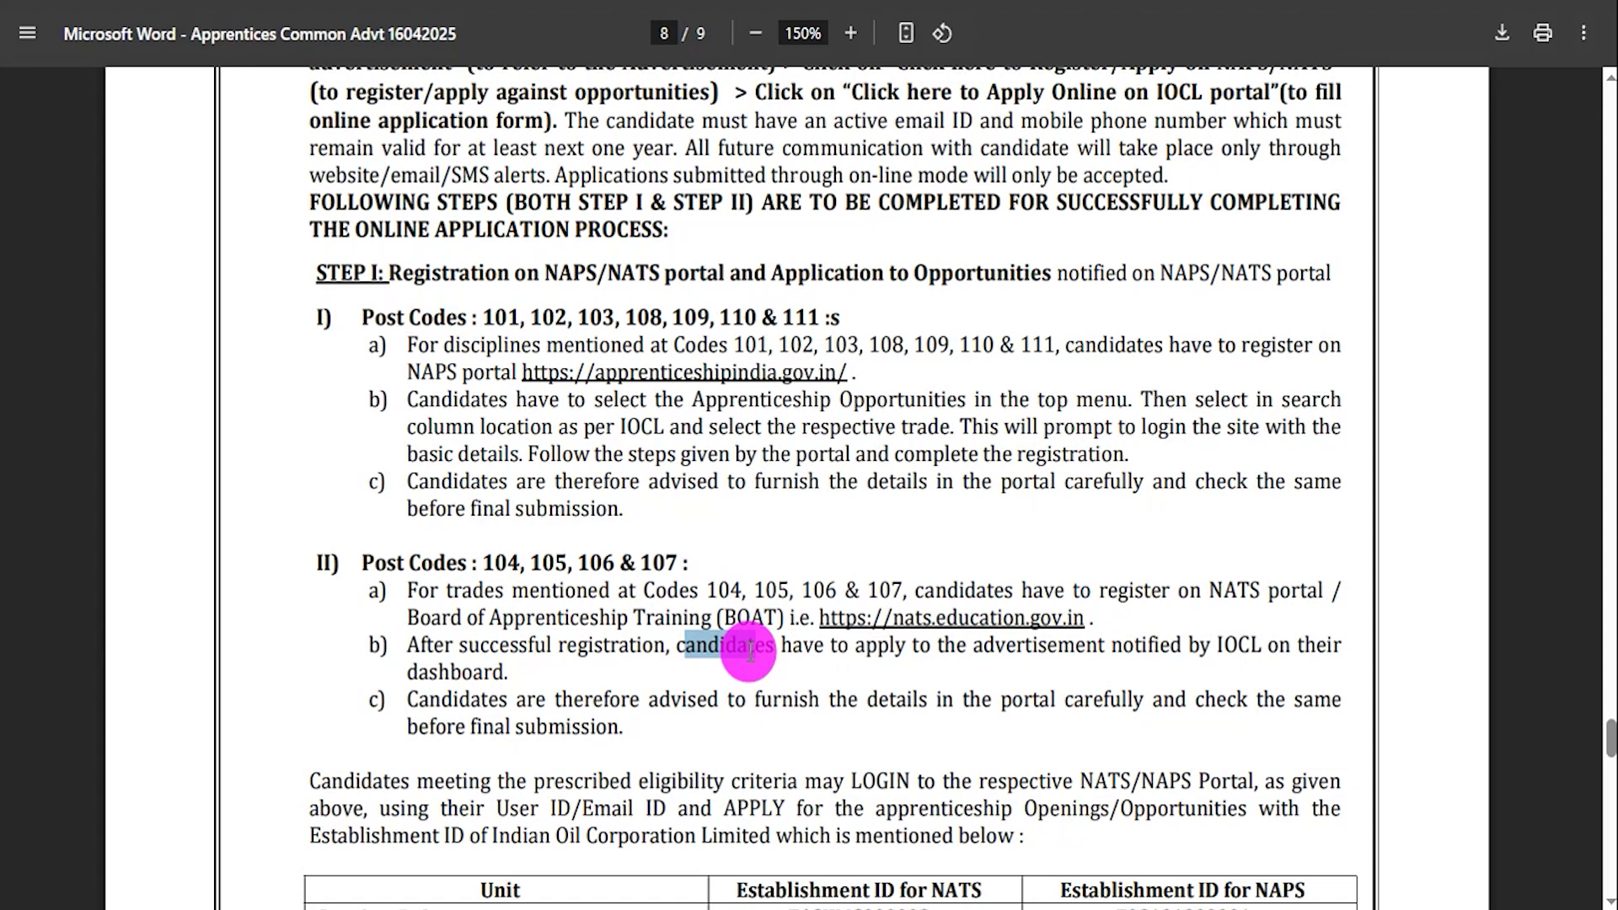
drag(749, 650, 755, 651)
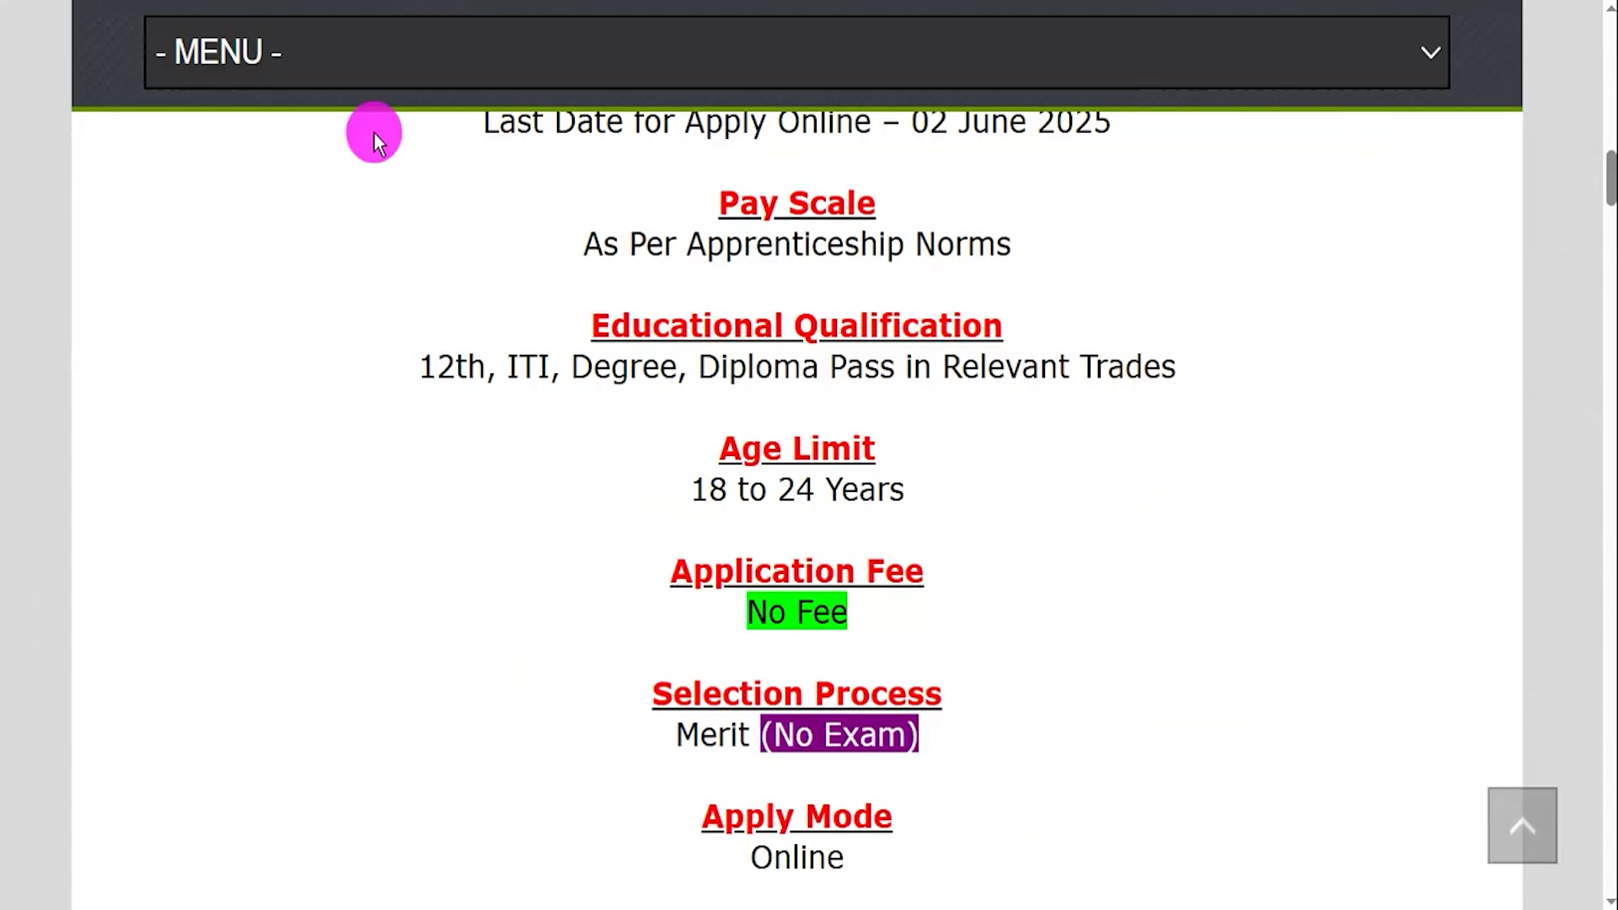
Step: Find the NAPS and NATS registration links under Important Links on the job information web page
scroll(867, 643, down, 8)
drag(561, 579, 969, 587)
drag(570, 619, 903, 636)
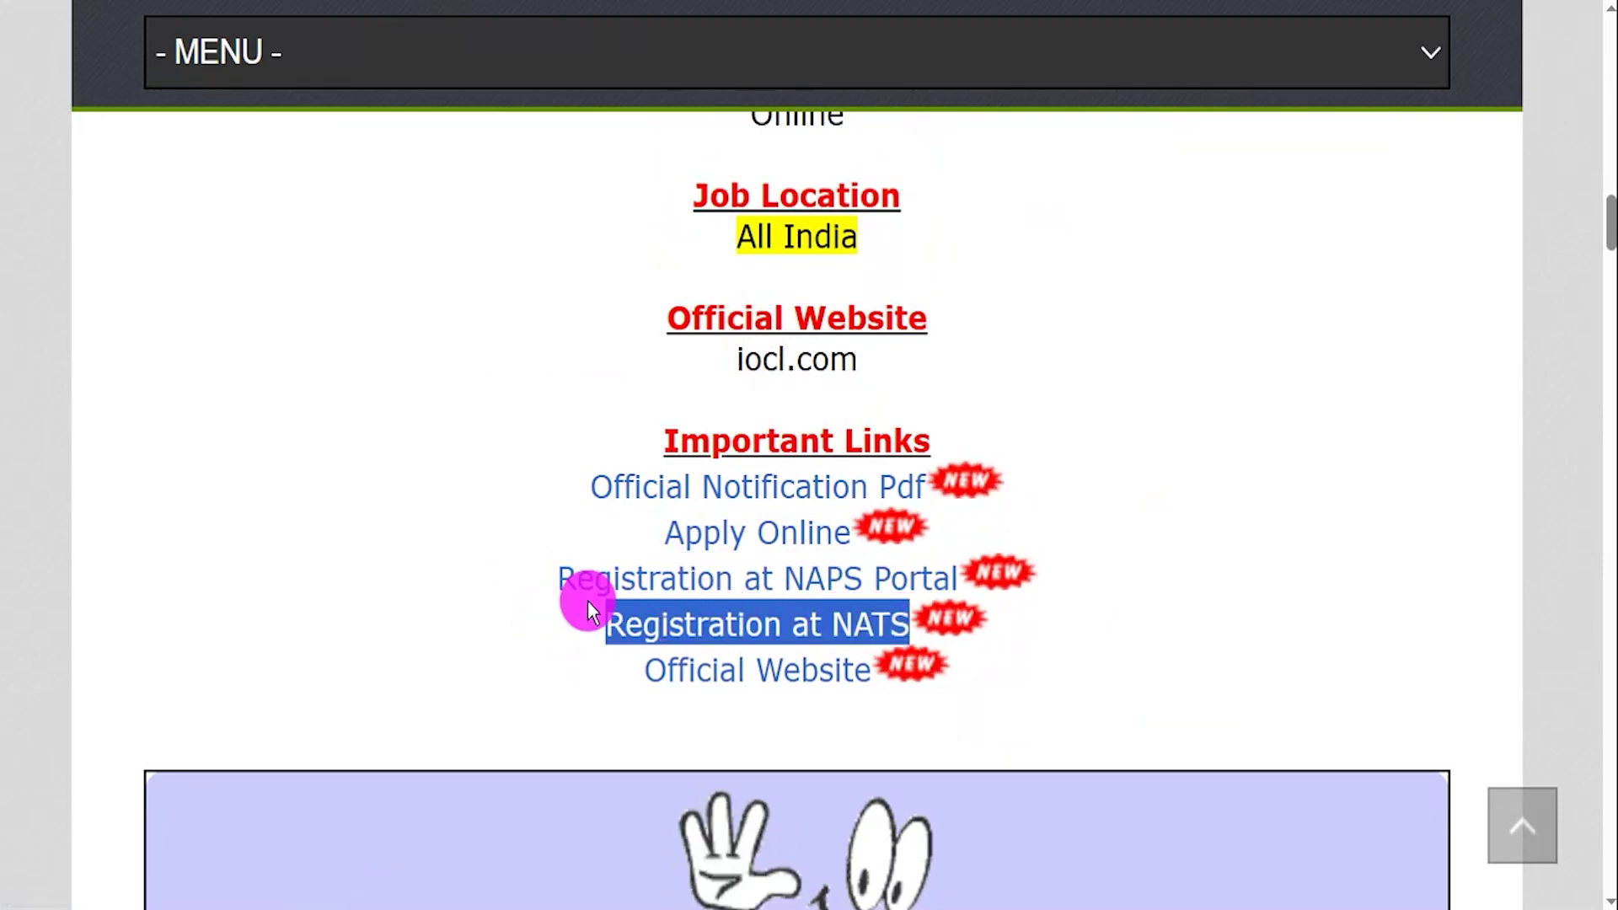
drag(522, 573, 968, 578)
drag(596, 633, 838, 619)
scroll(808, 621, up, 10)
scroll(813, 633, up, 3)
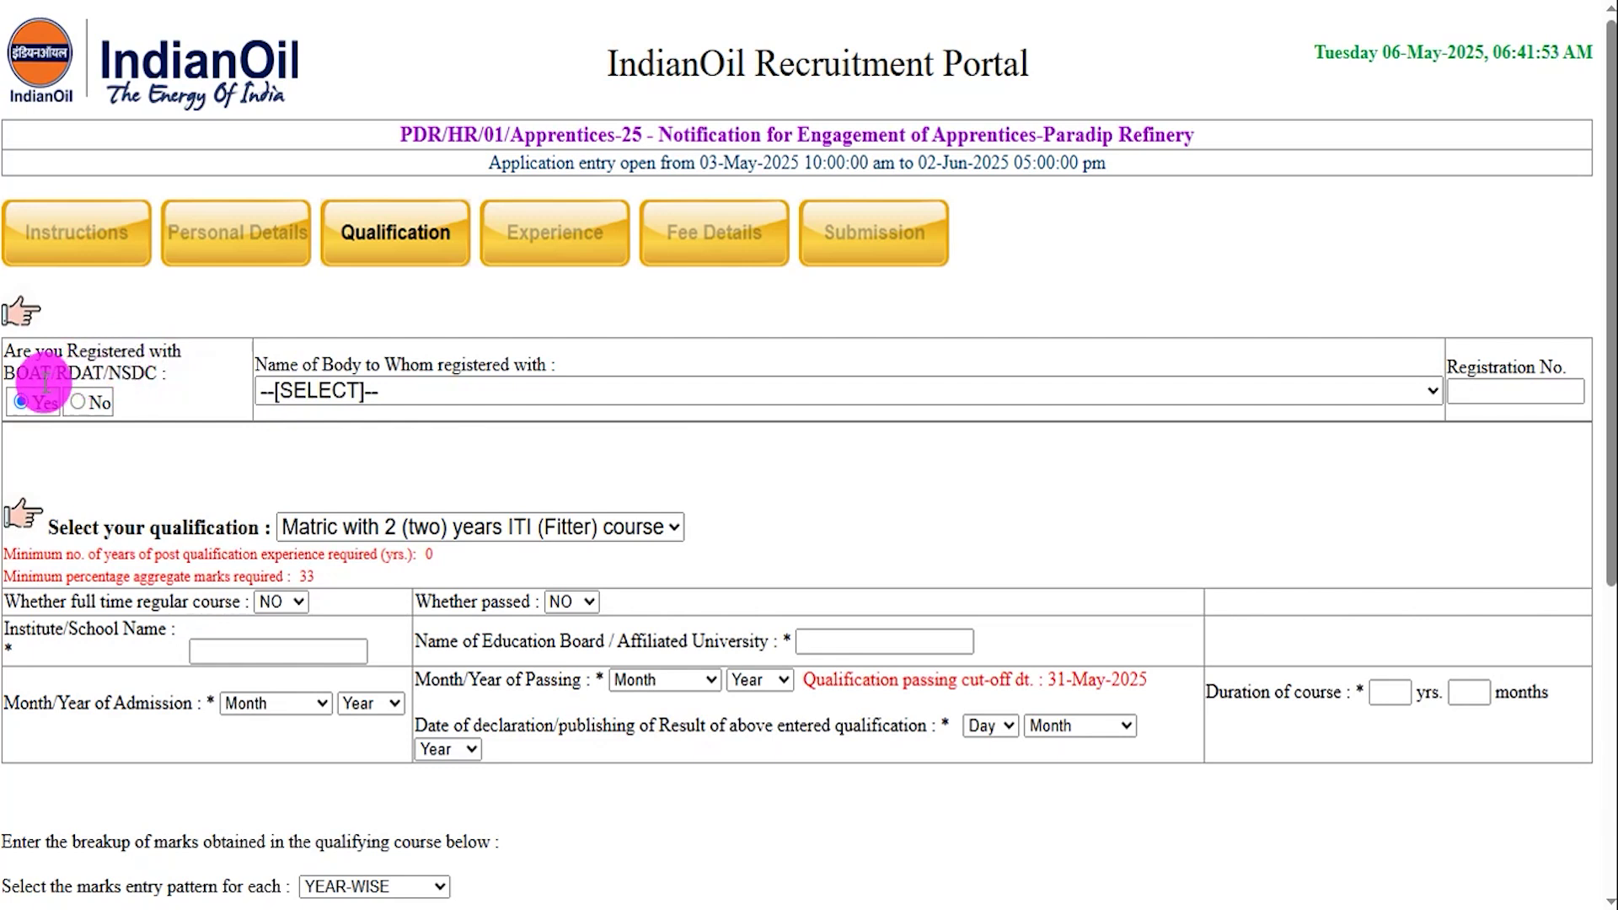
Step: In the Qualification section, set the registering body to Board of Apprenticeship Training(BOAT) and place the cursor in the Registration No. field
click(345, 389)
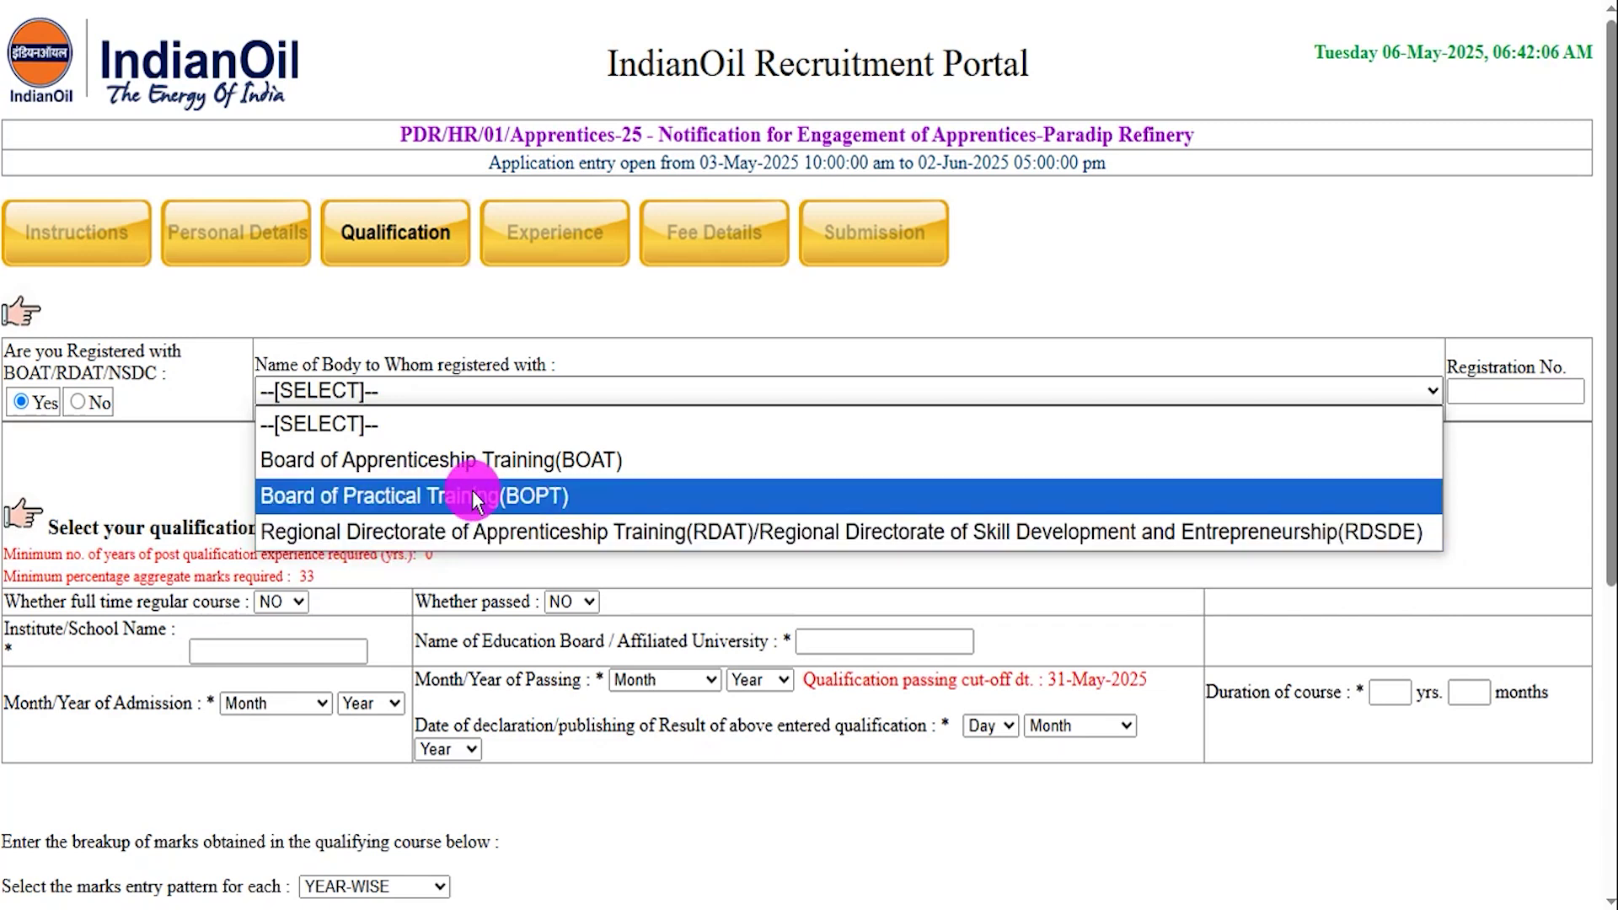
click(490, 461)
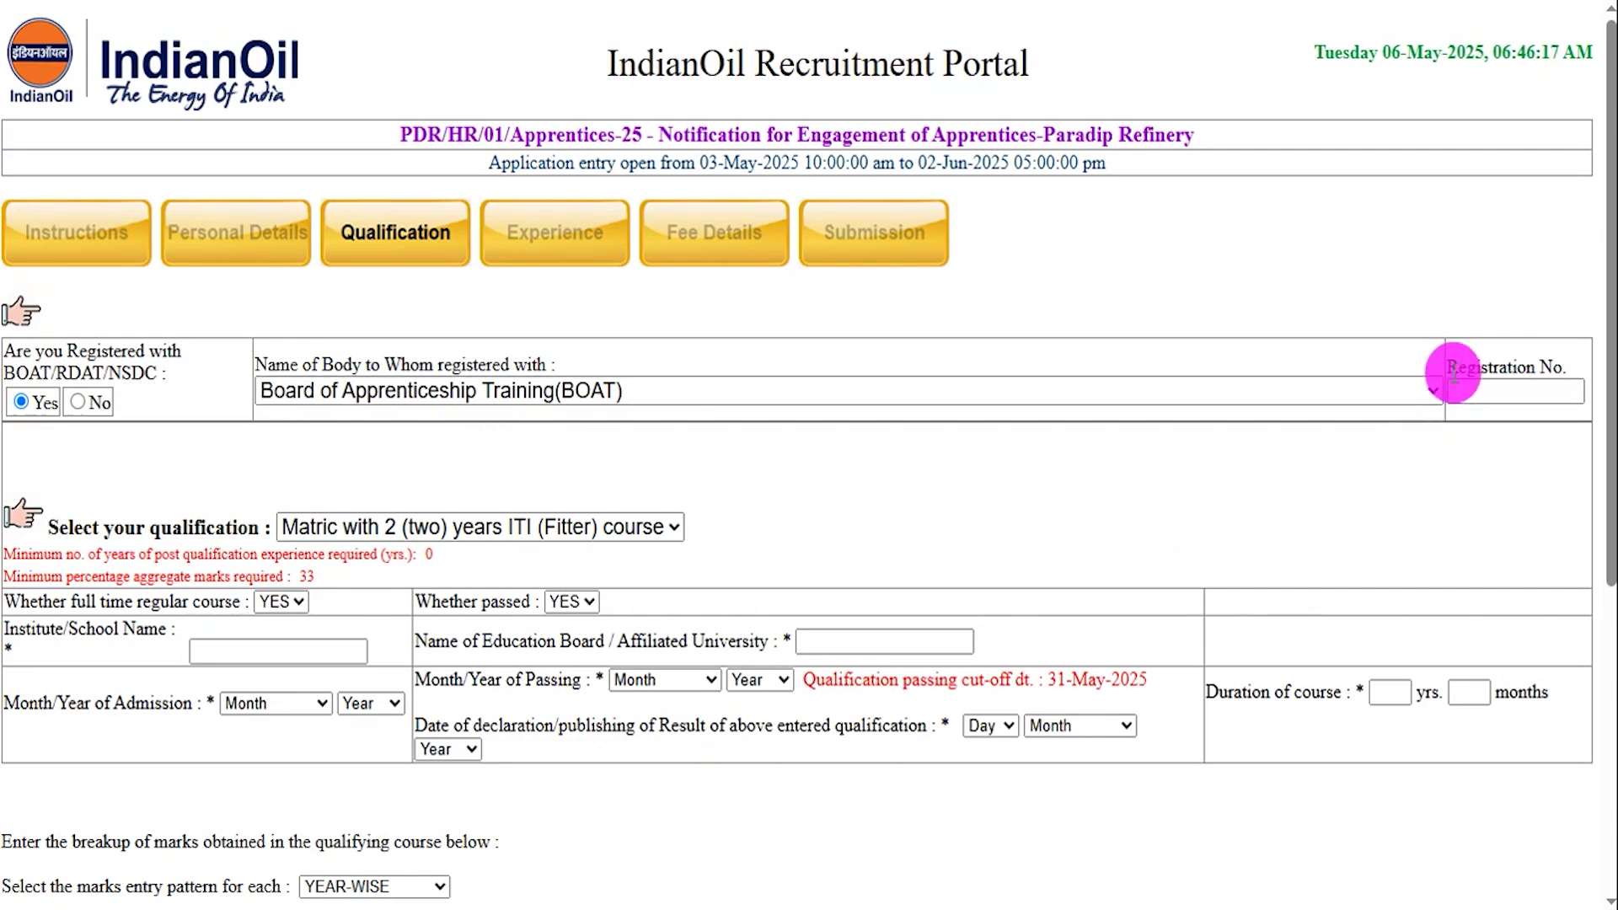
drag(1444, 369, 1517, 390)
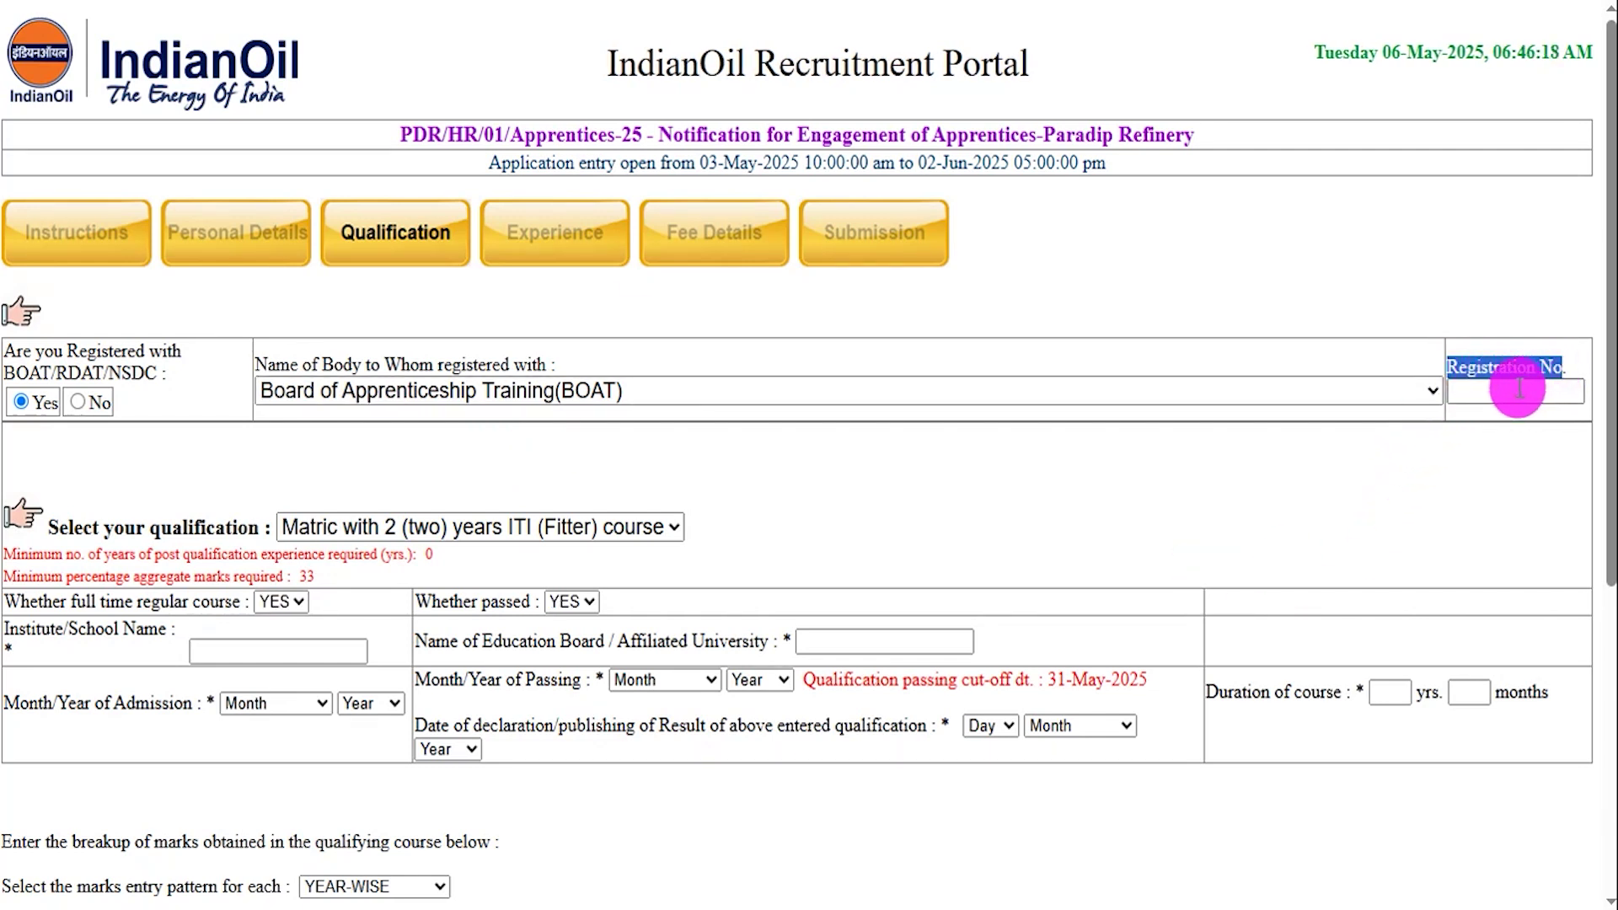
click(1519, 390)
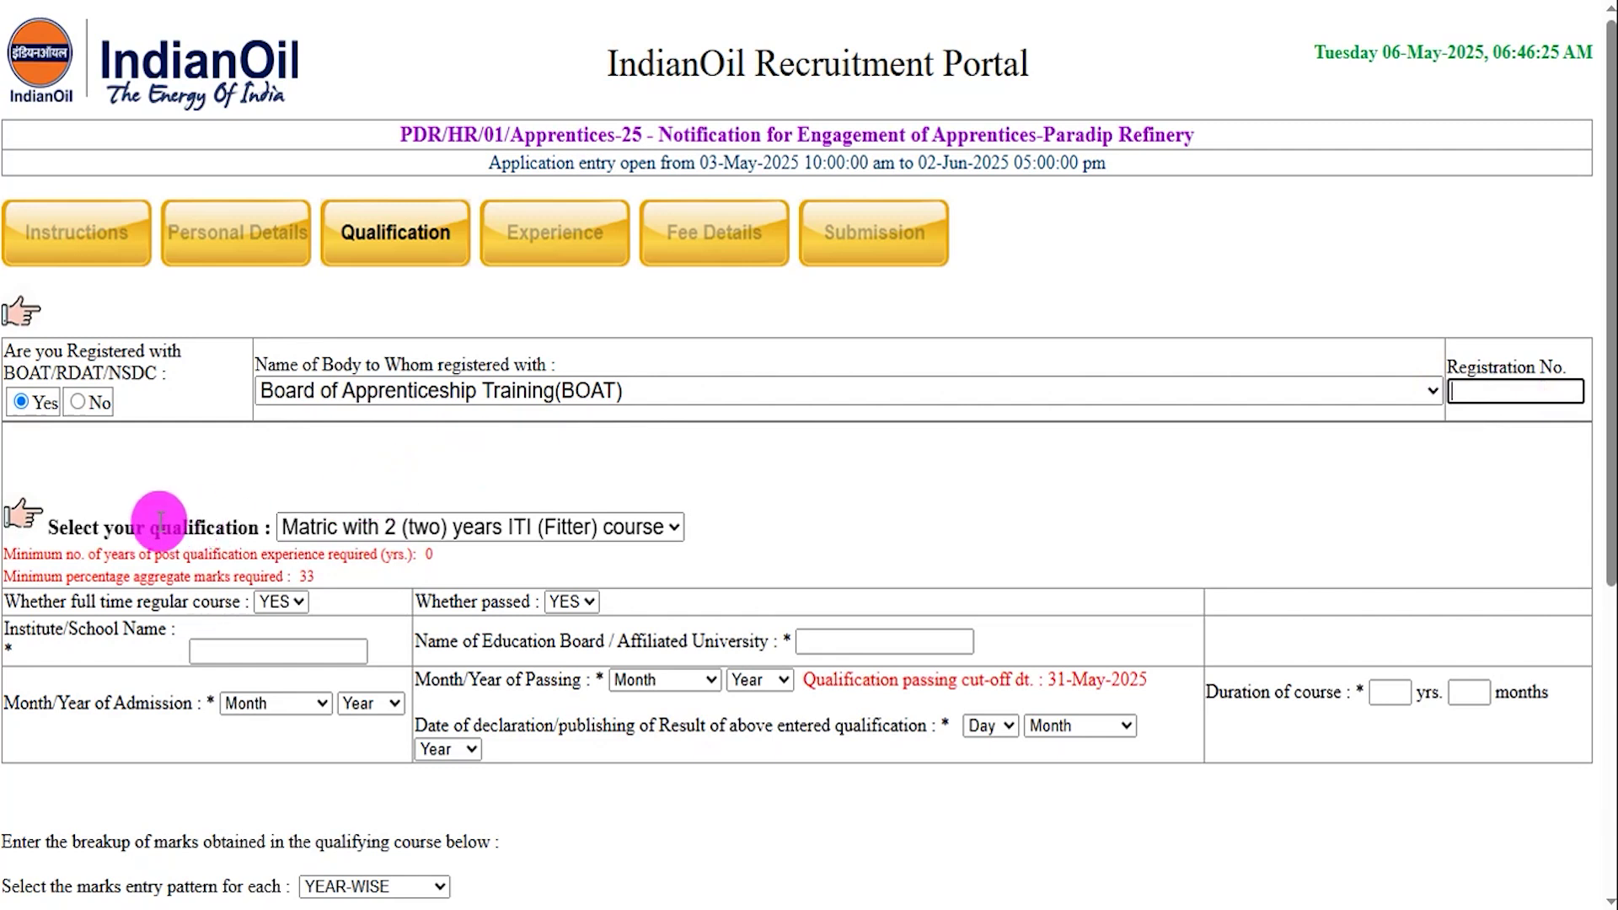
Step: Check the options offered for the Fitter ITI qualification, full-time regular course and whether passed
drag(74, 526, 214, 525)
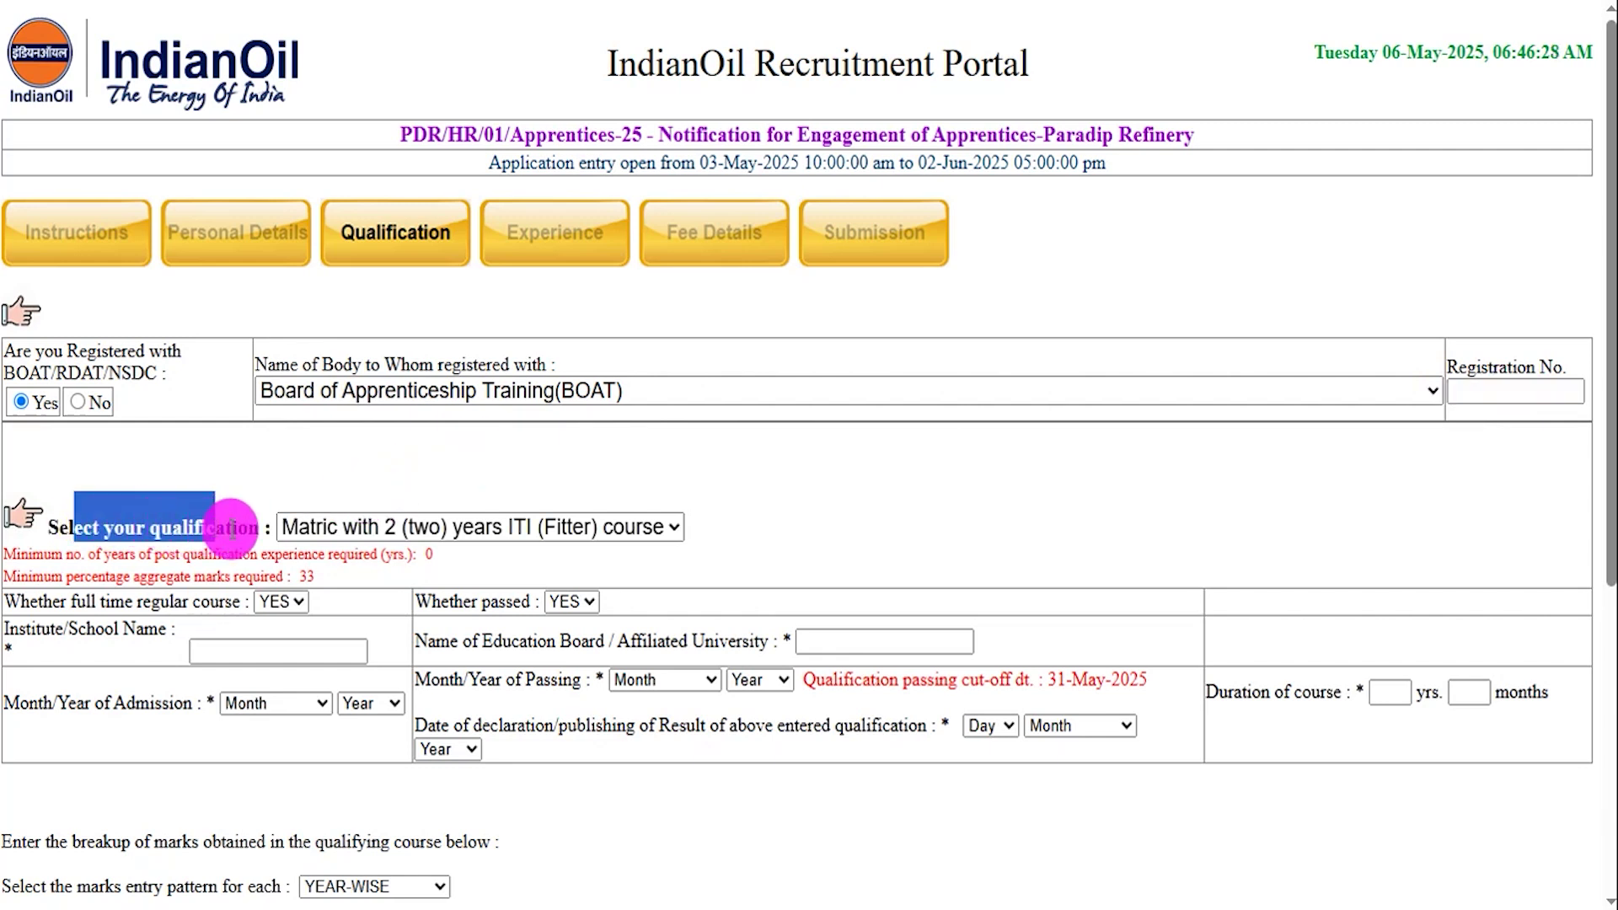
click(428, 538)
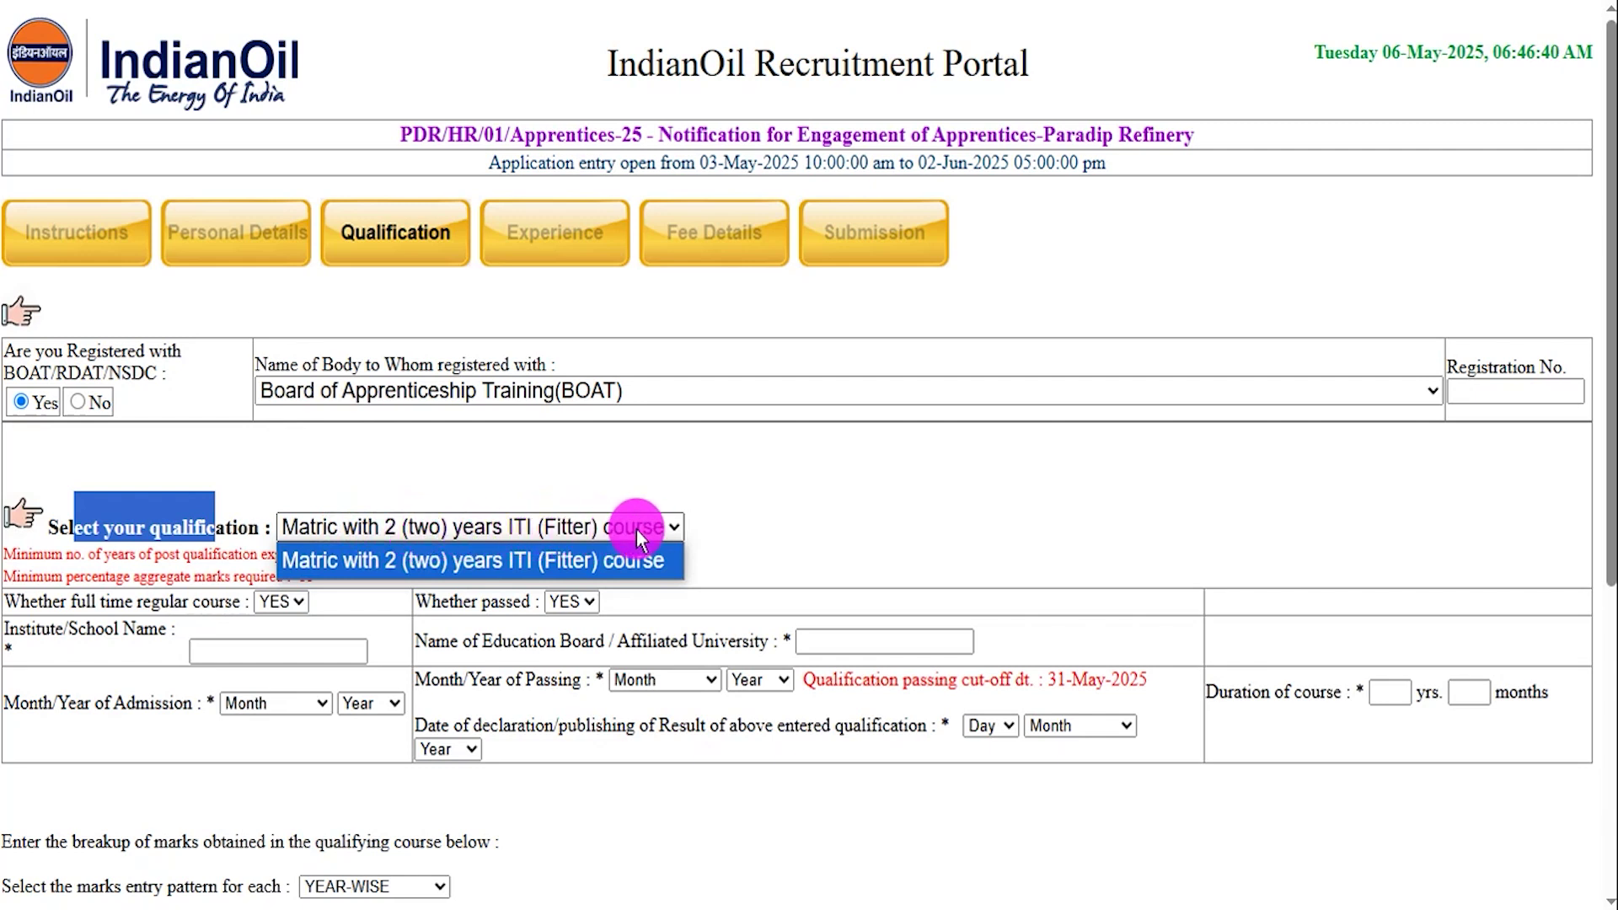
click(765, 526)
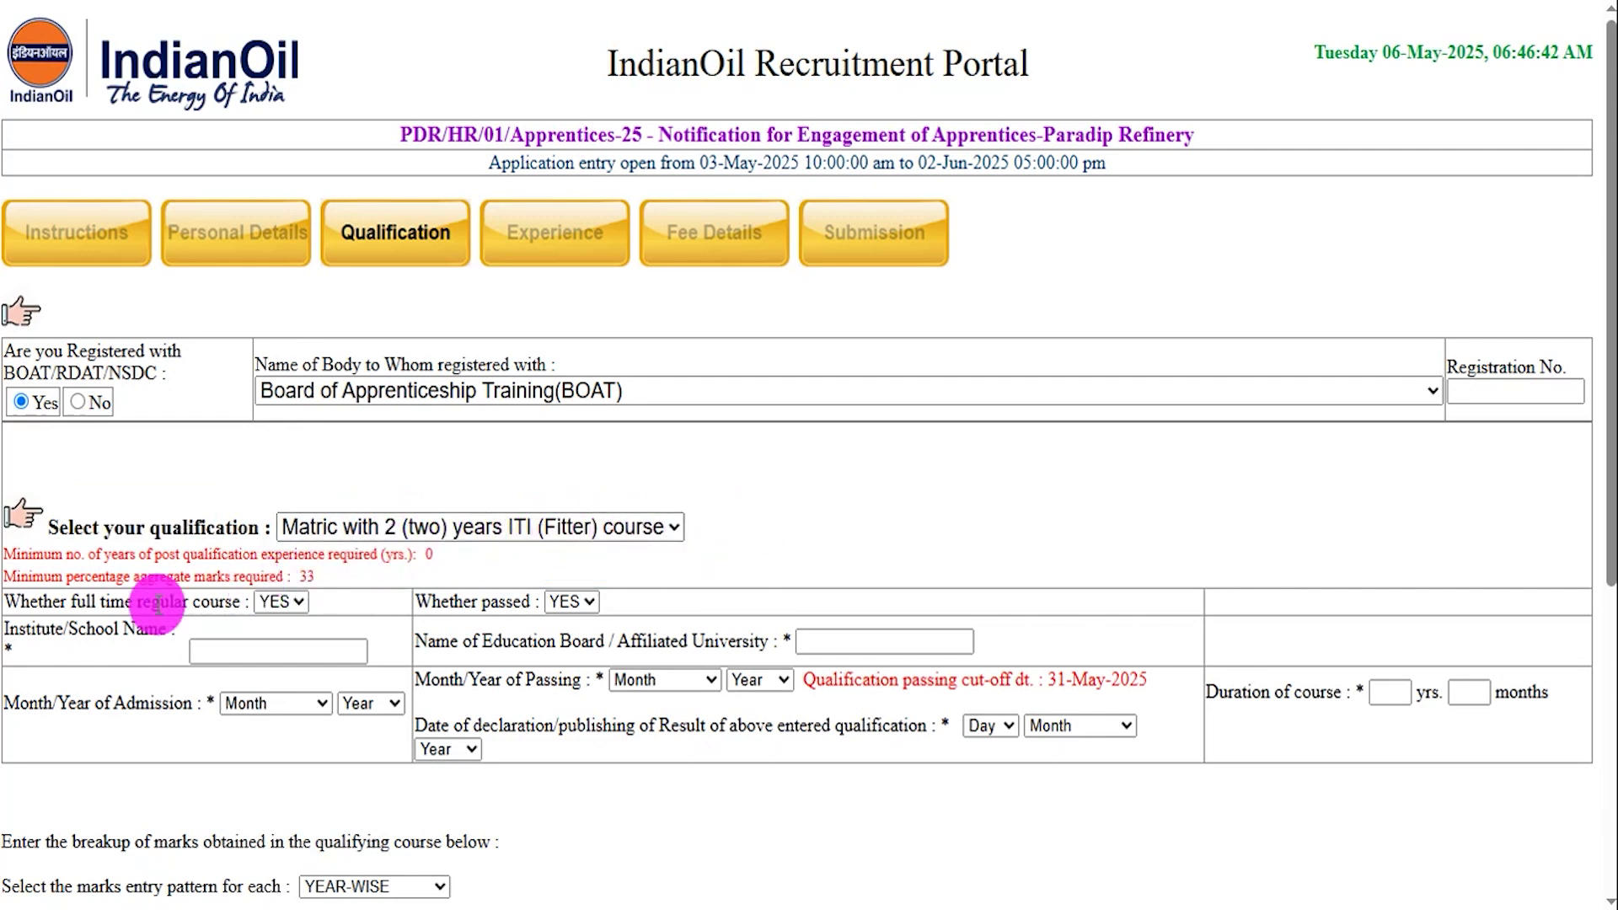
drag(61, 598, 187, 601)
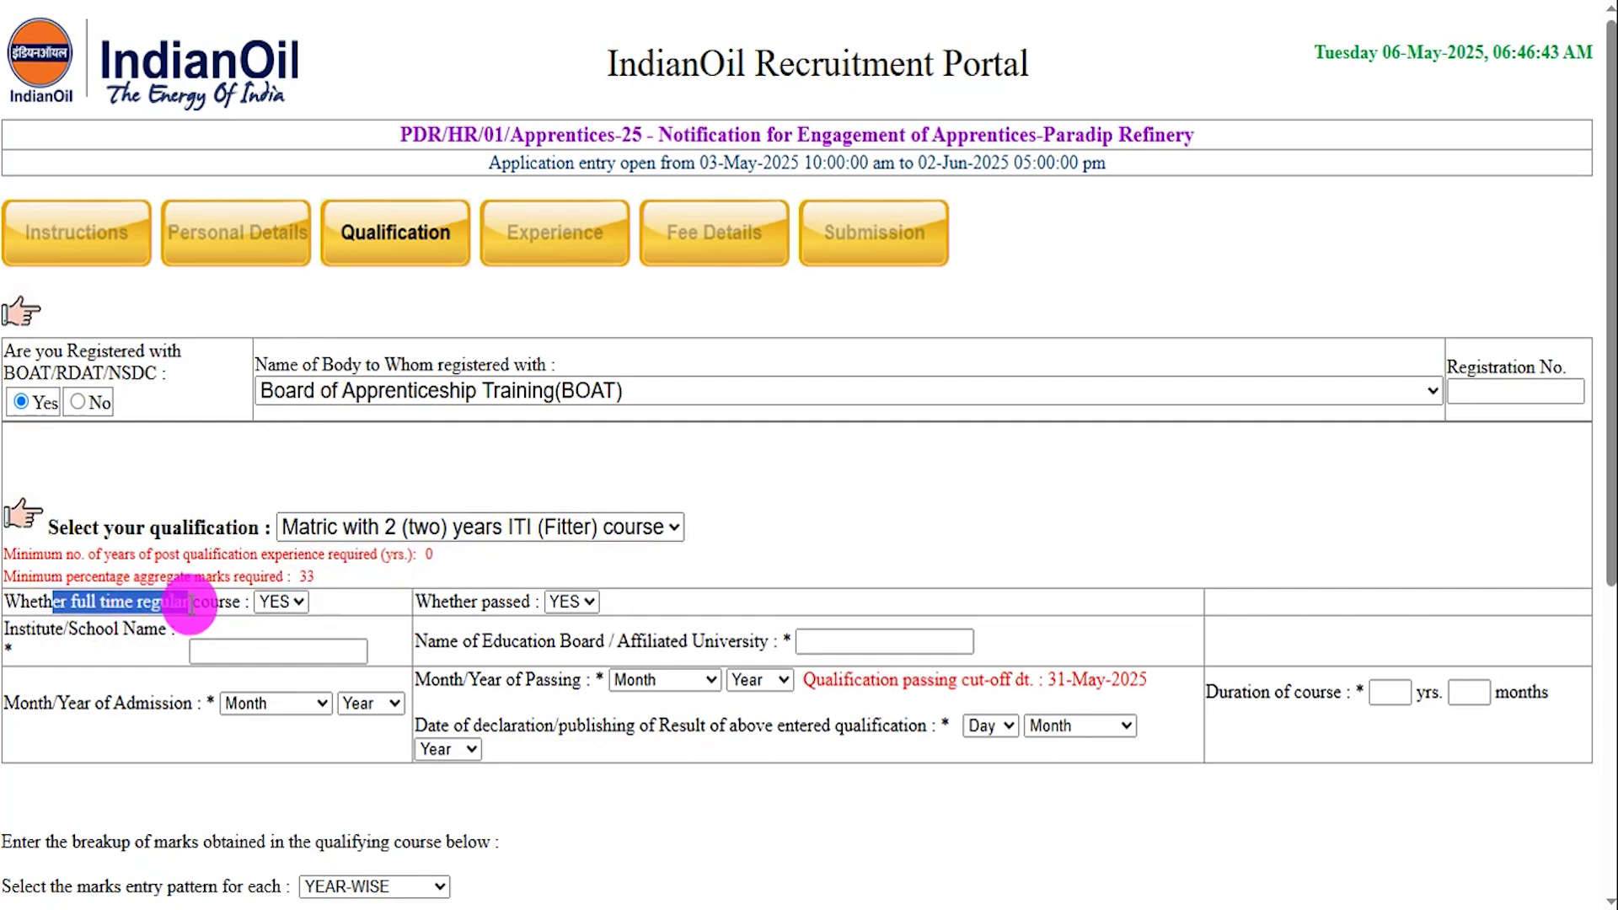
click(278, 602)
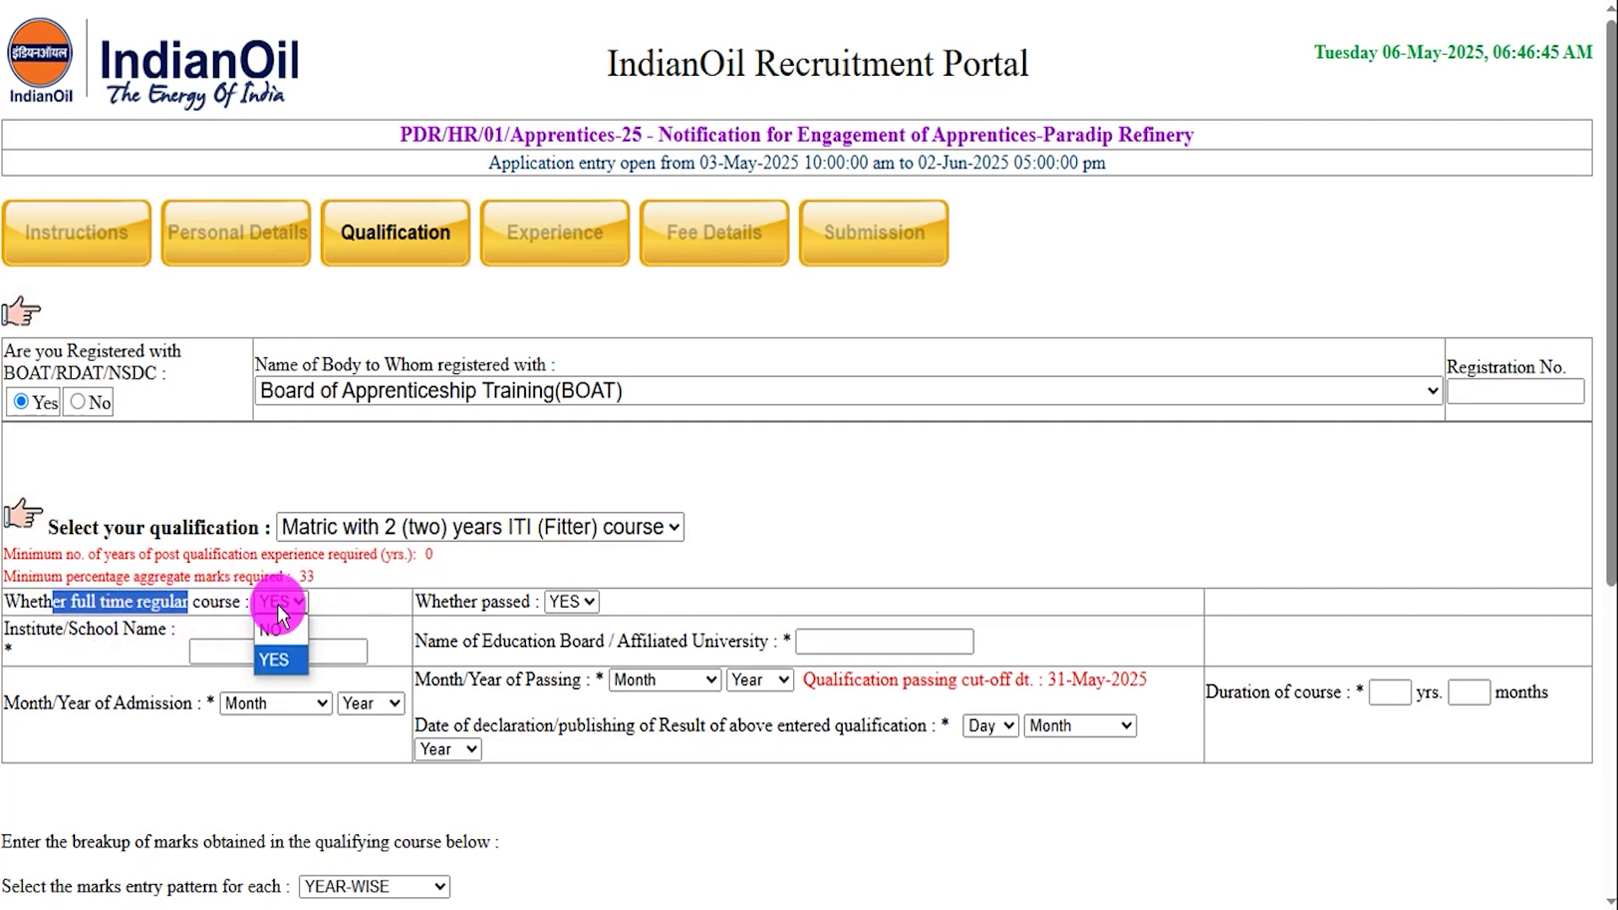
click(722, 559)
click(565, 603)
click(606, 633)
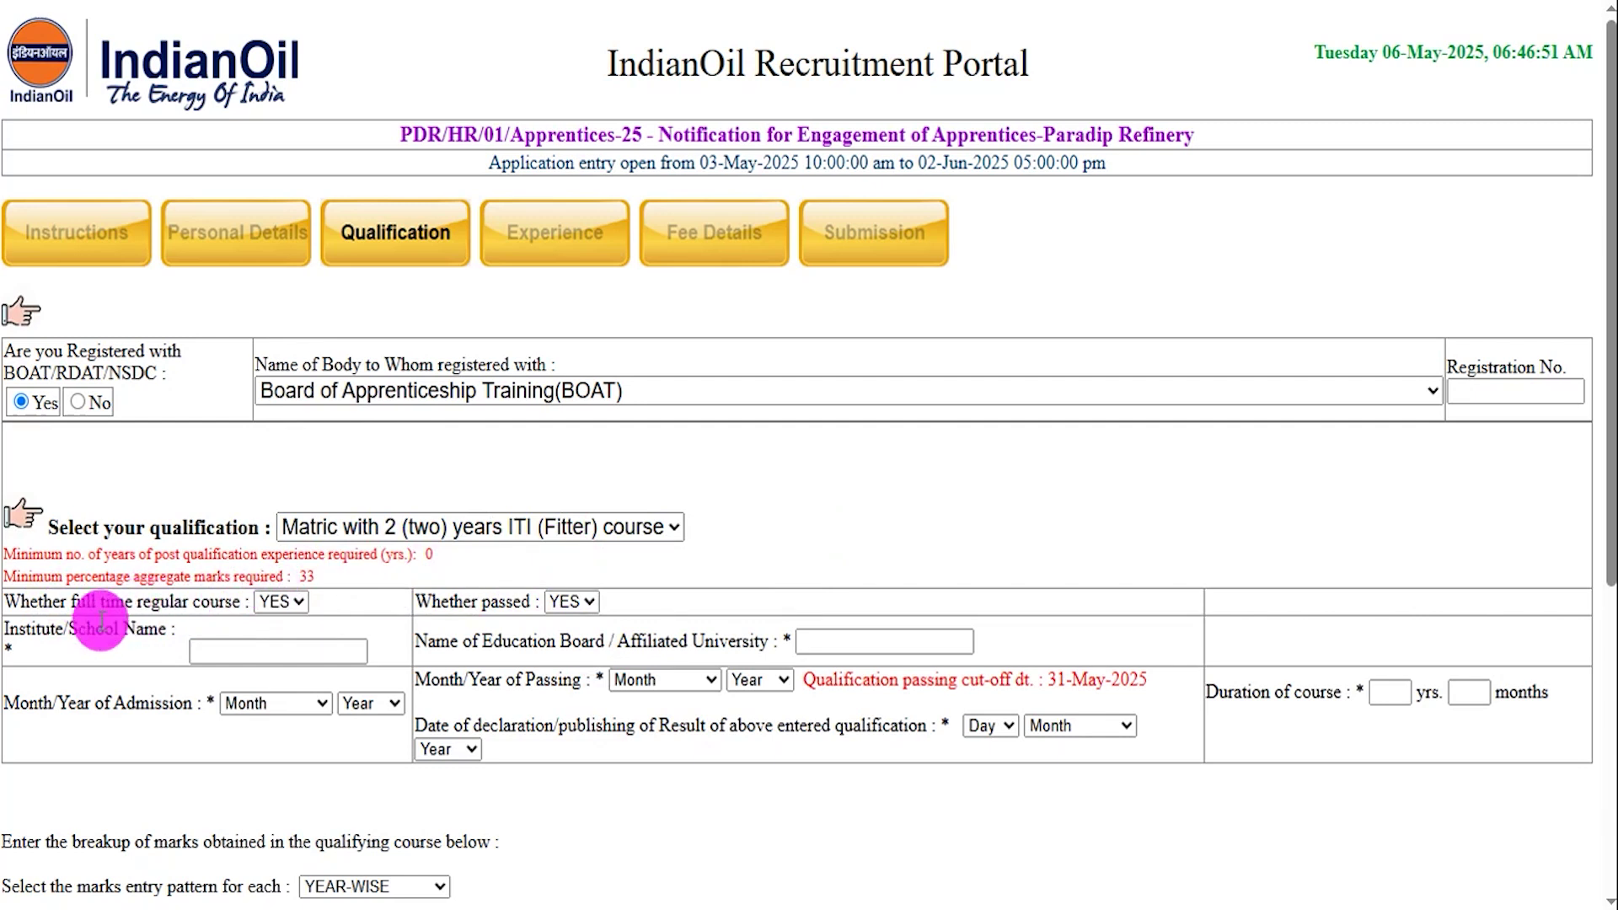
Step: Review the Institute/School Name and Name of Education Board / Affiliated University fields without filling them in
drag(27, 629, 122, 628)
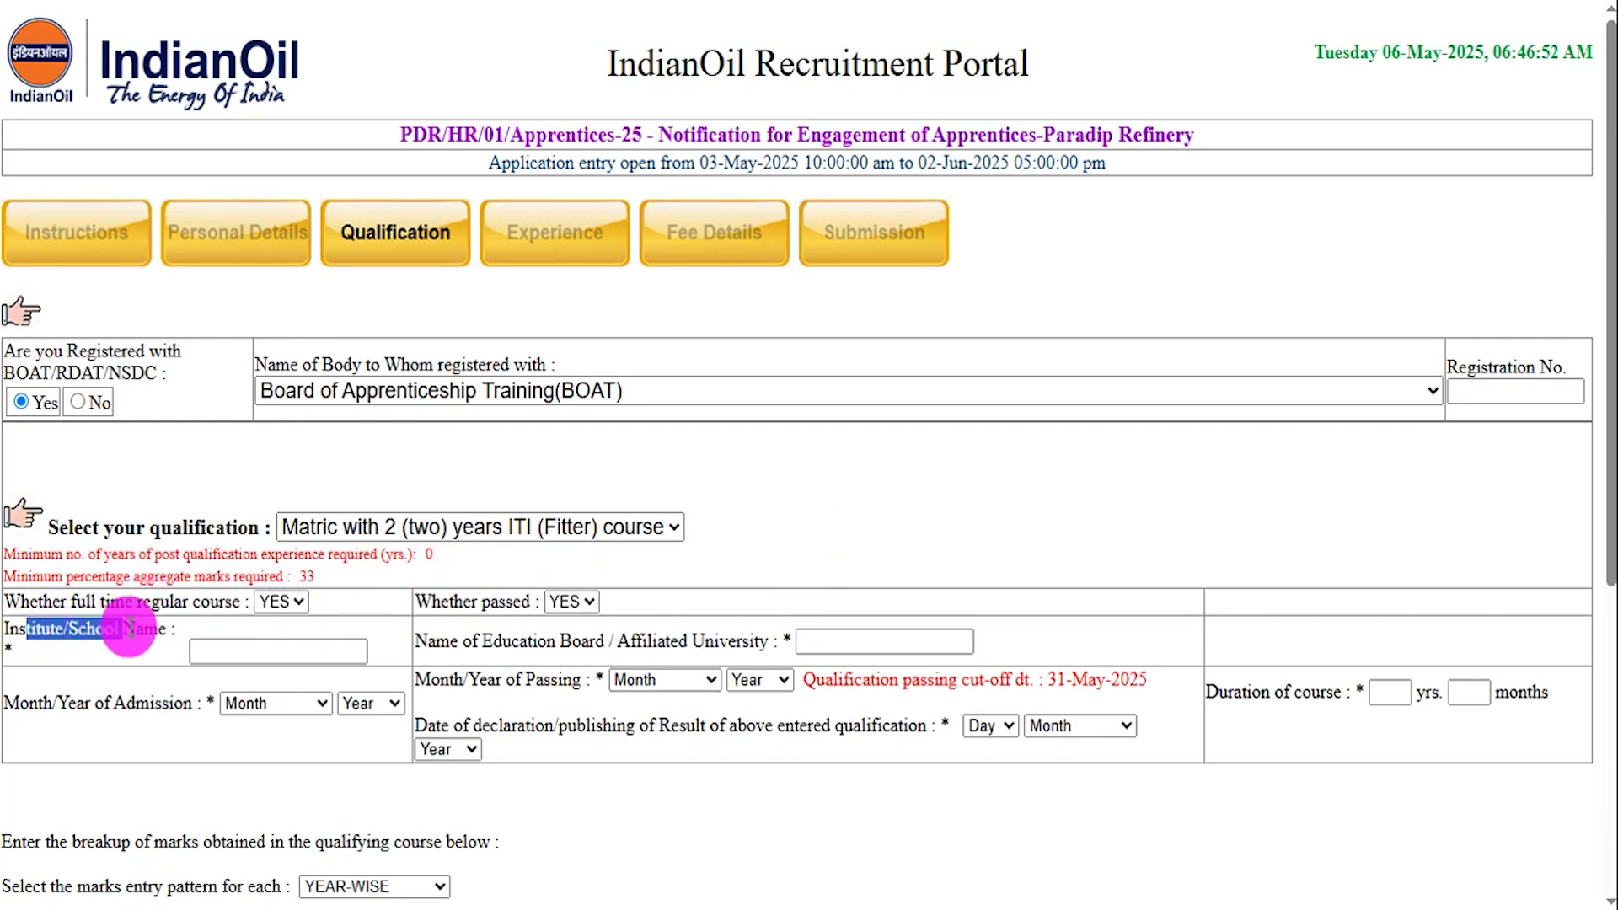
click(259, 655)
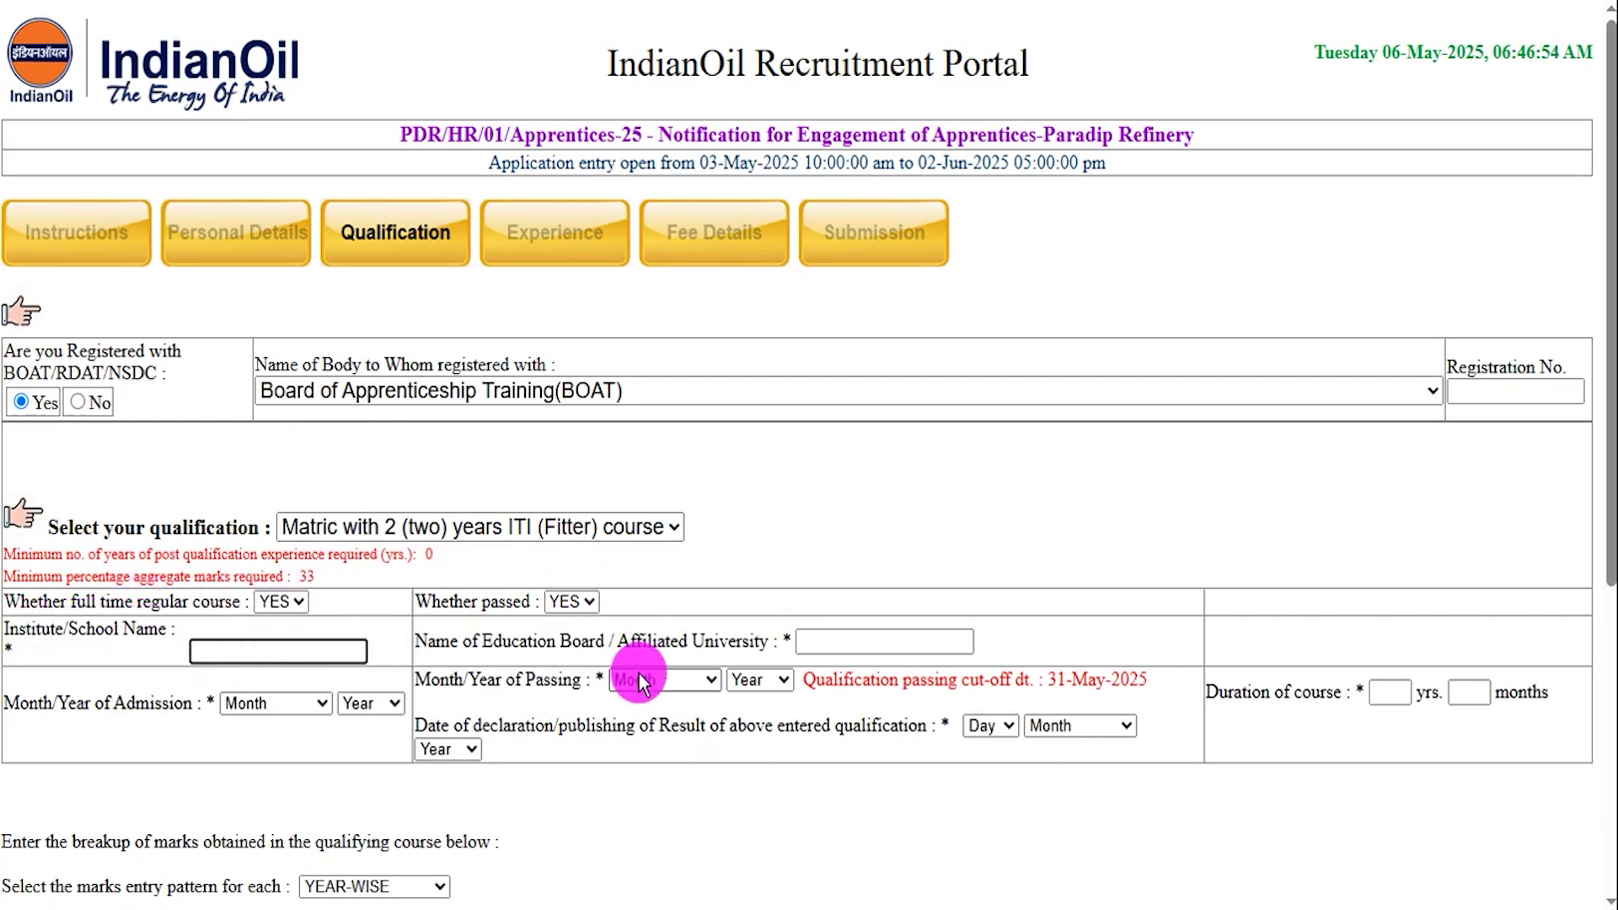
drag(496, 640, 617, 642)
click(861, 645)
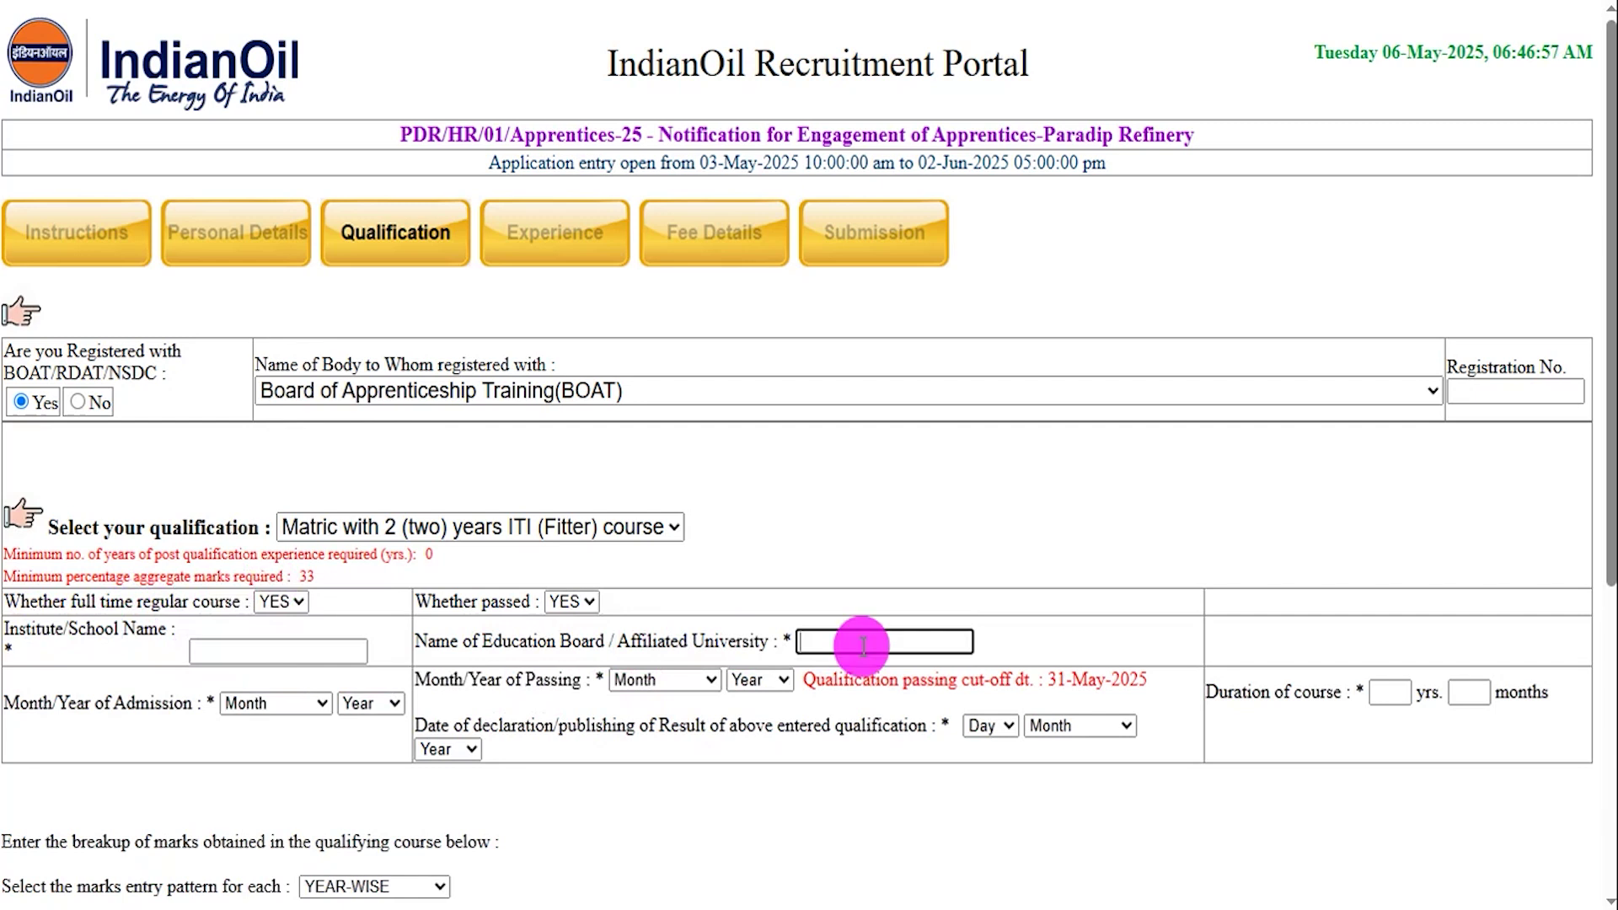
Step: Look through the admission, passing and result declaration date choices and the Duration of course entry
click(254, 704)
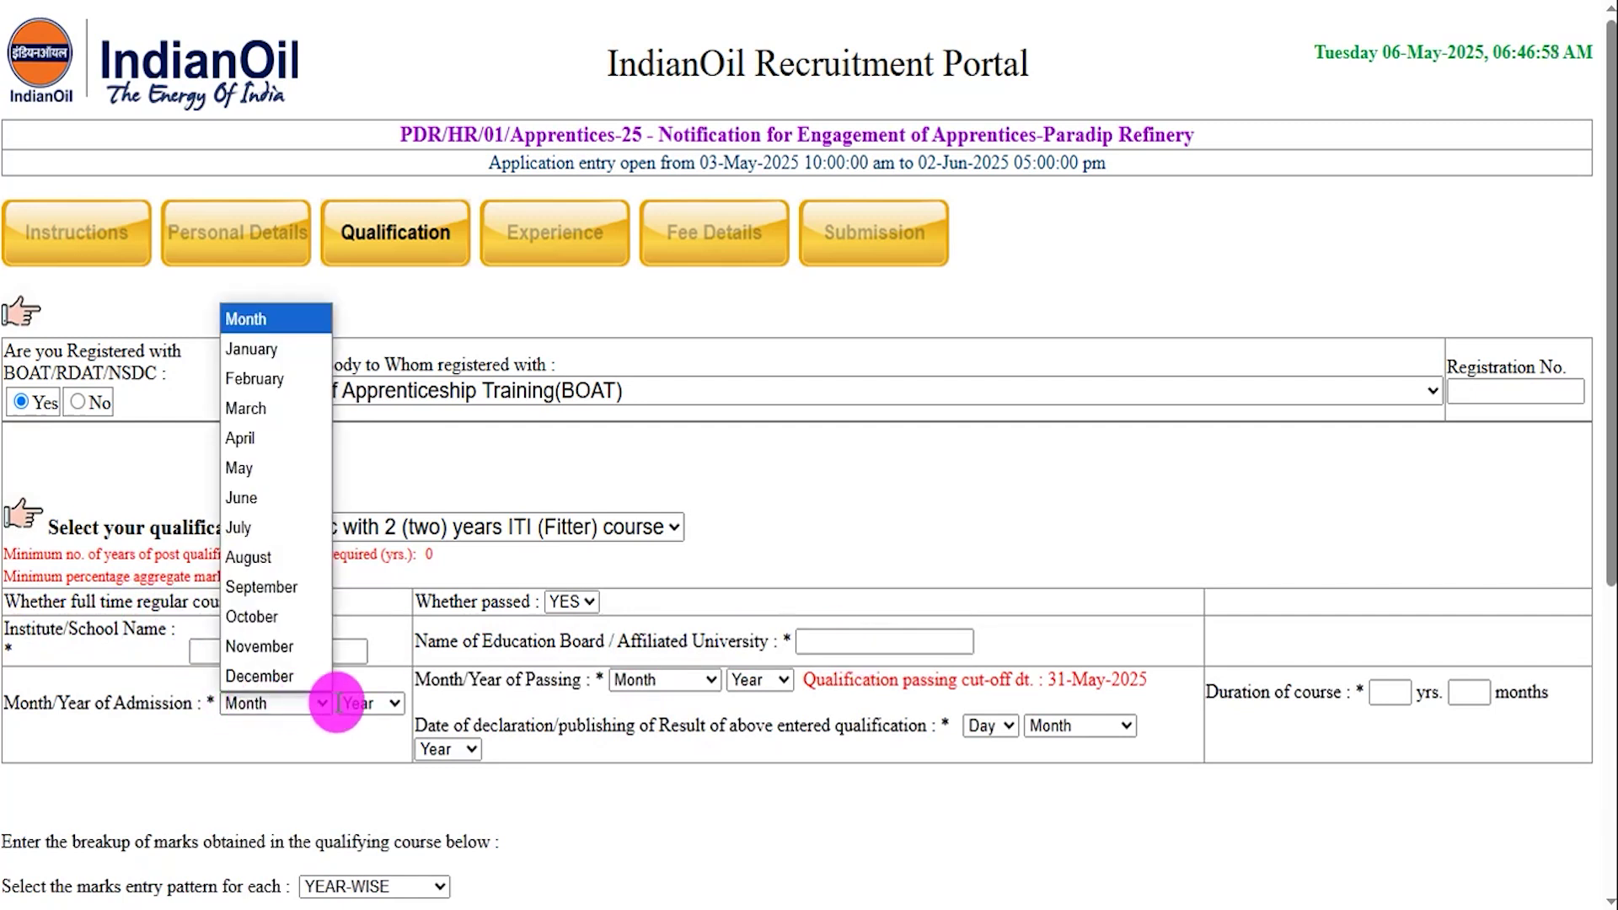
click(349, 701)
click(620, 751)
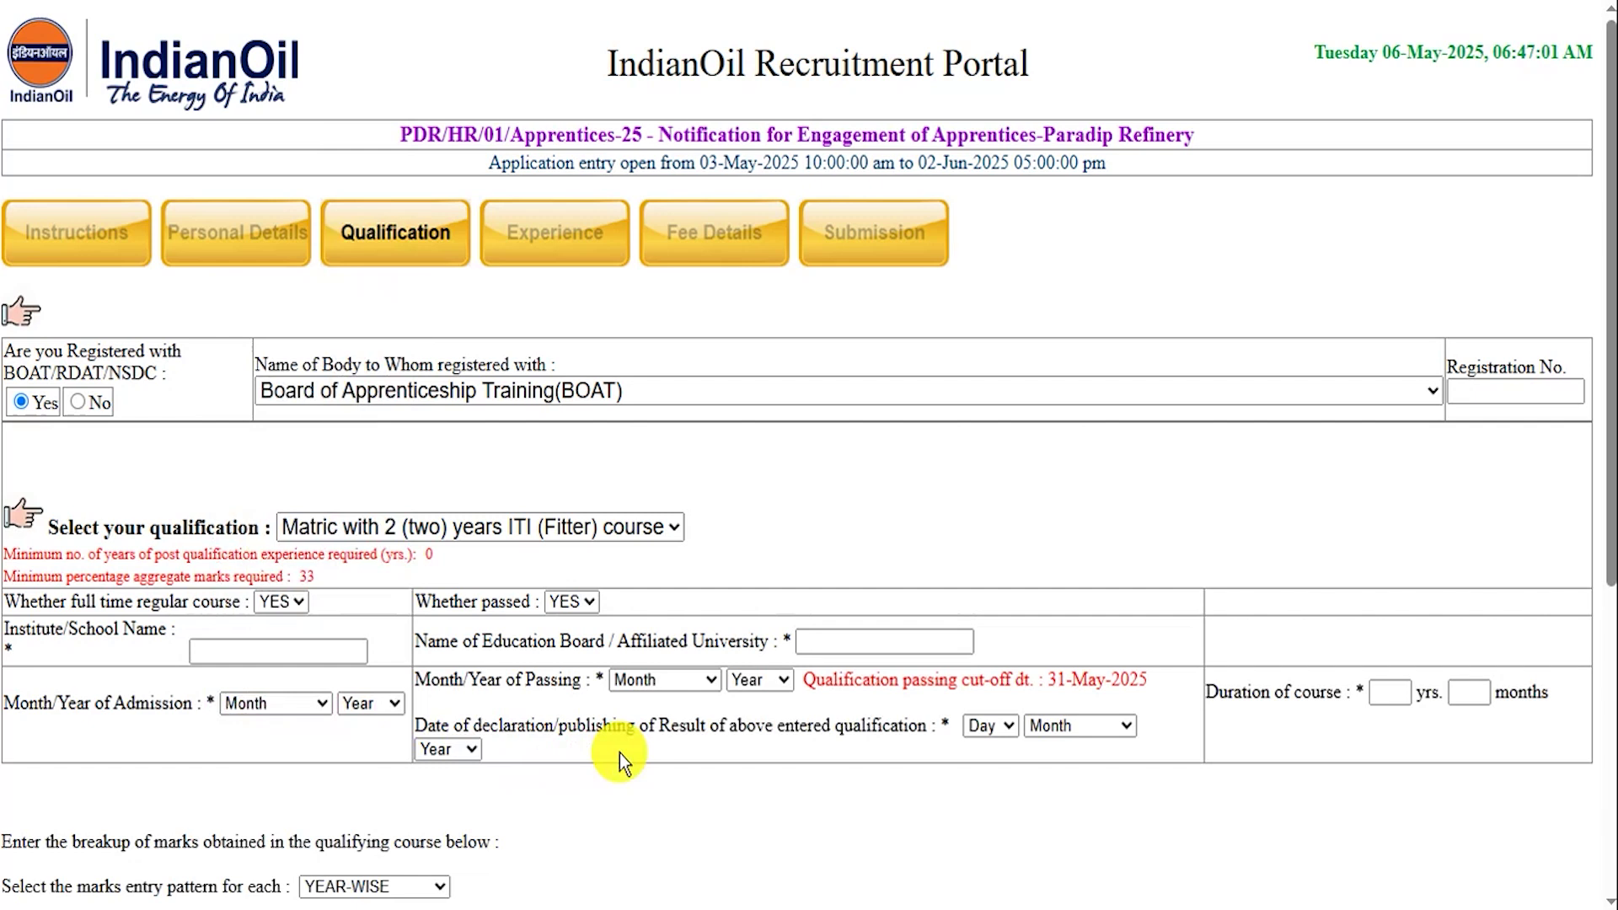
click(661, 681)
click(767, 681)
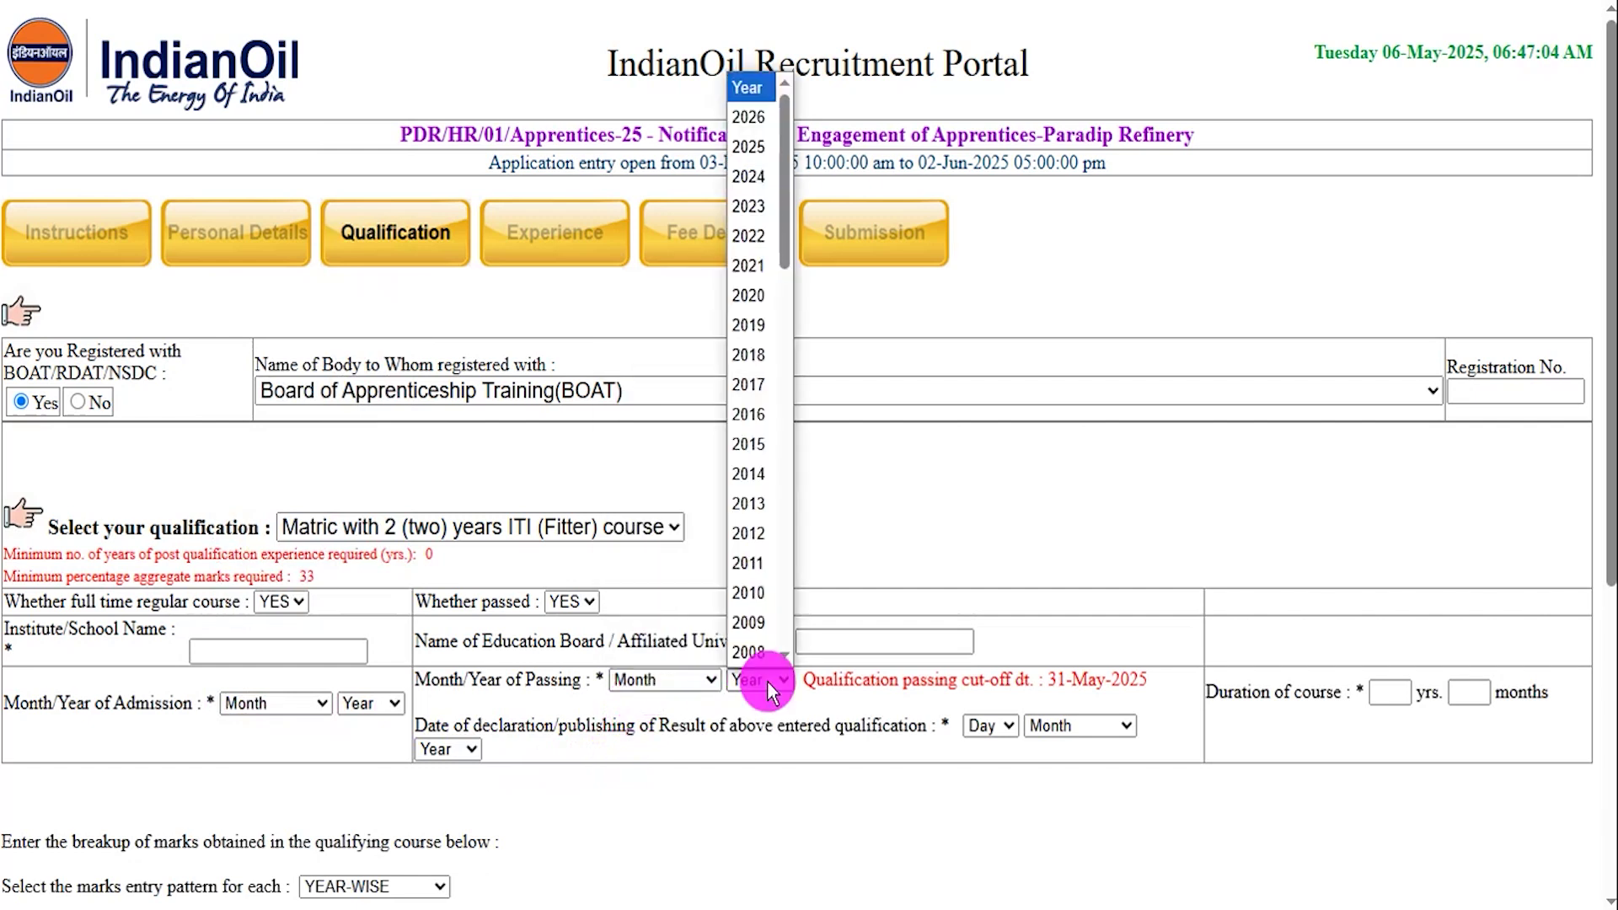
click(977, 816)
drag(504, 730, 882, 726)
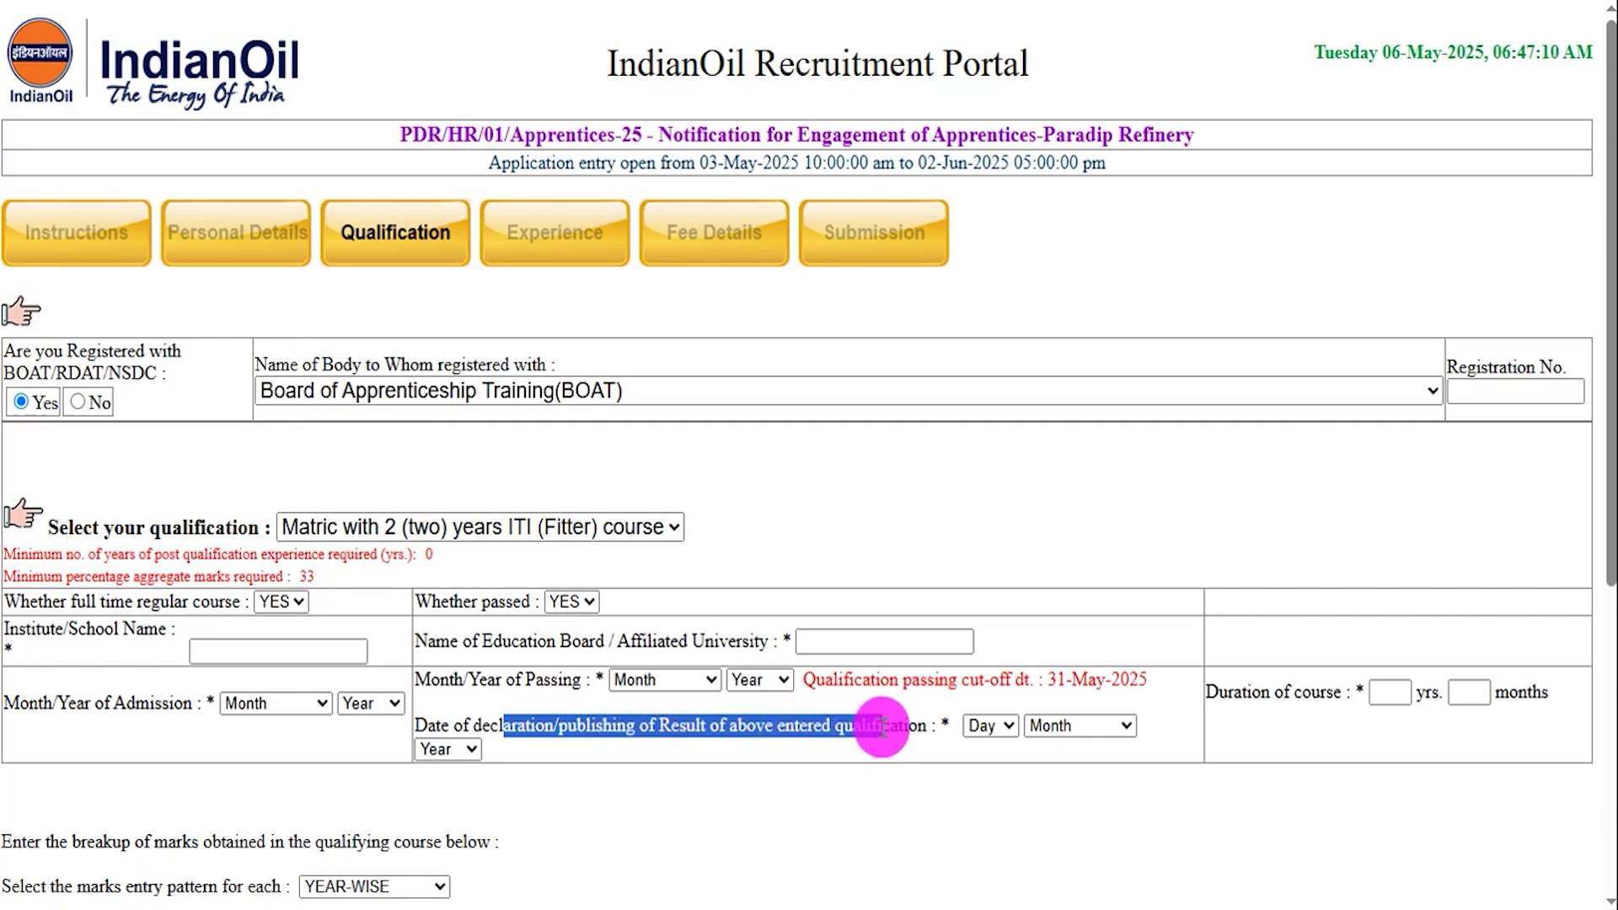
click(984, 726)
click(1065, 725)
click(1171, 748)
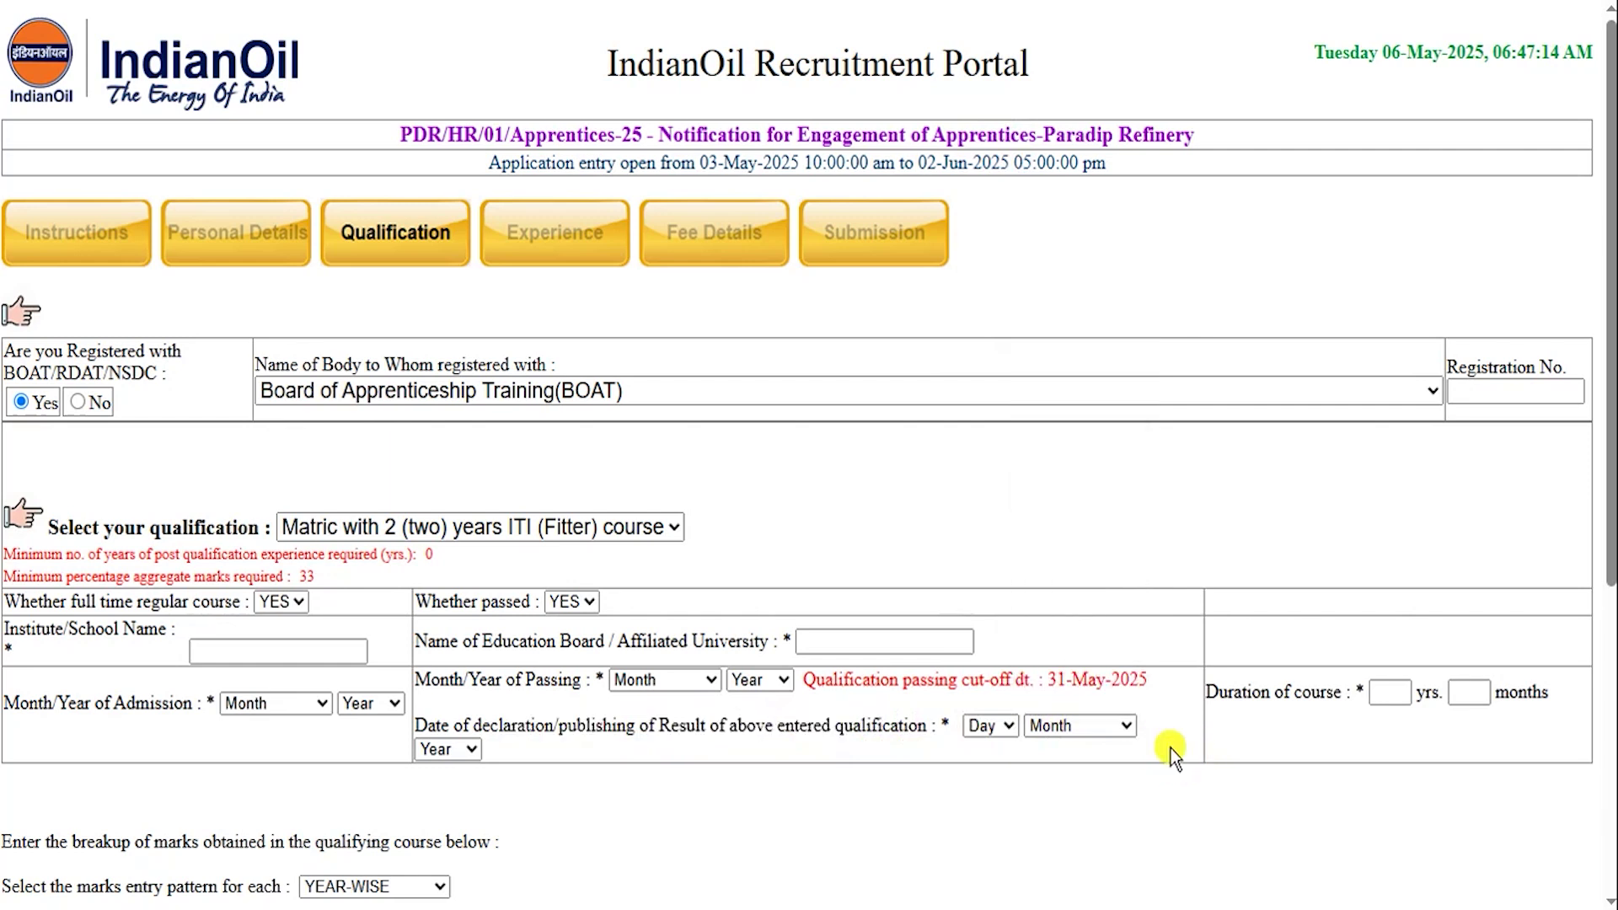
drag(1227, 695, 1274, 695)
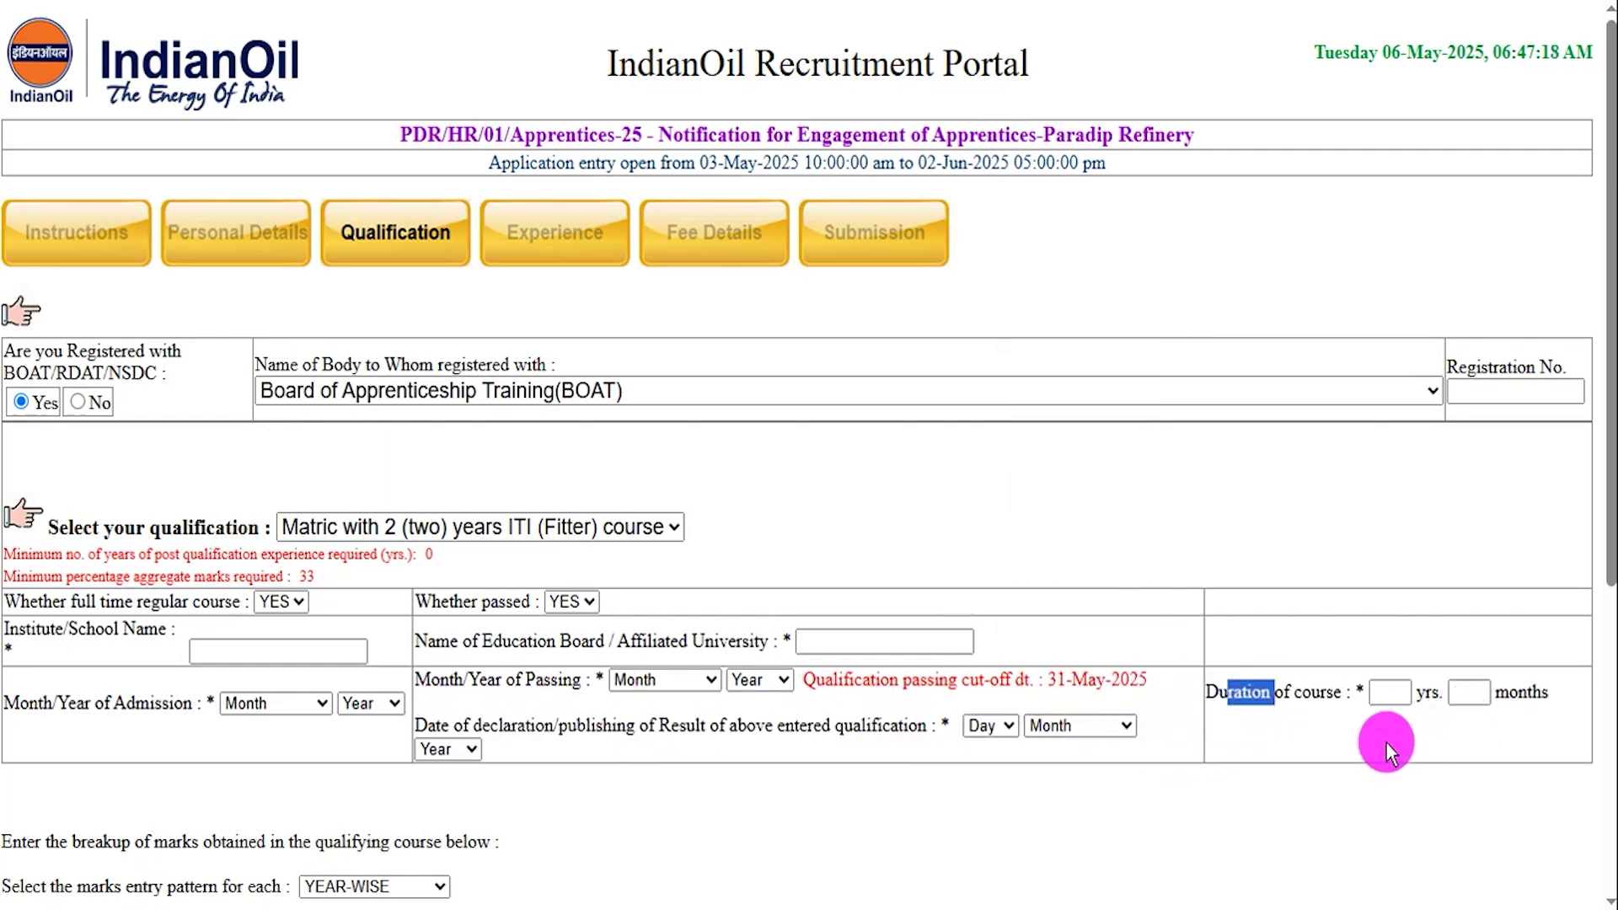
Step: Set the marks entry pattern for the qualifying course to YEAR-WISE
drag(3, 833, 350, 826)
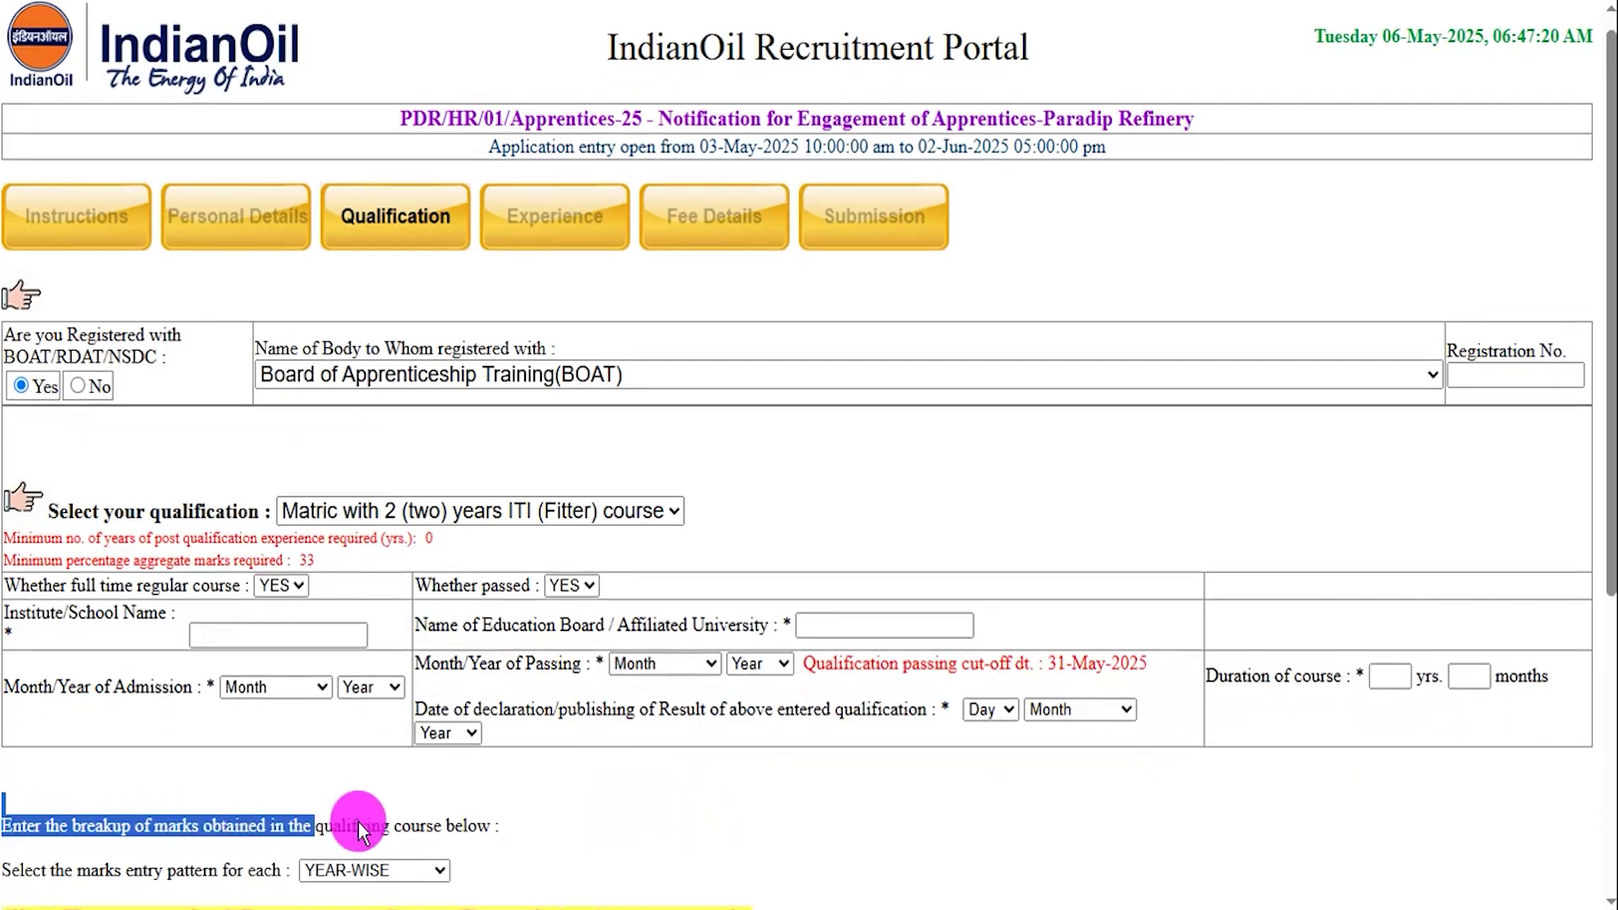
scroll(426, 736, down, 3)
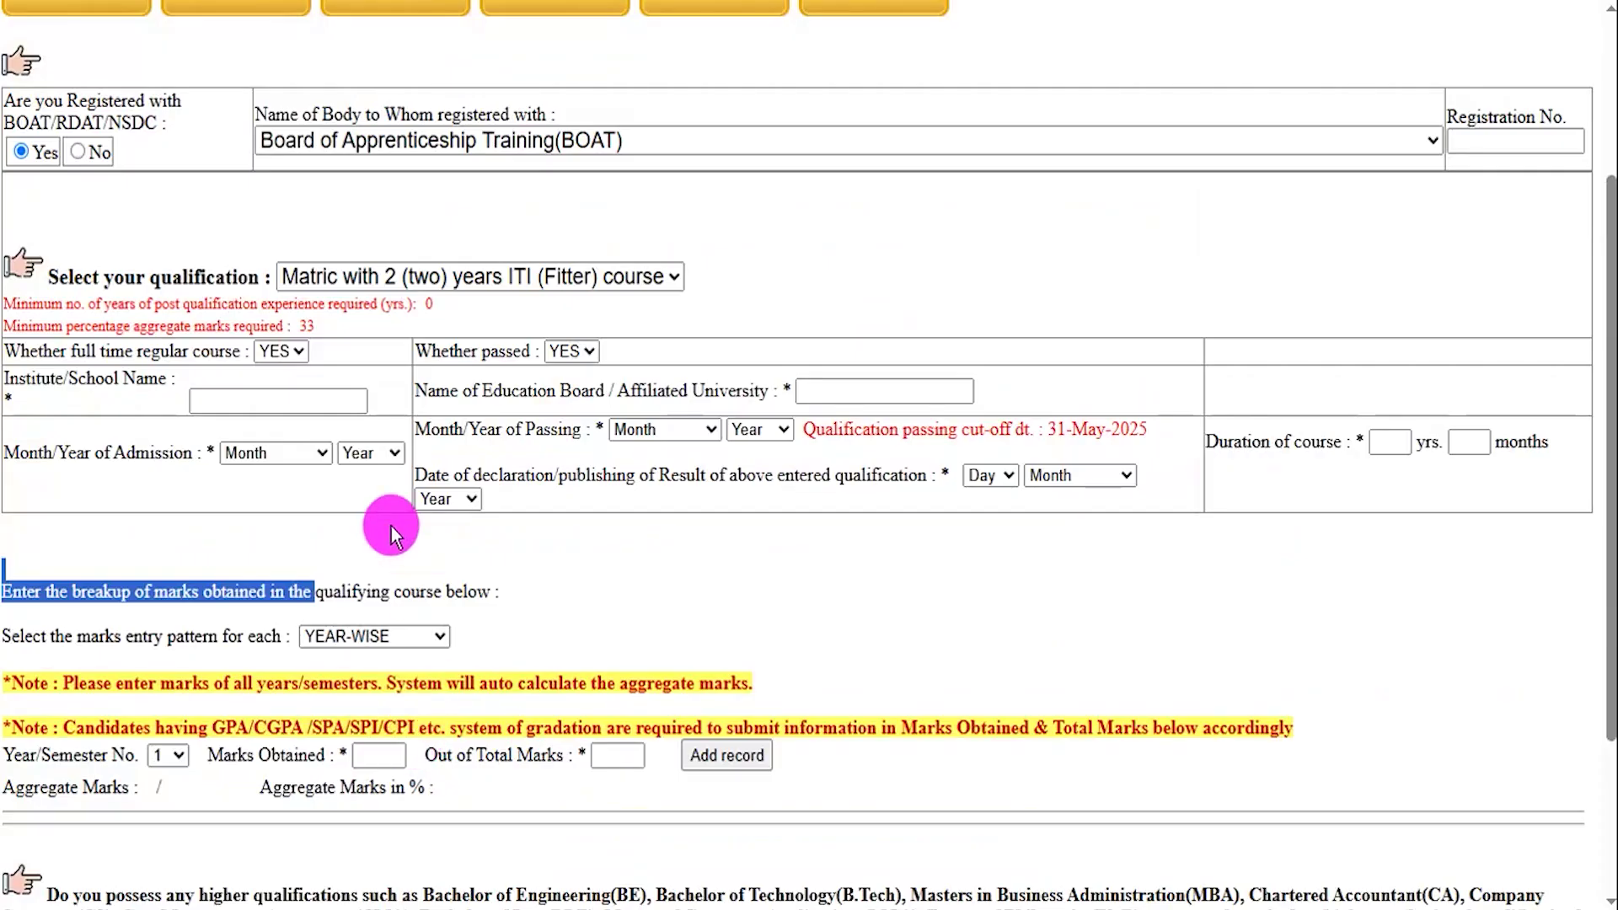
scroll(332, 614, down, 3)
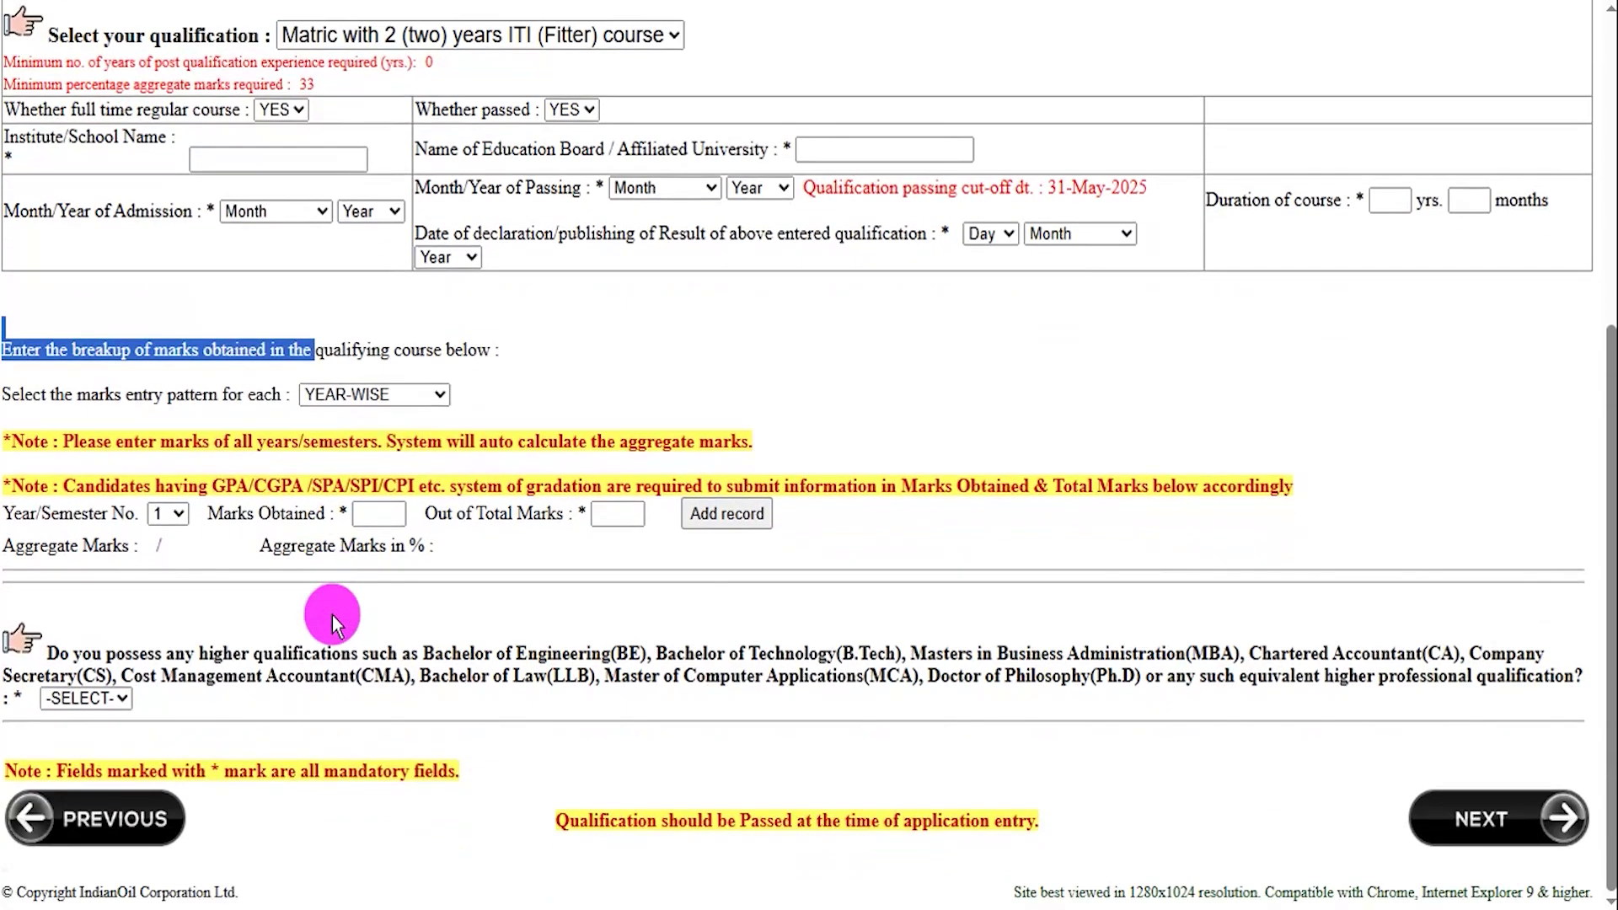
click(354, 401)
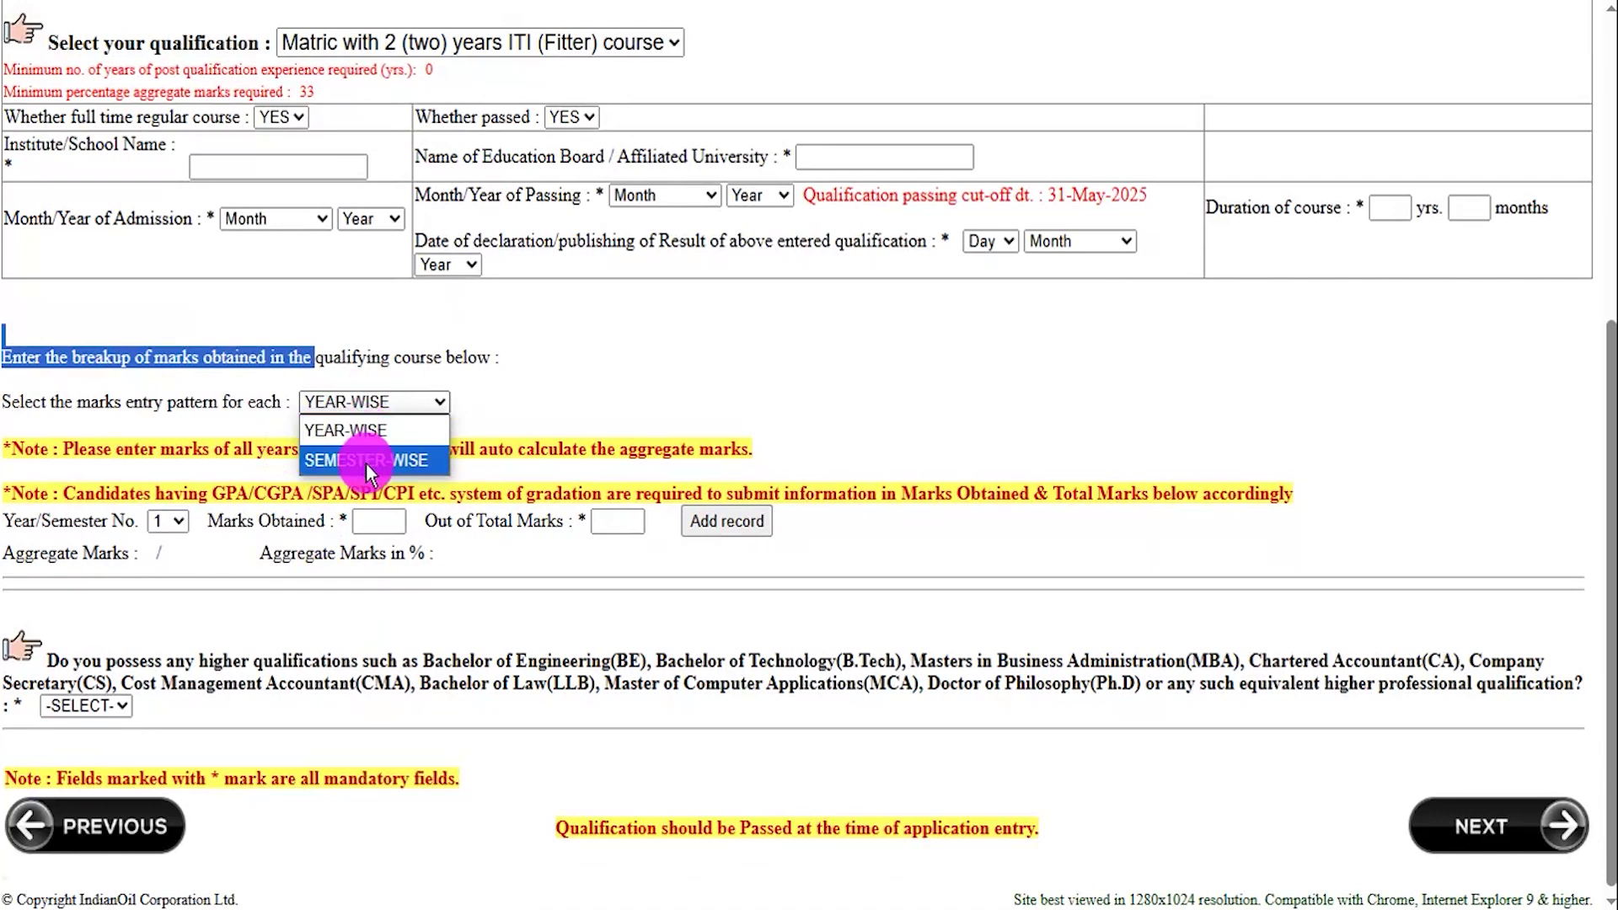
click(366, 434)
Step: Examine how each year's marks are recorded, covering Year/Semester No., Marks Obtained, Out of Total Marks and adding a record
scroll(366, 437, down, 1)
drag(80, 514, 23, 514)
click(170, 519)
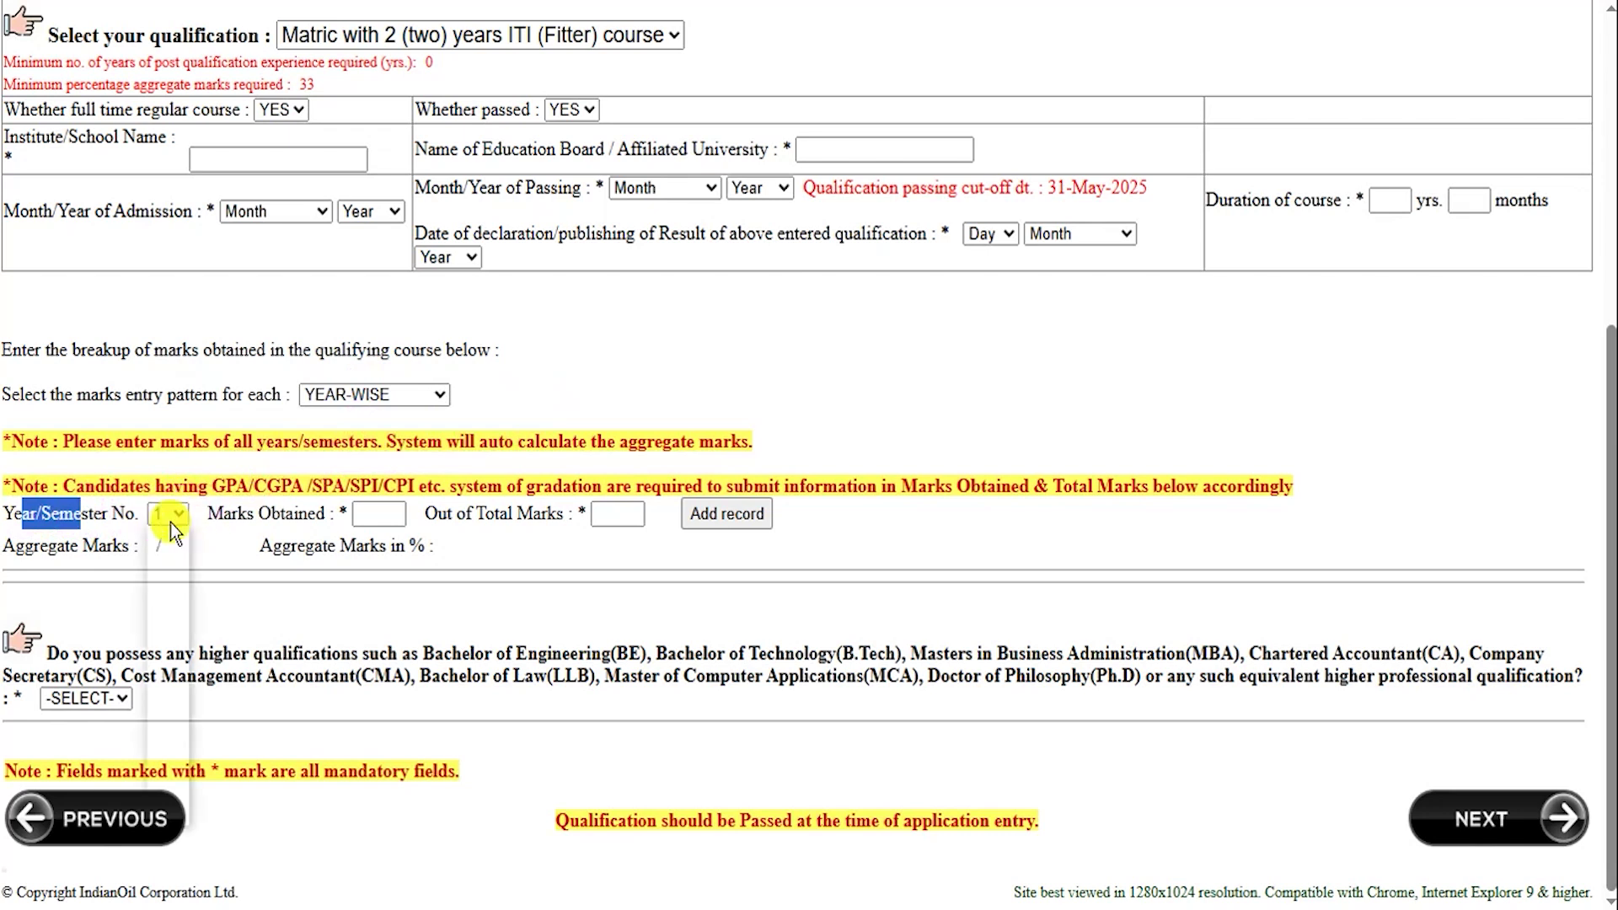
click(170, 522)
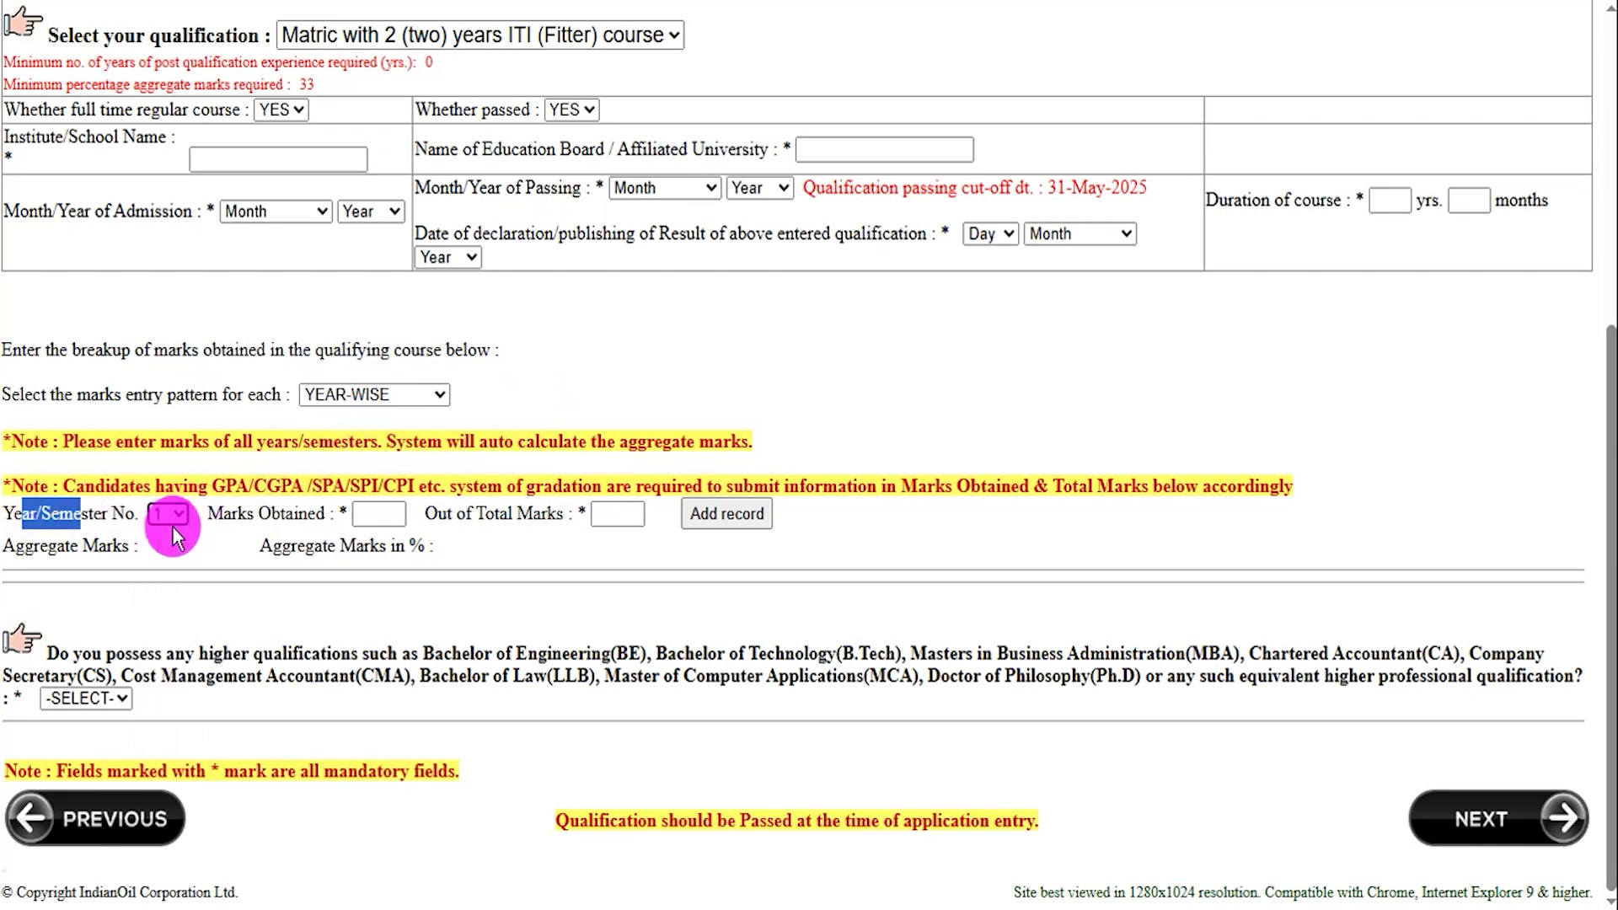
click(378, 514)
click(378, 514)
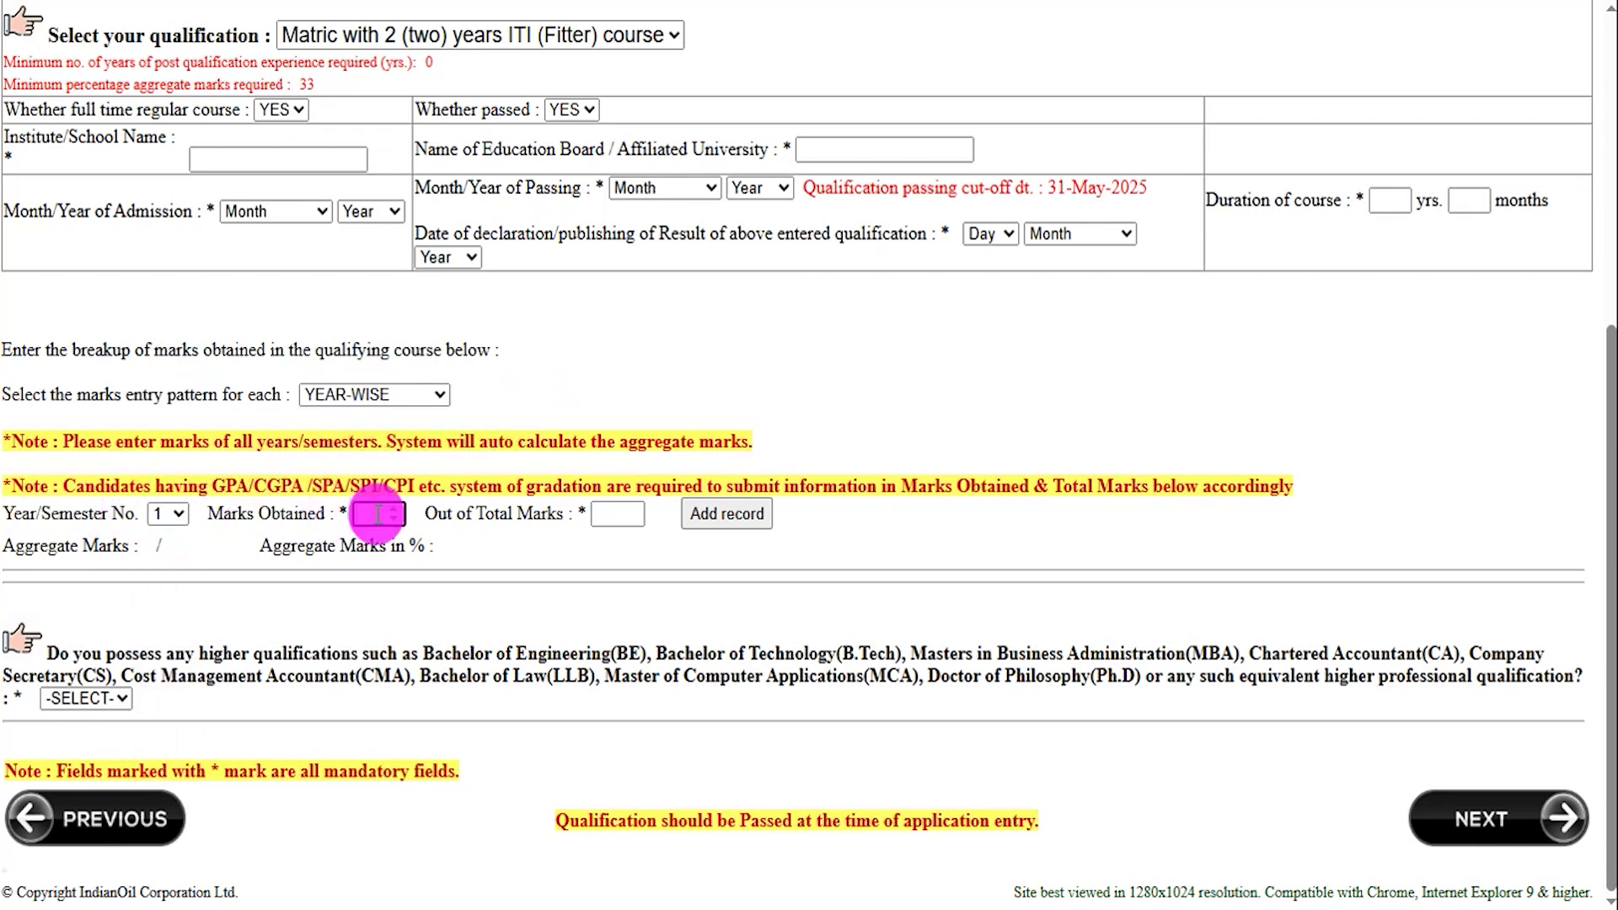
click(615, 515)
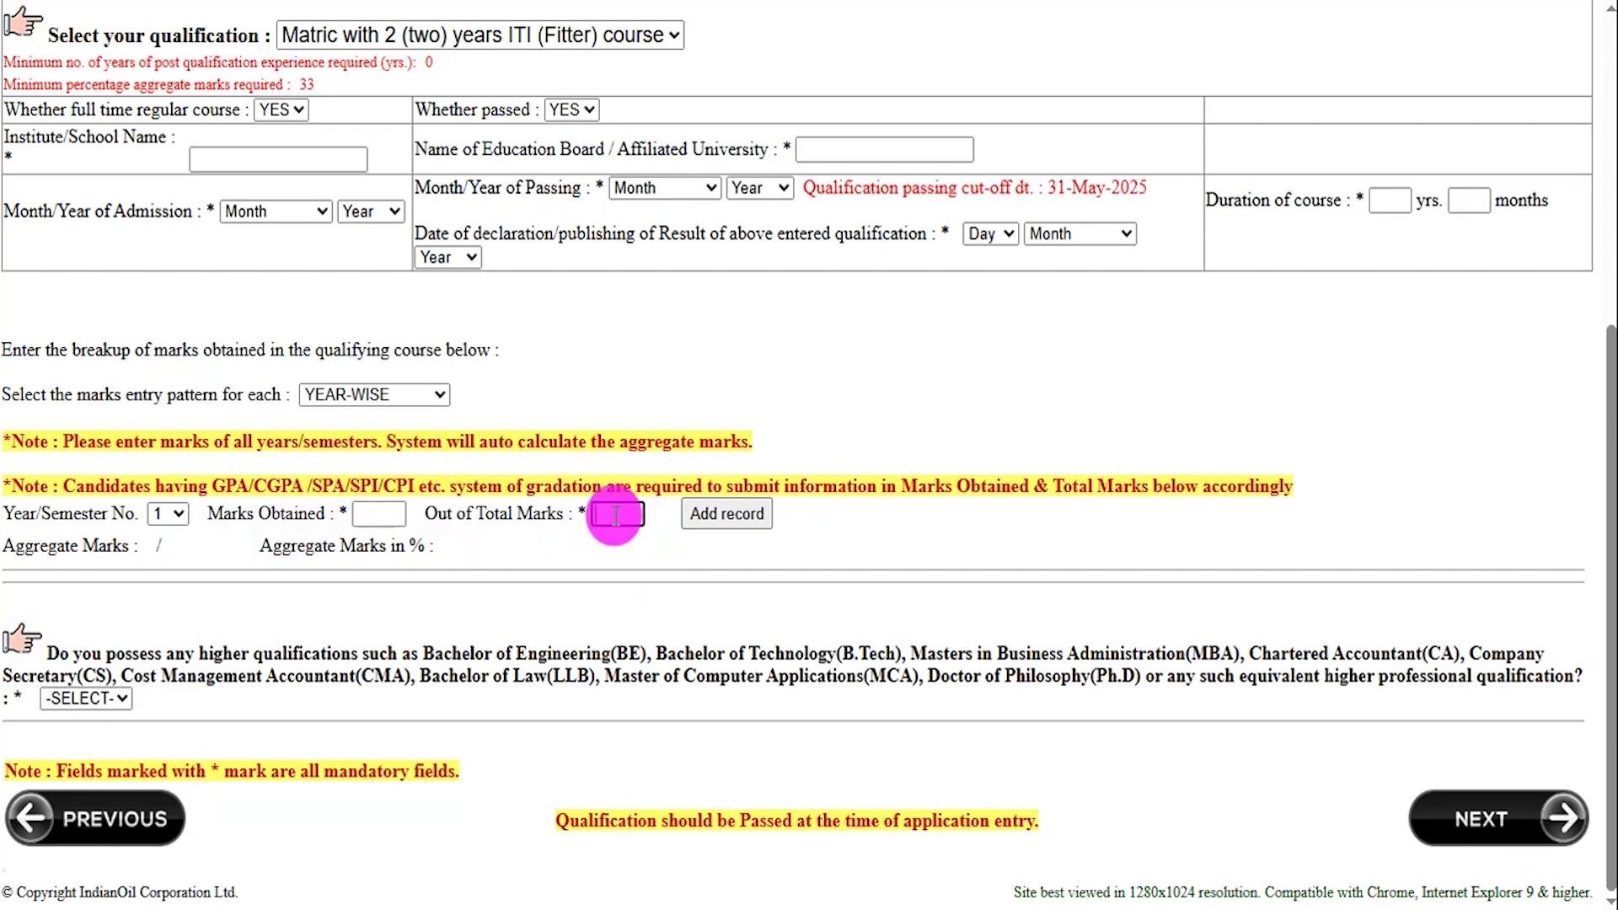
click(711, 519)
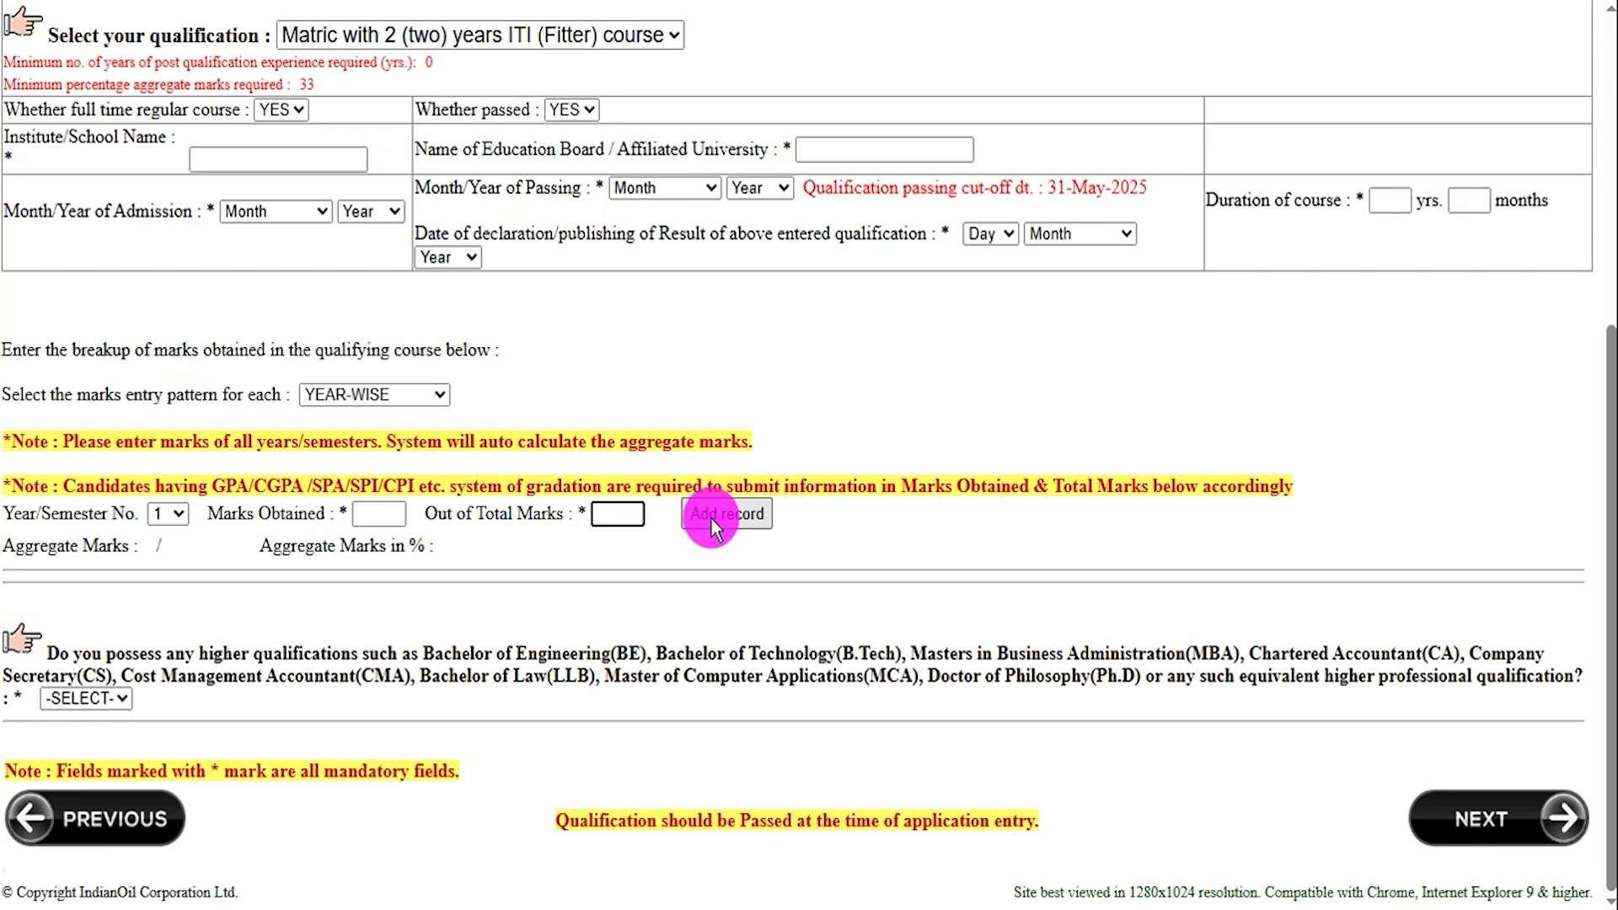
click(165, 516)
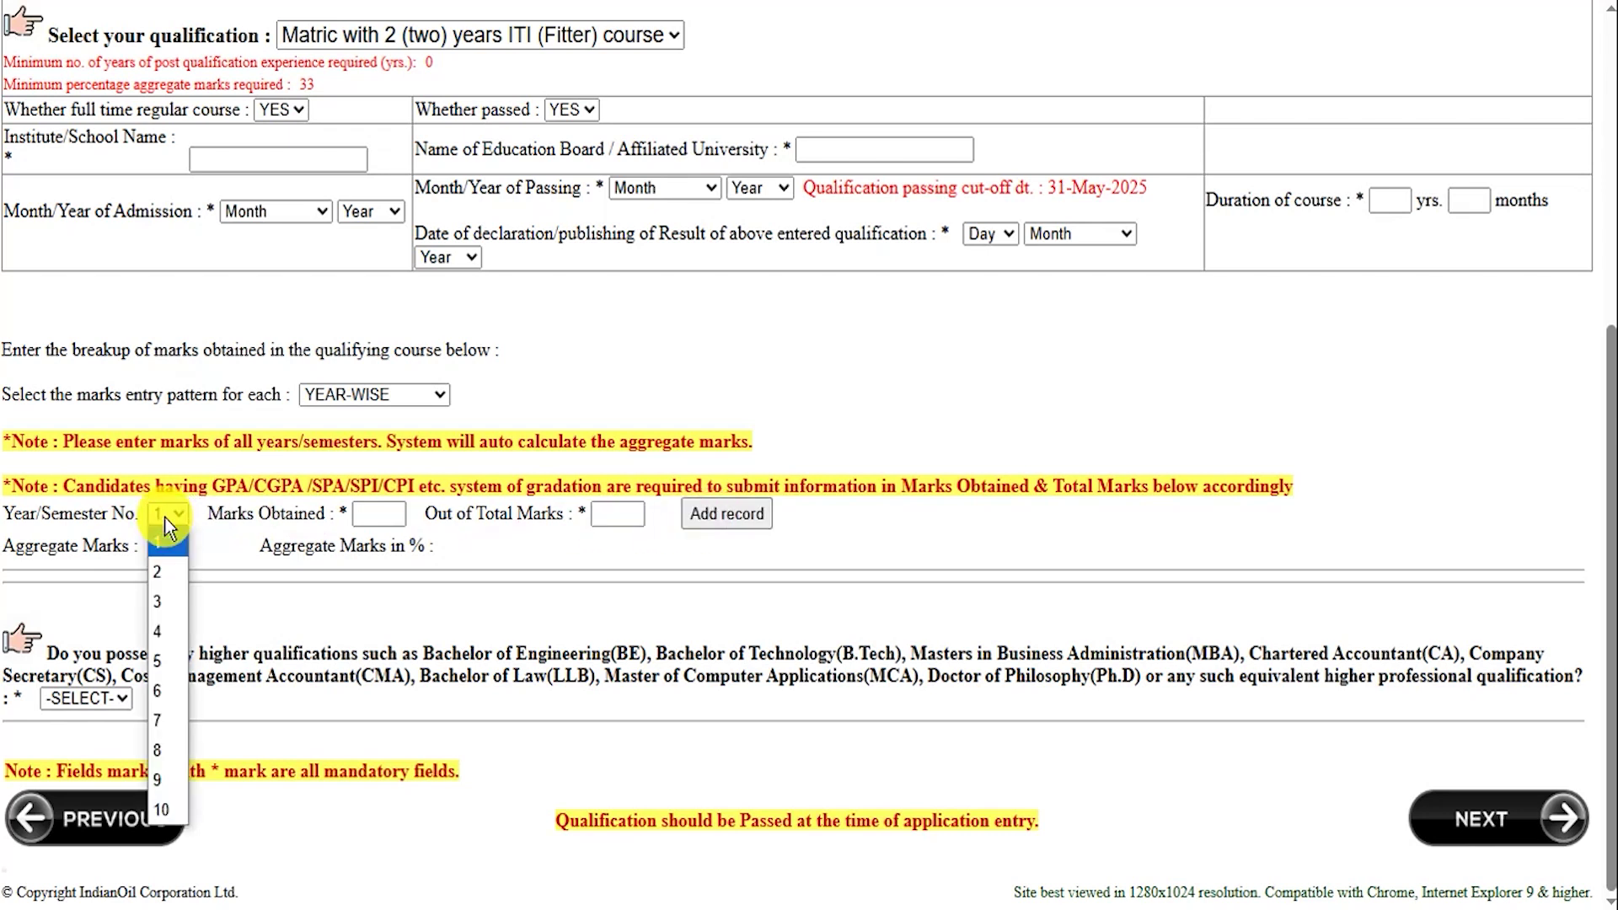
click(160, 574)
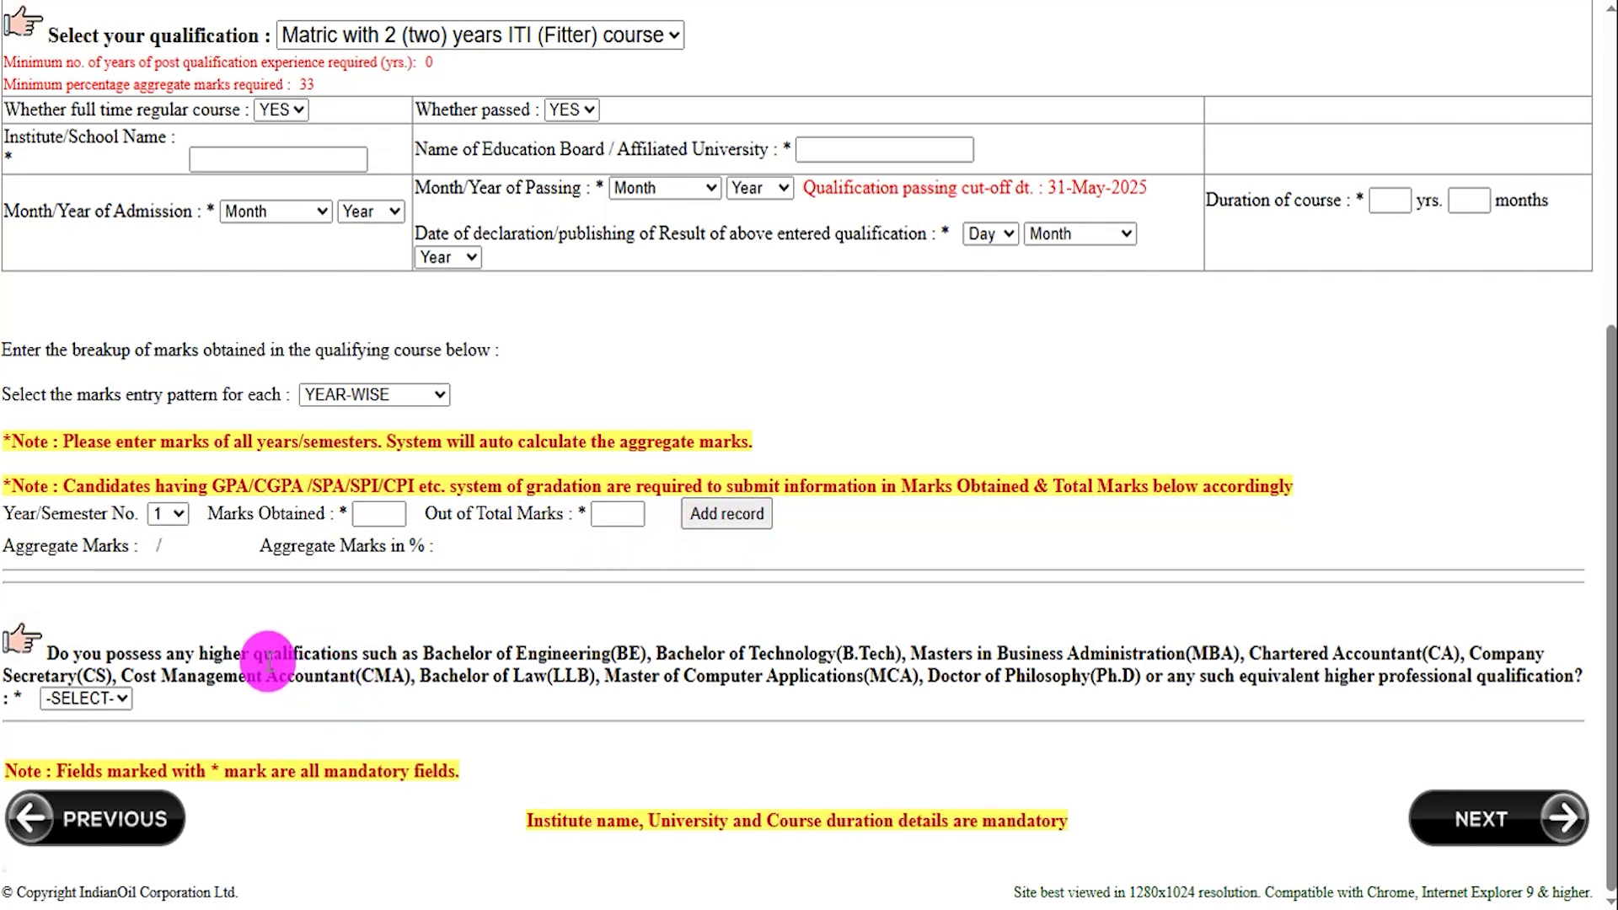
Step: Read which higher professional qualifications the declaration question covers, from Bachelor of Engineering to Ph.D
drag(242, 654, 382, 653)
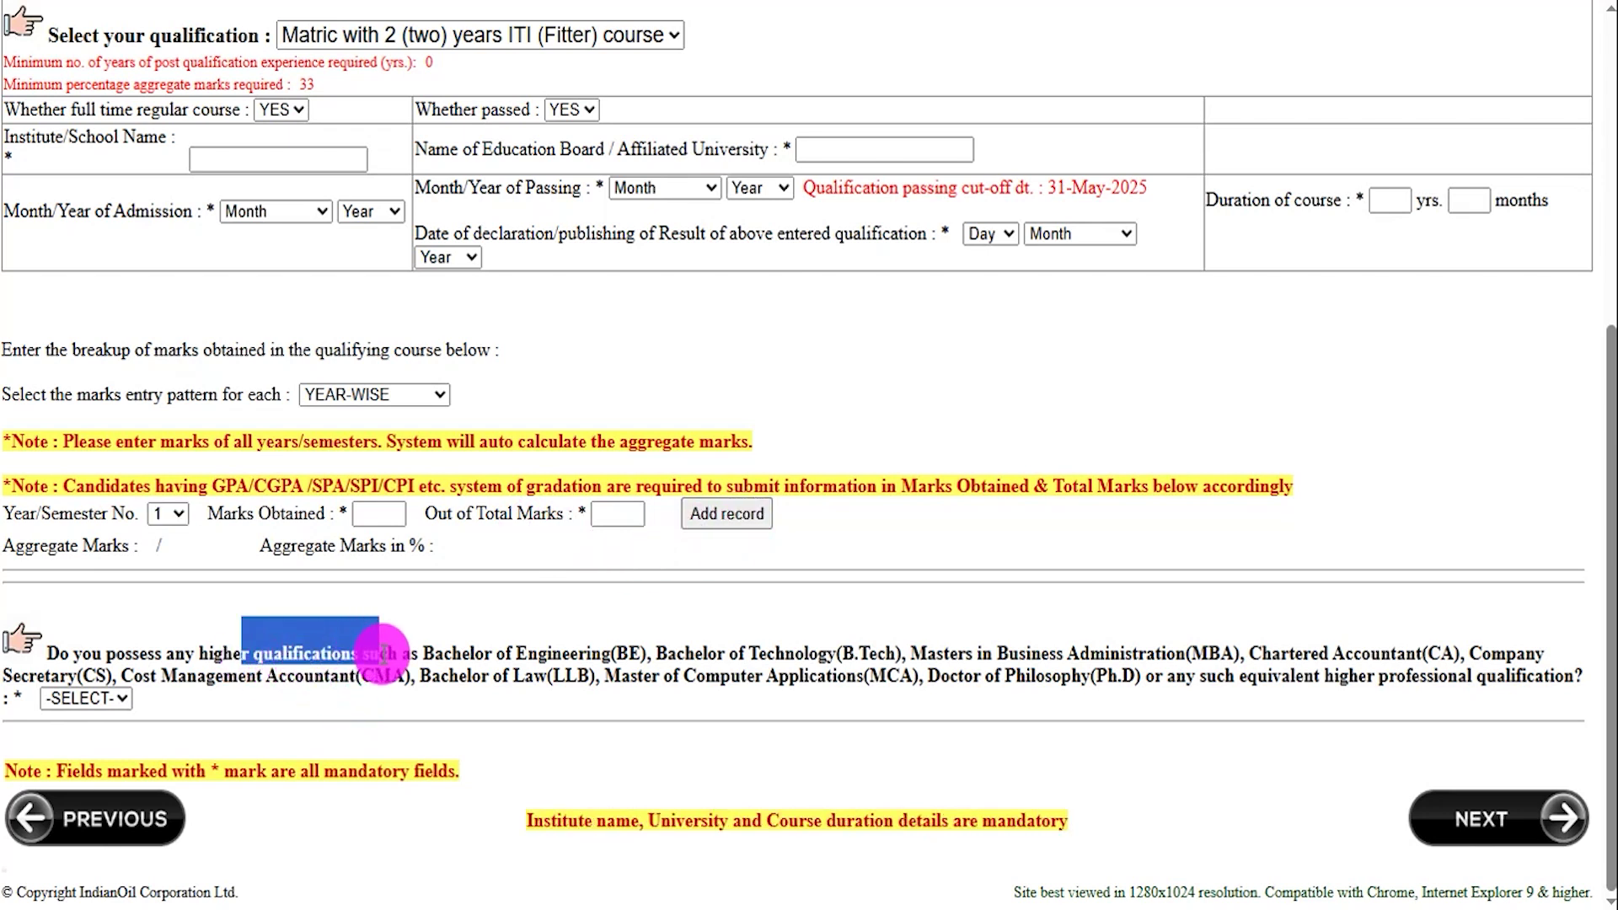
click(614, 654)
drag(839, 653, 861, 653)
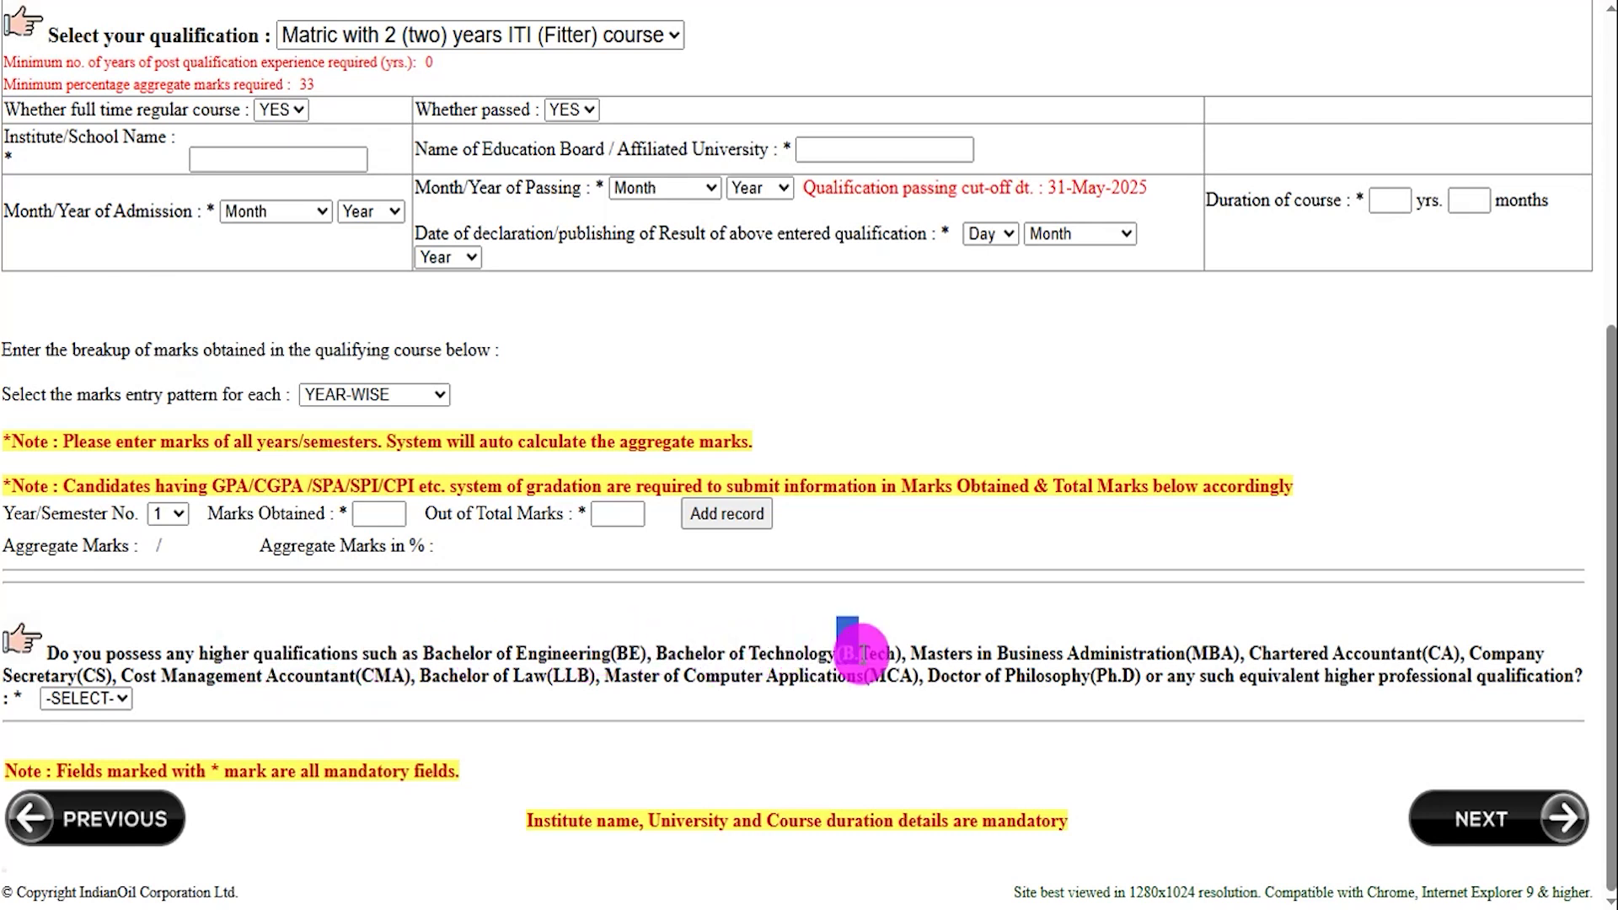
click(1188, 654)
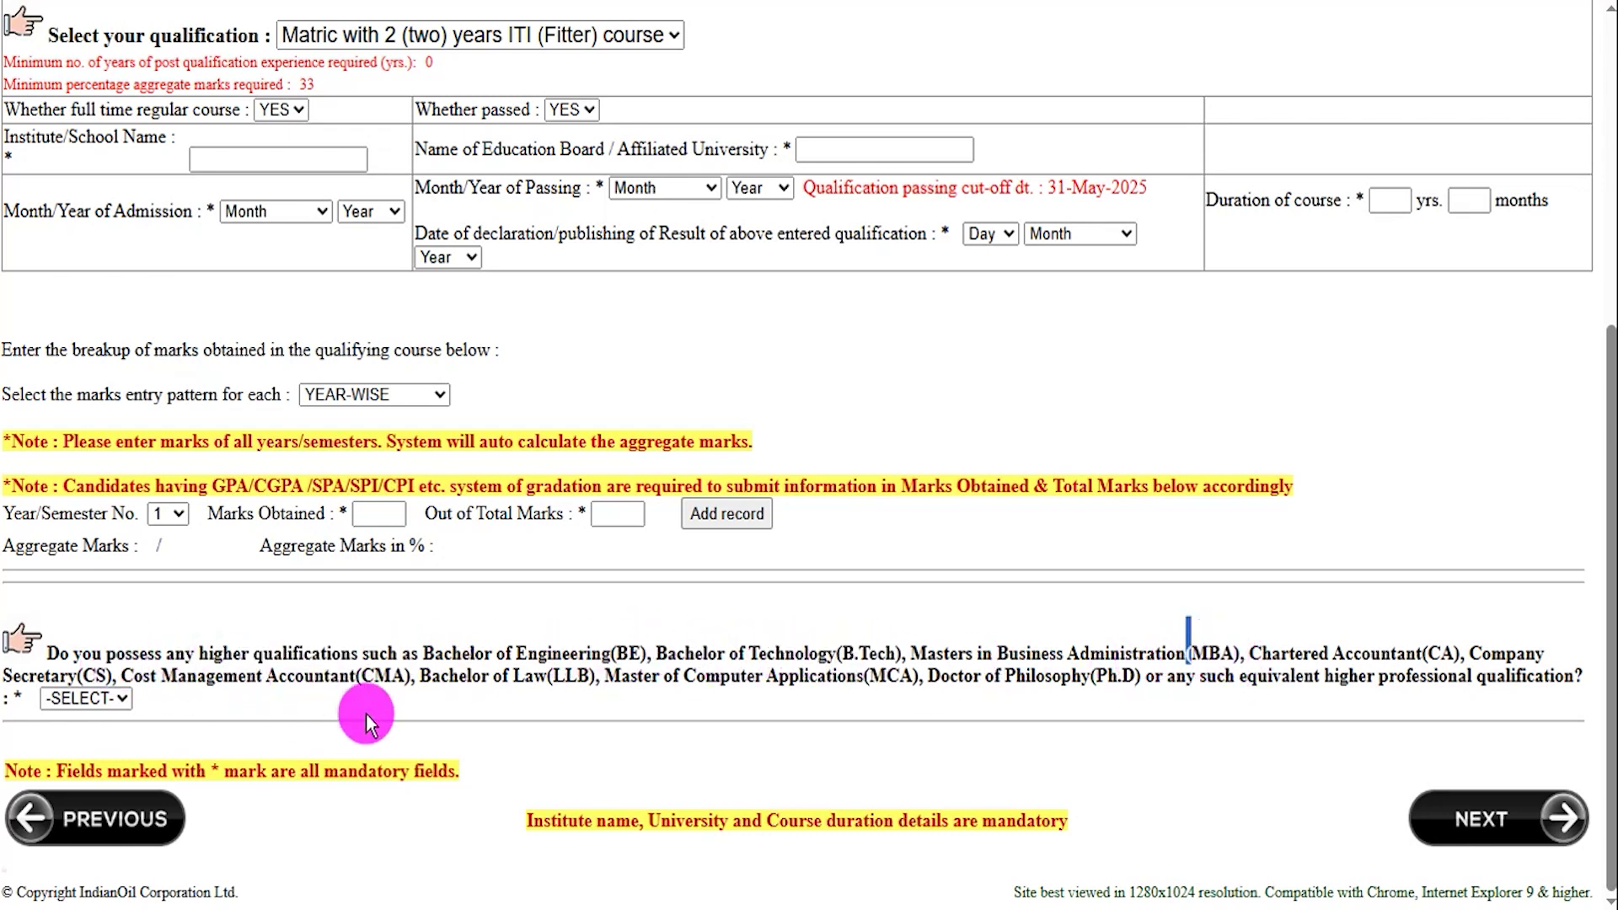
drag(360, 675, 430, 674)
click(571, 675)
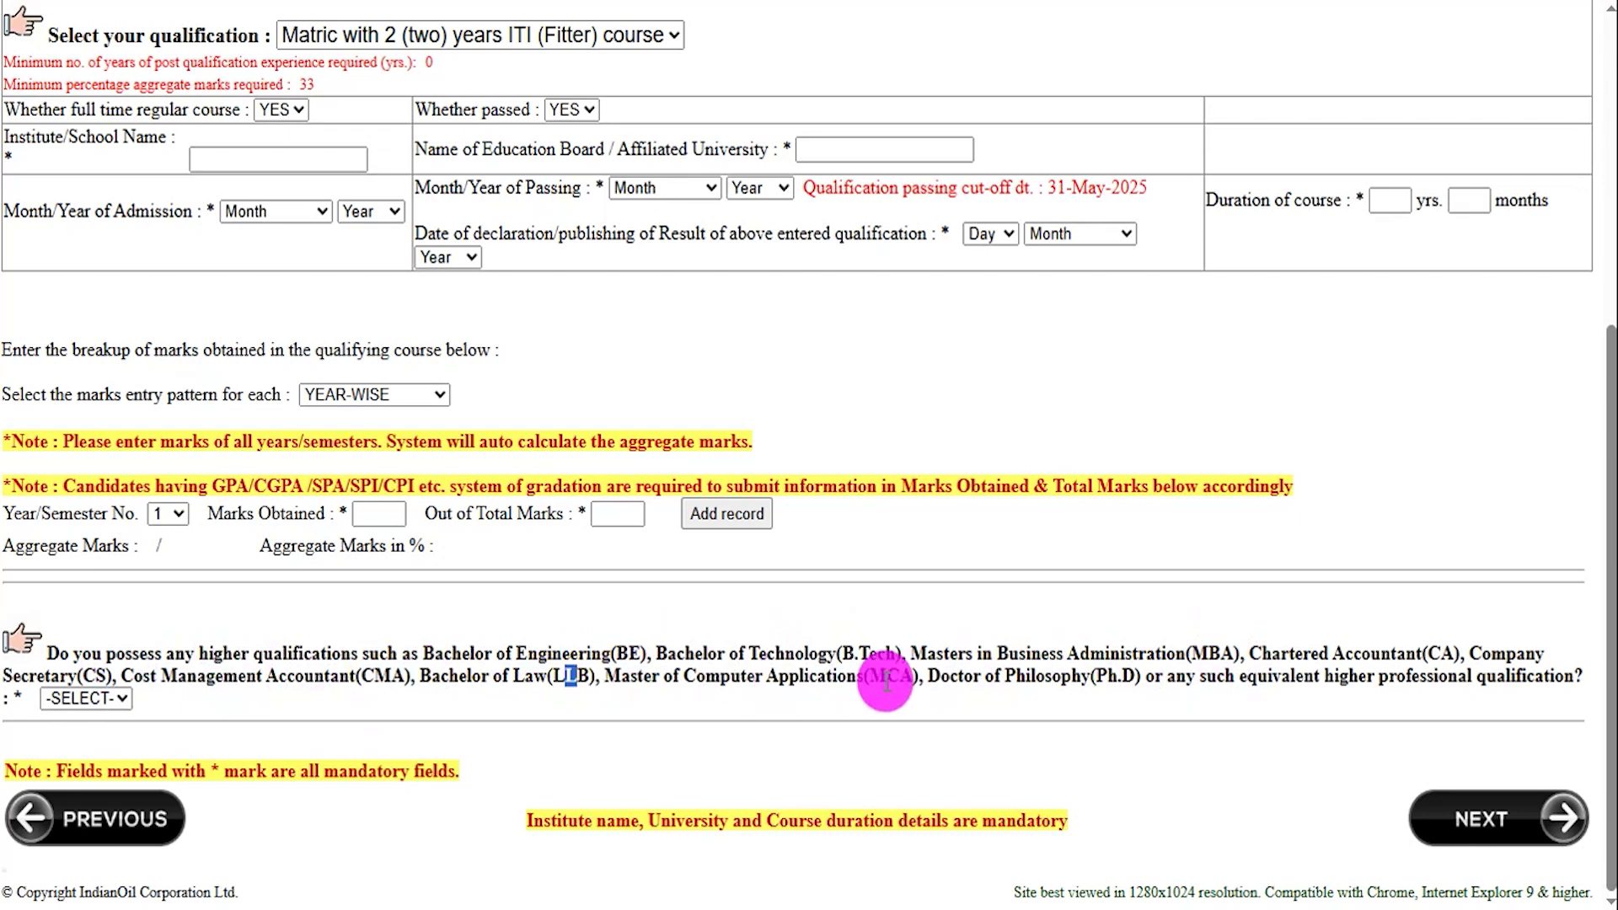
drag(868, 675, 900, 674)
drag(1107, 675, 1134, 674)
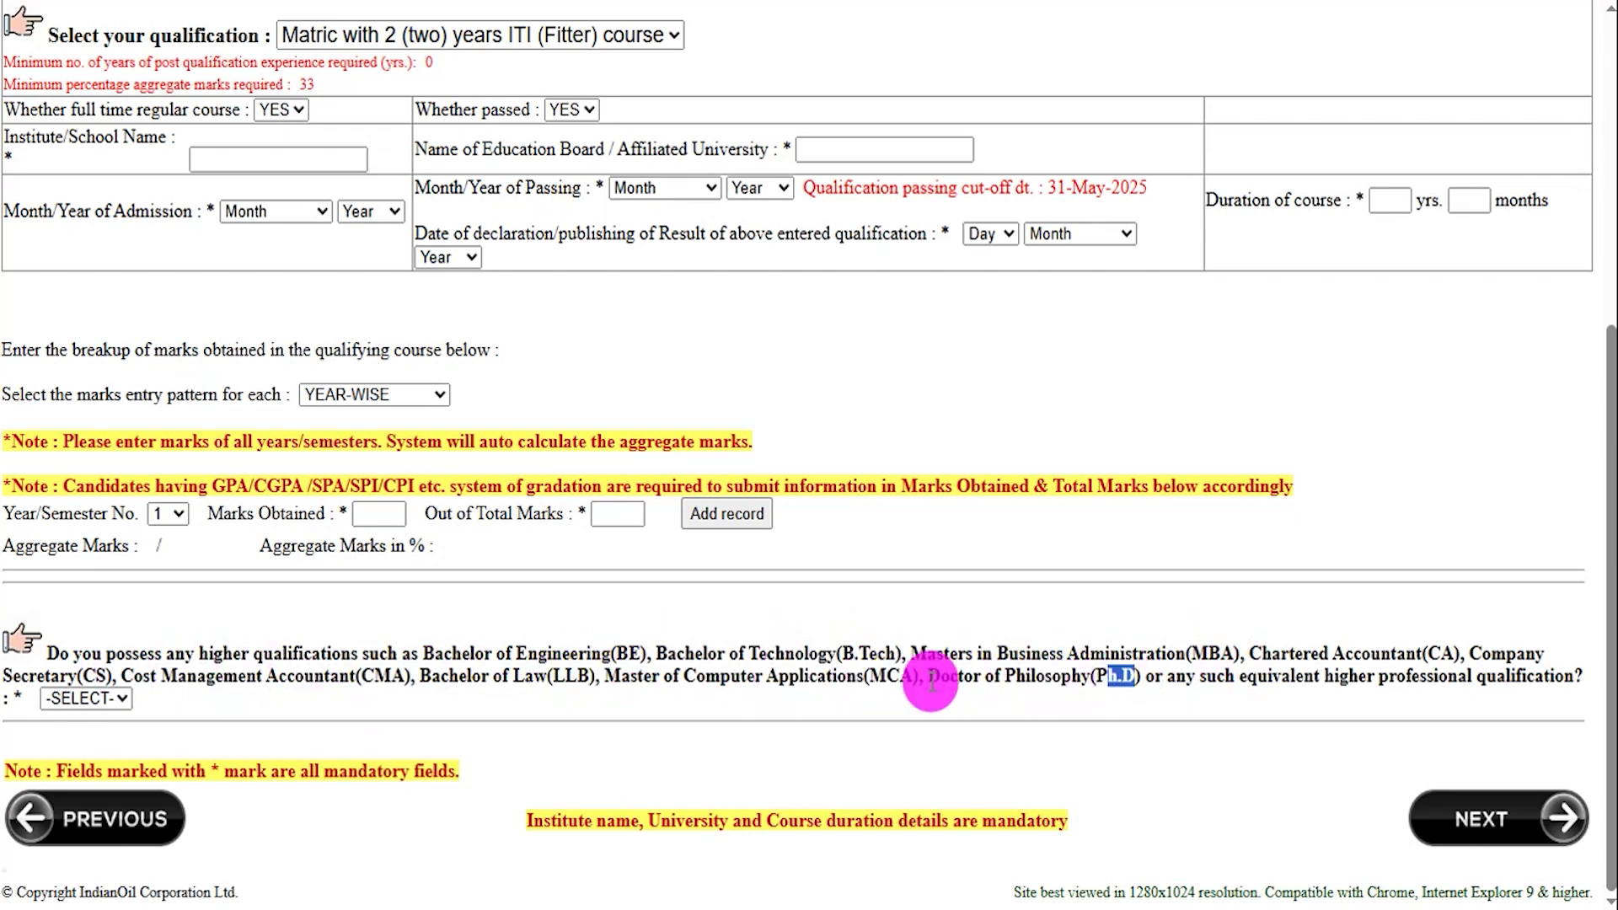
Step: Answer NO to possessing any higher professional qualification and proceed to the Experience section
click(101, 699)
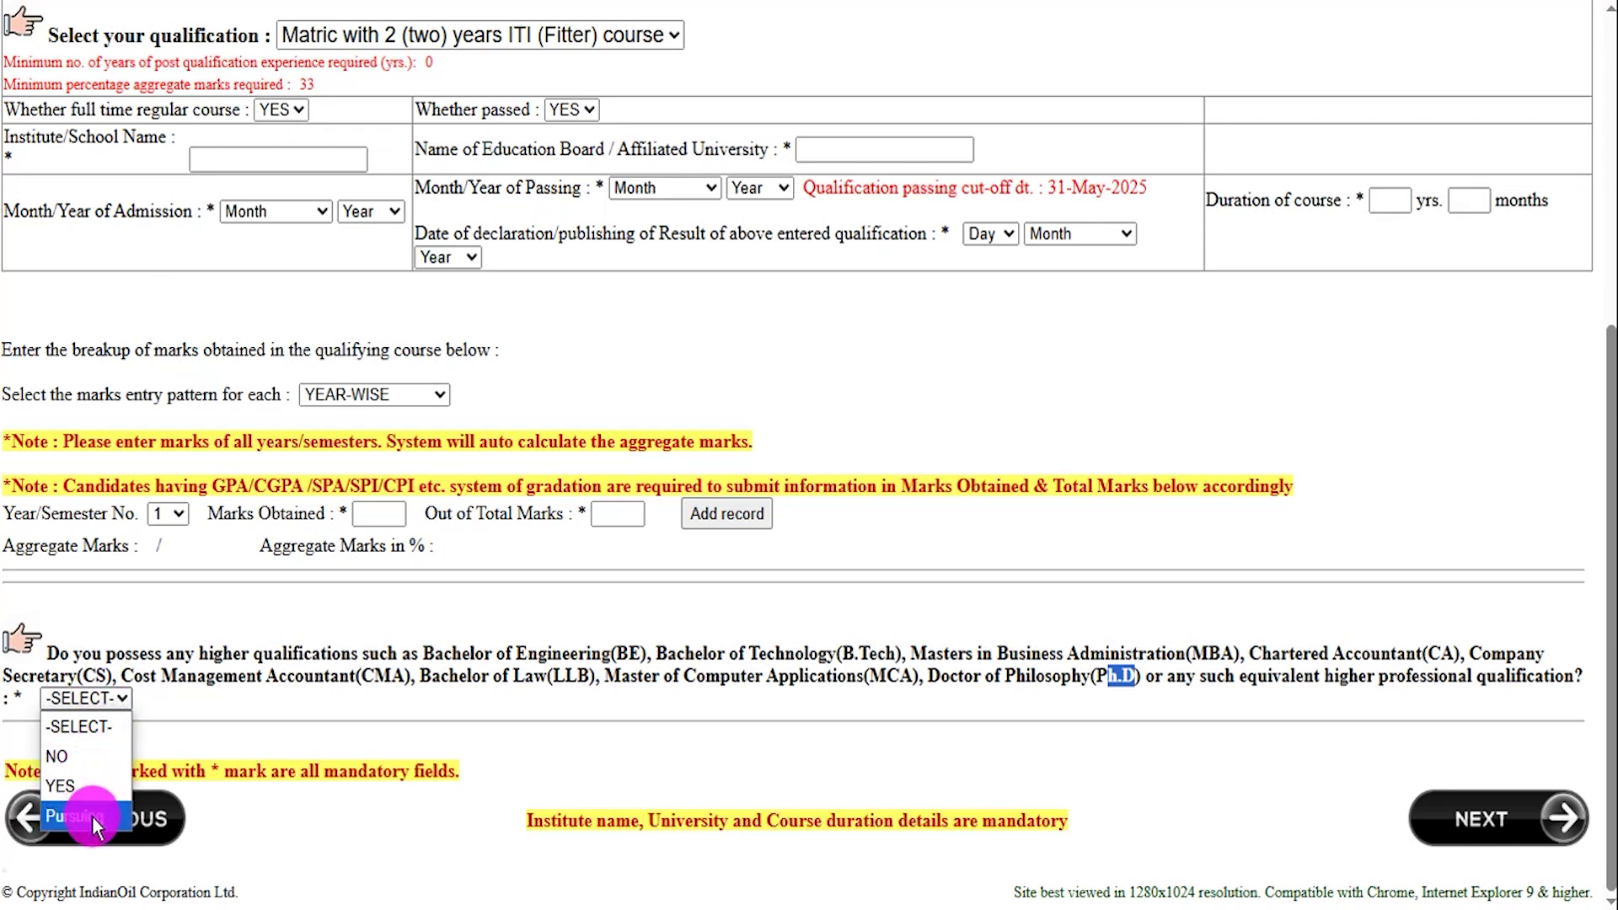
click(59, 755)
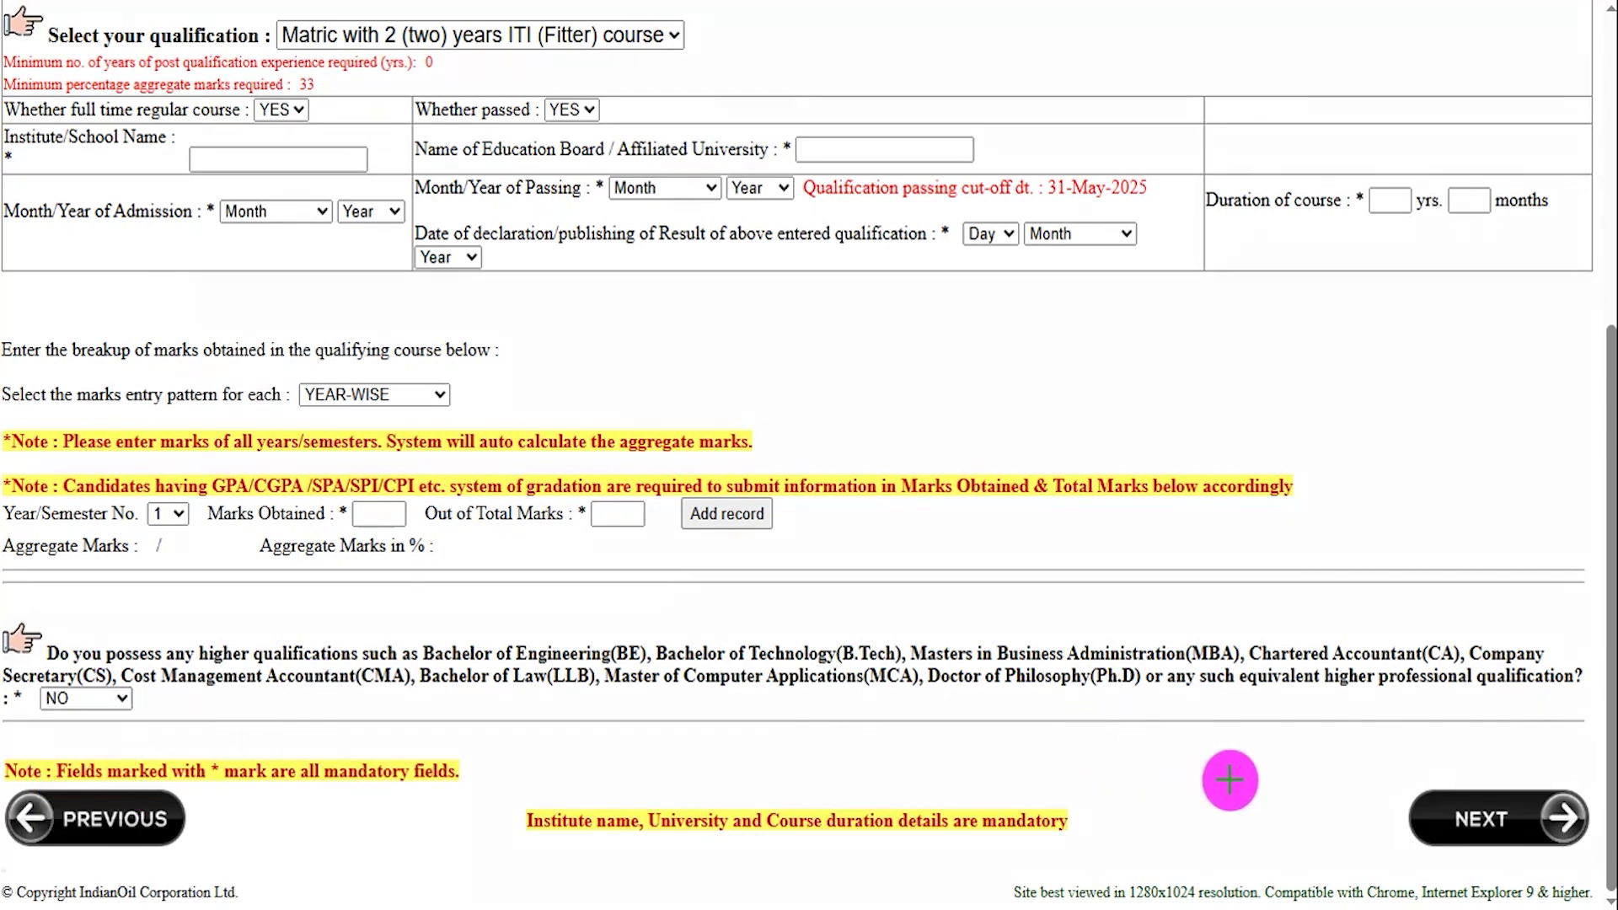
drag(1093, 740, 1394, 812)
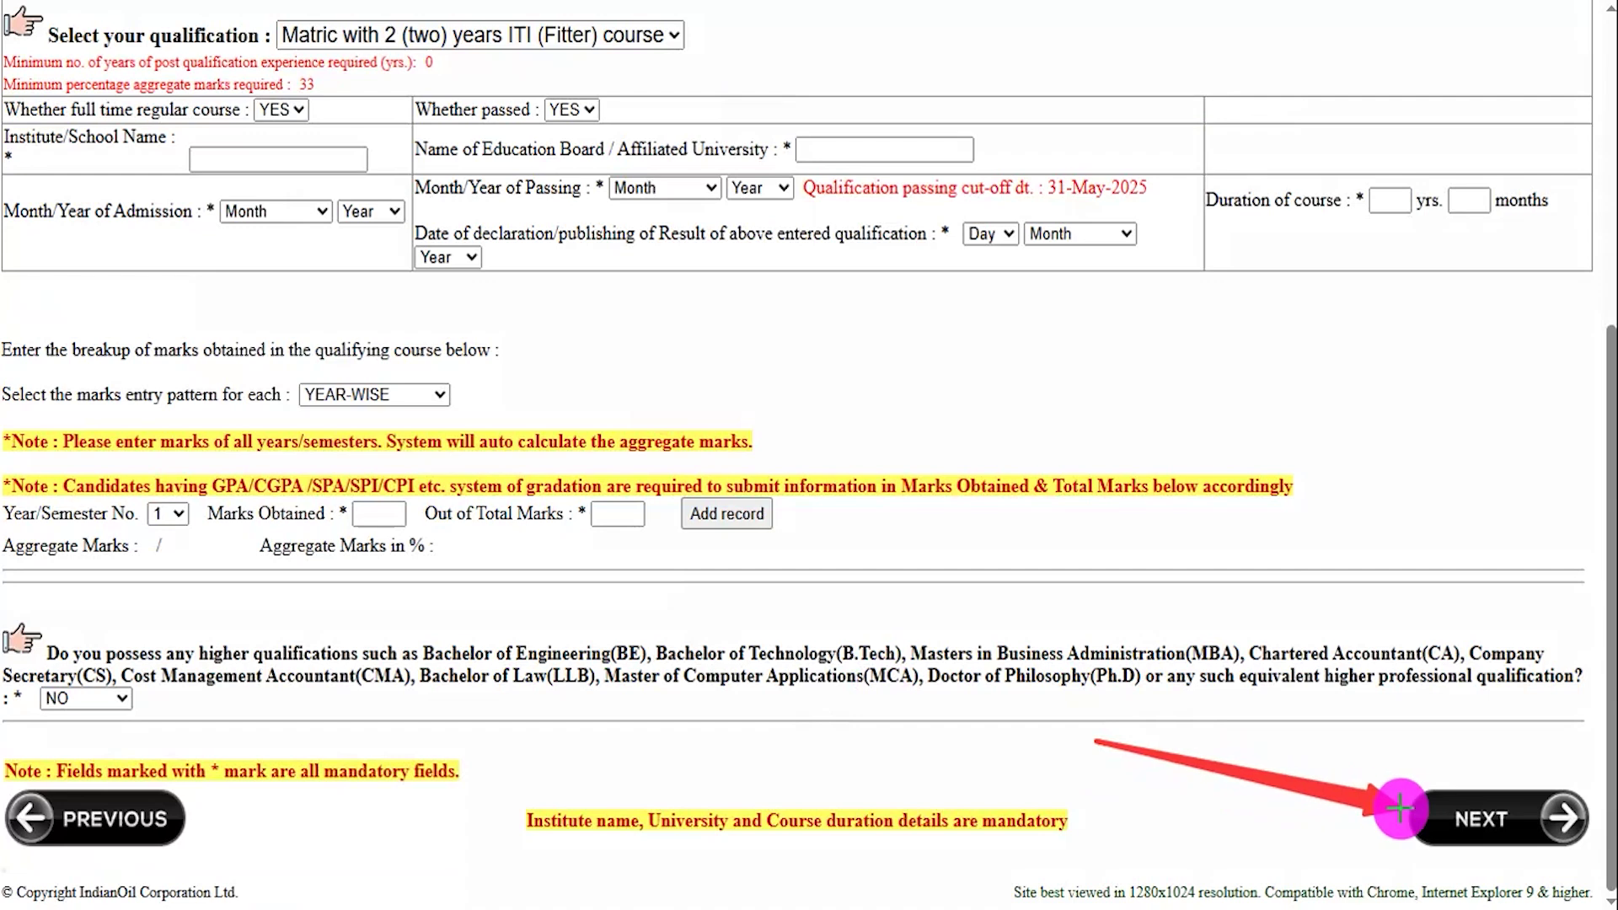
click(1418, 813)
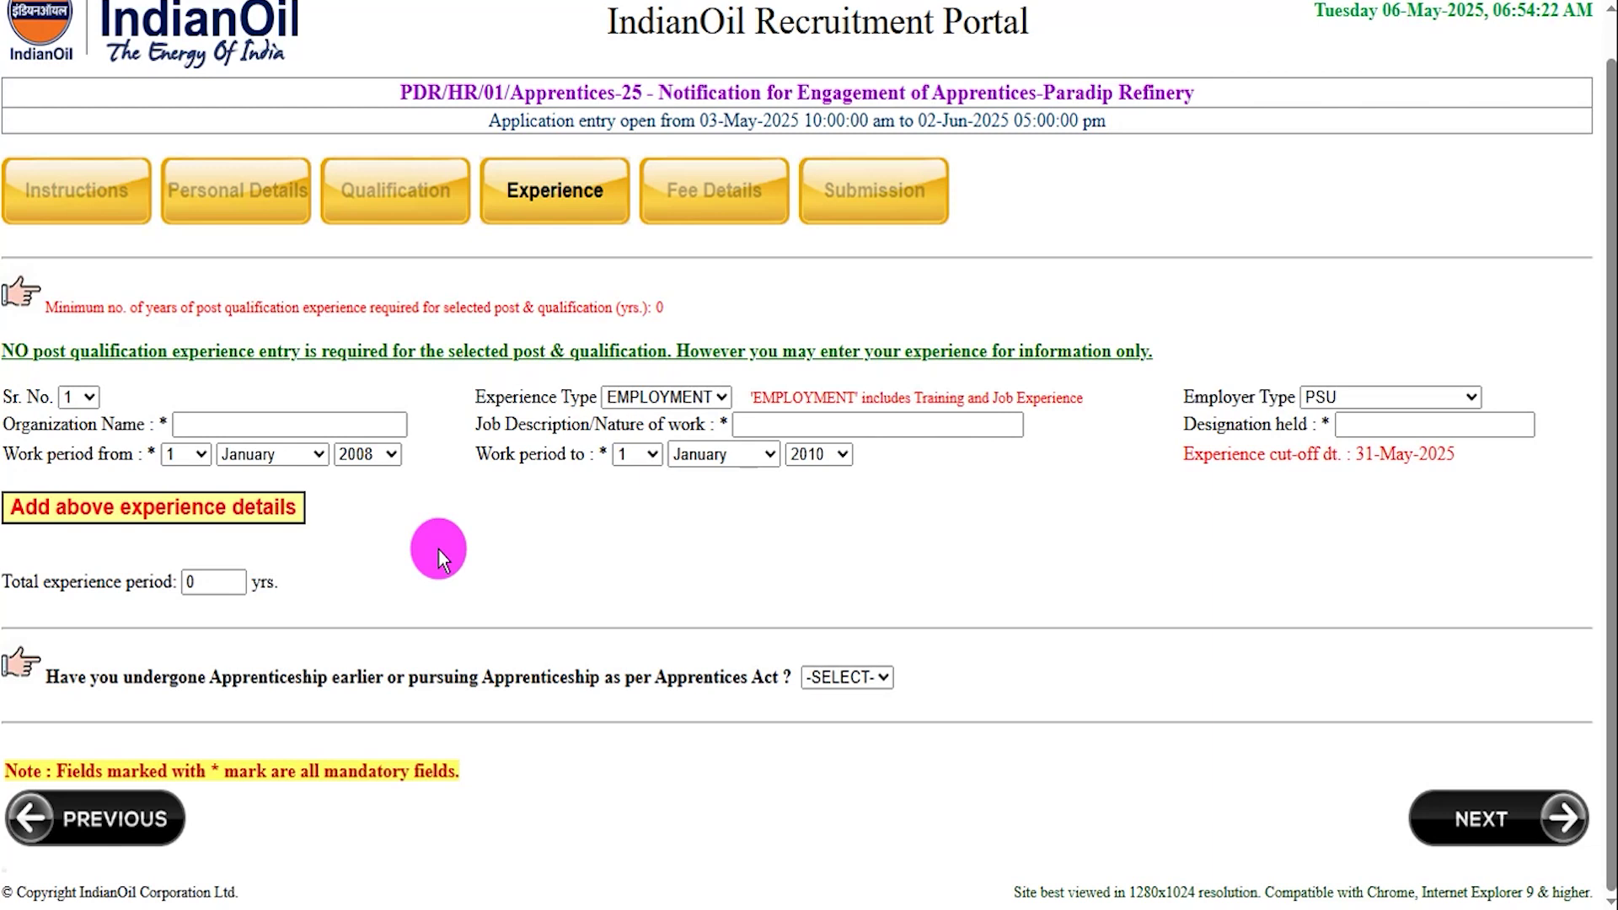
Step: Check the experience requirement and the EMPLOYMENT experience type, and set the Employer Type to PRIVATE
drag(109, 350, 278, 353)
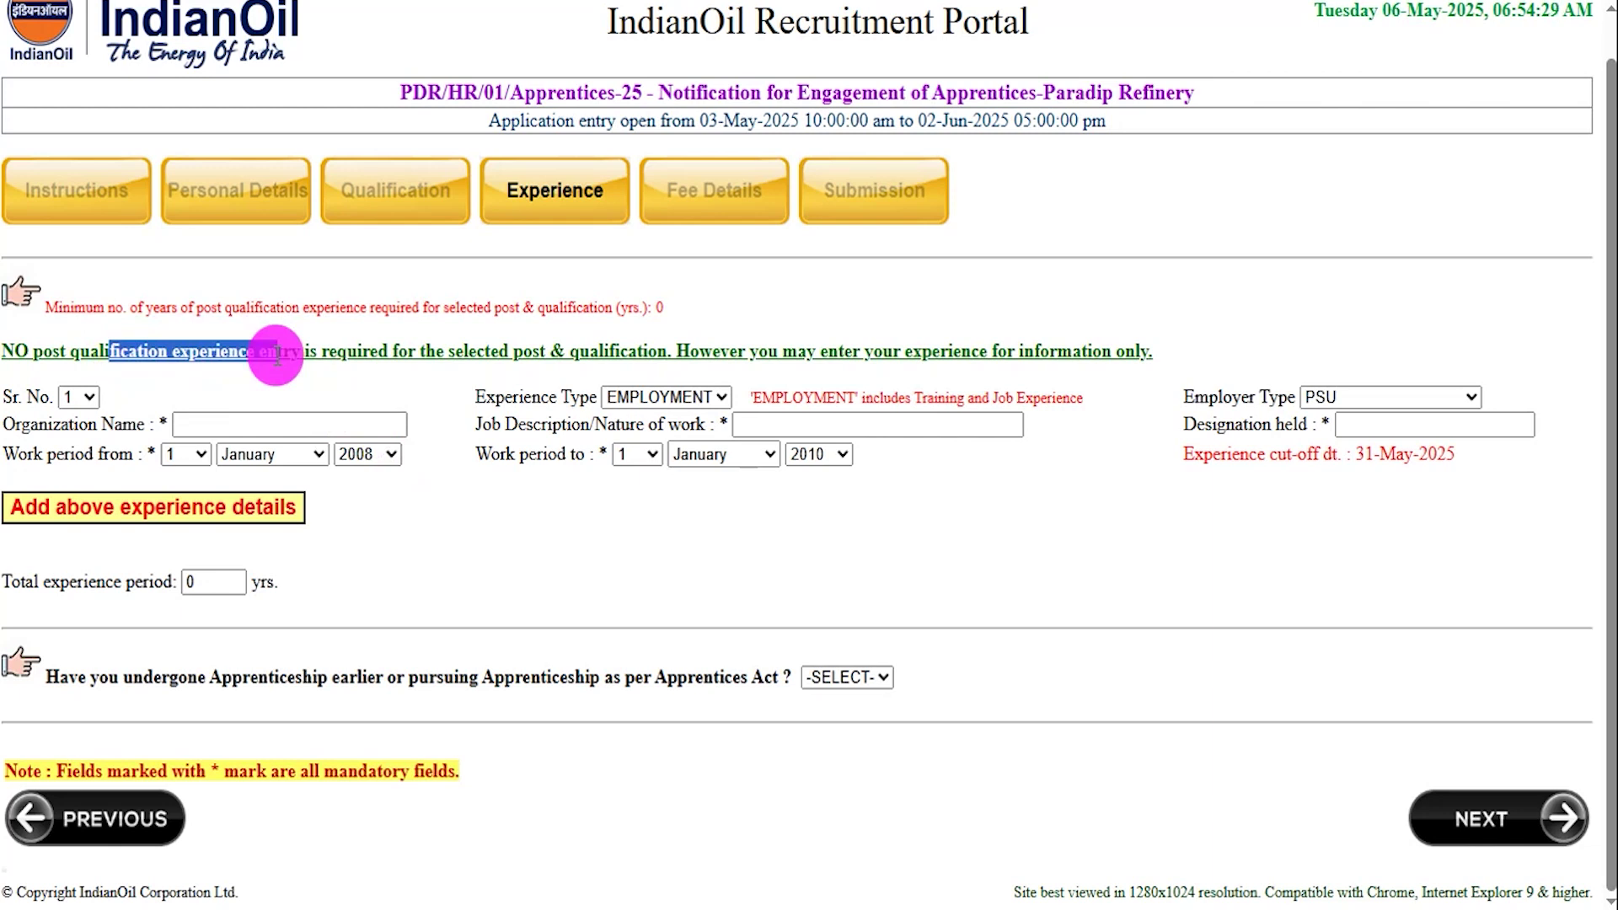
drag(558, 397, 519, 396)
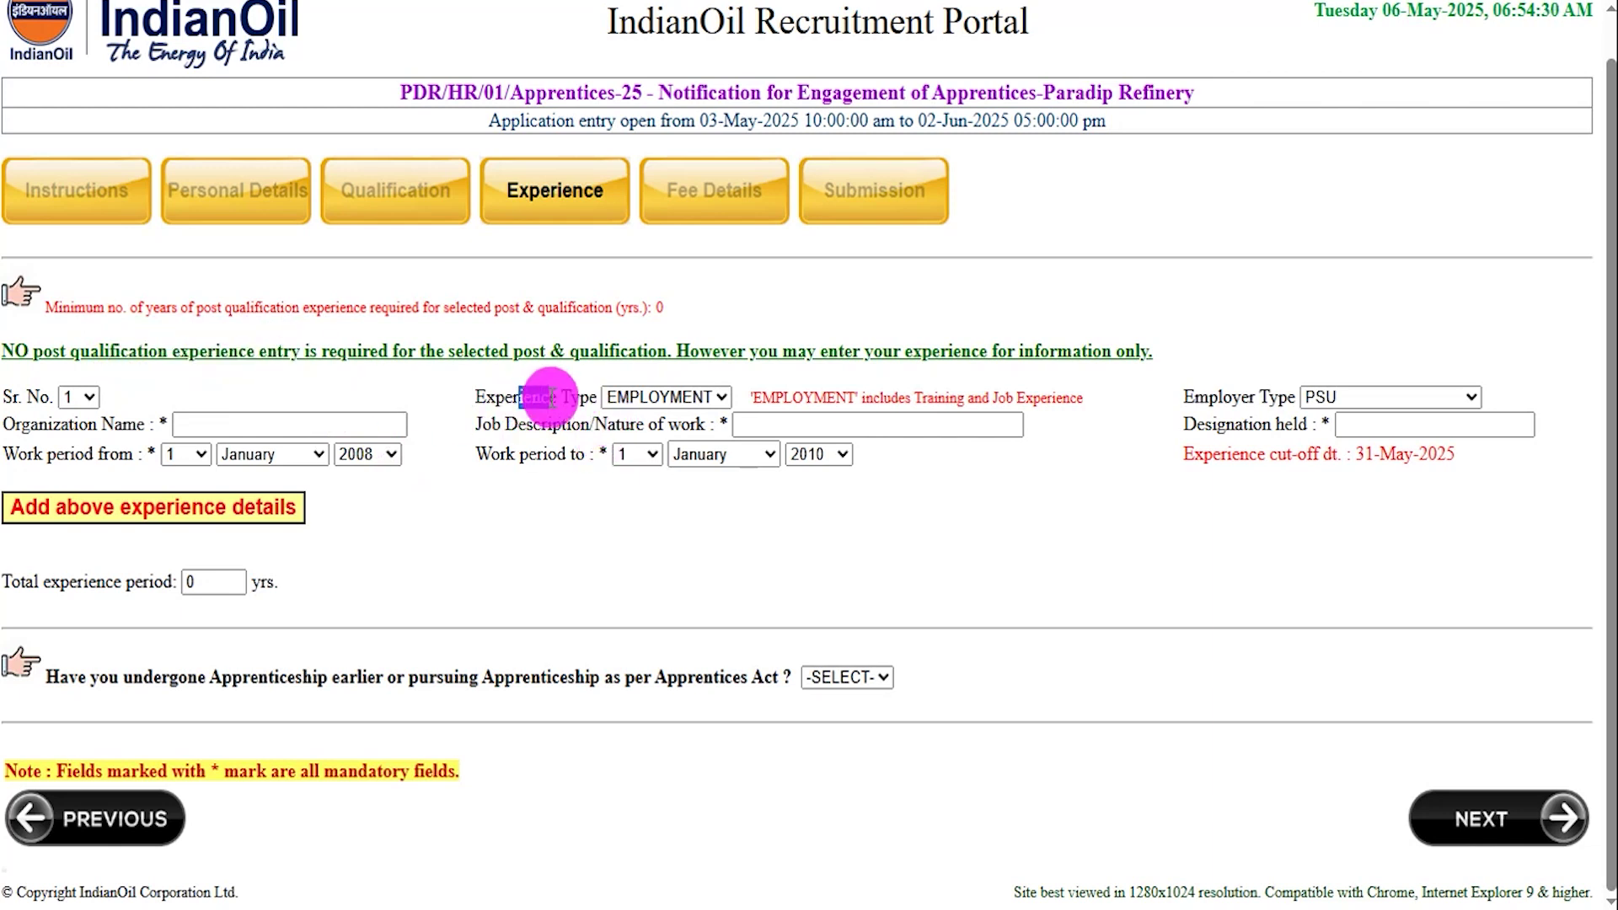
click(669, 402)
click(669, 402)
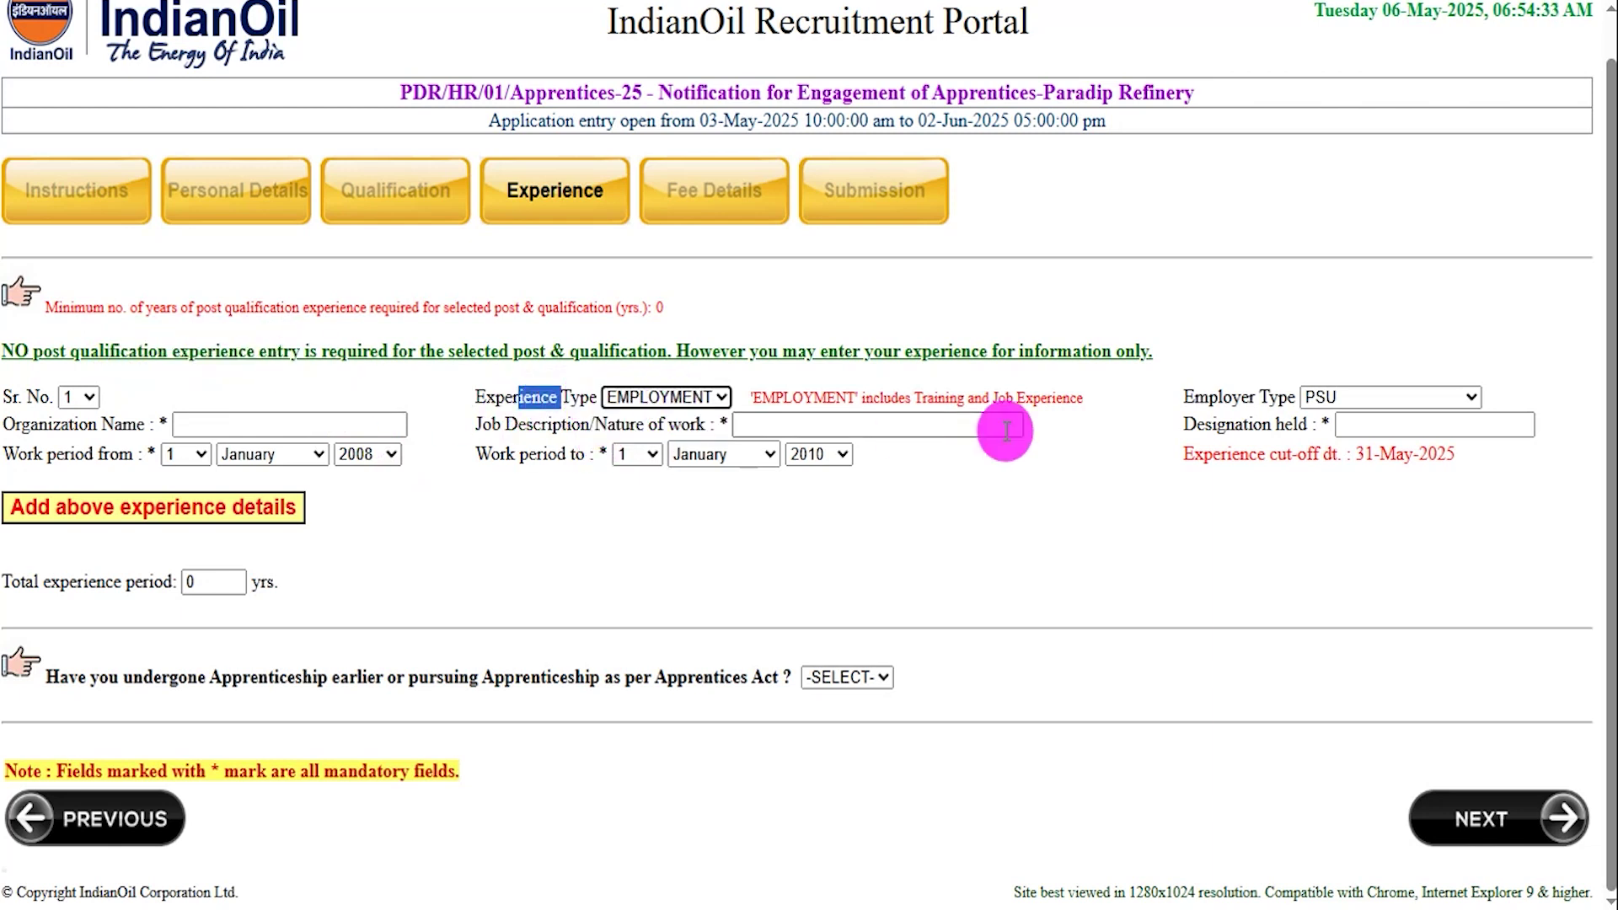
click(1347, 396)
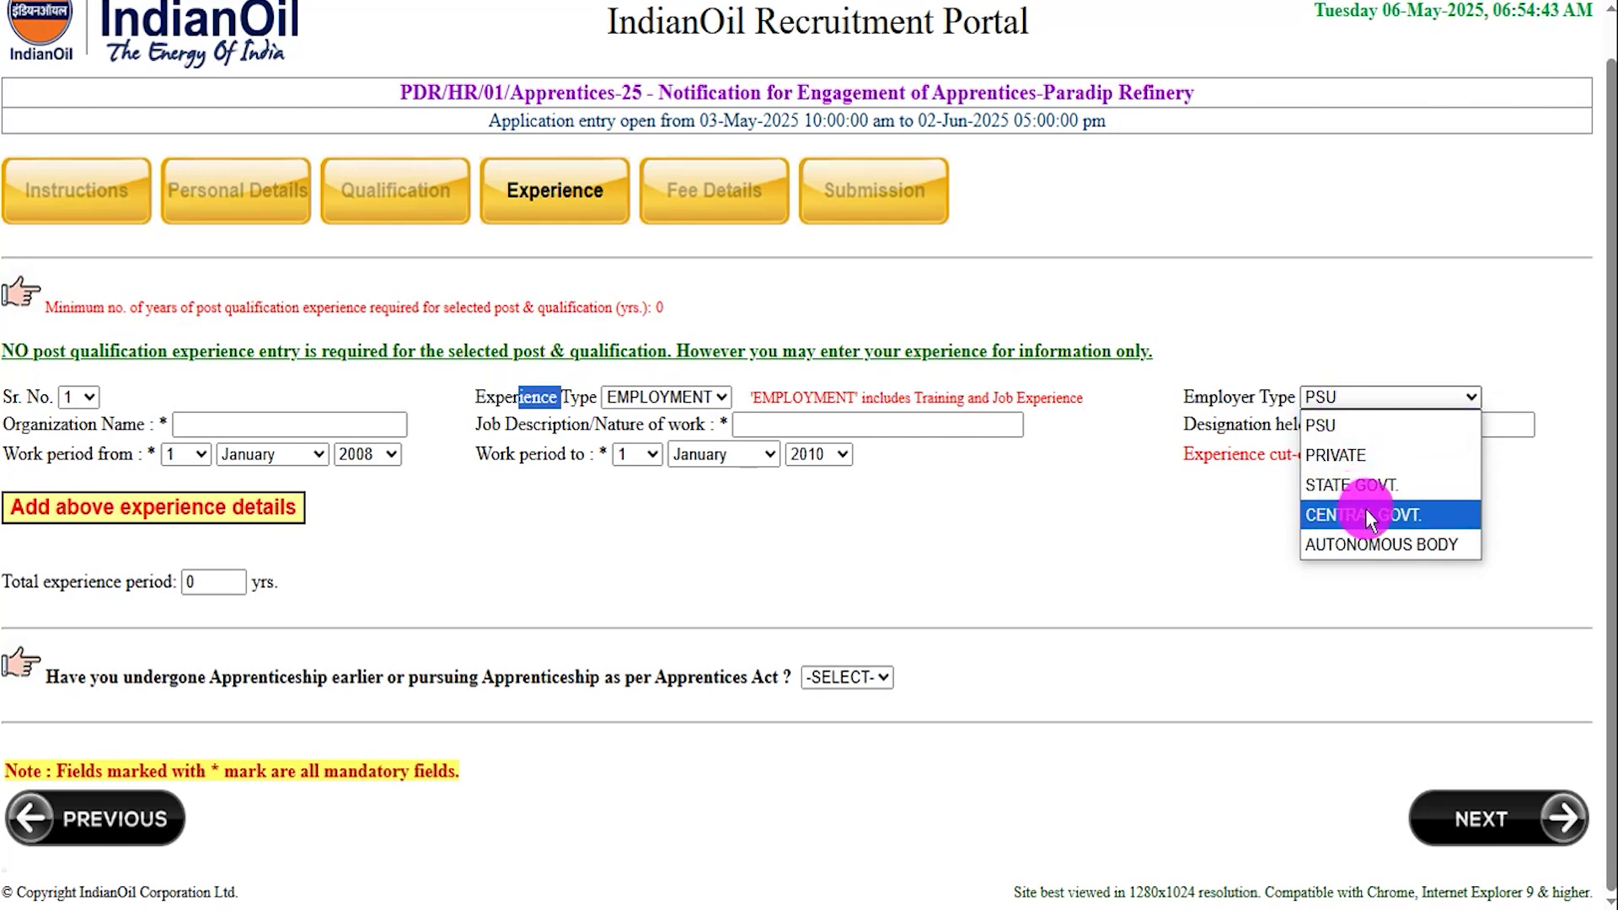
click(1341, 455)
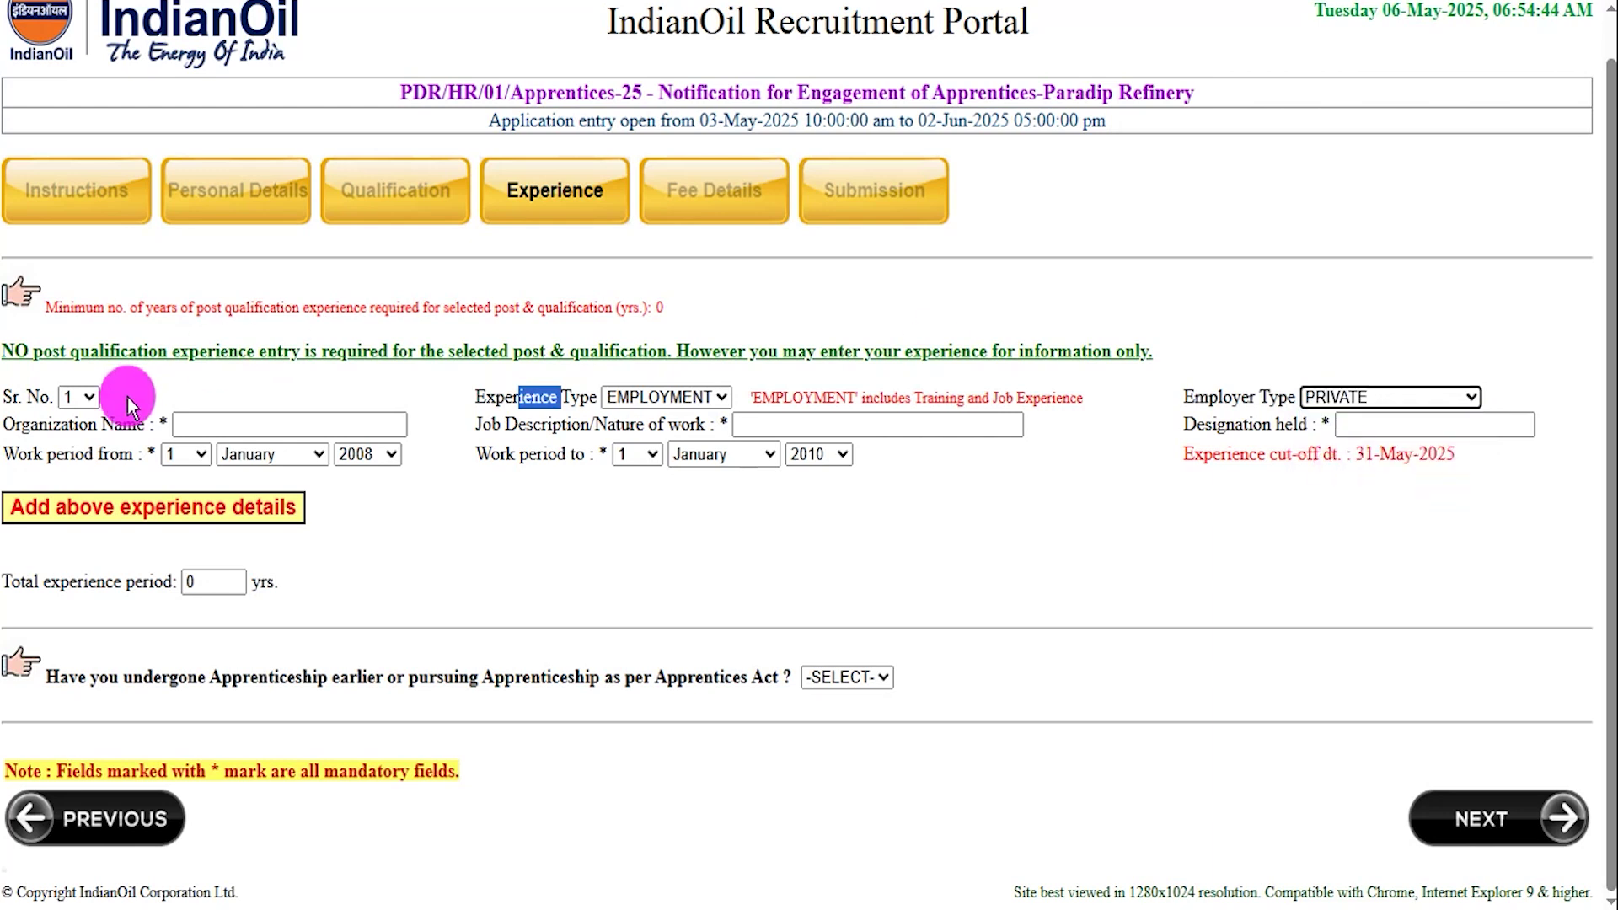
Step: Examine the mandatory Organization Name, Job Description/Nature of work and Designation held fields of the experience entry
drag(70, 425, 168, 426)
click(249, 423)
drag(541, 423, 717, 418)
click(781, 423)
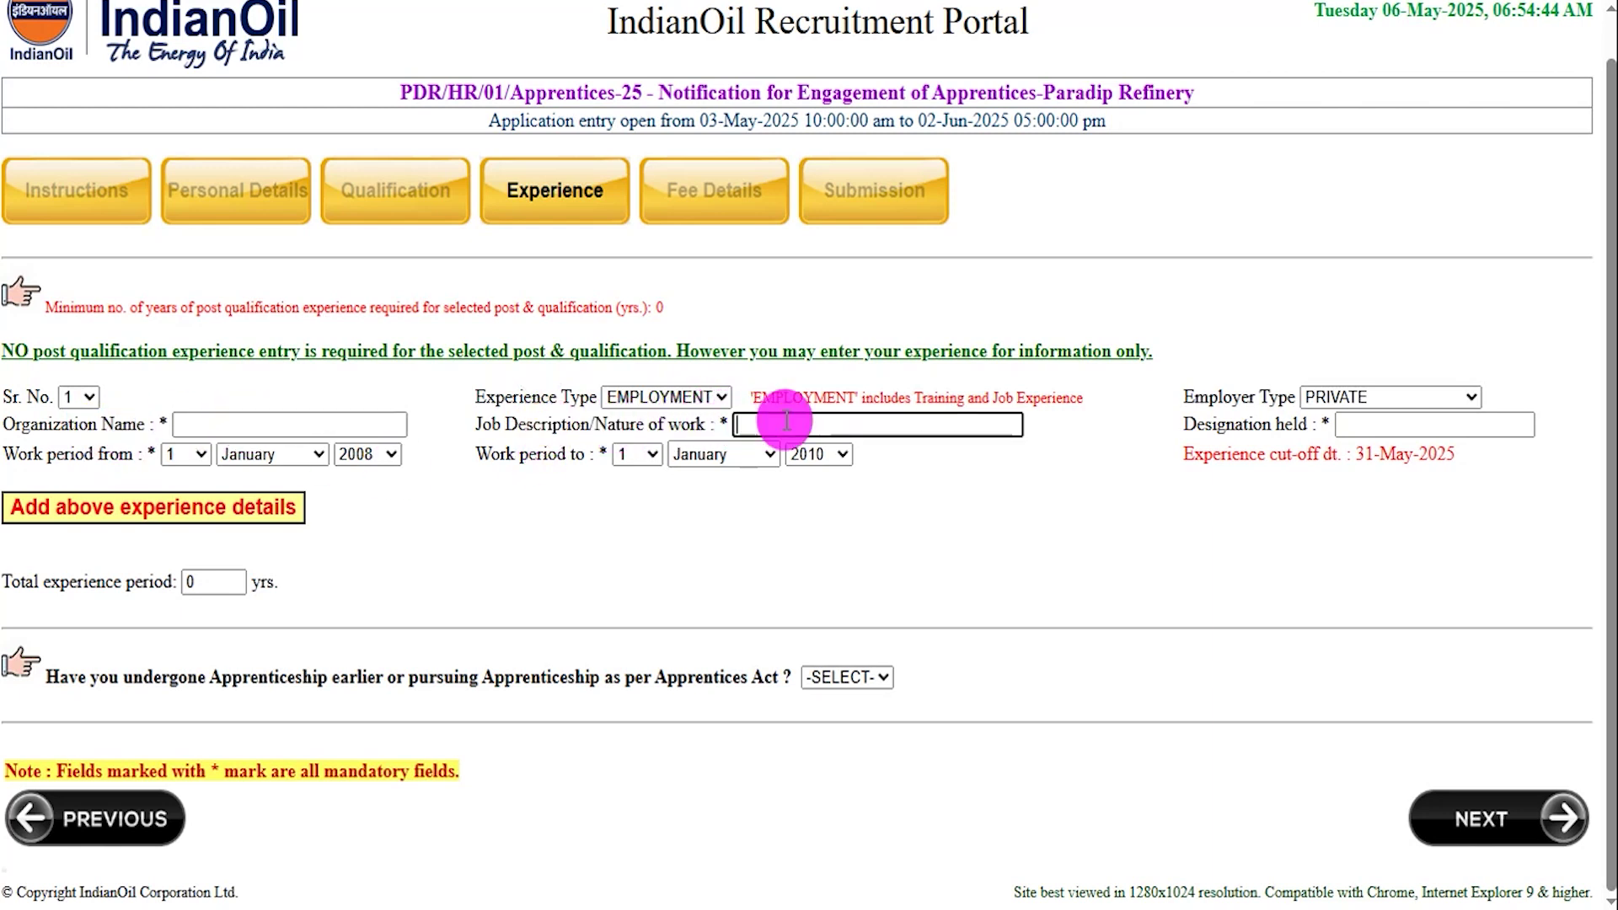
drag(1246, 426, 1356, 422)
click(1361, 423)
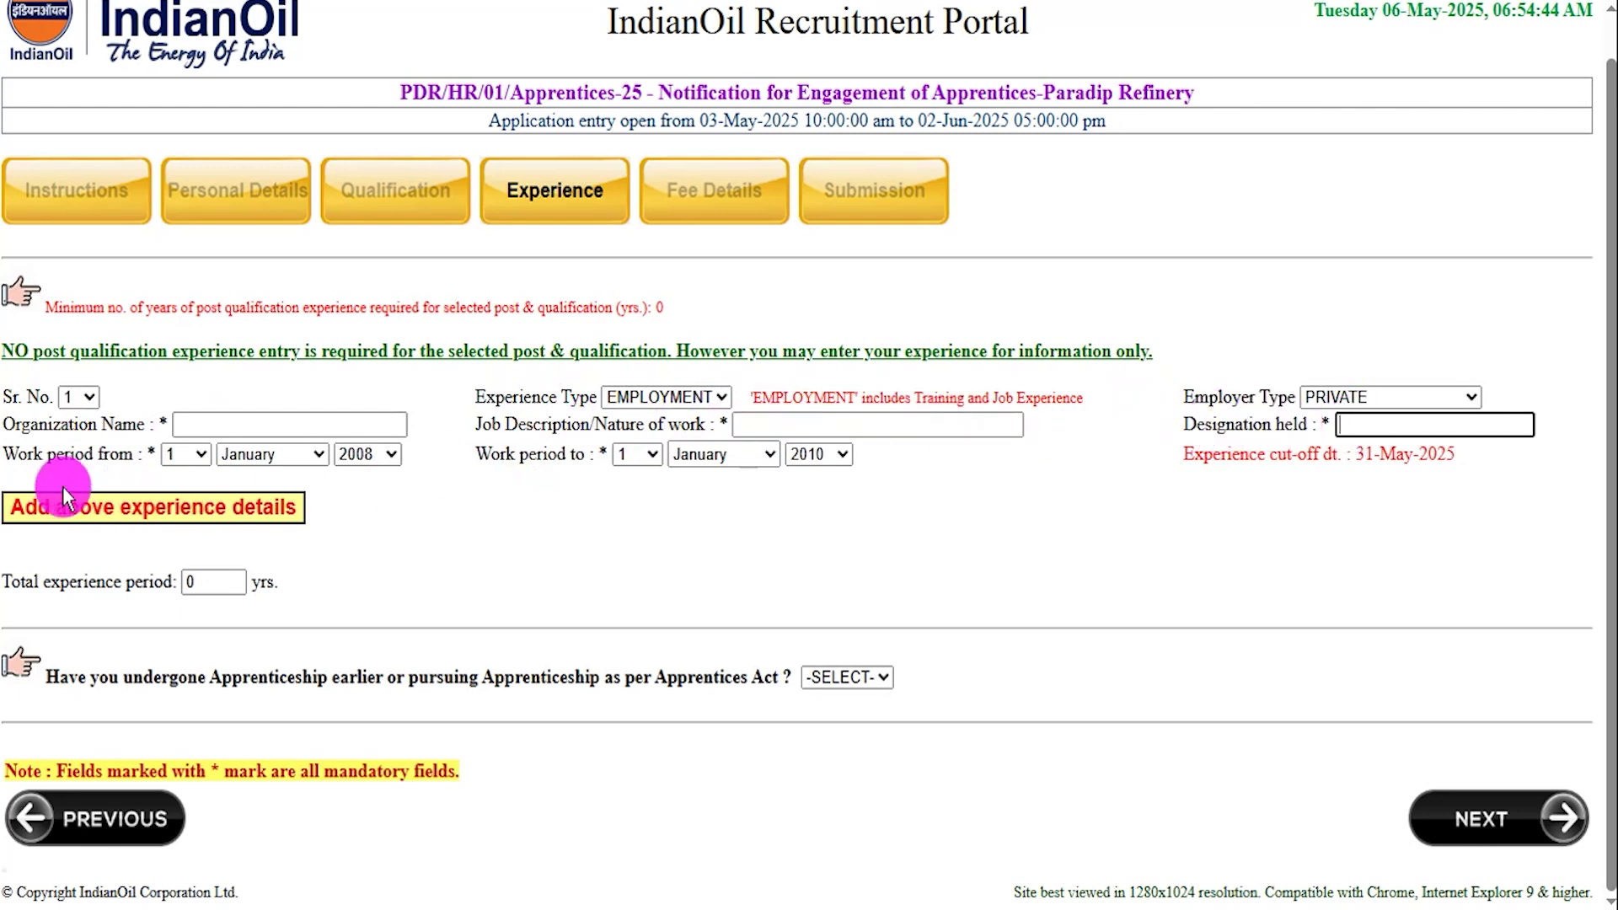
Step: Examine the day, month and year choices for the start and end of the work period
drag(28, 451, 107, 461)
click(186, 454)
click(271, 454)
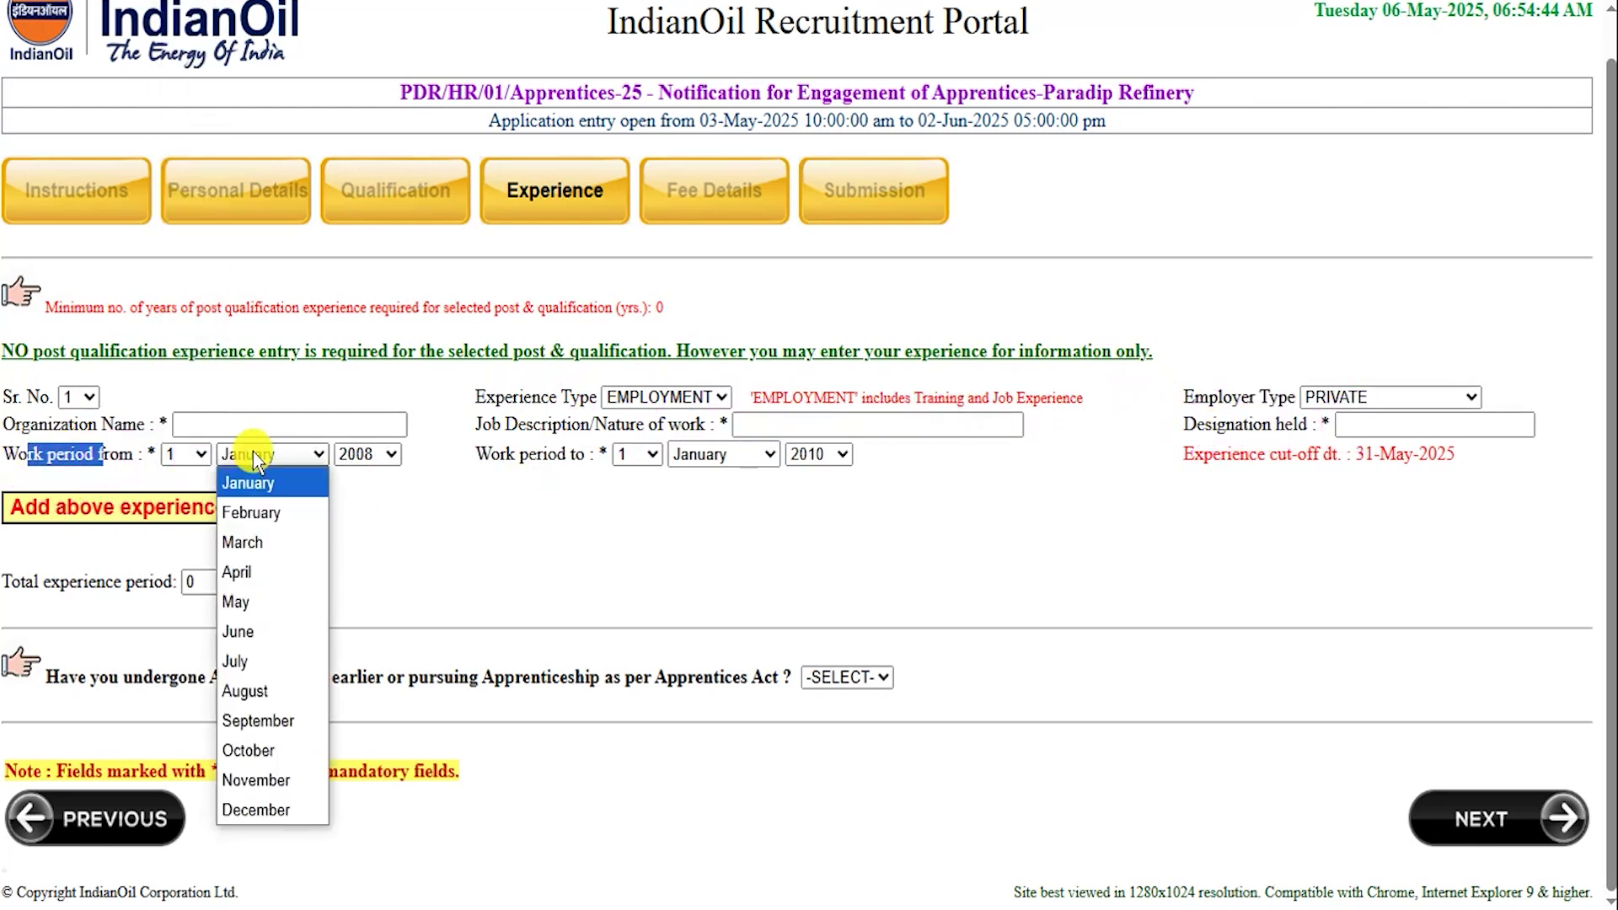
click(367, 454)
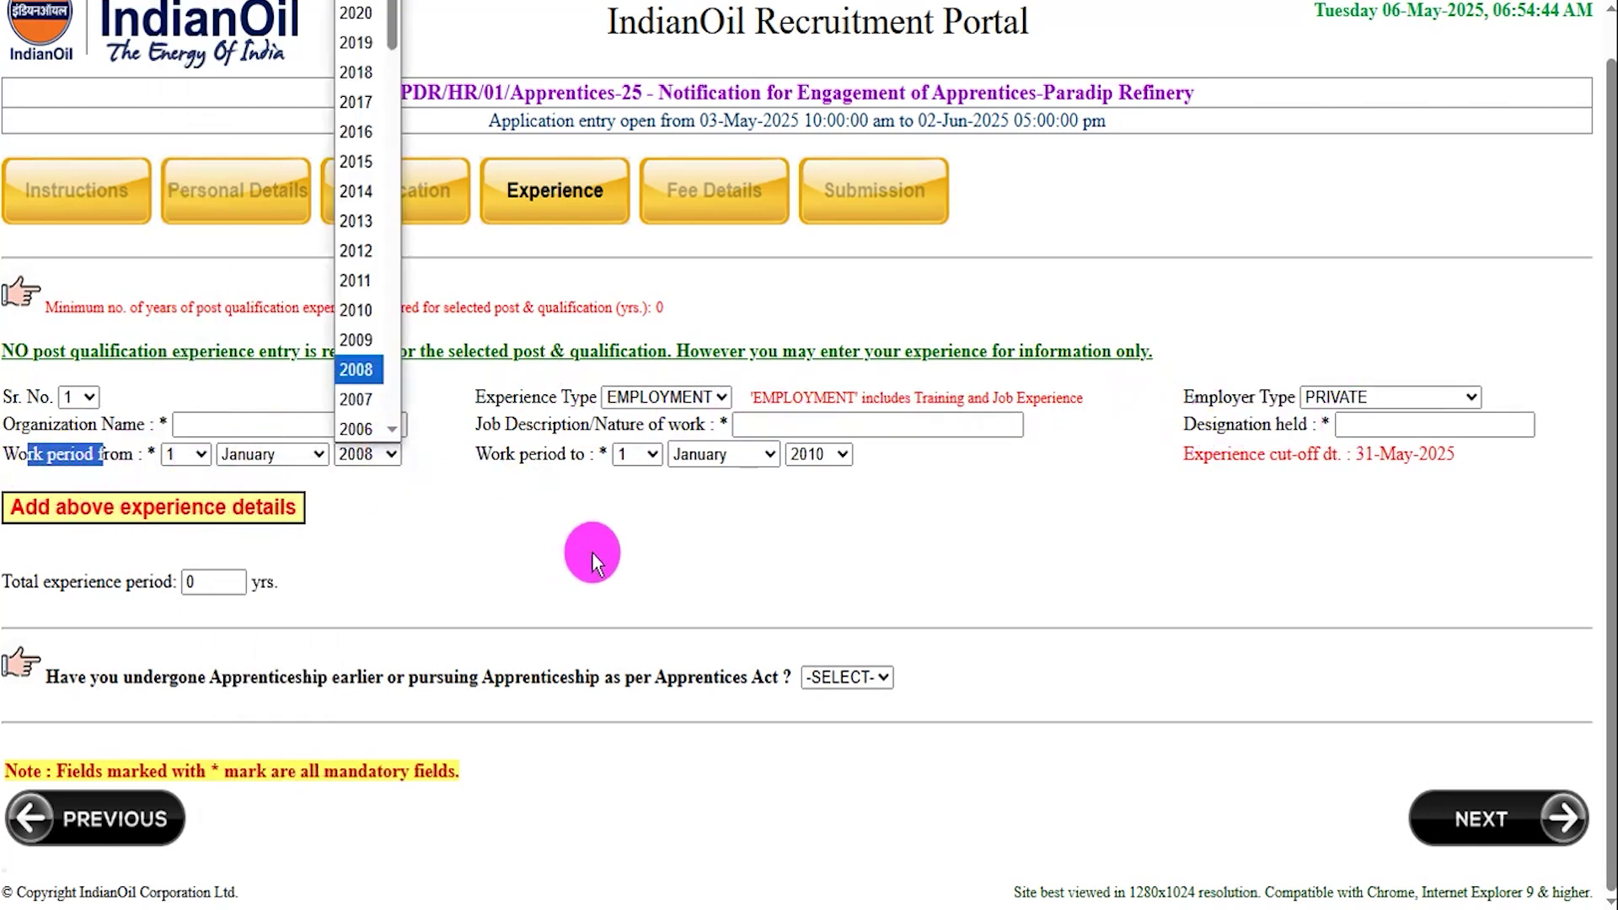
click(636, 454)
click(698, 449)
click(814, 456)
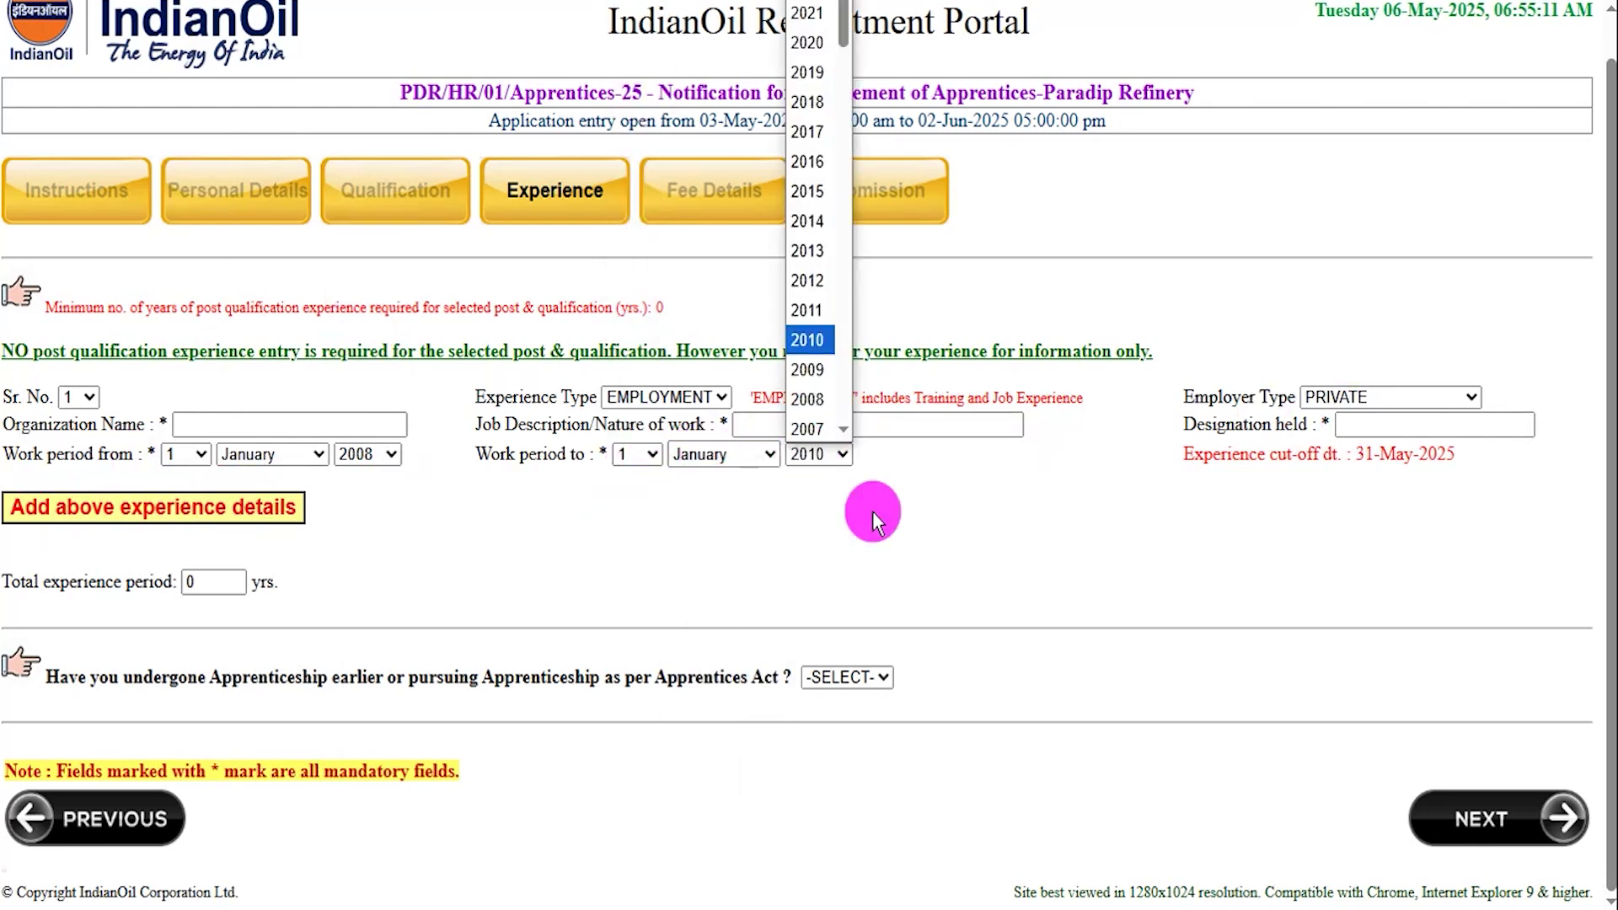
click(872, 510)
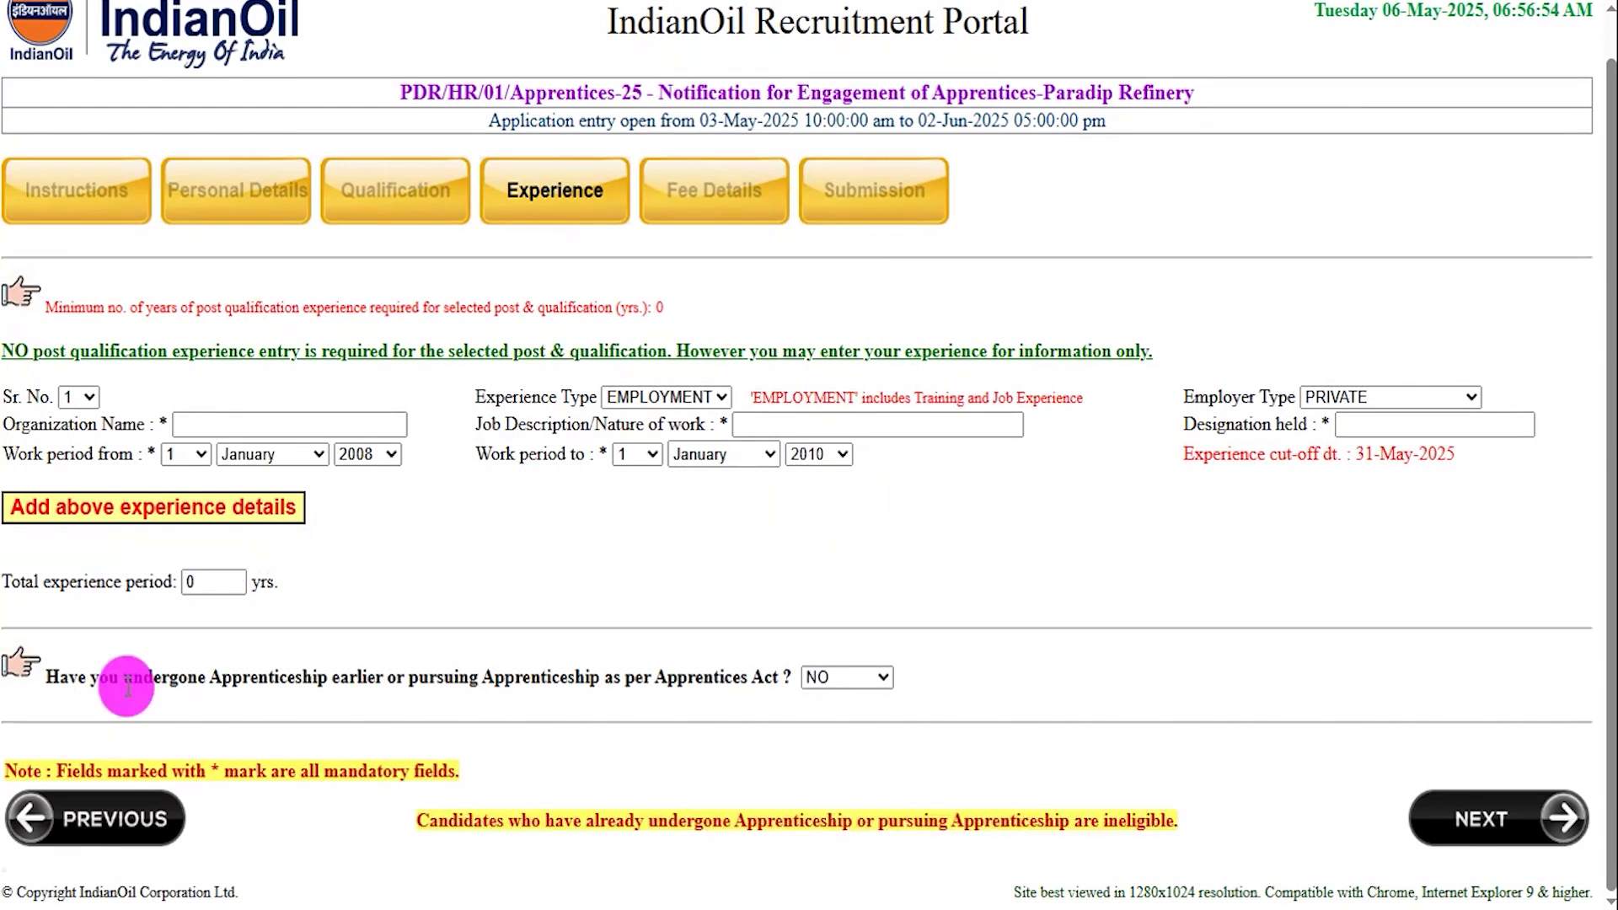
Step: Answer NO to the question about having undergone or pursuing Apprenticeship as per the Apprentices Act
drag(124, 676, 642, 676)
click(844, 676)
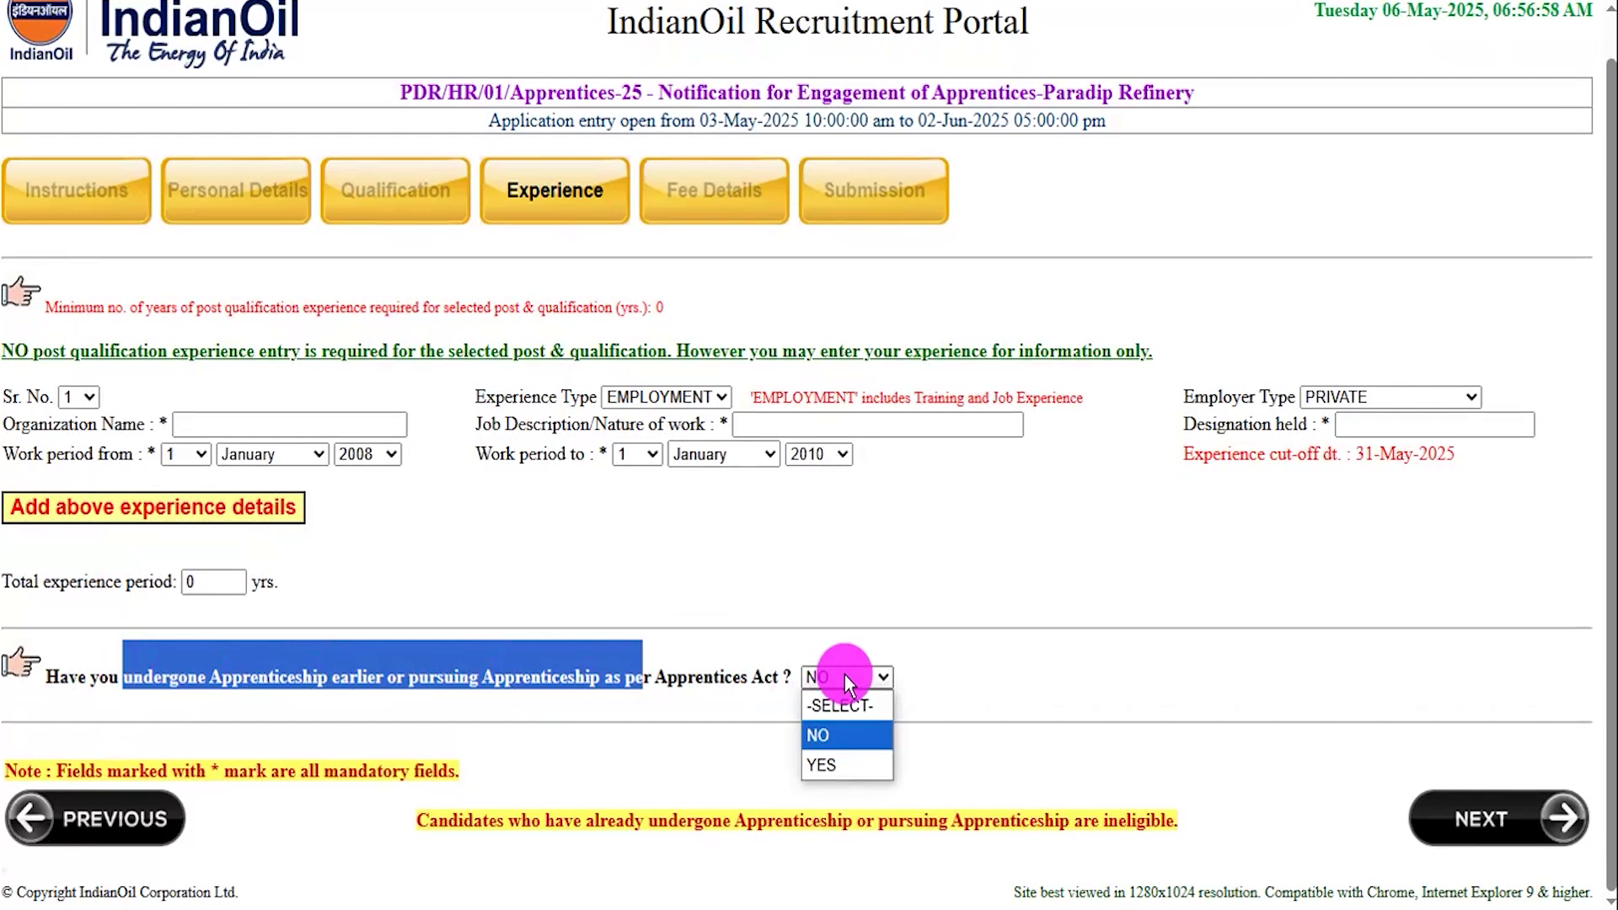
click(987, 650)
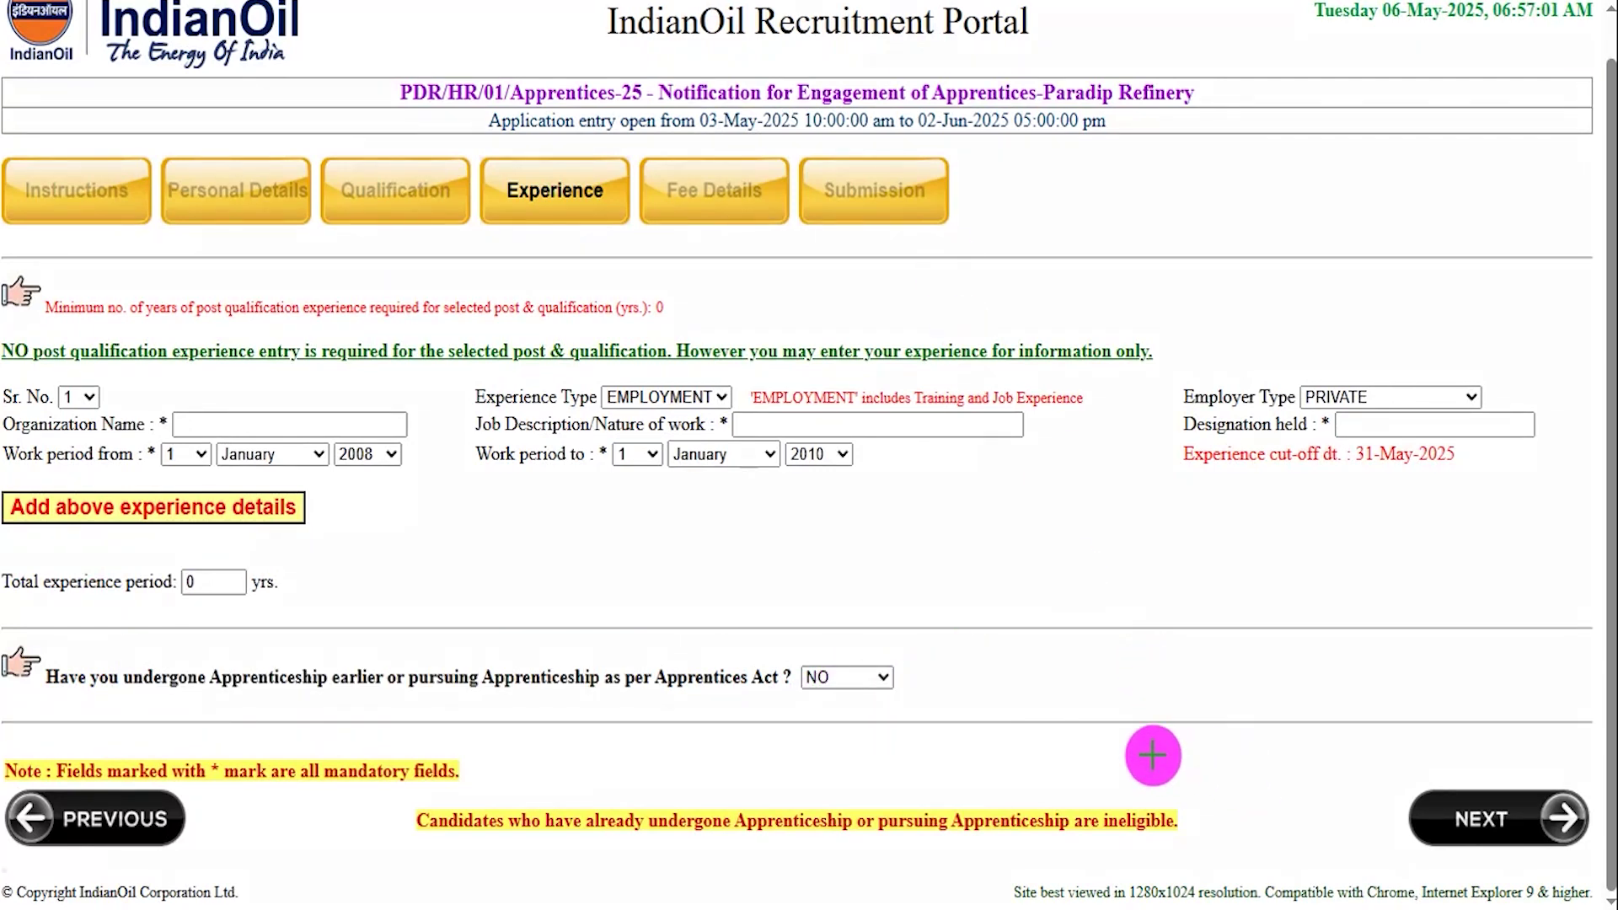
Step: Proceed from Experience to Fee Details, read the application fee notice and continue to the Submission section
click(1415, 809)
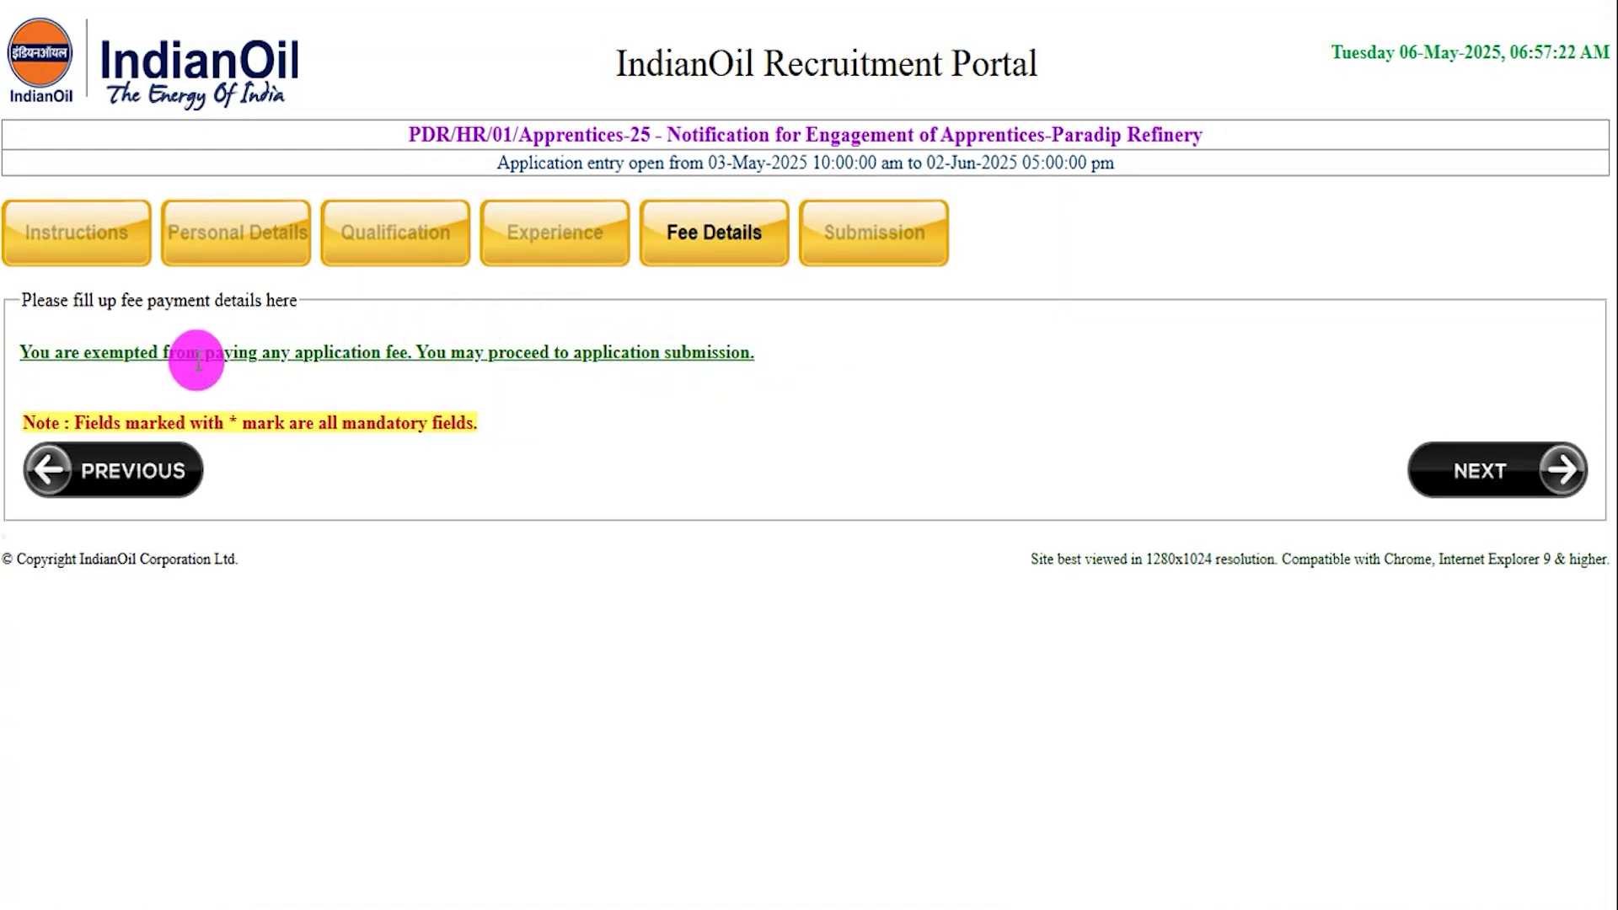
drag(29, 352, 725, 350)
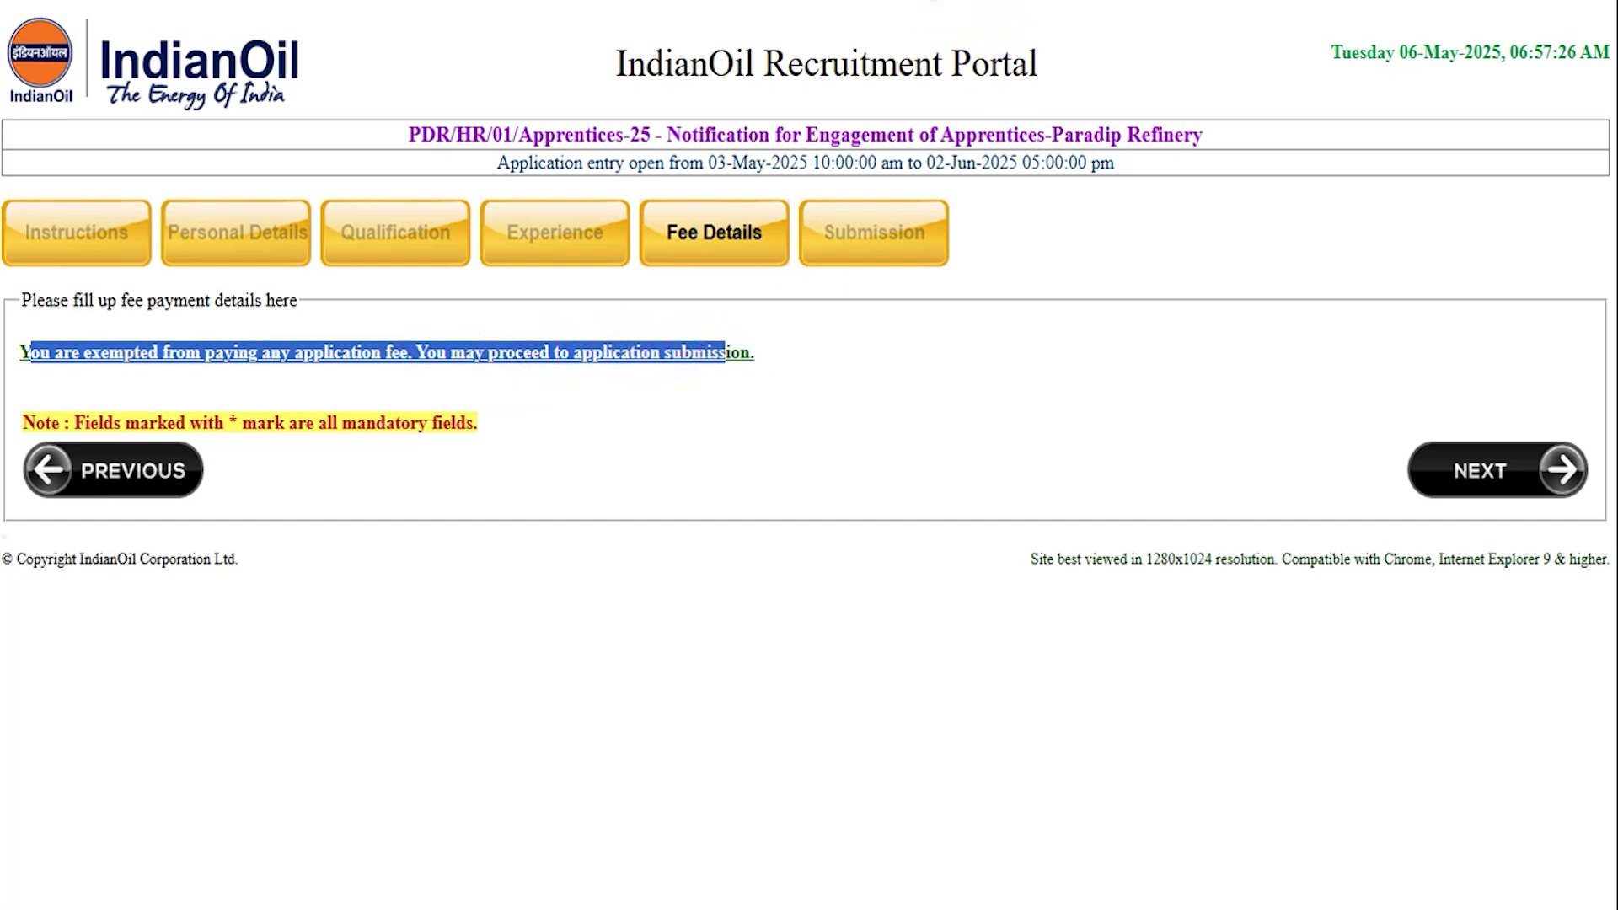
drag(1011, 428, 1407, 466)
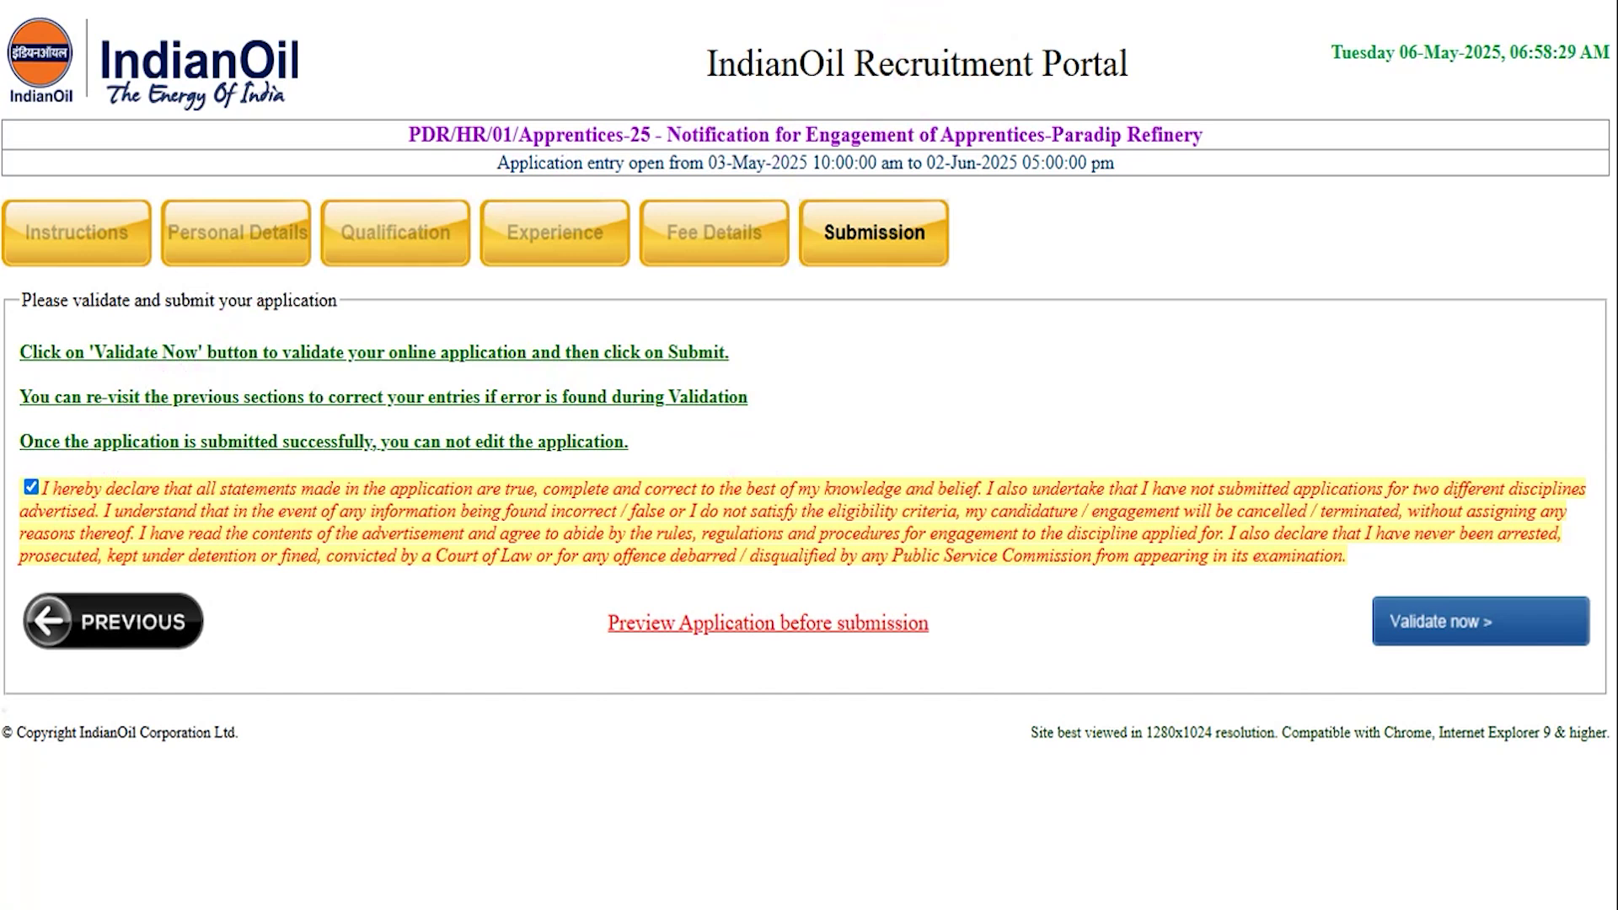
Step: Validate the application with its declaration accepted and submit it
mouse_move(558, 581)
mouse_down()
mouse_move(837, 652)
mouse_move(959, 659)
mouse_up()
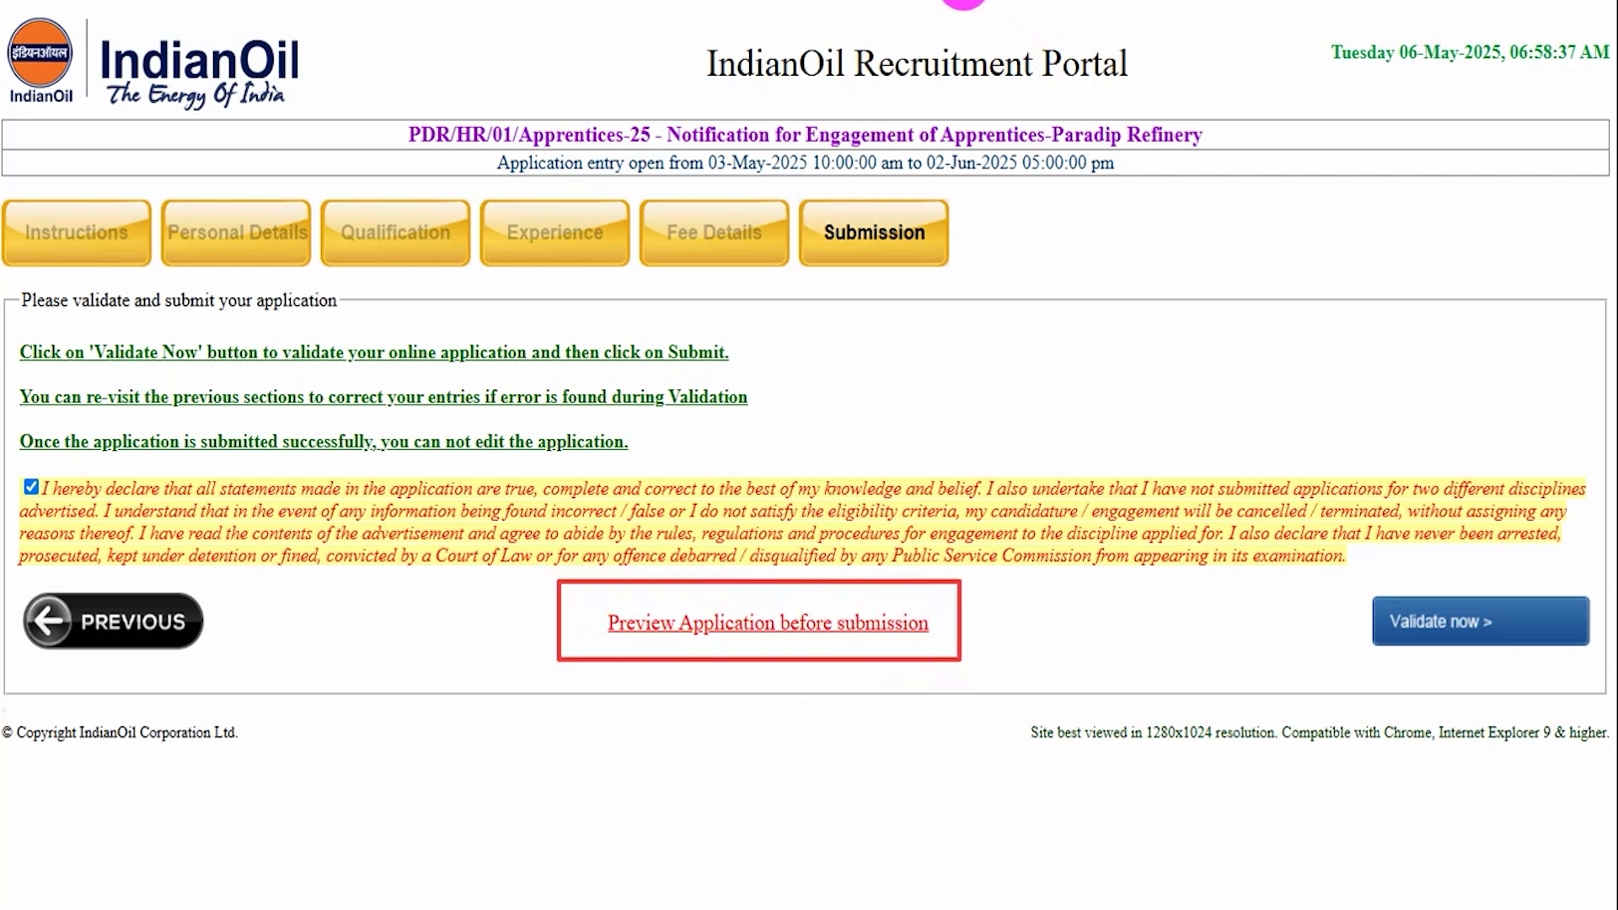
drag(406, 634, 207, 628)
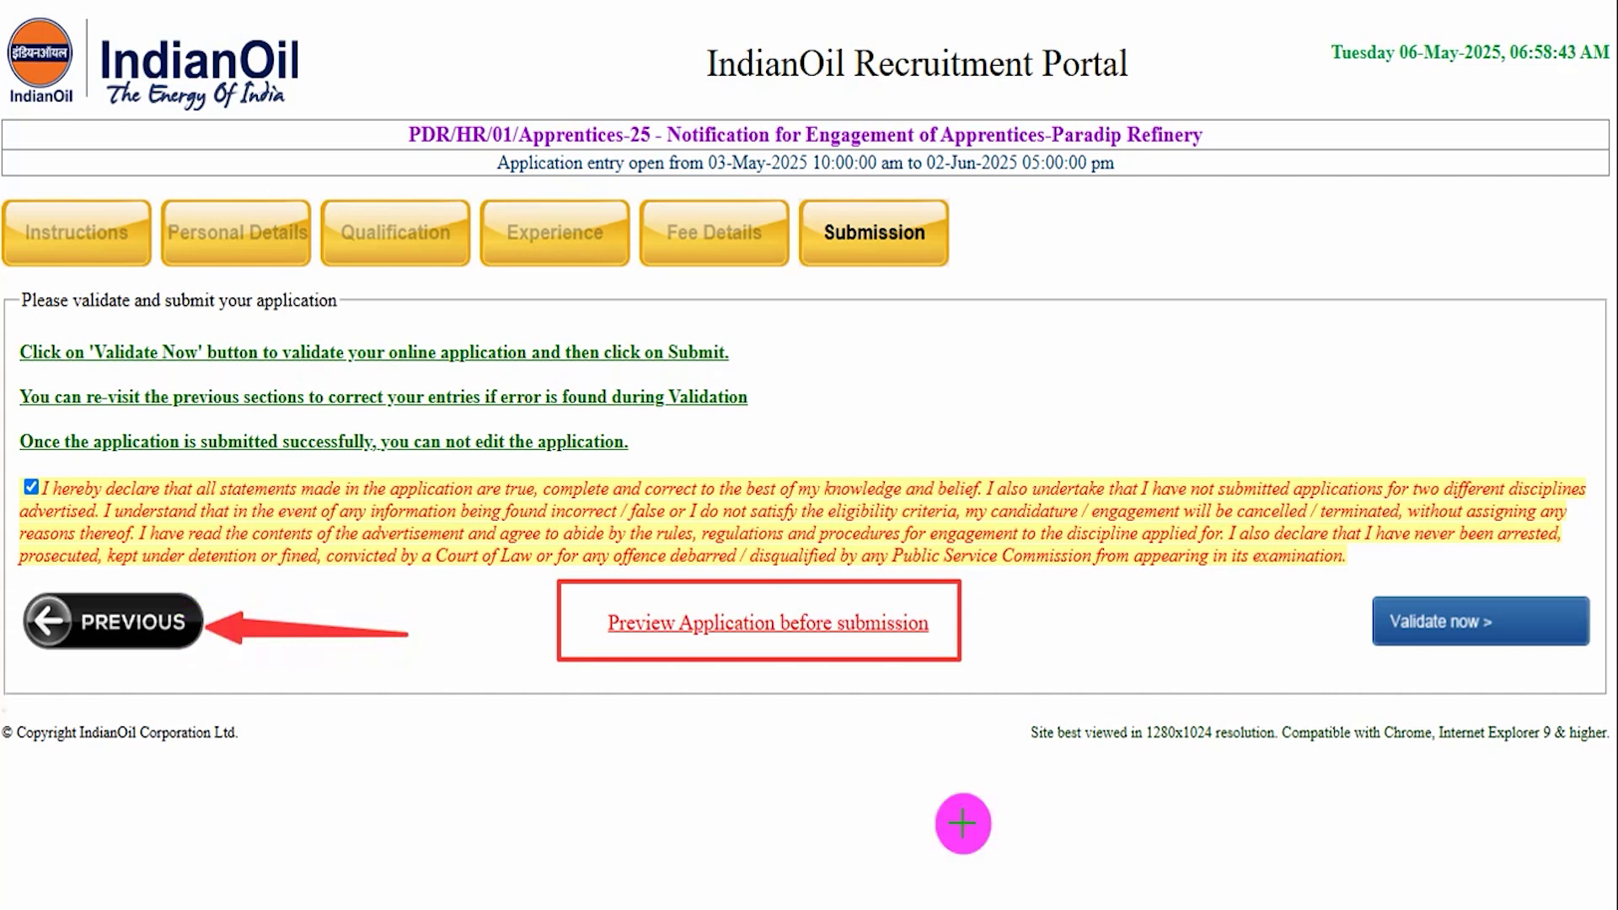
drag(1121, 601, 1375, 626)
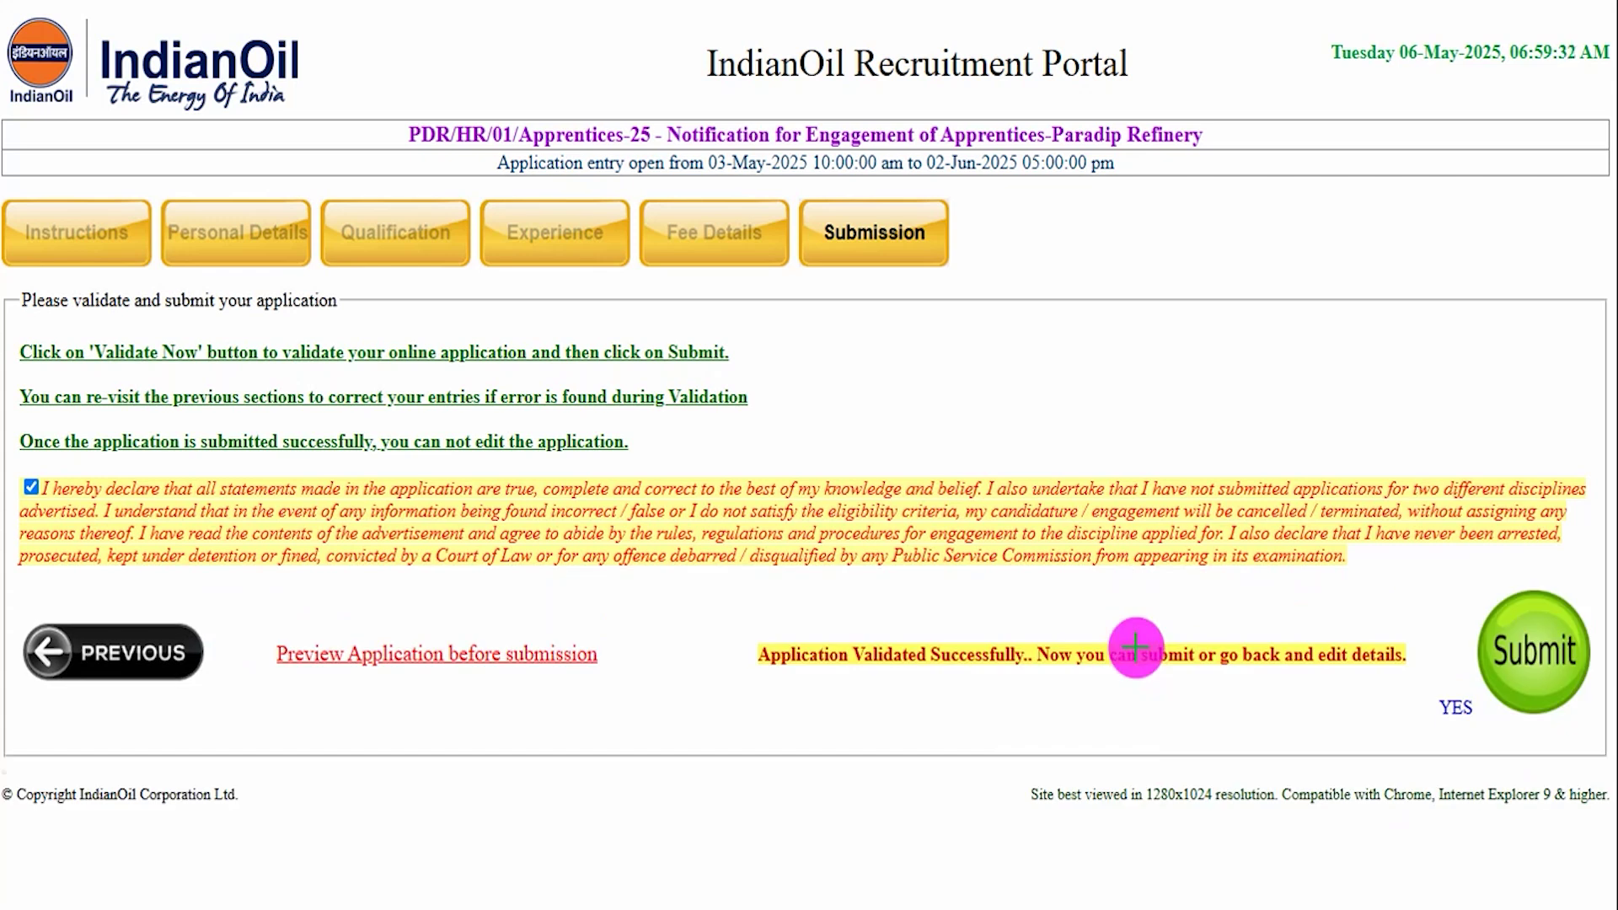
drag(1346, 401, 1510, 626)
click(1523, 653)
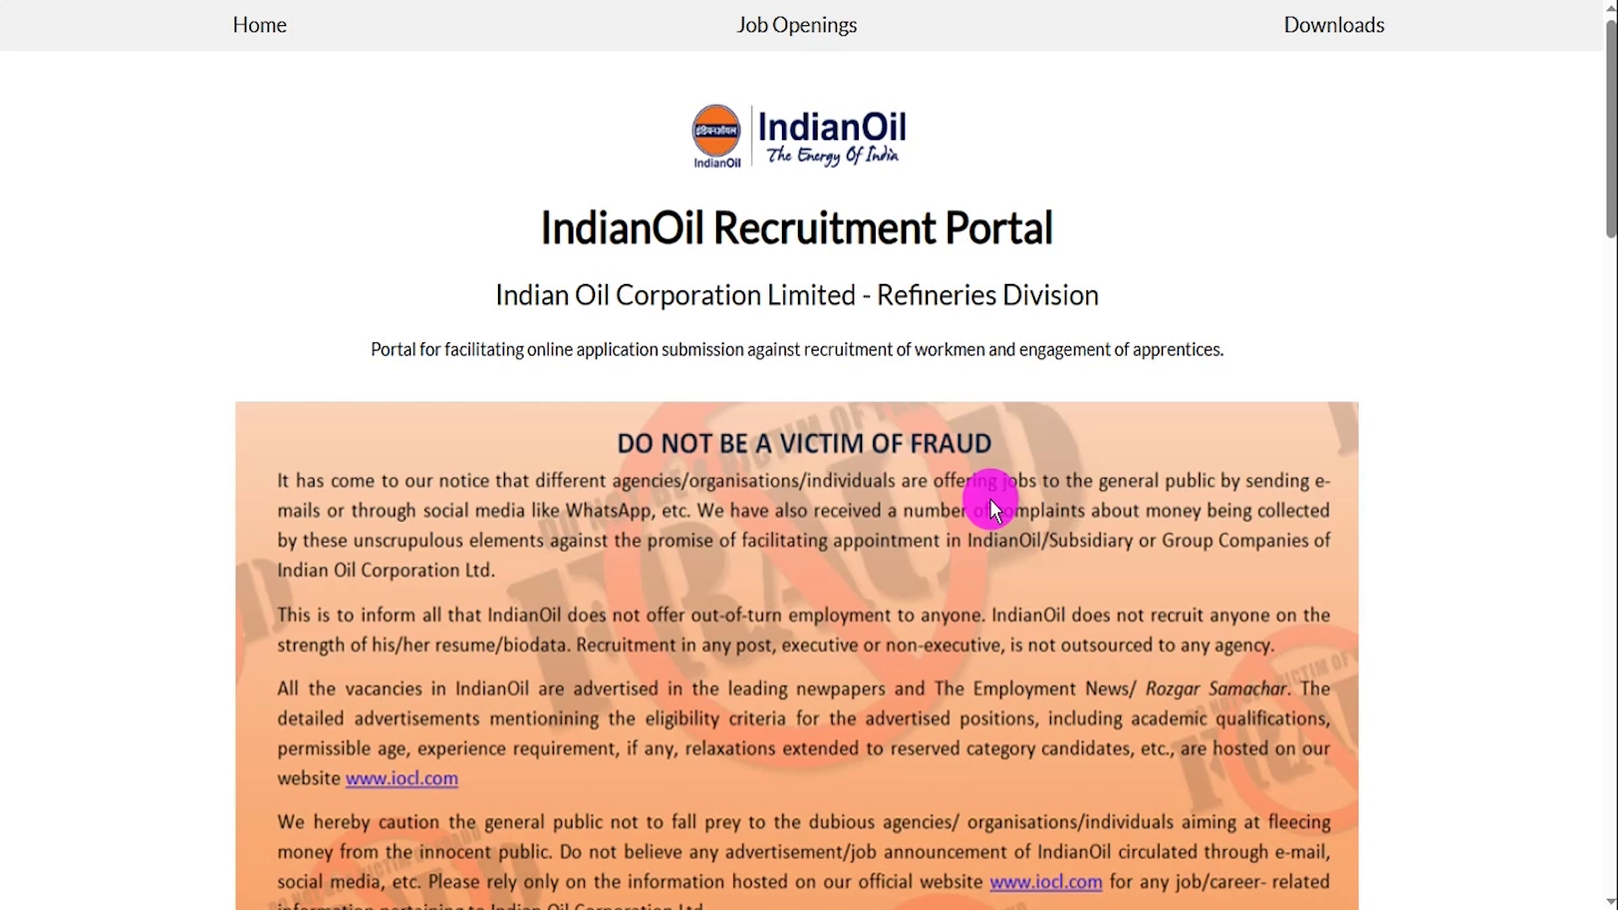
Step: Find the Downloads form on the portal home page and examine its Application No. field and OTP request option
scroll(1102, 501, down, 9)
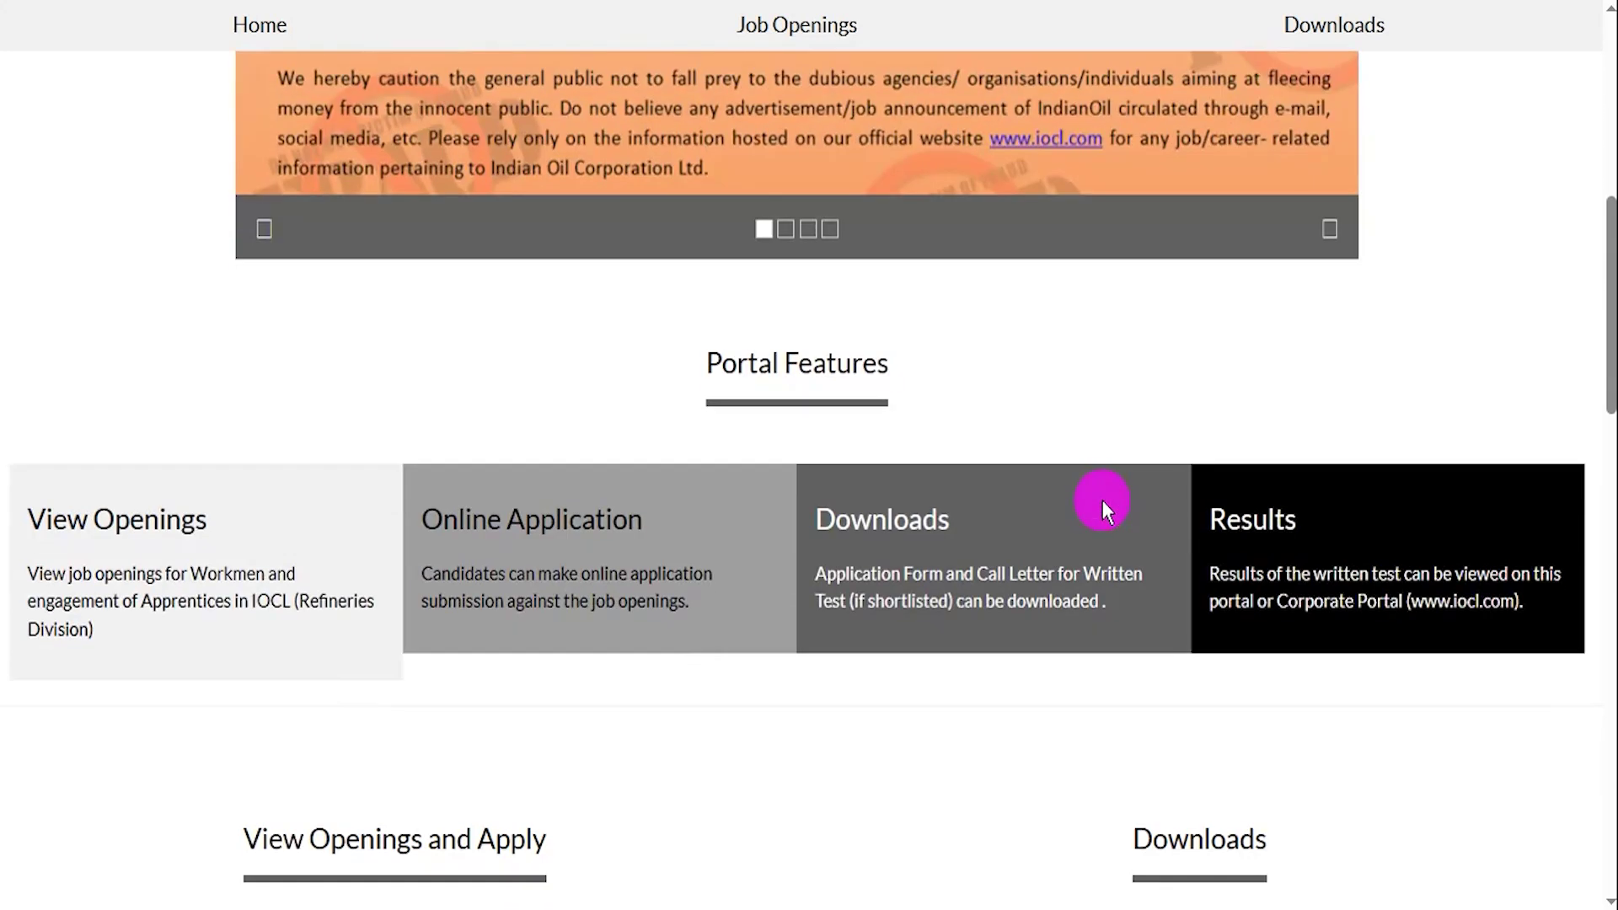
scroll(1102, 500, down, 6)
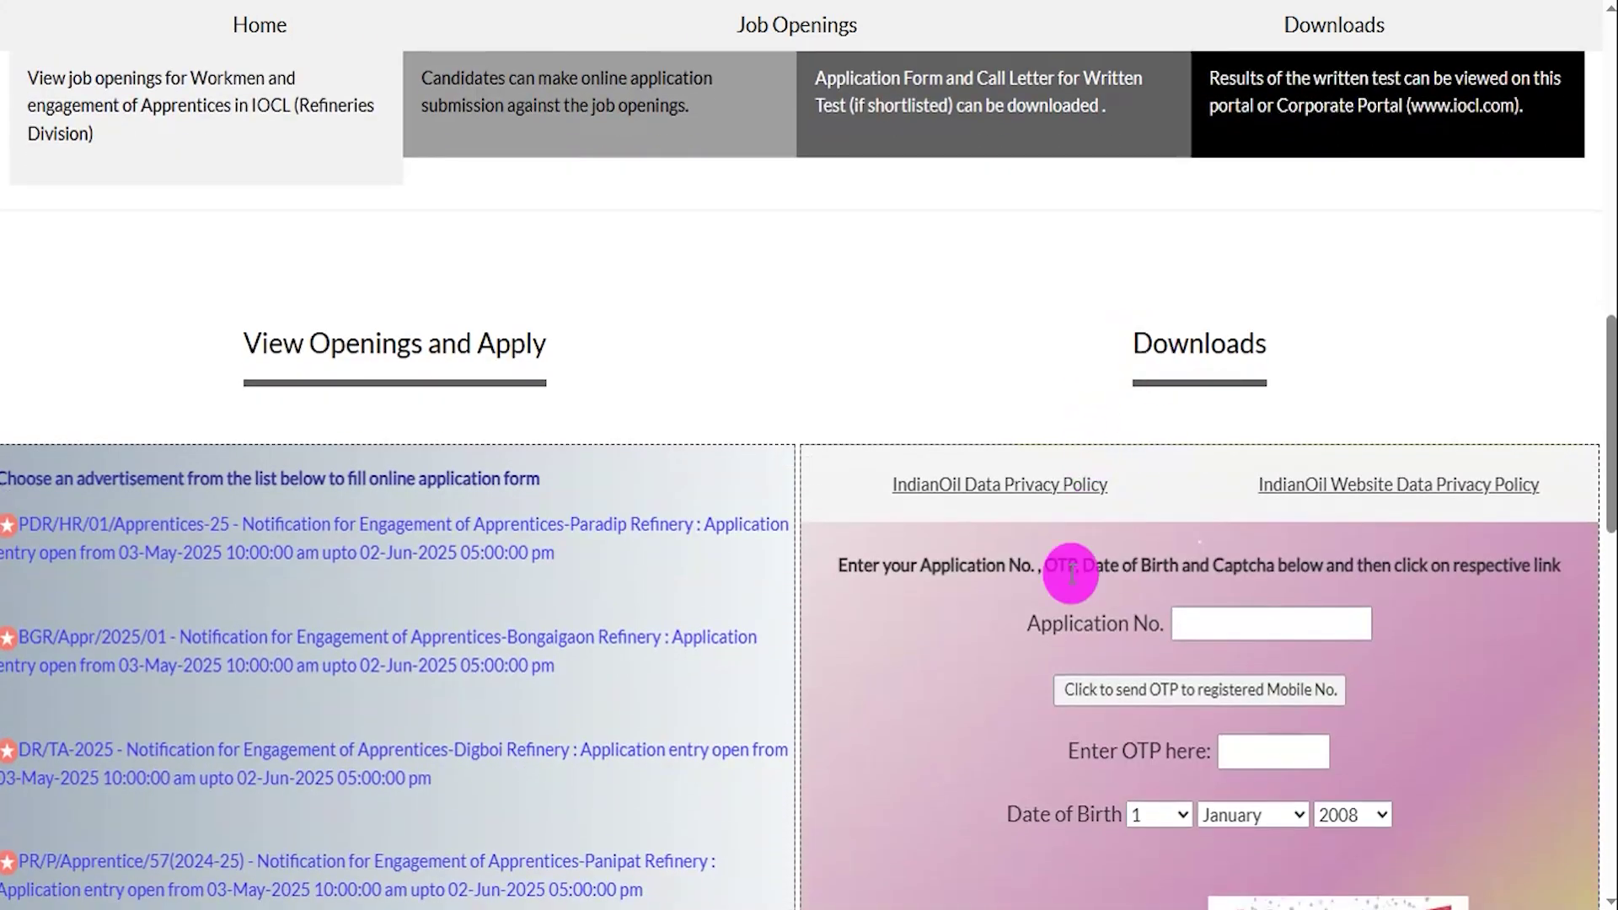
scroll(1070, 572, down, 5)
drag(1051, 251, 1210, 248)
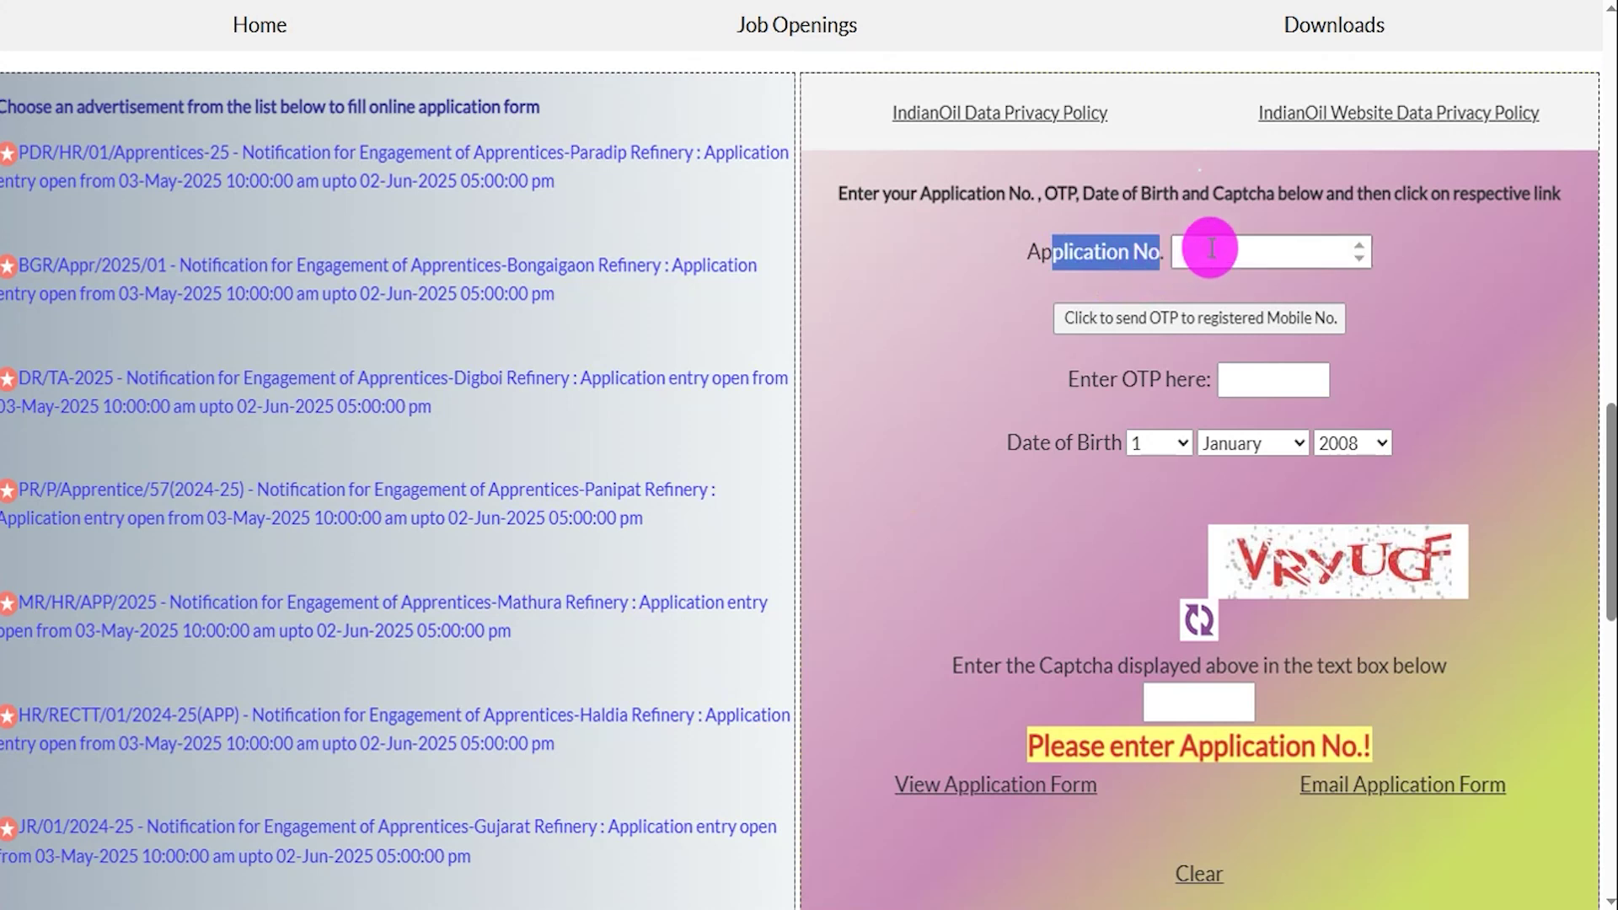
click(1211, 248)
scroll(1054, 179, down, 2)
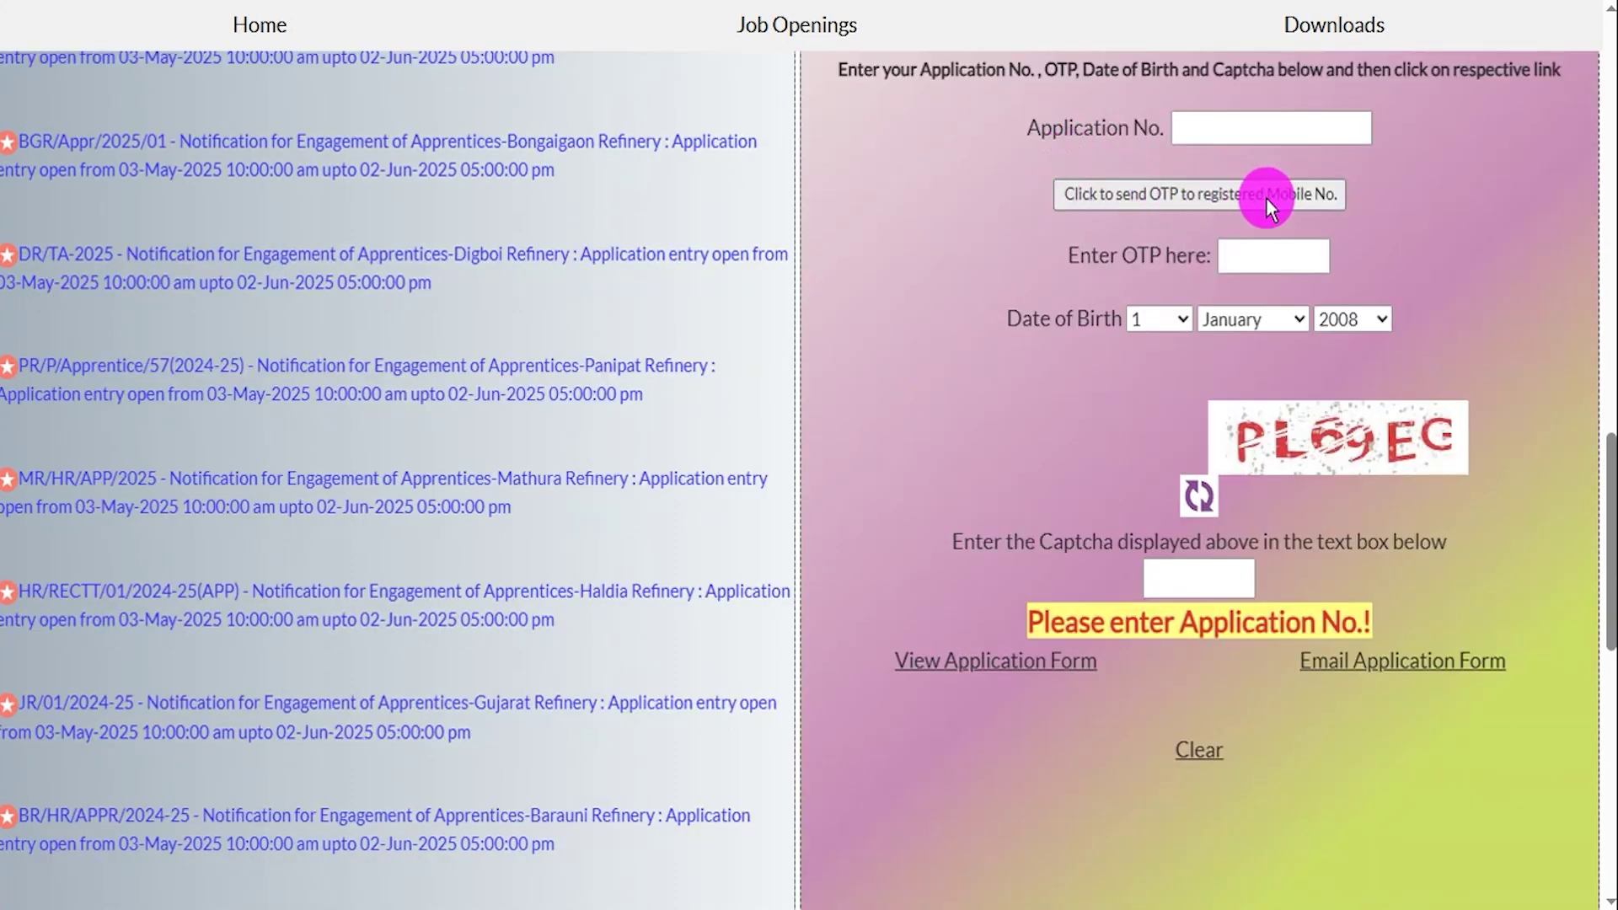
Step: Examine the OTP, Date of Birth and Captcha fields and the View Application Form link in the Downloads form
drag(1091, 255, 1227, 254)
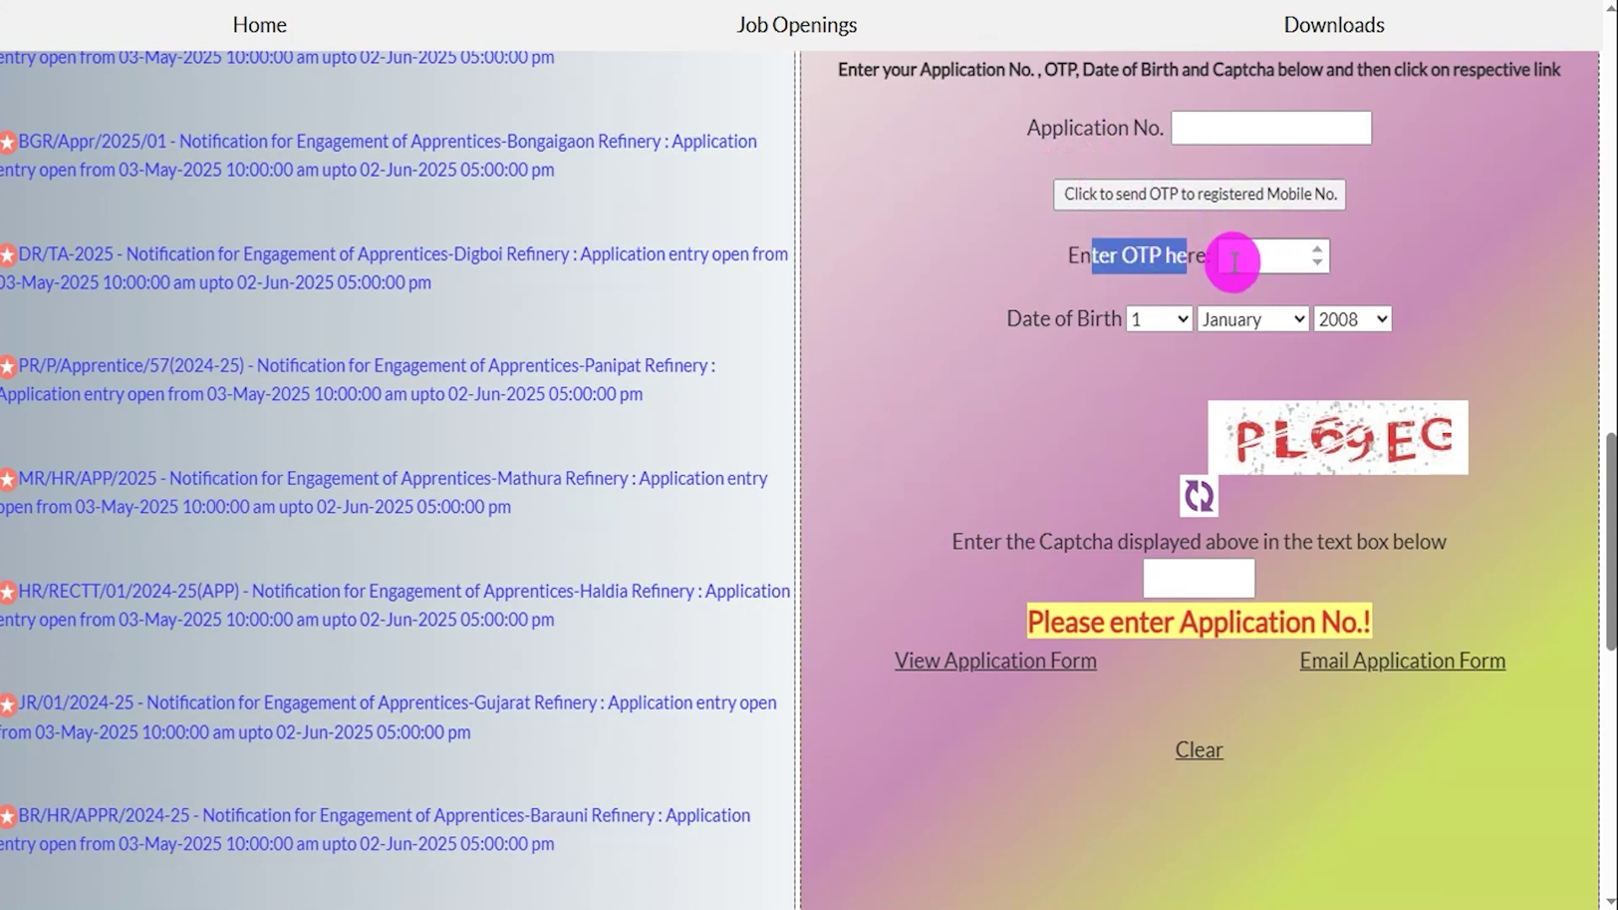
click(1244, 261)
click(1156, 319)
click(1228, 318)
click(1351, 319)
click(1113, 381)
click(1259, 436)
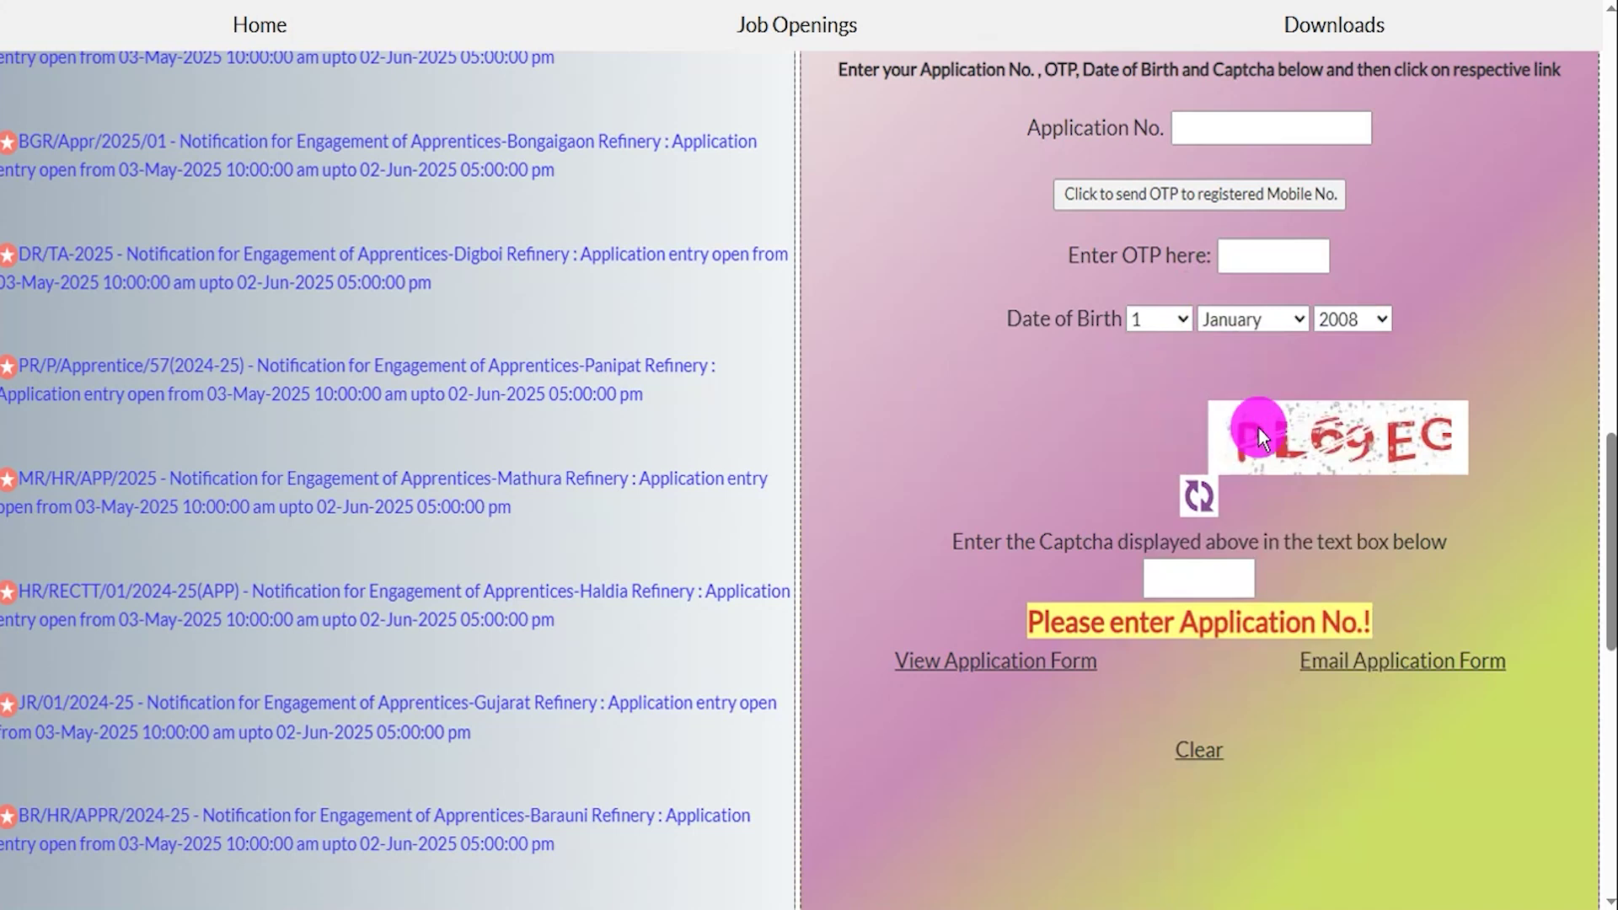
click(1162, 597)
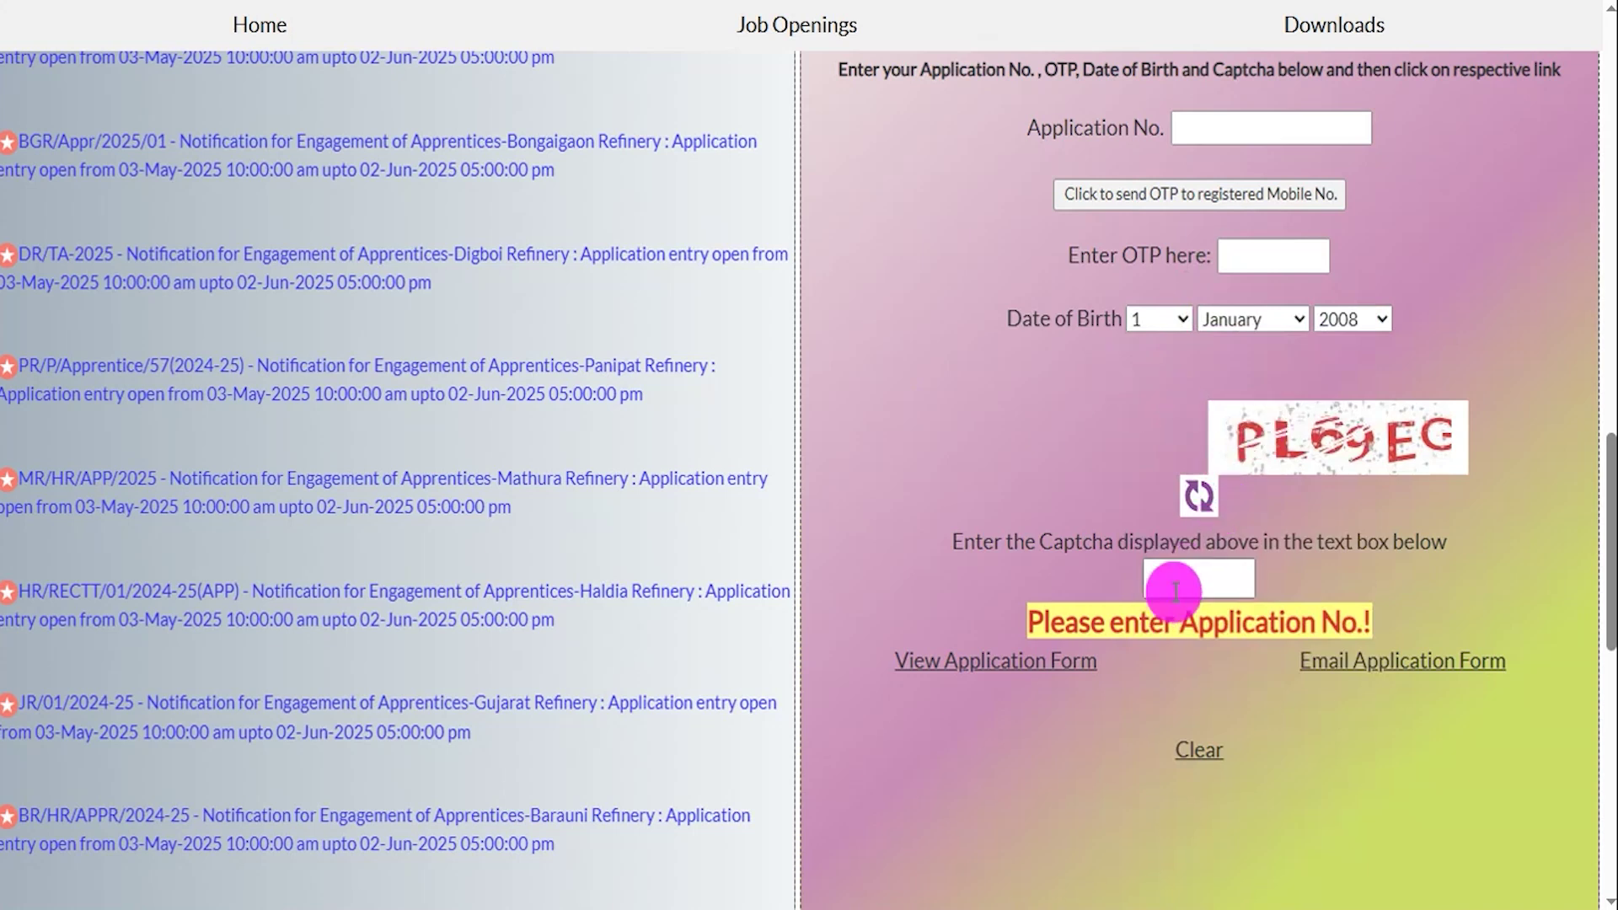
click(1054, 661)
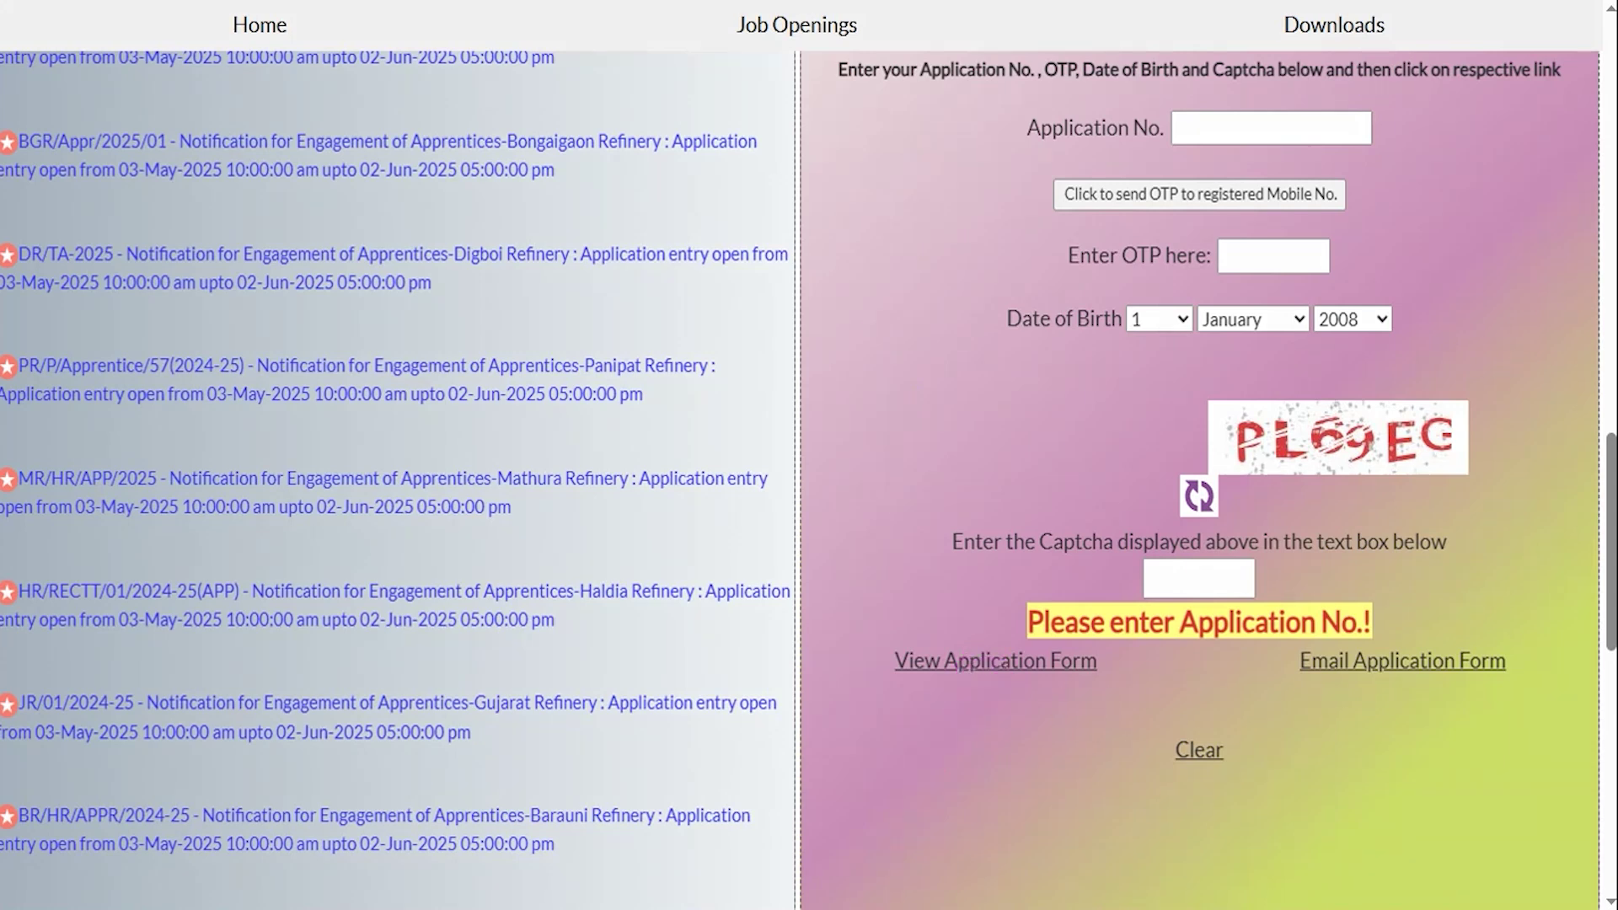
scroll(928, 460, up, 1)
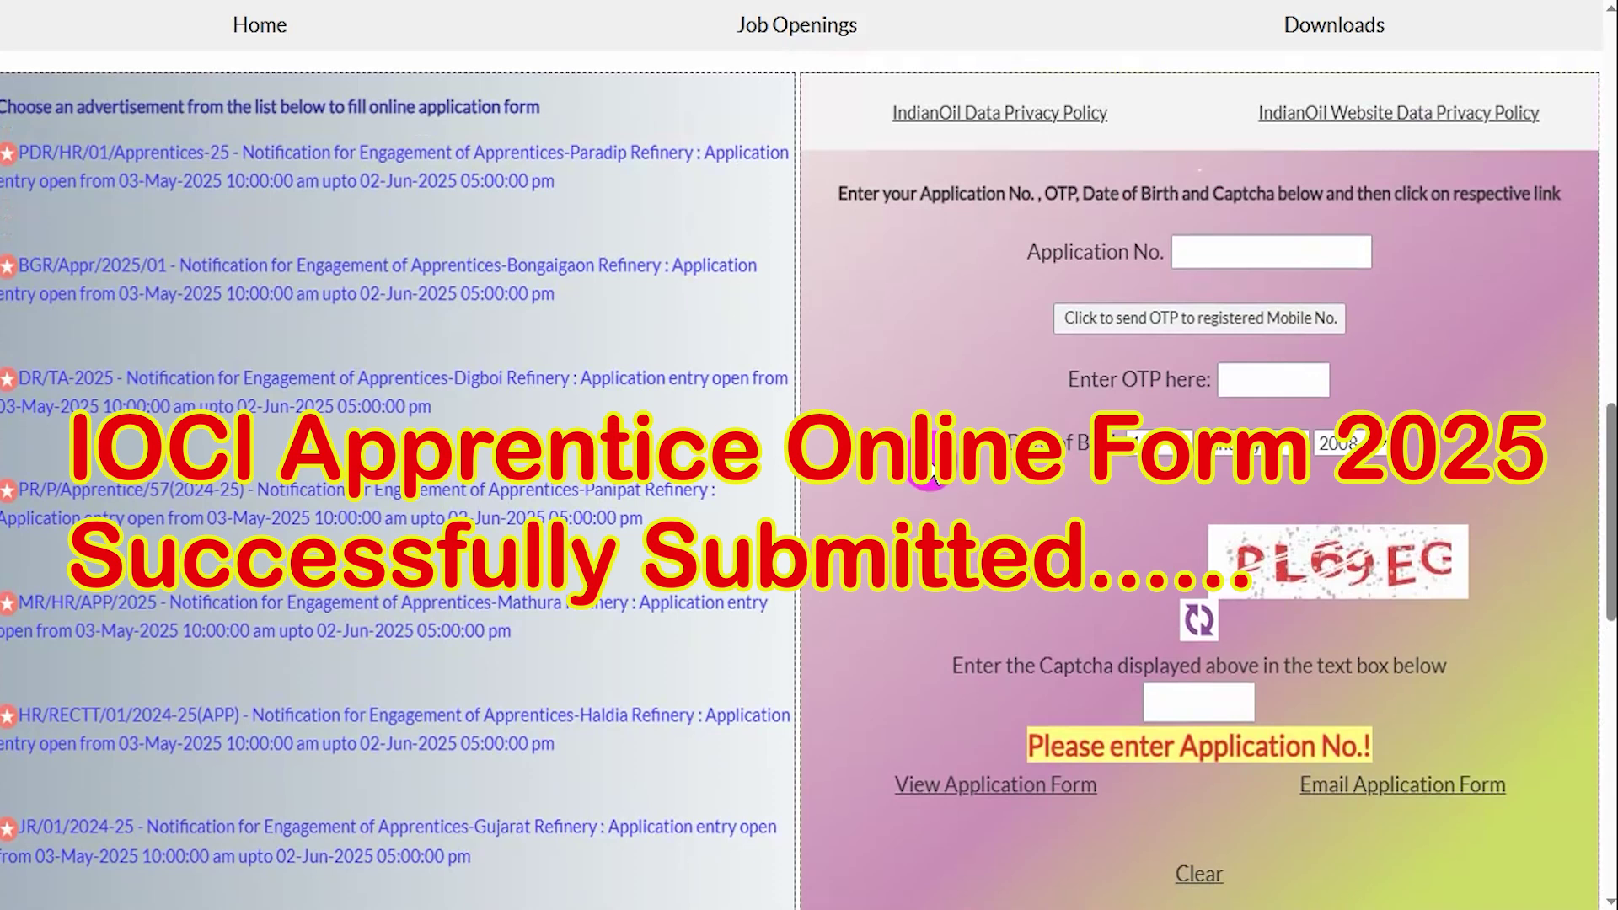
scroll(930, 471, up, 1)
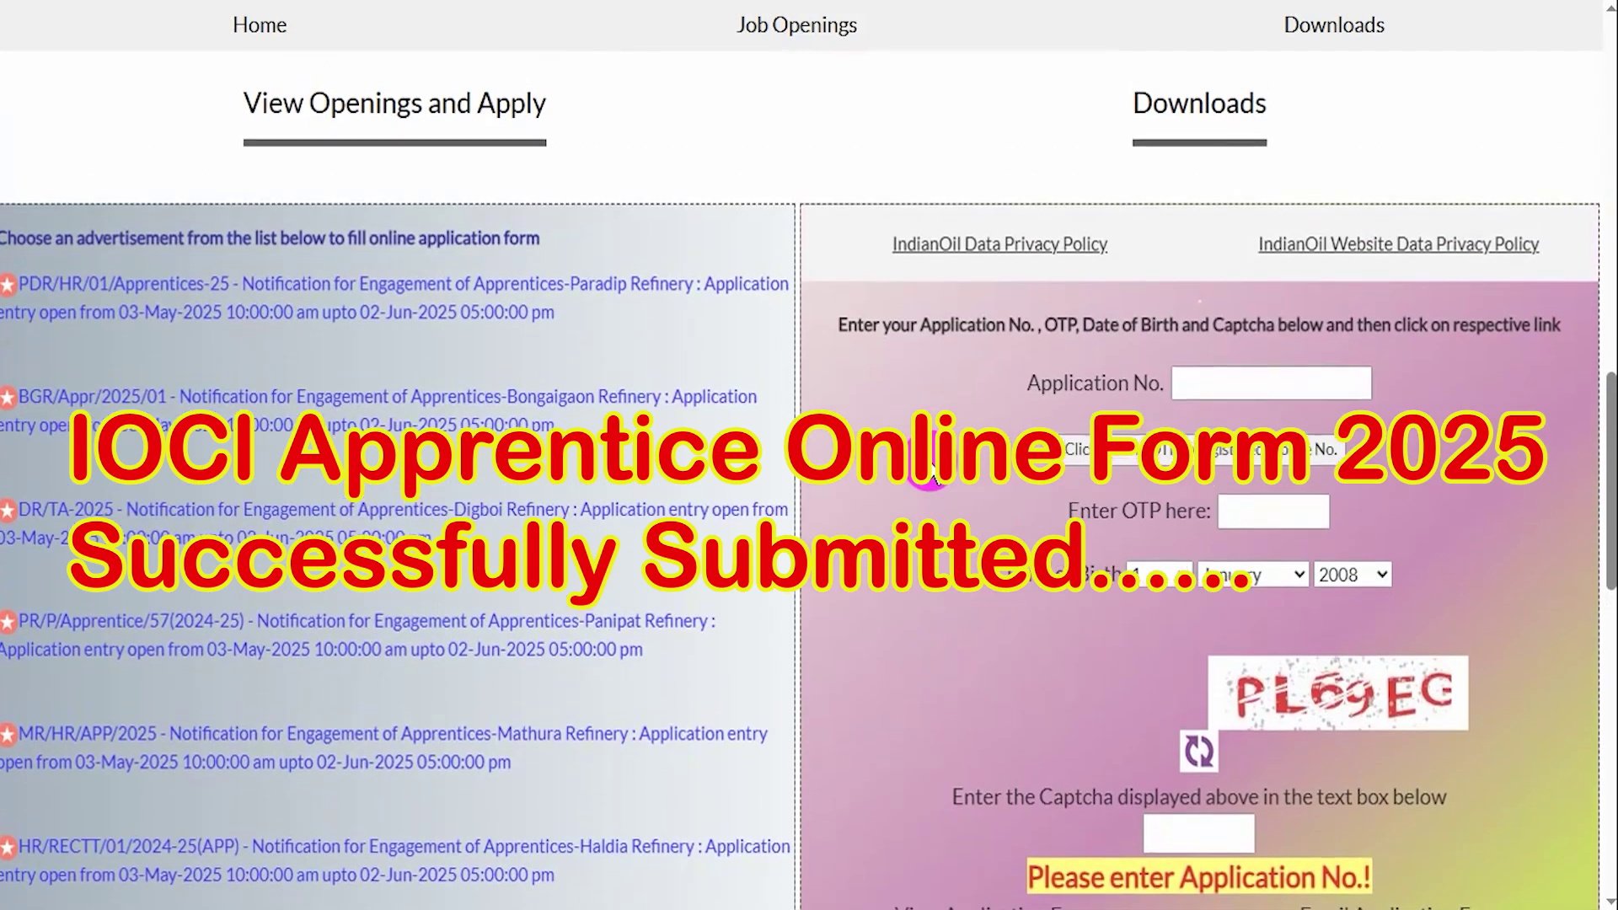
scroll(931, 470, up, 1)
scroll(930, 472, up, 2)
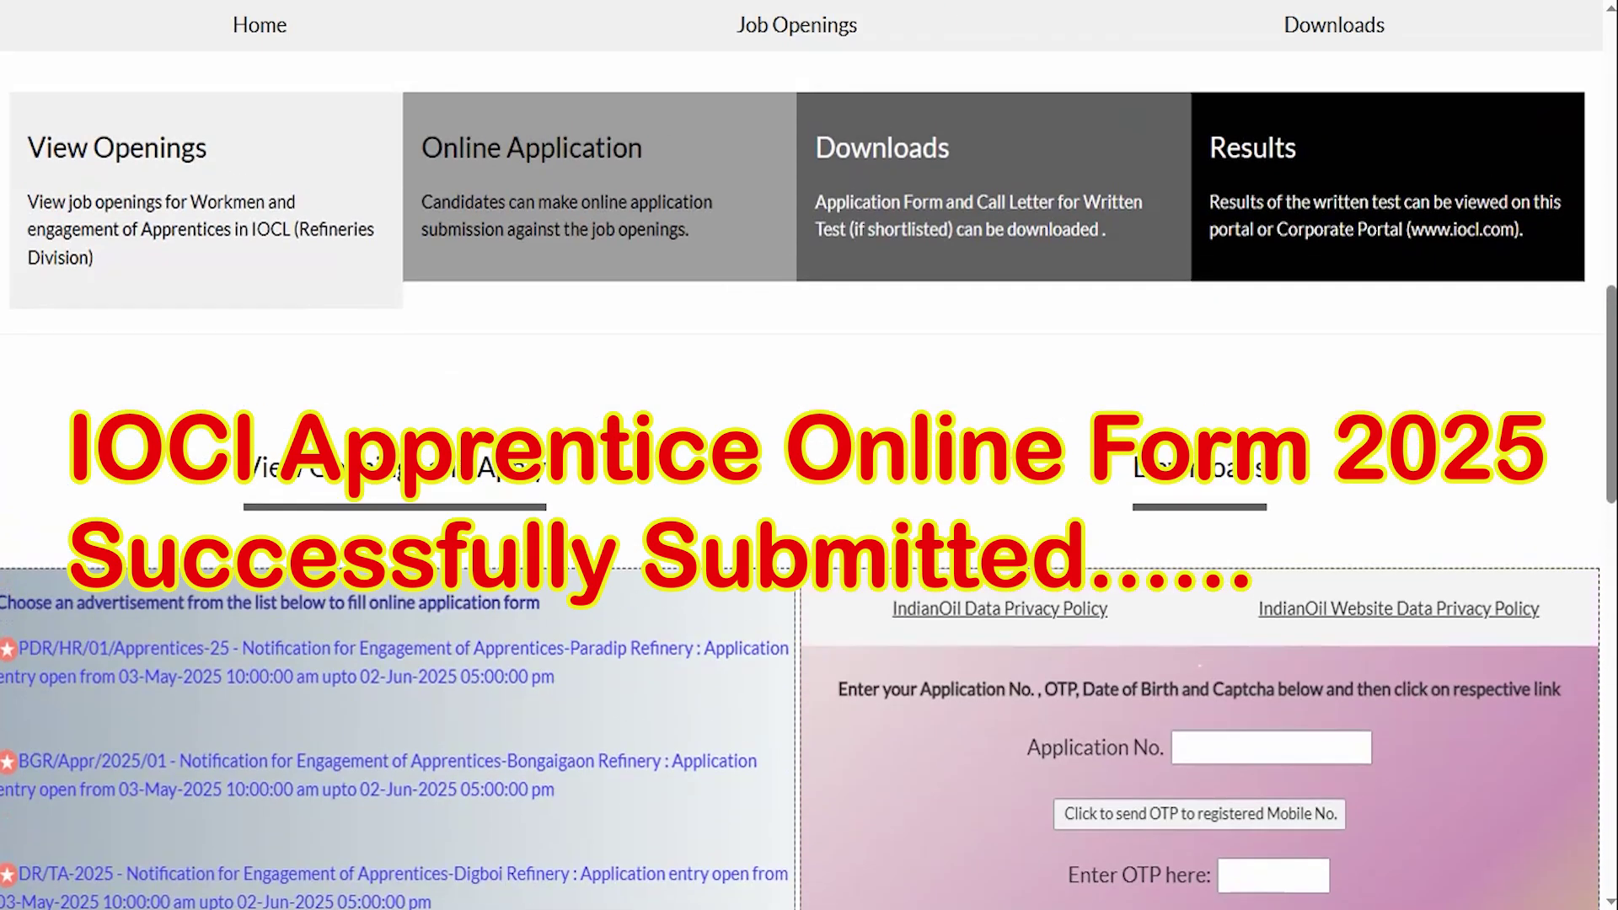